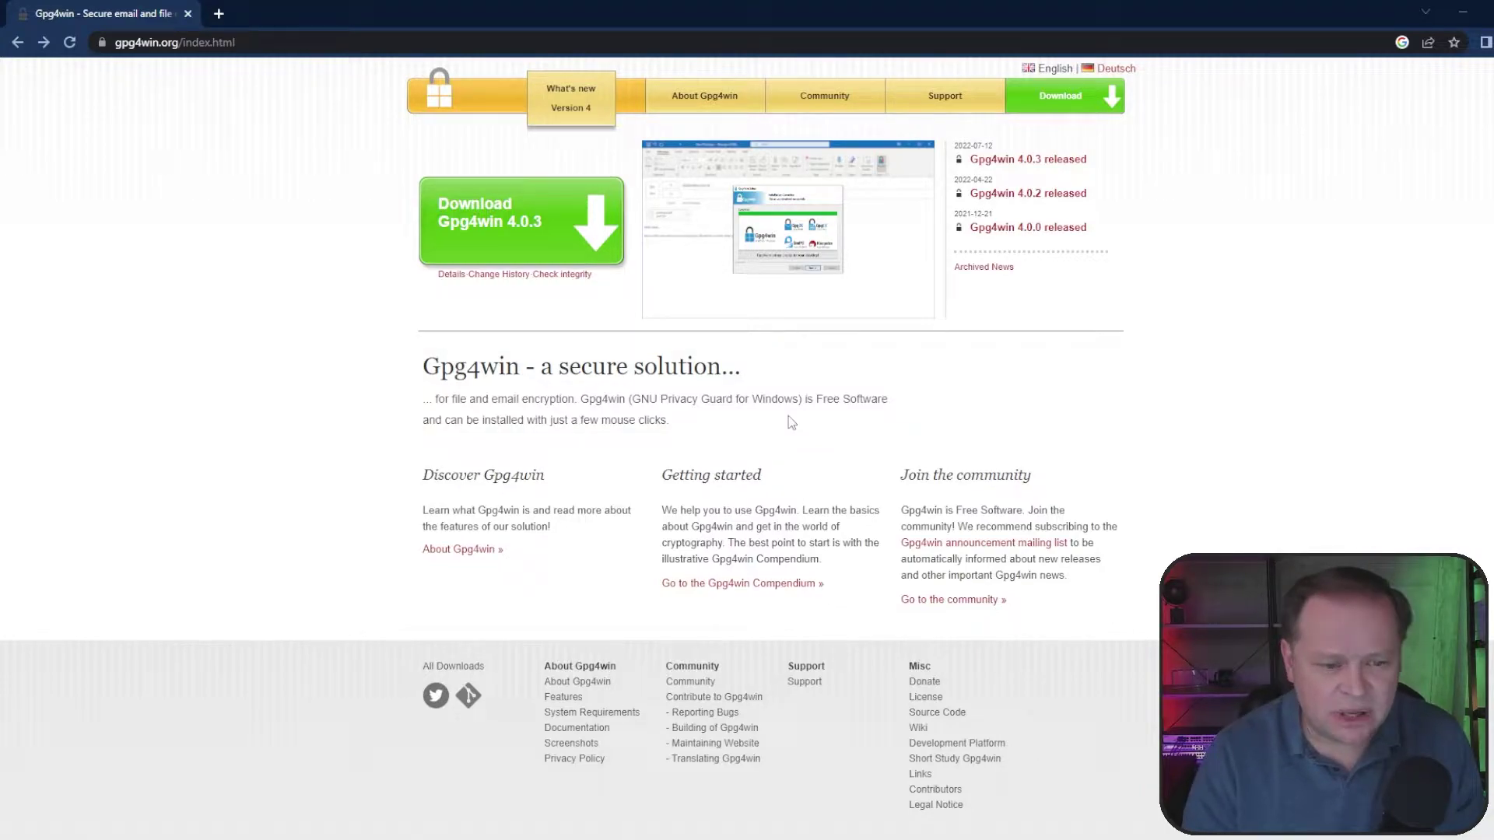
# Step: Open the About Gpg4win page and review its GnuPG, Kleopatra, GpgOL, GpgEX and GPA components
pyautogui.click(475, 550)
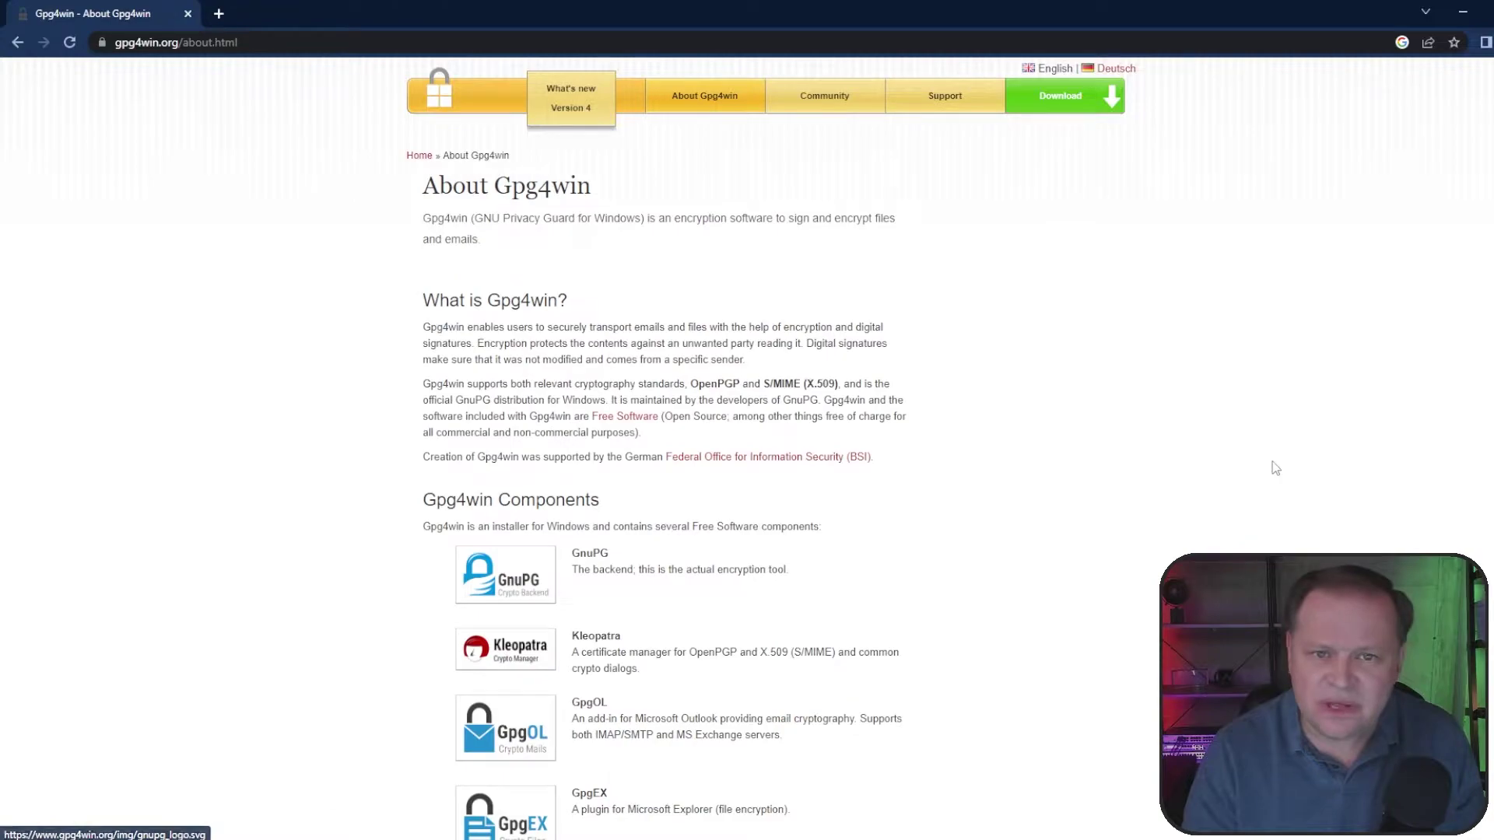
pyautogui.scroll(-2, 1141, 567)
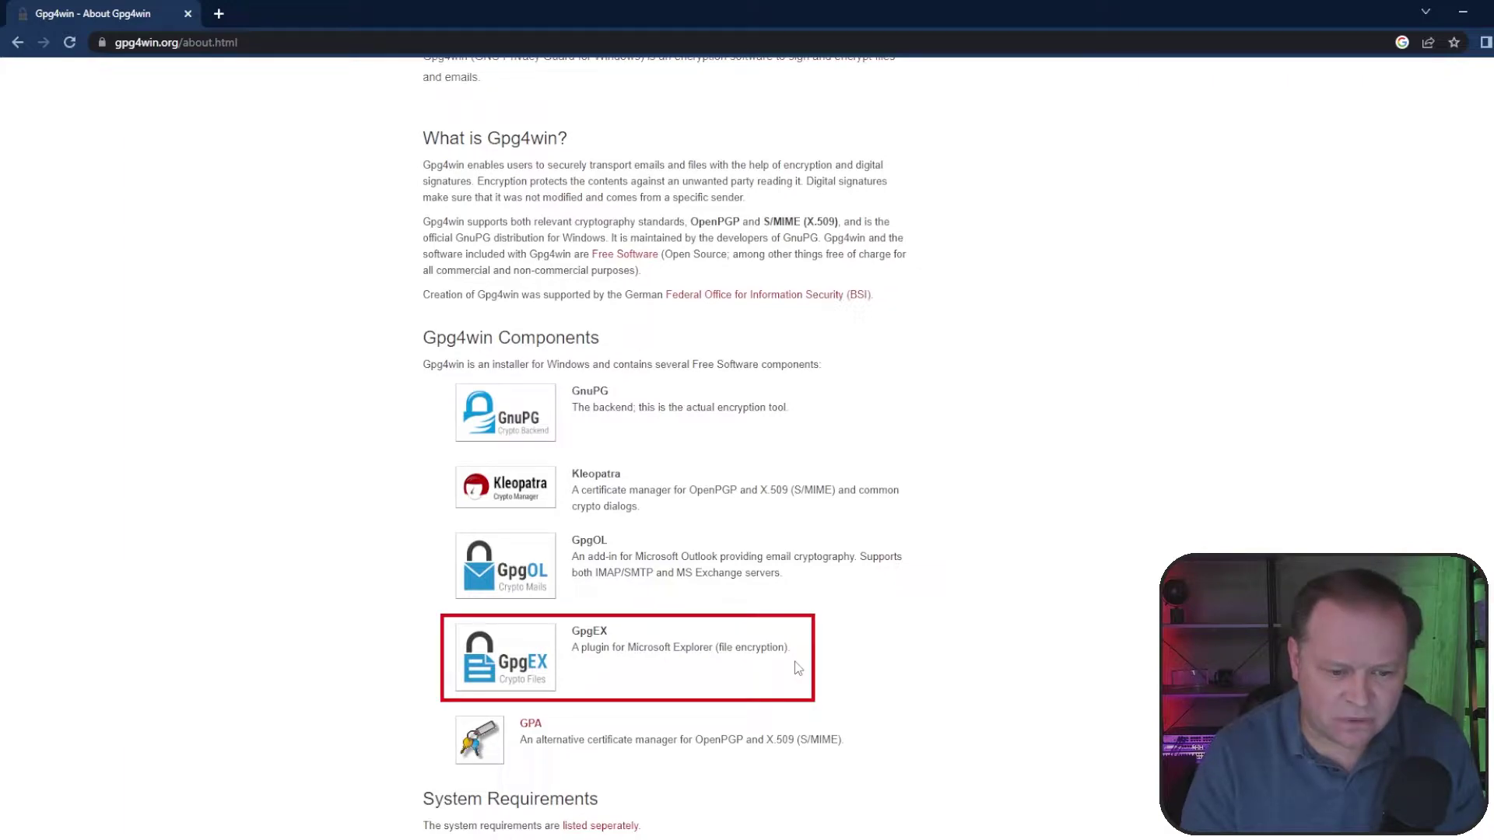
pyautogui.scroll(3, 796, 668)
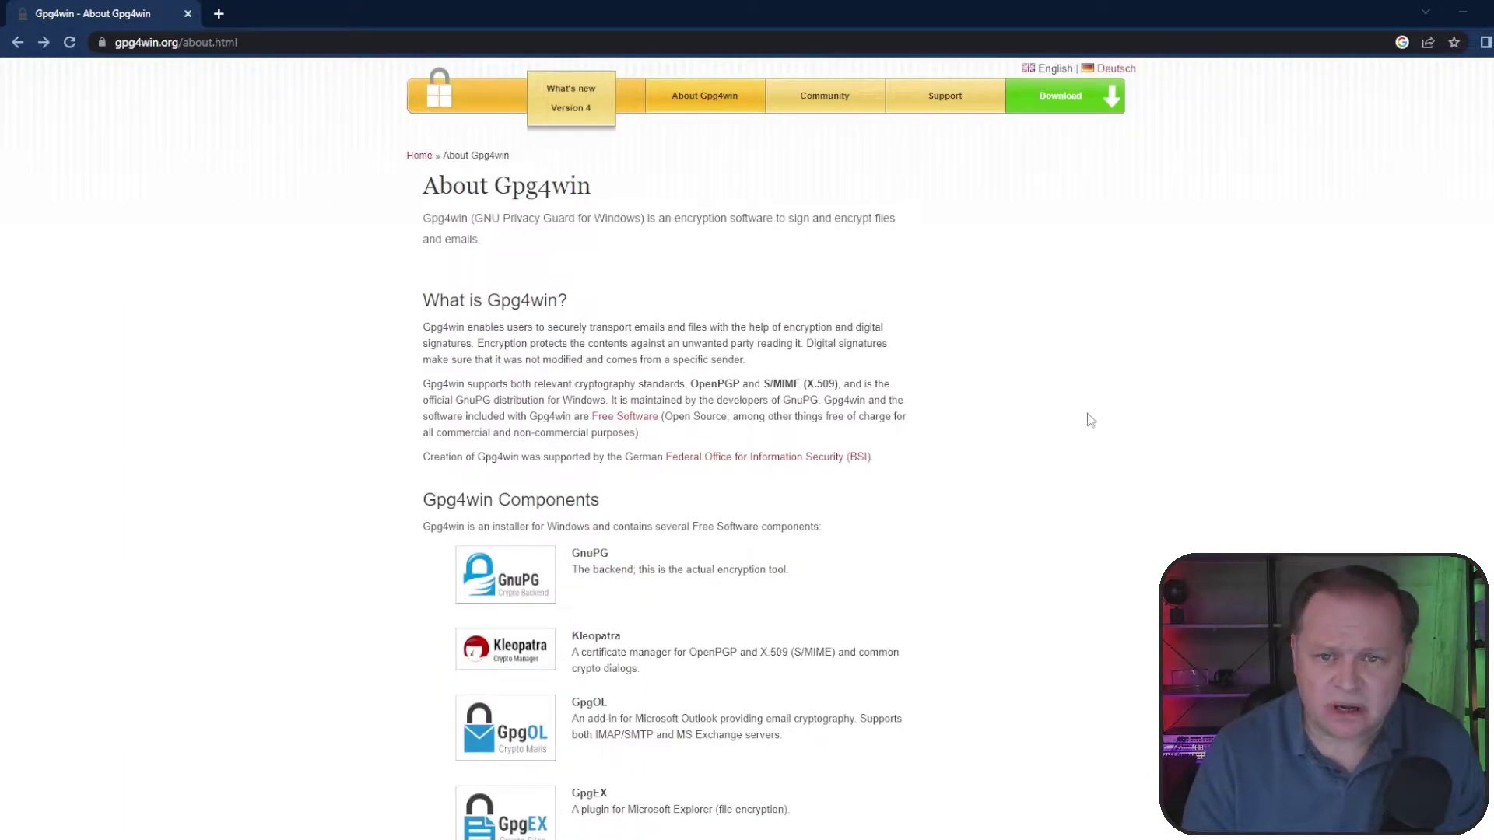
# Step: Download the Gpg4win 4.0.3 installer with the donation amount set to $0
pyautogui.click(1050, 117)
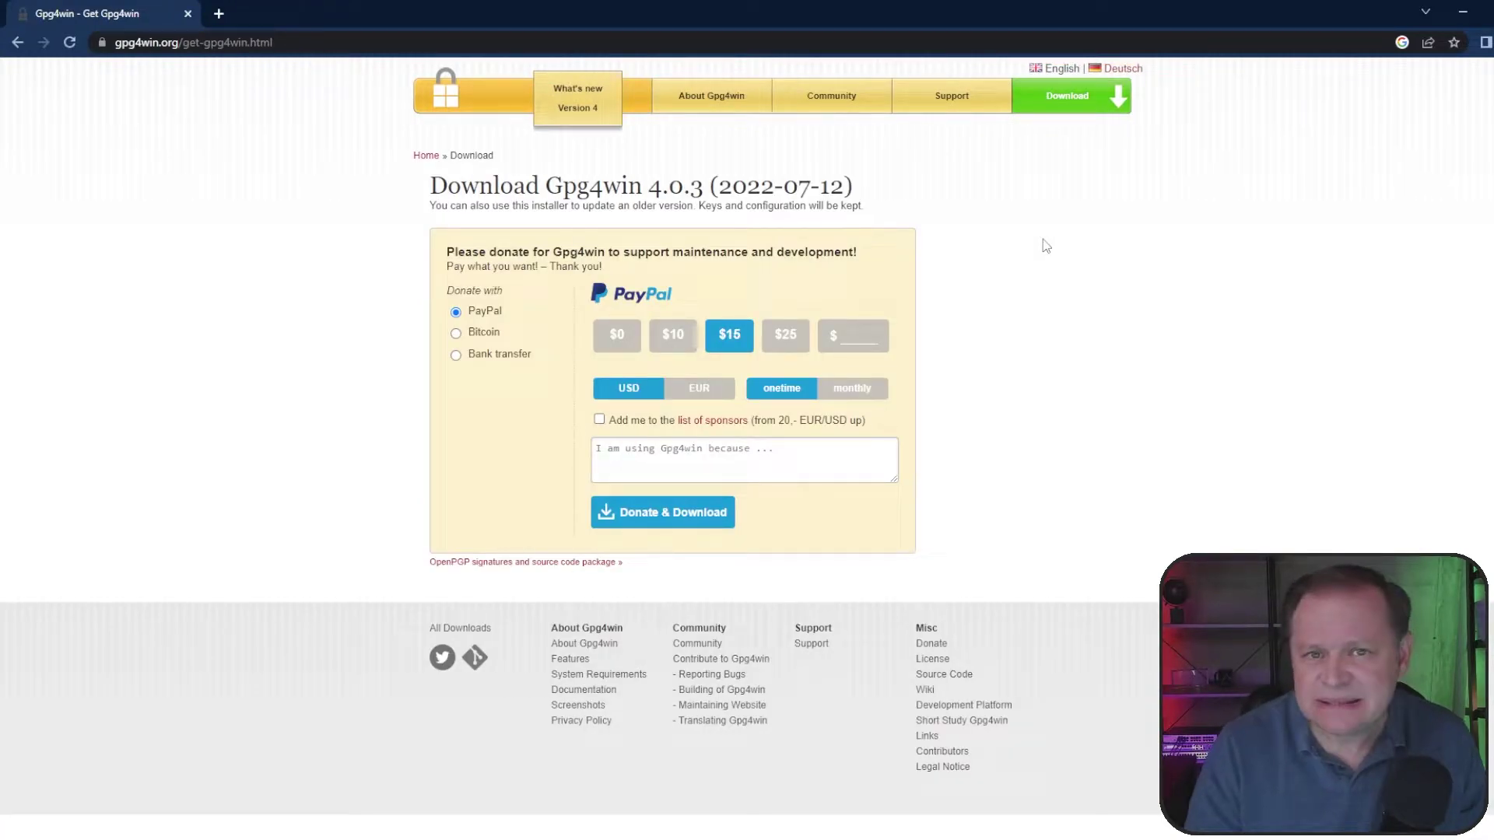
pyautogui.click(617, 338)
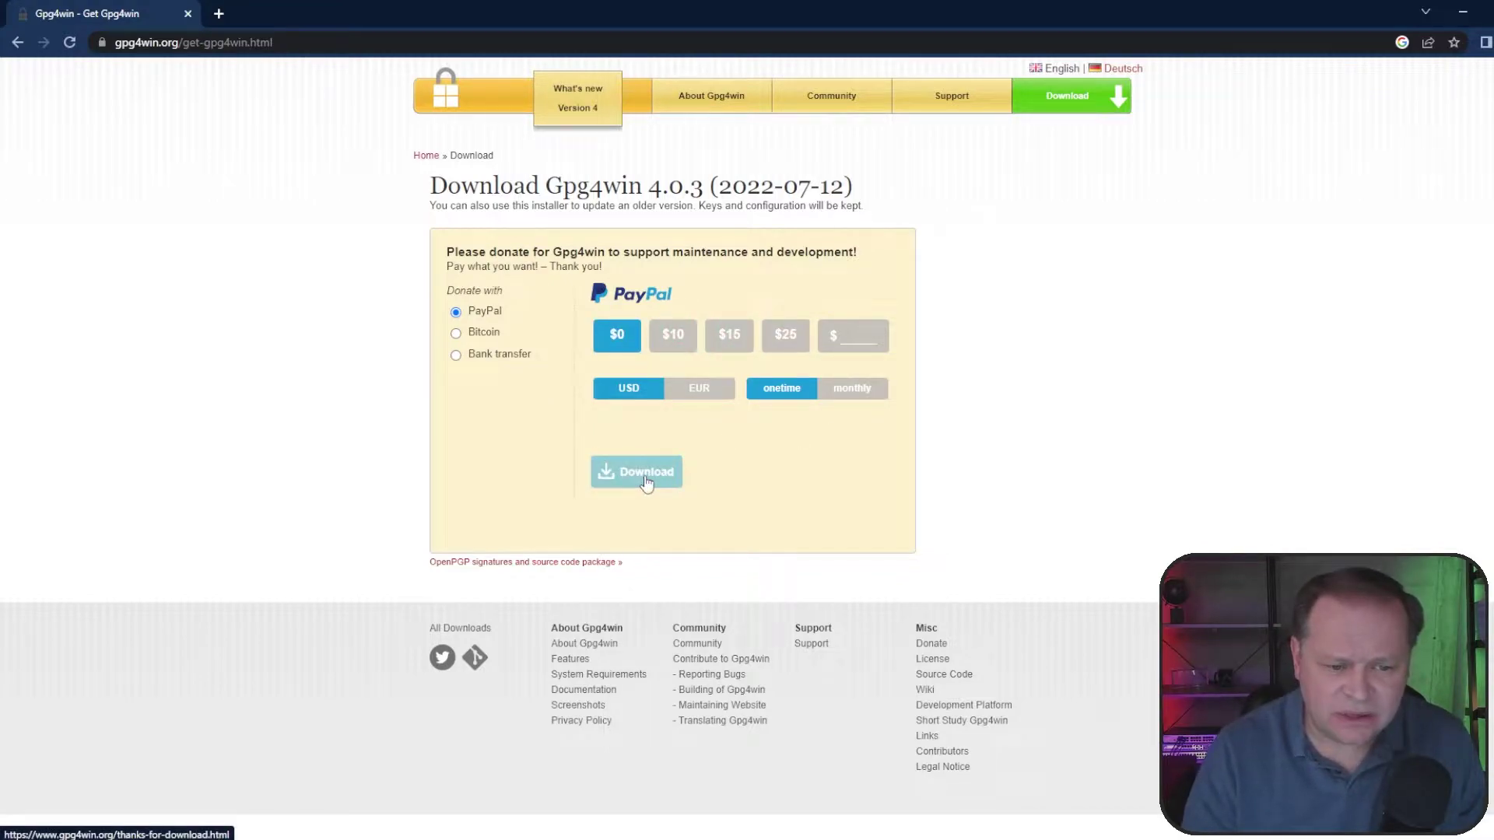
pyautogui.click(646, 479)
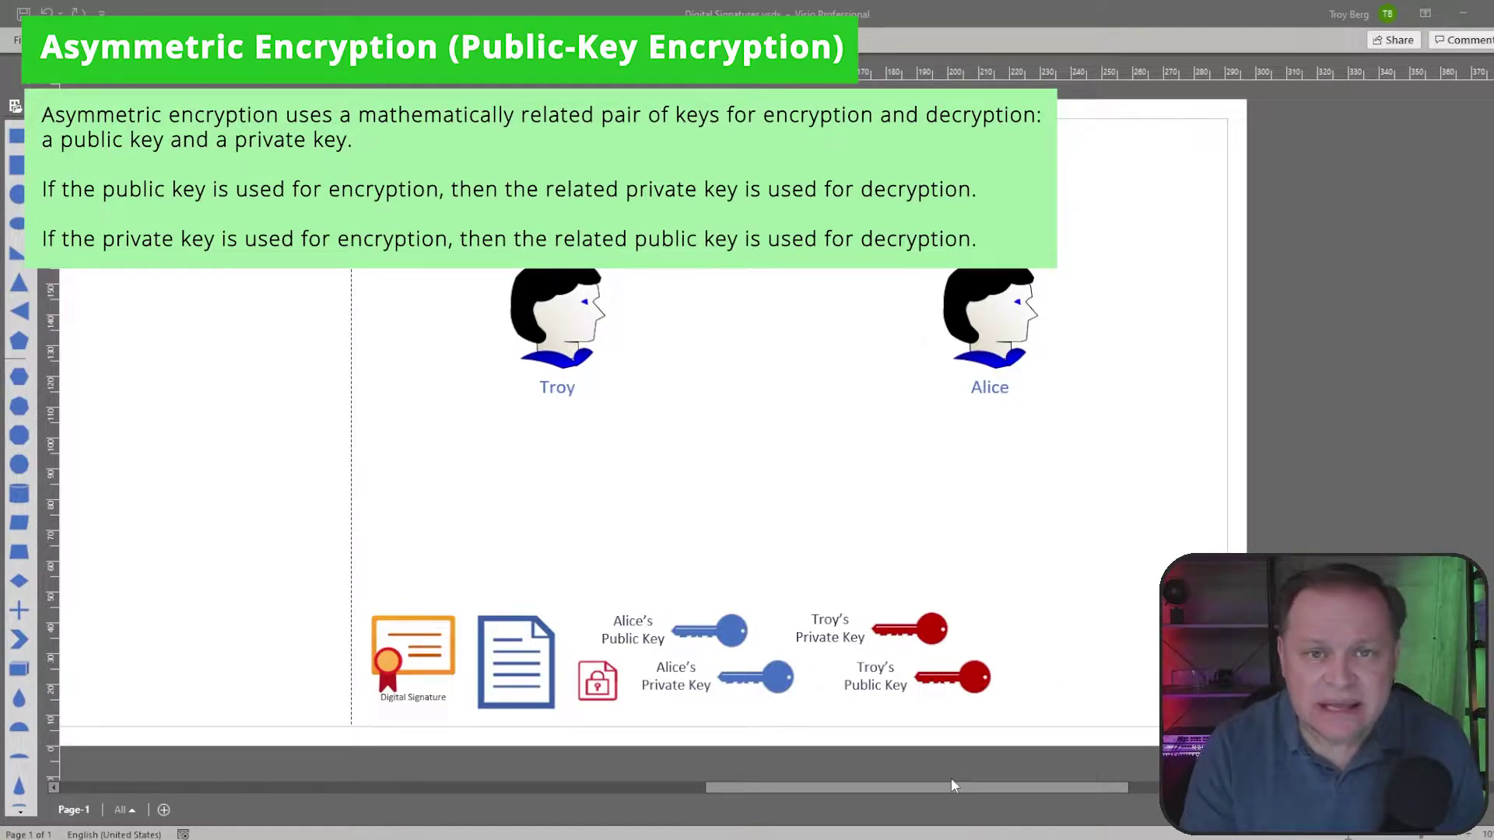
# Step: Move Troy's two red keys up, placing the Private Key under Troy and the Public Key under Alice
pyautogui.moveTo(1027, 573); pyautogui.dragTo(858, 741)
pyautogui.moveTo(932, 634); pyautogui.dragTo(783, 465)
pyautogui.click(945, 479)
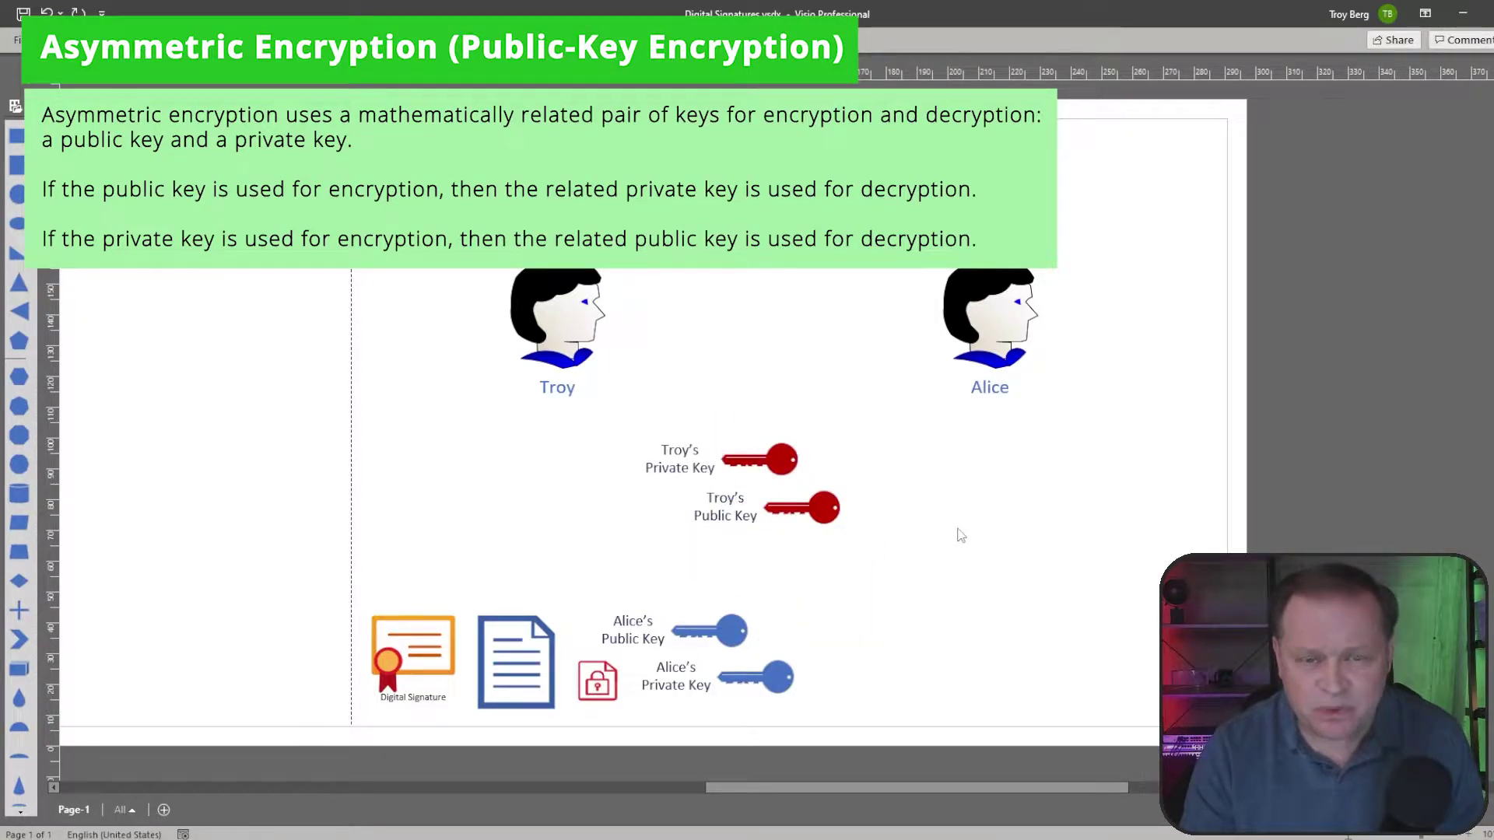
pyautogui.click(759, 463)
pyautogui.moveTo(758, 463); pyautogui.dragTo(591, 480)
pyautogui.moveTo(801, 508); pyautogui.dragTo(947, 476)
pyautogui.click(960, 574)
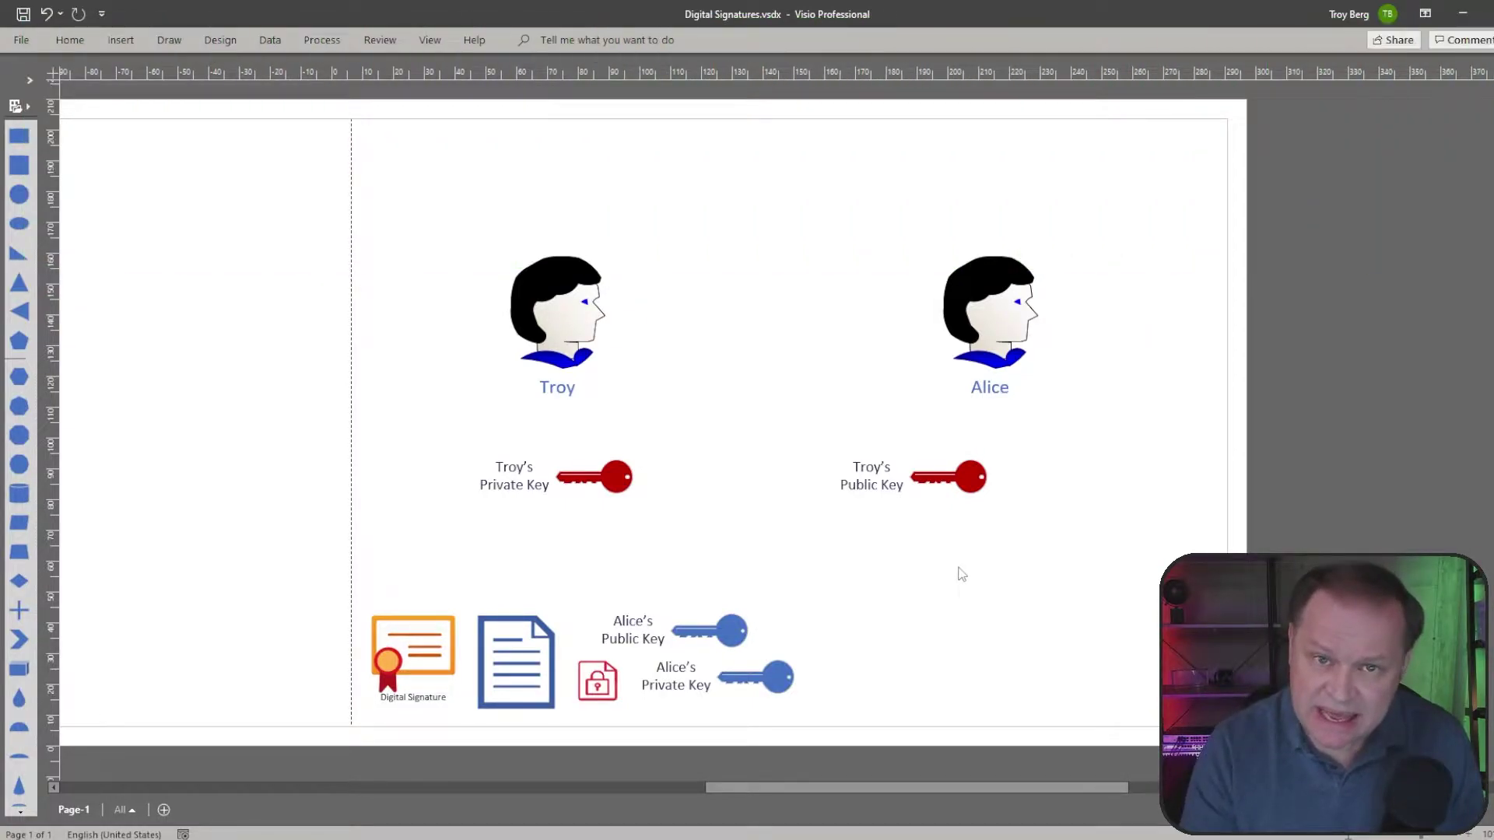
# Step: Move the document shape from the bottom row up between Troy and Alice
pyautogui.click(518, 670)
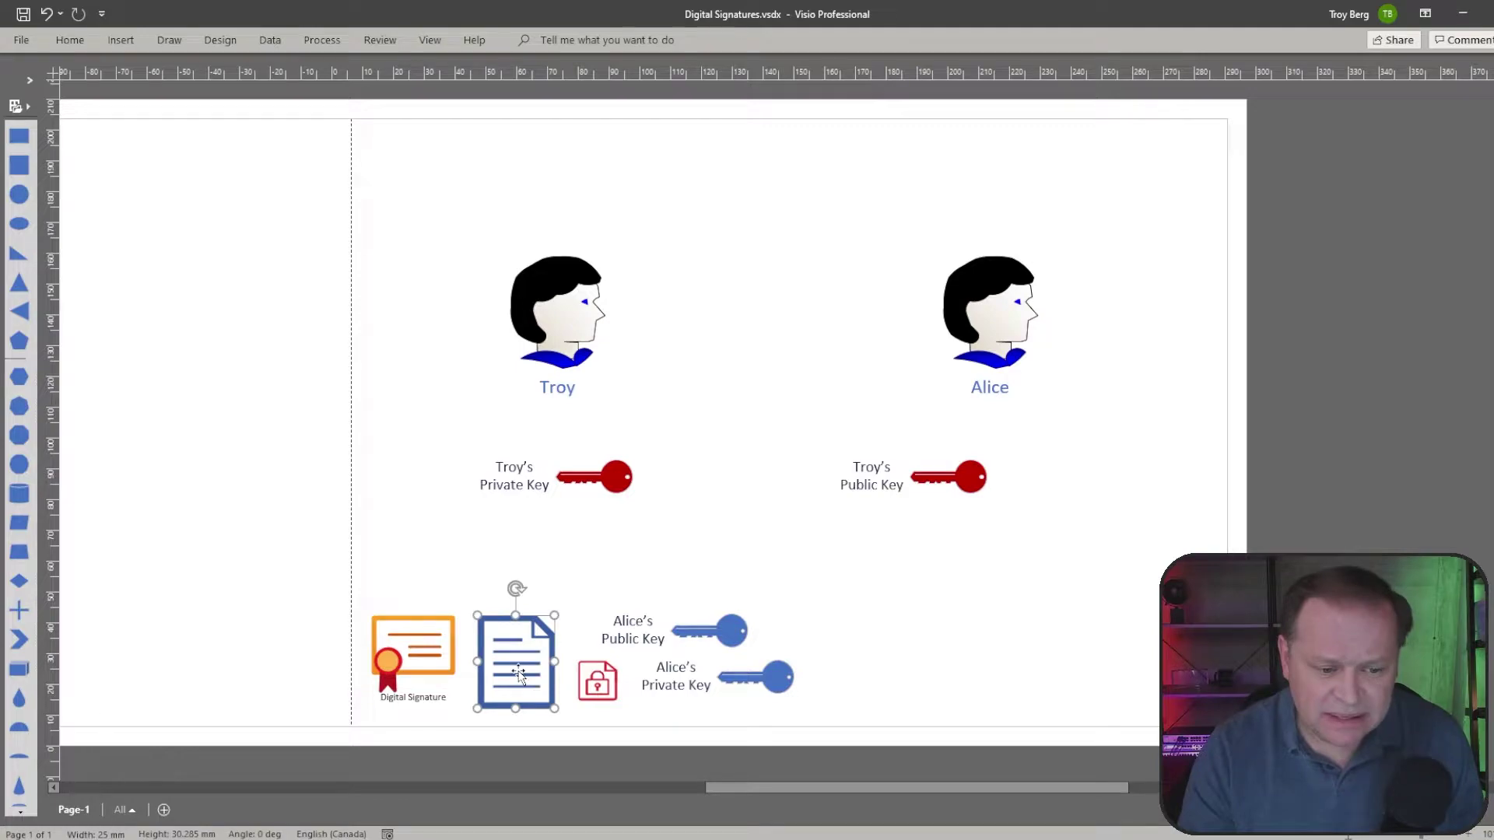
pyautogui.moveTo(519, 676); pyautogui.dragTo(733, 405)
pyautogui.click(870, 550)
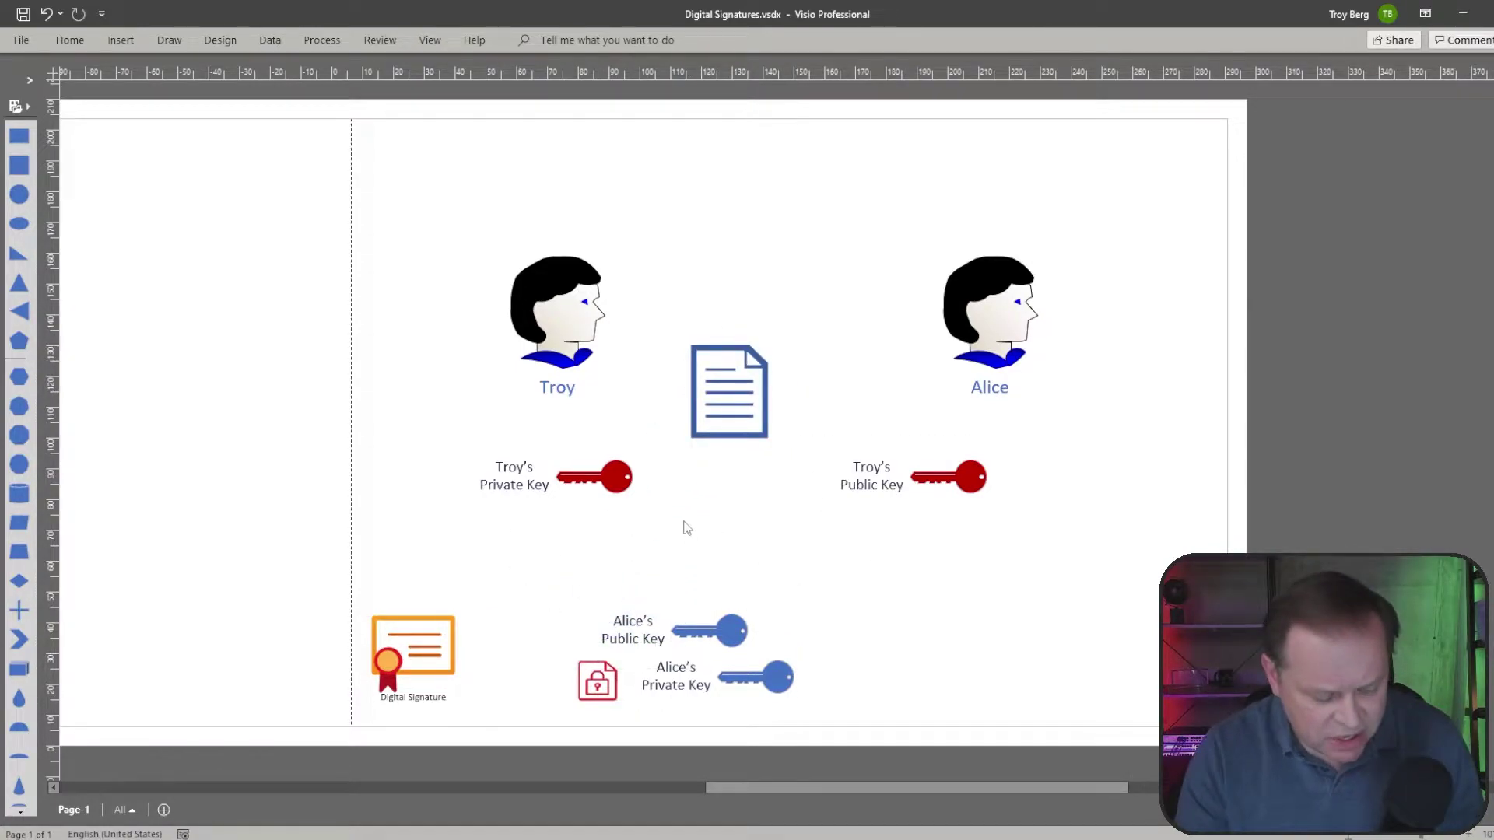
# Step: Sketch red ink circles and arrows around Troy's keys and the document, then clear them
pyautogui.moveTo(644, 456)
pyautogui.mouseDown()
pyautogui.moveTo(433, 454)
pyautogui.moveTo(605, 550)
pyautogui.moveTo(683, 393)
pyautogui.moveTo(656, 388)
pyautogui.mouseUp()
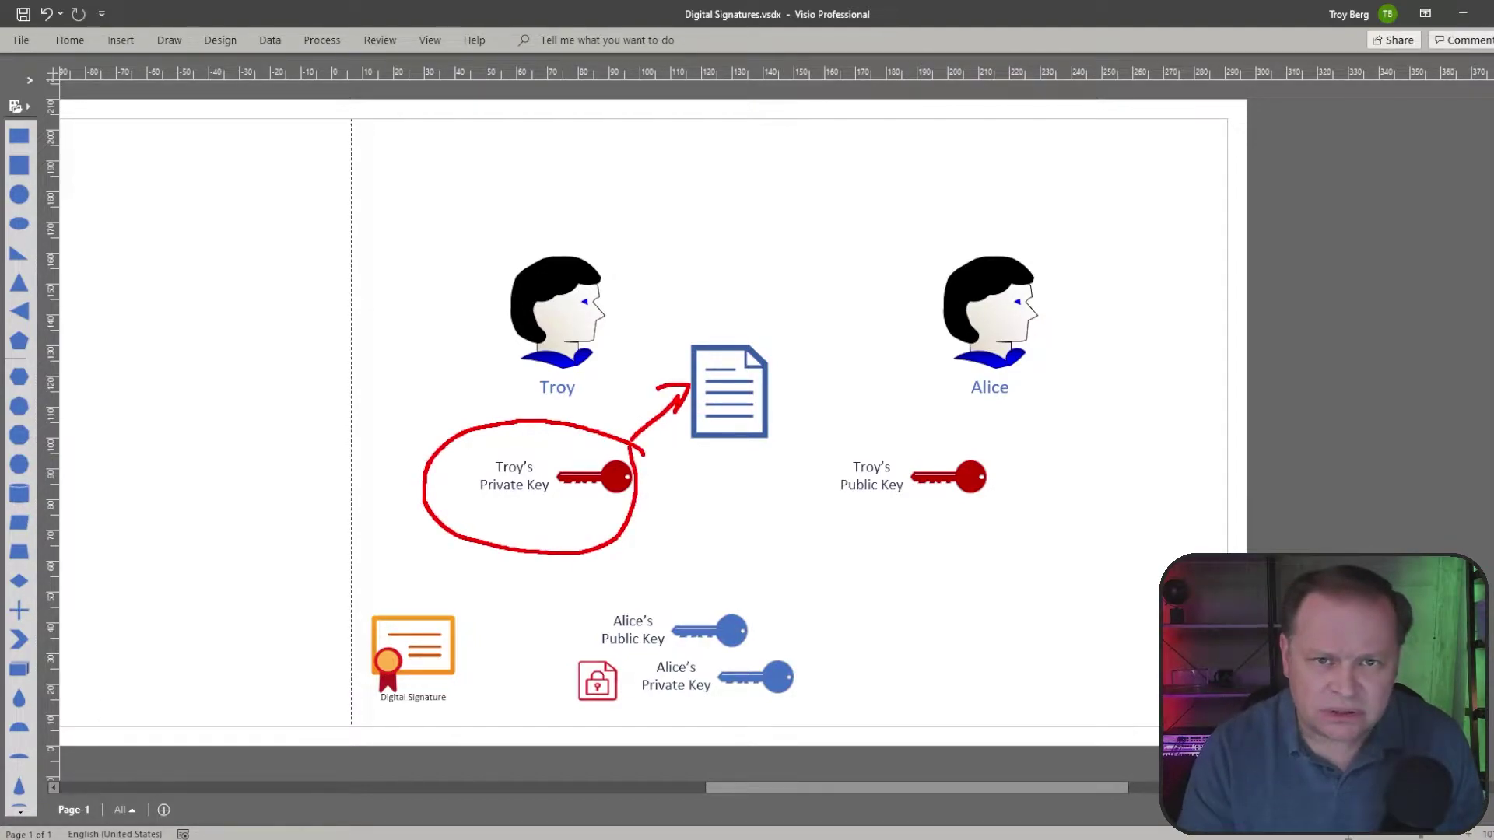
pyautogui.moveTo(946, 445)
pyautogui.mouseDown()
pyautogui.moveTo(827, 451)
pyautogui.moveTo(969, 544)
pyautogui.moveTo(927, 421)
pyautogui.mouseUp()
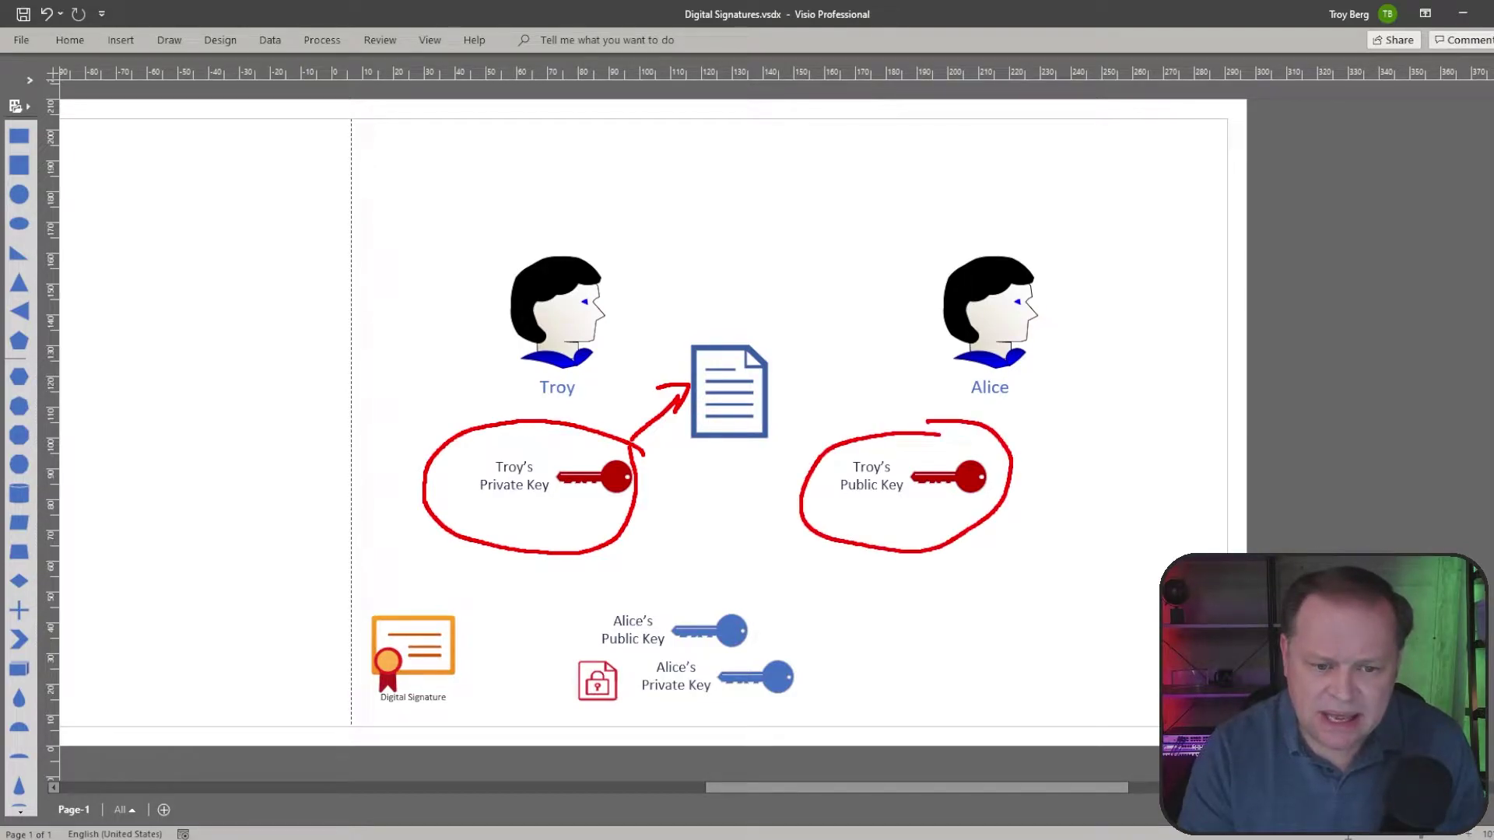
pyautogui.press('e')
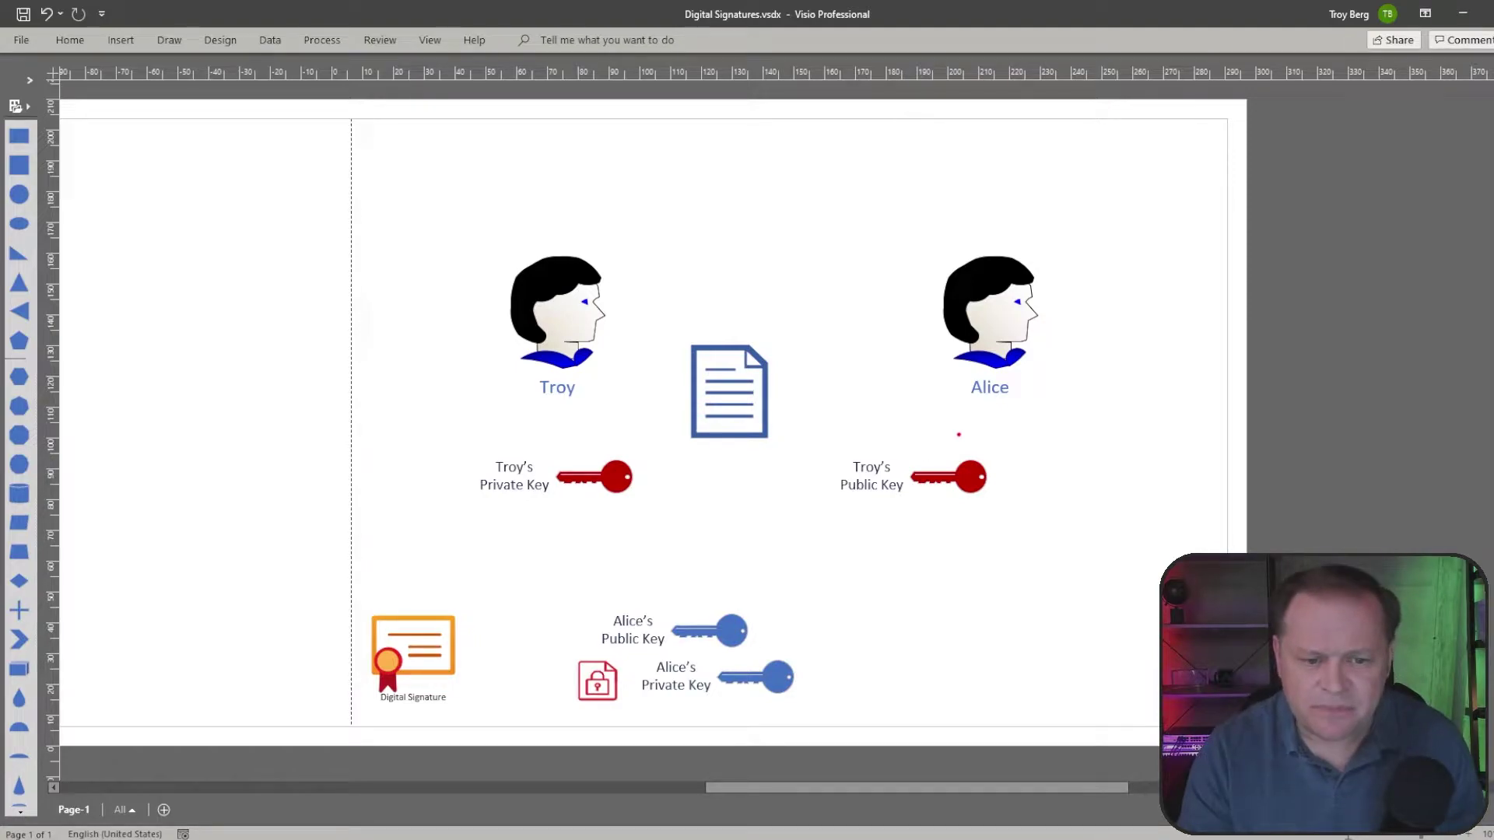
pyautogui.moveTo(1007, 452)
pyautogui.mouseDown()
pyautogui.moveTo(806, 526)
pyautogui.moveTo(1046, 459)
pyautogui.moveTo(968, 442)
pyautogui.mouseUp()
pyautogui.moveTo(857, 423)
pyautogui.mouseDown()
pyautogui.moveTo(793, 407)
pyautogui.moveTo(814, 400)
pyautogui.mouseUp()
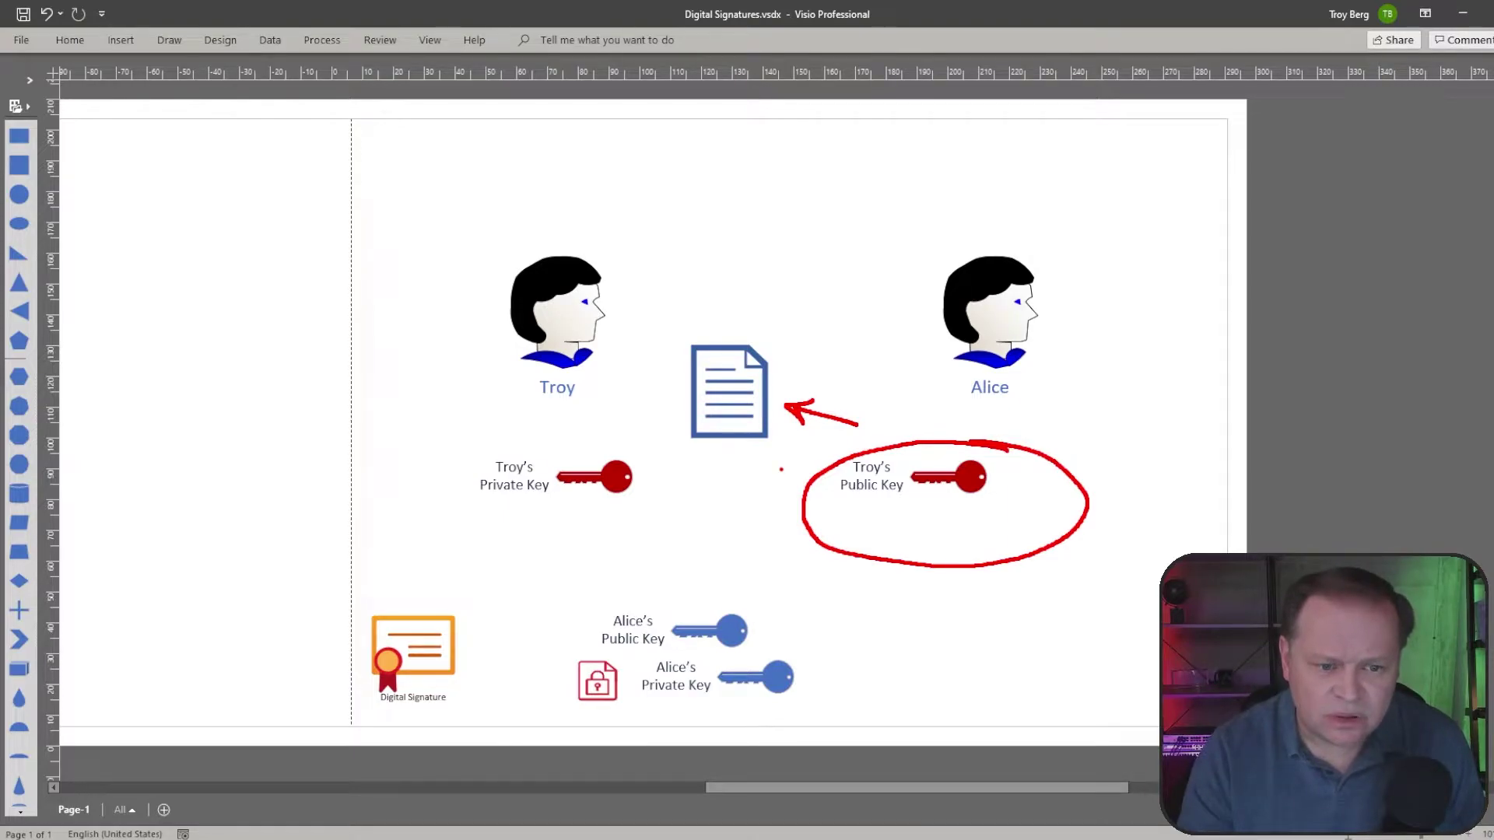
pyautogui.moveTo(659, 473)
pyautogui.mouseDown()
pyautogui.moveTo(690, 444)
pyautogui.moveTo(664, 449)
pyautogui.mouseUp()
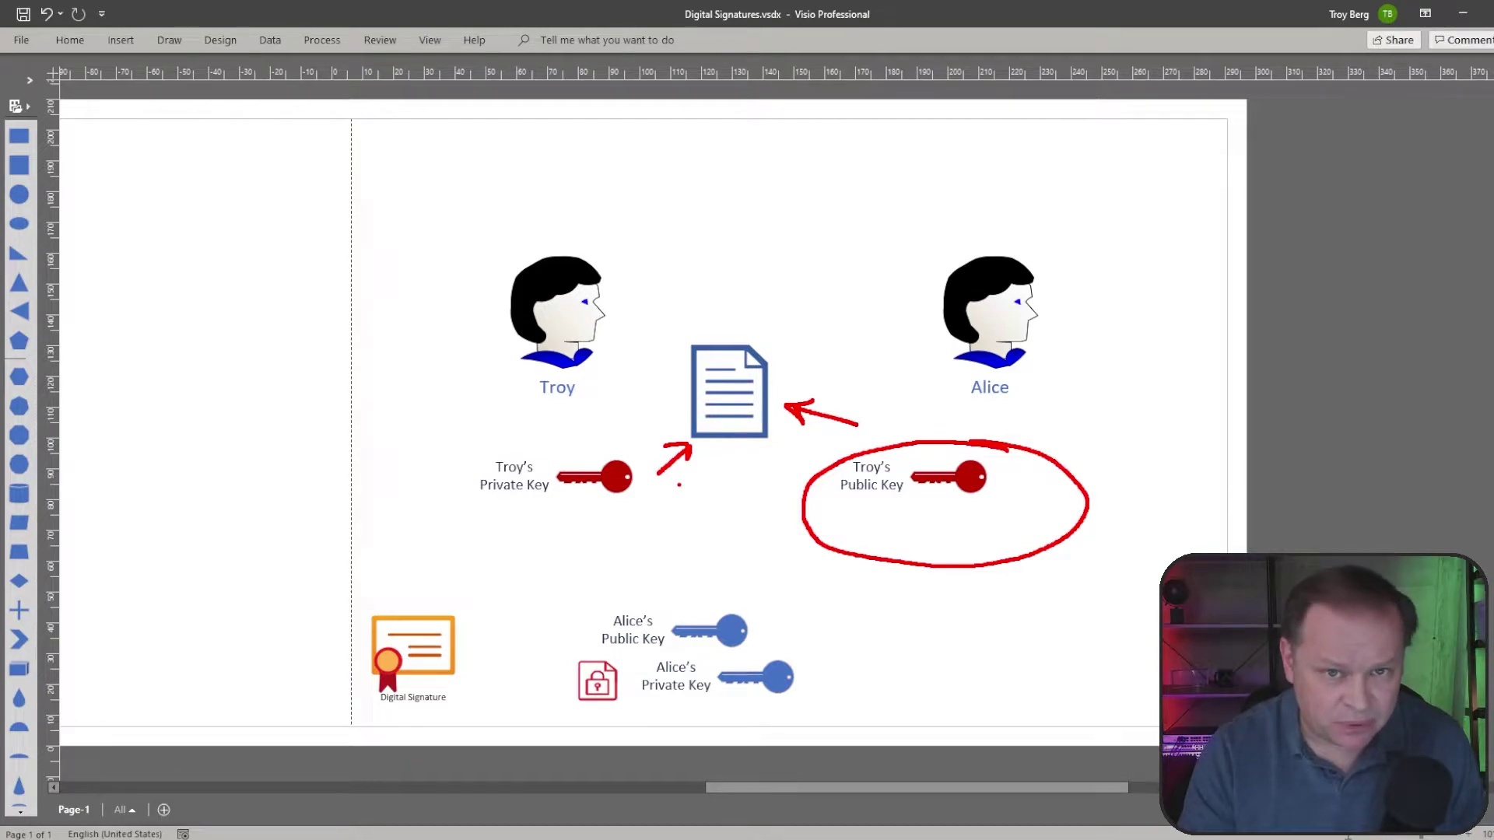
pyautogui.press('Escape')
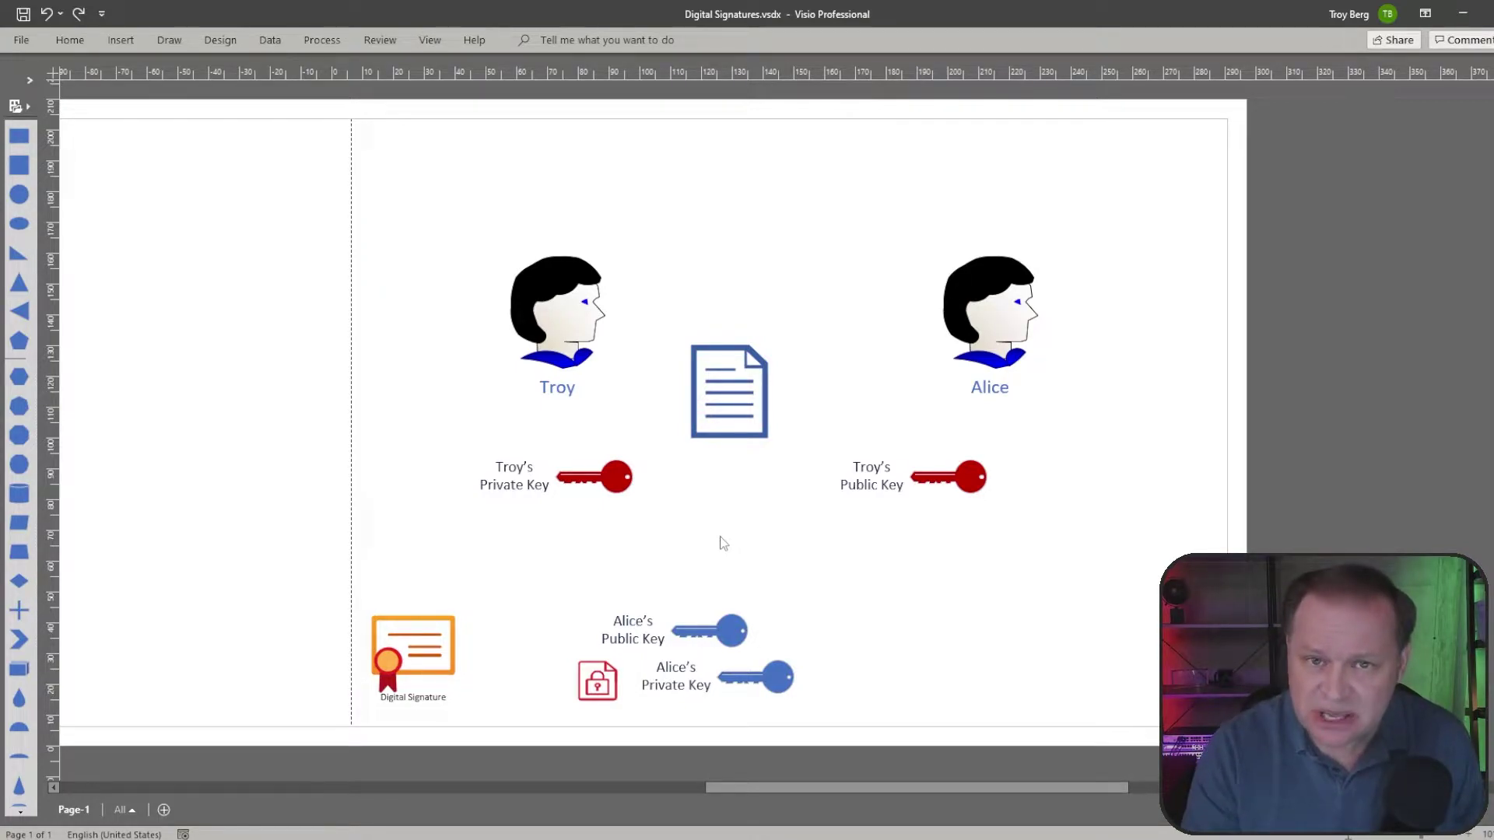
# Step: Move Troy's Private Key up beside Troy and his Public Key up beside Alice
pyautogui.click(606, 475)
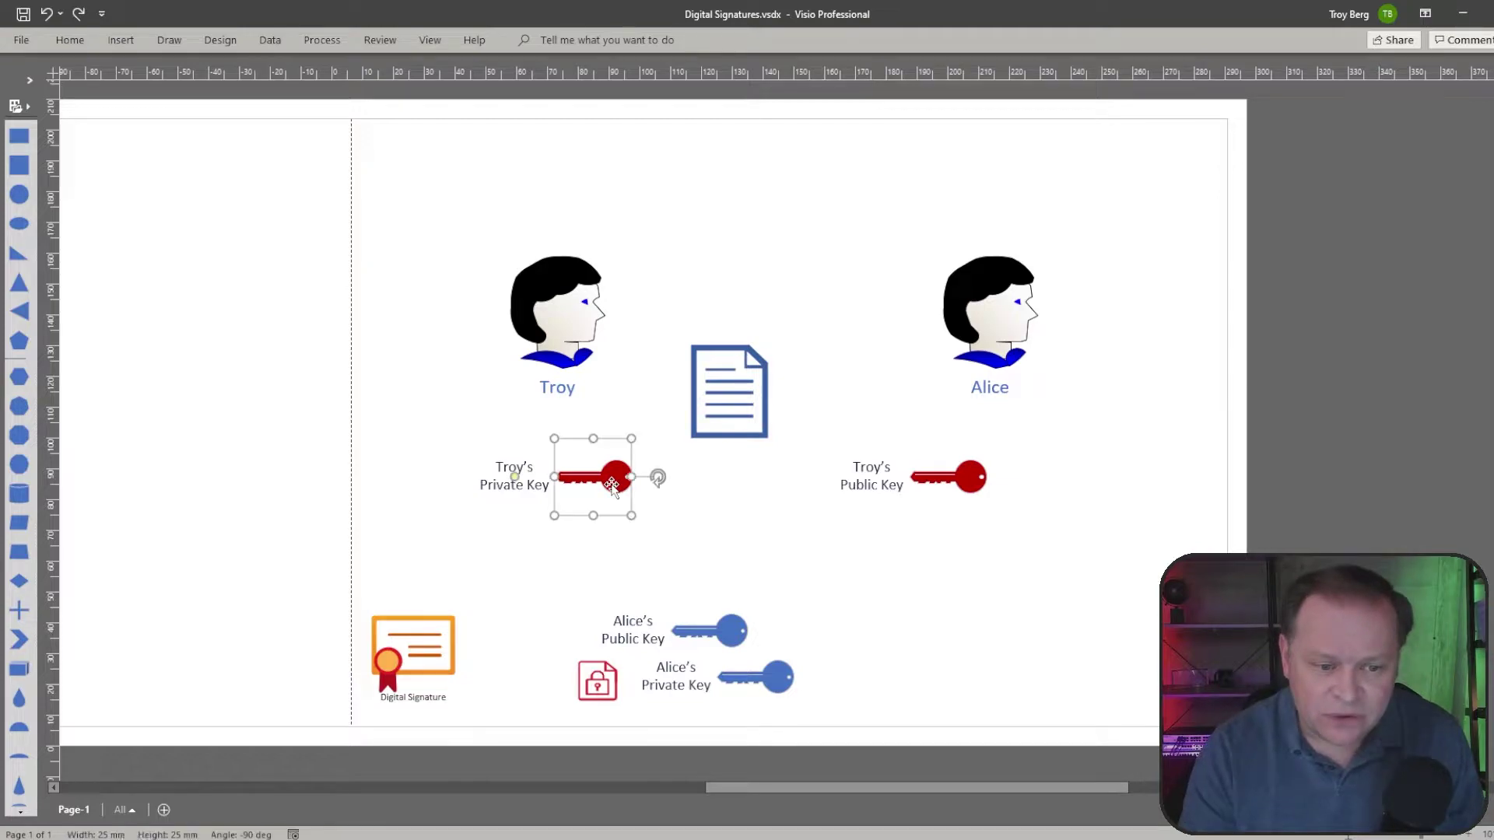
pyautogui.moveTo(606, 475); pyautogui.dragTo(489, 406)
pyautogui.click(553, 502)
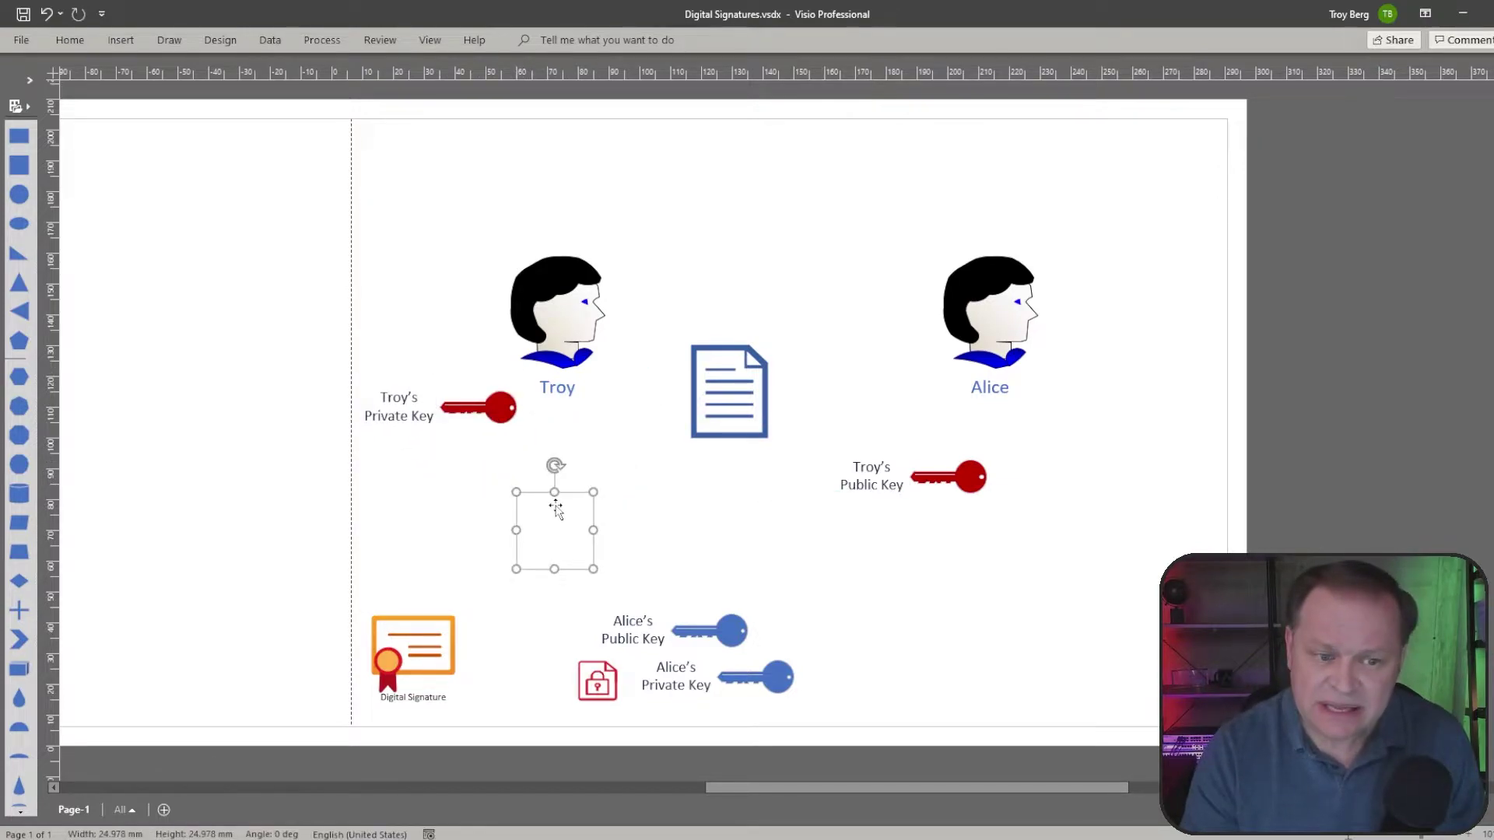
pyautogui.click(854, 555)
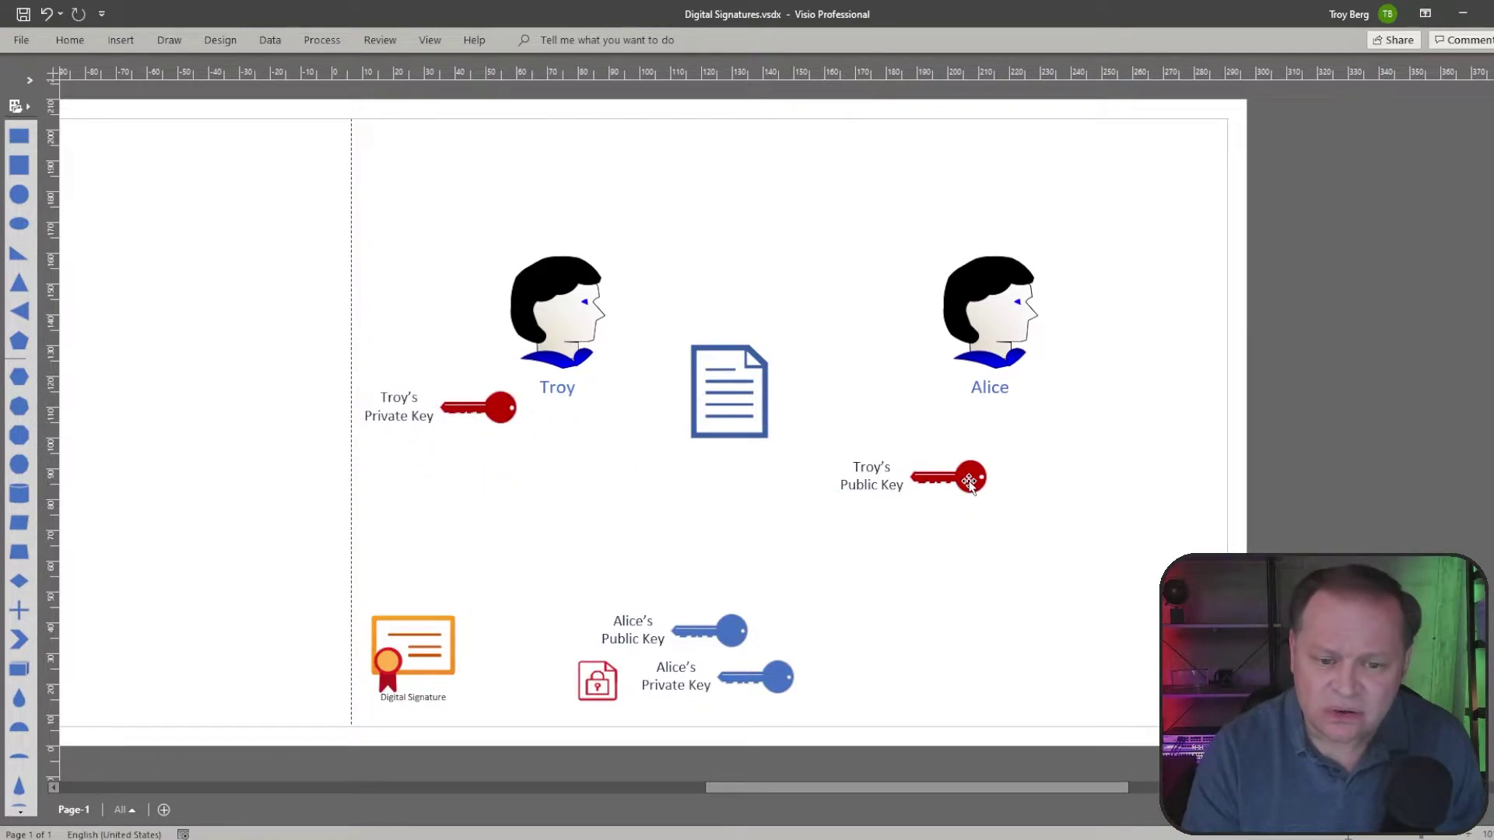
pyautogui.moveTo(969, 477); pyautogui.dragTo(1050, 433)
pyautogui.click(1060, 516)
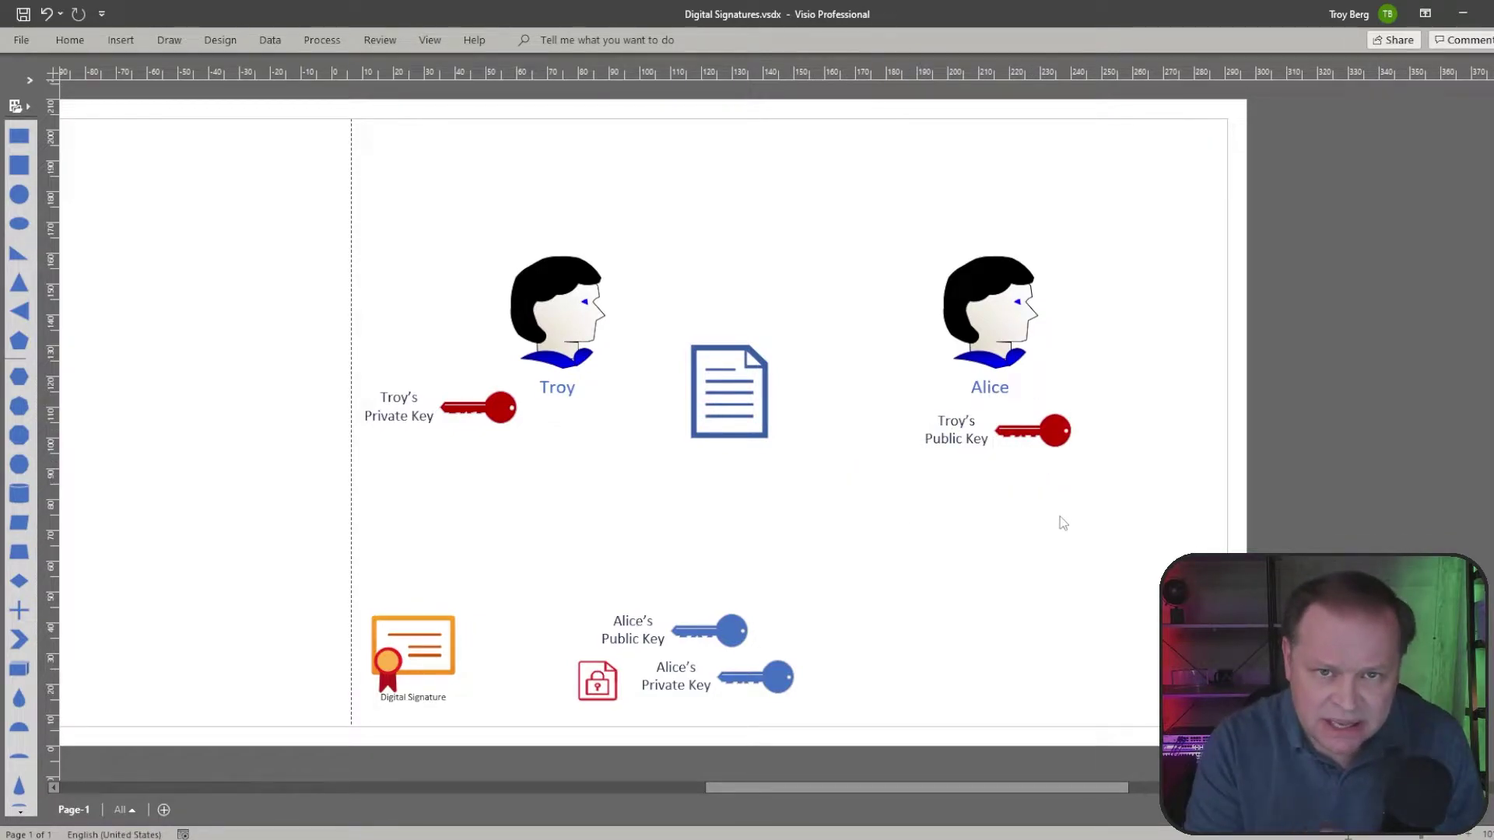
# Step: Place the document below Troy's Public Key and drop the lock icon onto it
pyautogui.moveTo(731, 412); pyautogui.dragTo(895, 542)
pyautogui.click(981, 542)
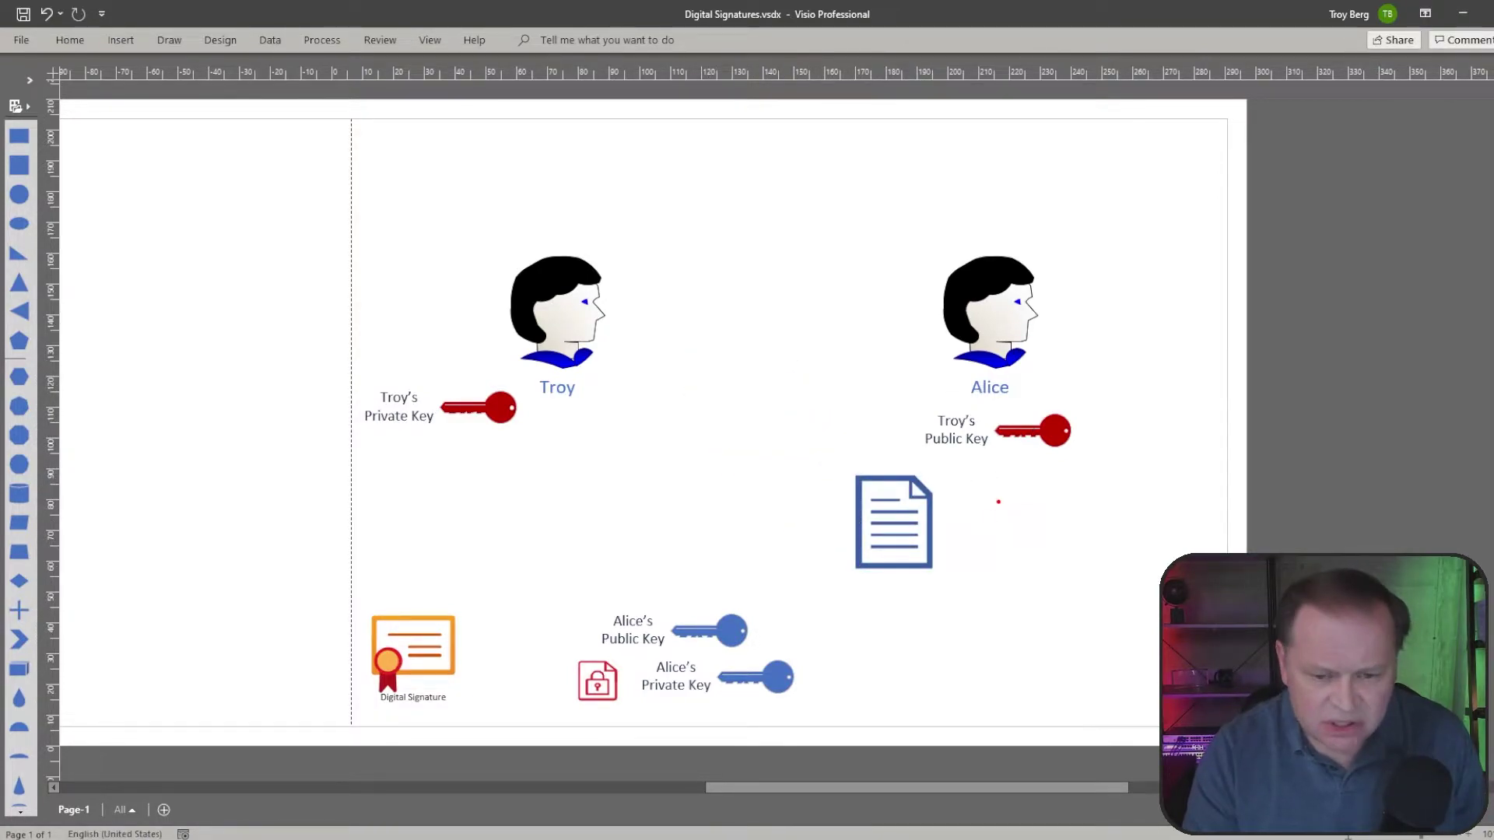
pyautogui.moveTo(1005, 473); pyautogui.dragTo(958, 502)
pyautogui.moveTo(965, 478)
pyautogui.mouseDown()
pyautogui.moveTo(956, 503)
pyautogui.moveTo(982, 505)
pyautogui.mouseUp()
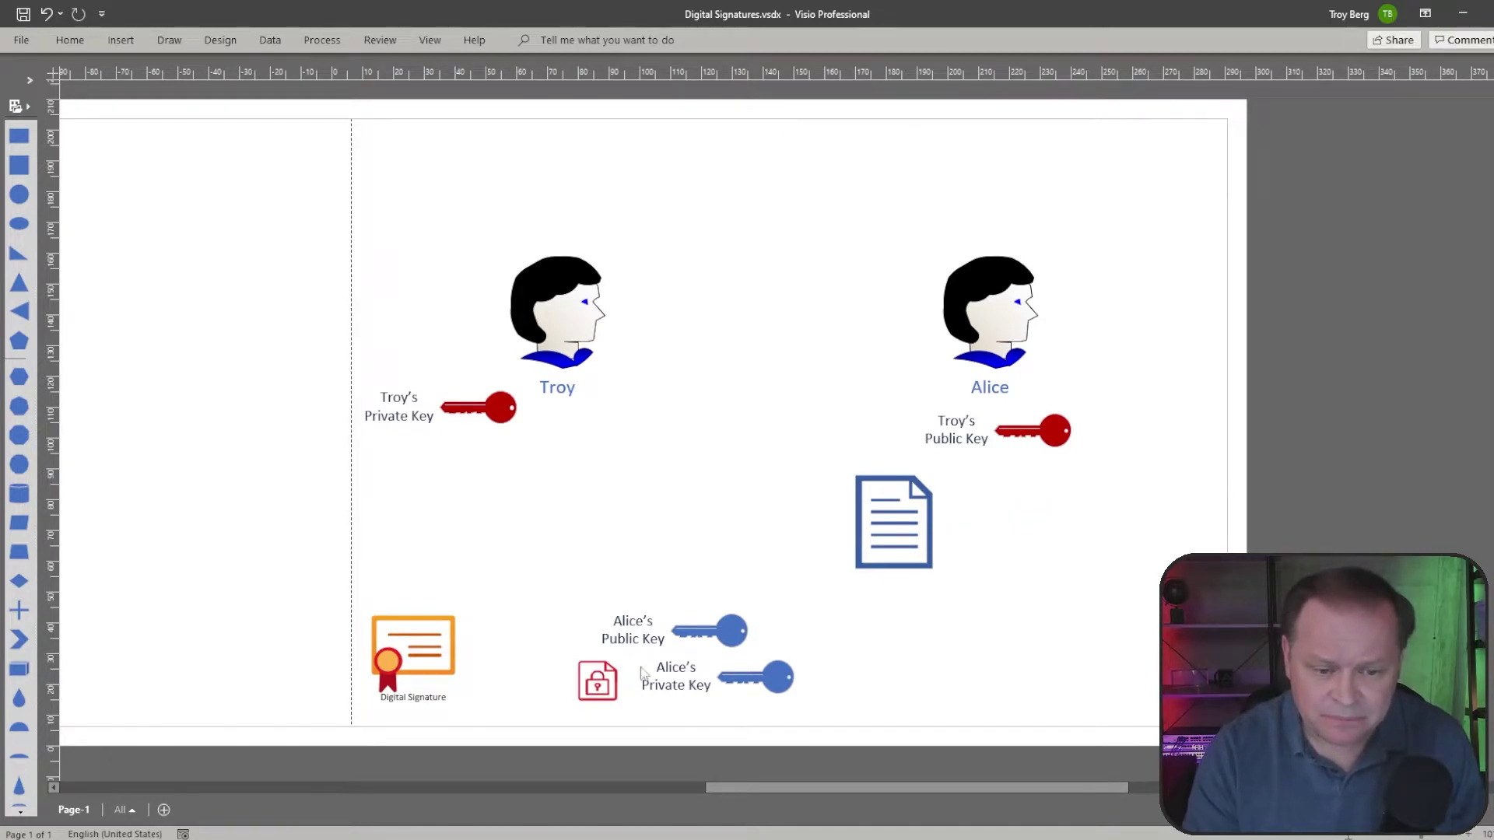
pyautogui.moveTo(603, 679); pyautogui.dragTo(900, 523)
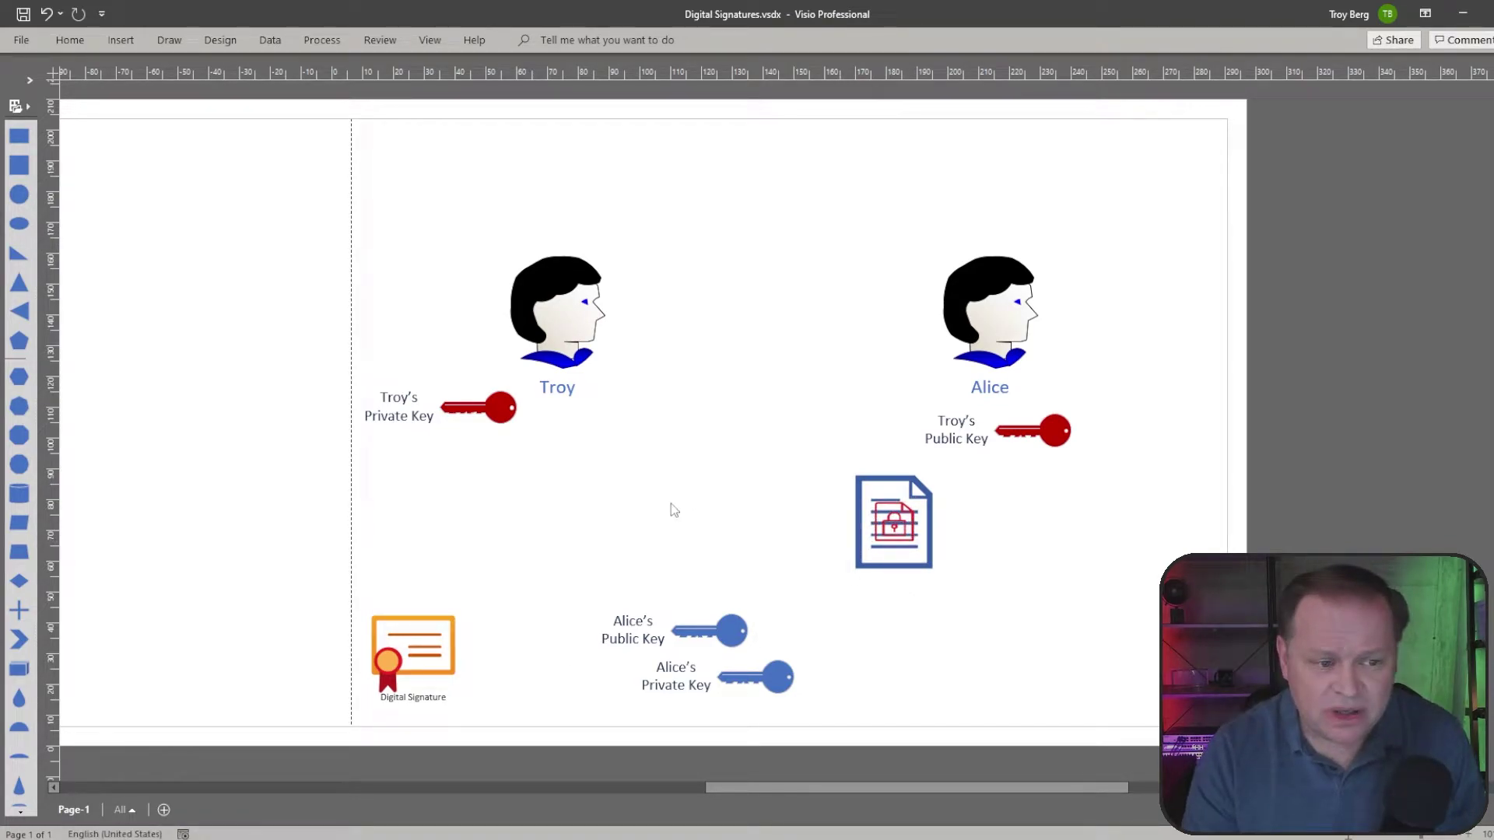
# Step: Circle Troy's Private Key in red ink, erasing the loop each time
pyautogui.moveTo(452, 354)
pyautogui.mouseDown()
pyautogui.moveTo(343, 372)
pyautogui.moveTo(400, 328)
pyautogui.mouseUp()
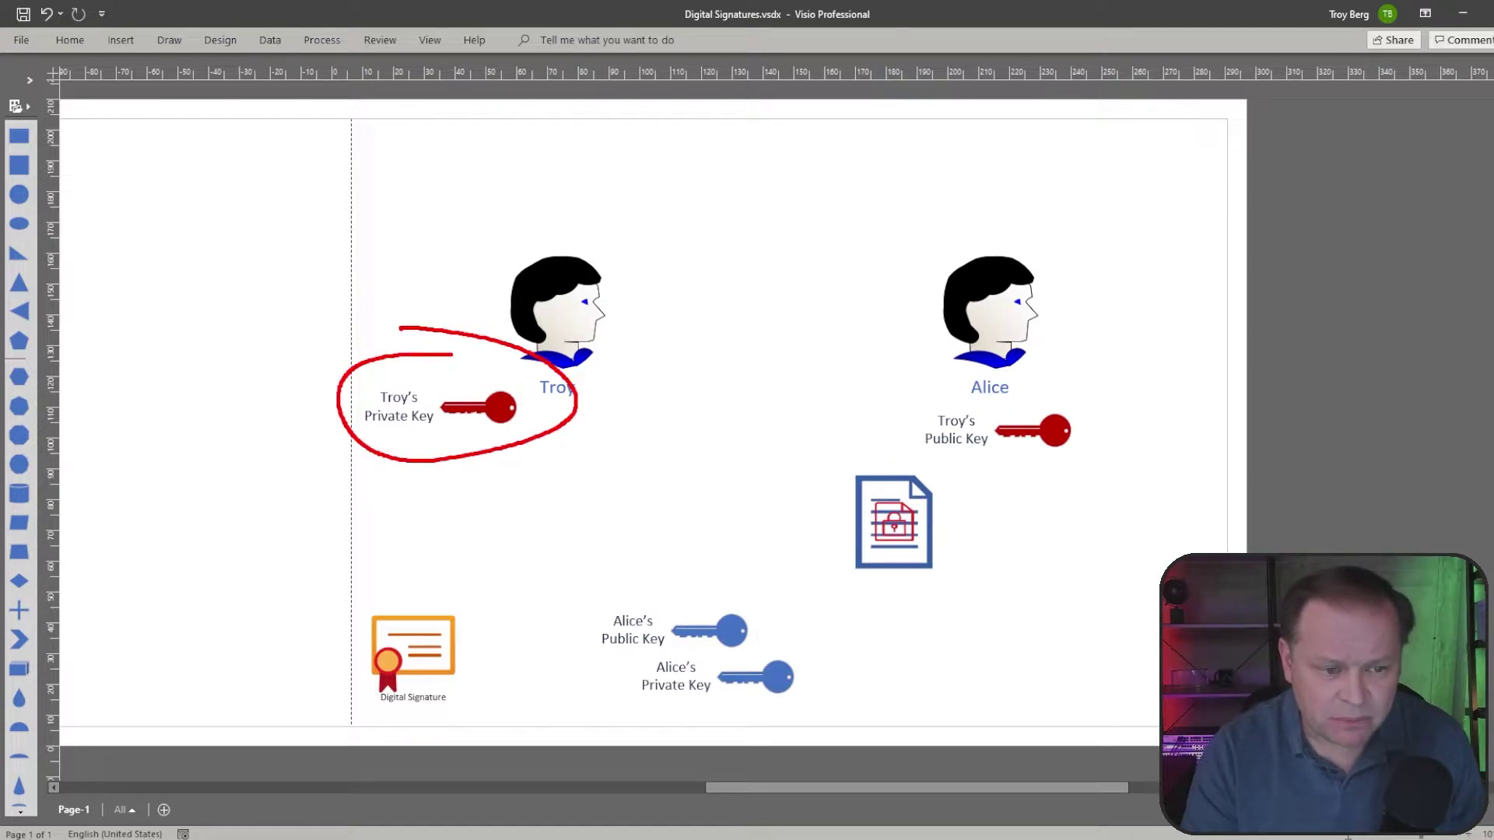
pyautogui.press('Escape')
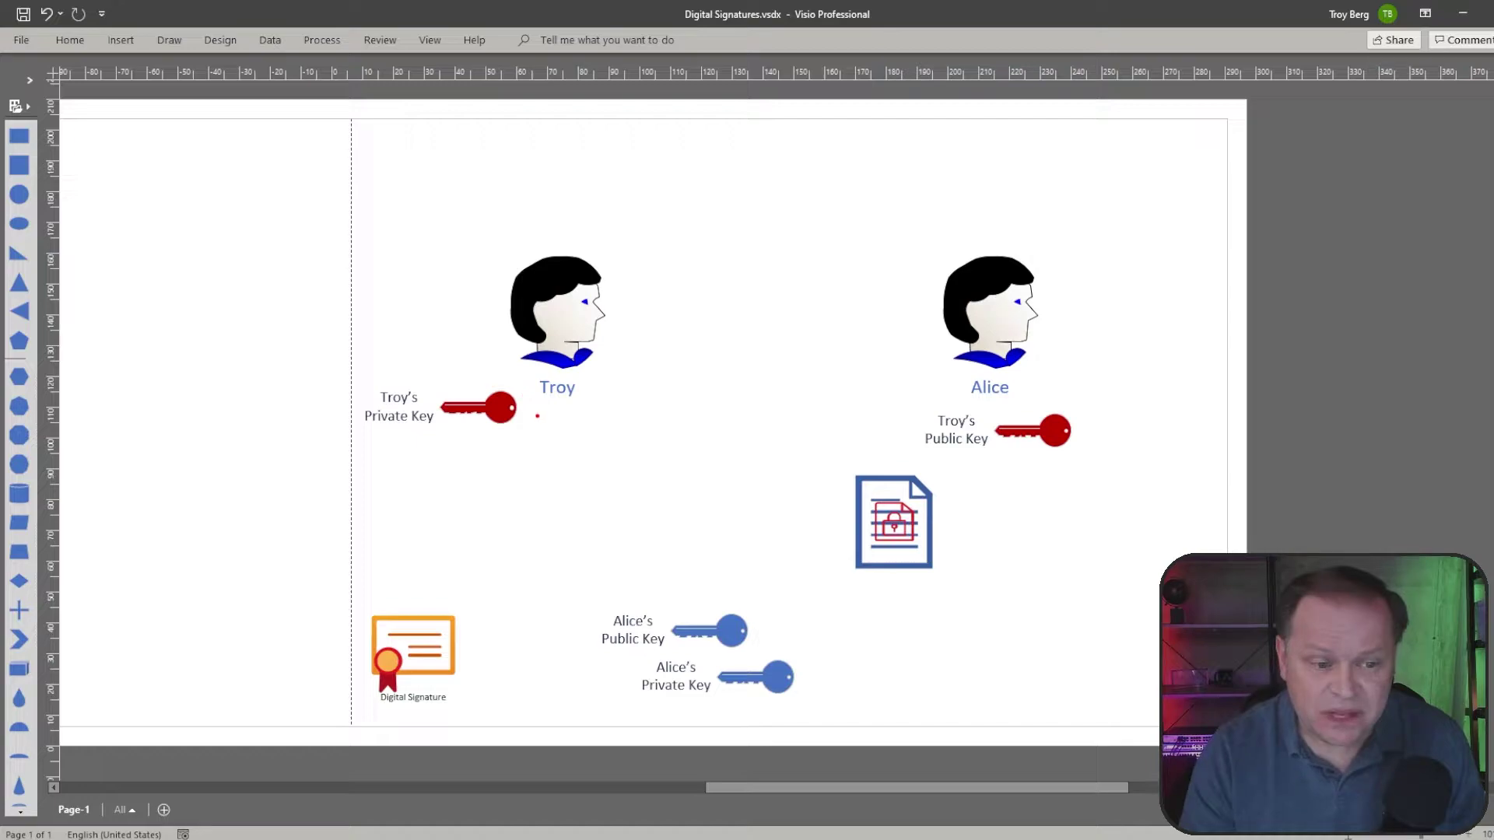
pyautogui.moveTo(535, 433)
pyautogui.mouseDown()
pyautogui.moveTo(316, 411)
pyautogui.moveTo(535, 432)
pyautogui.mouseUp()
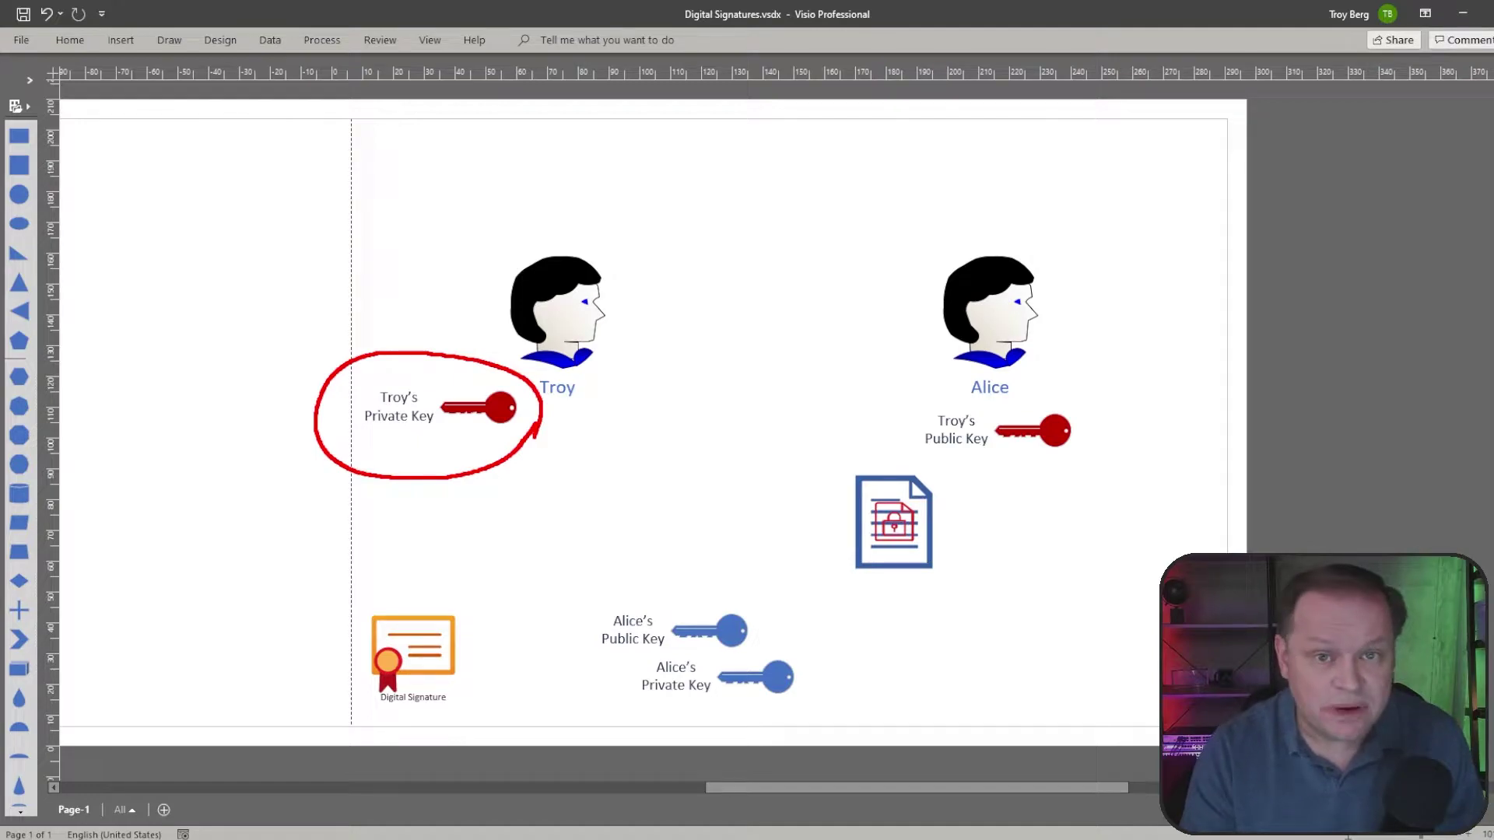
pyautogui.press('Escape')
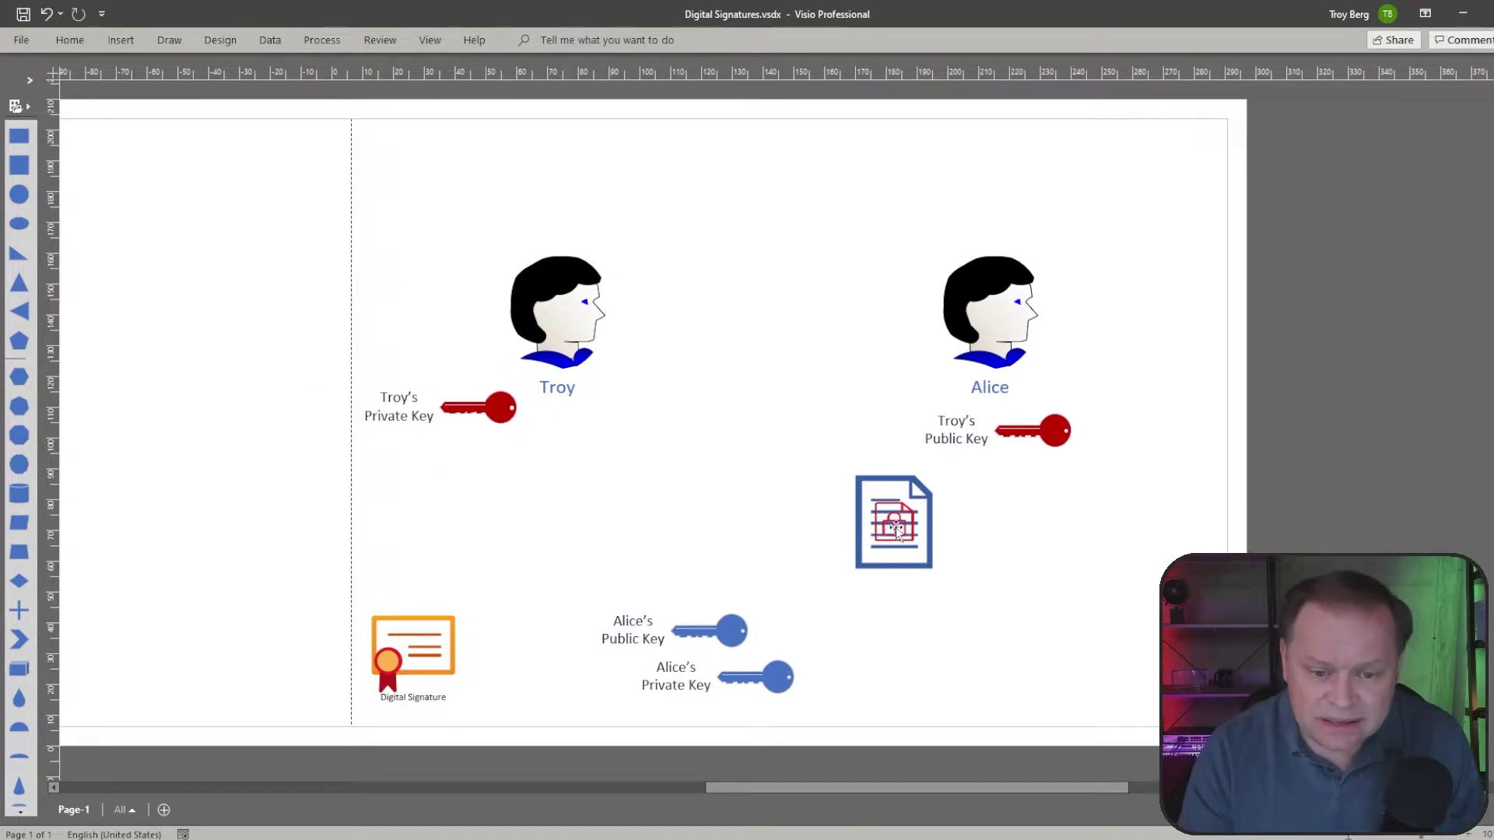
# Step: Move the locked document between Troy and Alice, then below Troy's Private Key
pyautogui.moveTo(898, 527); pyautogui.dragTo(760, 436)
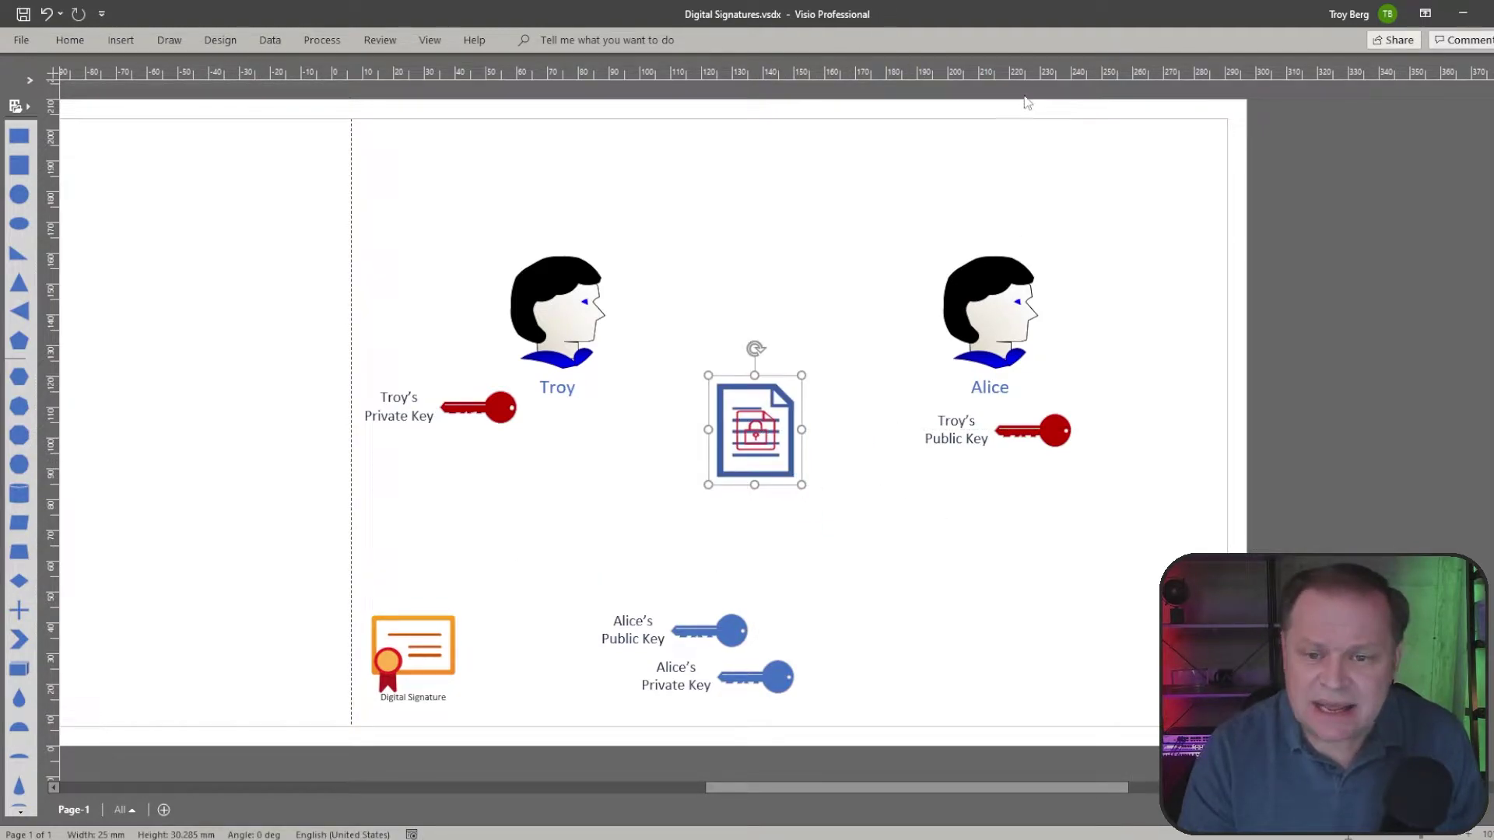
pyautogui.click(963, 517)
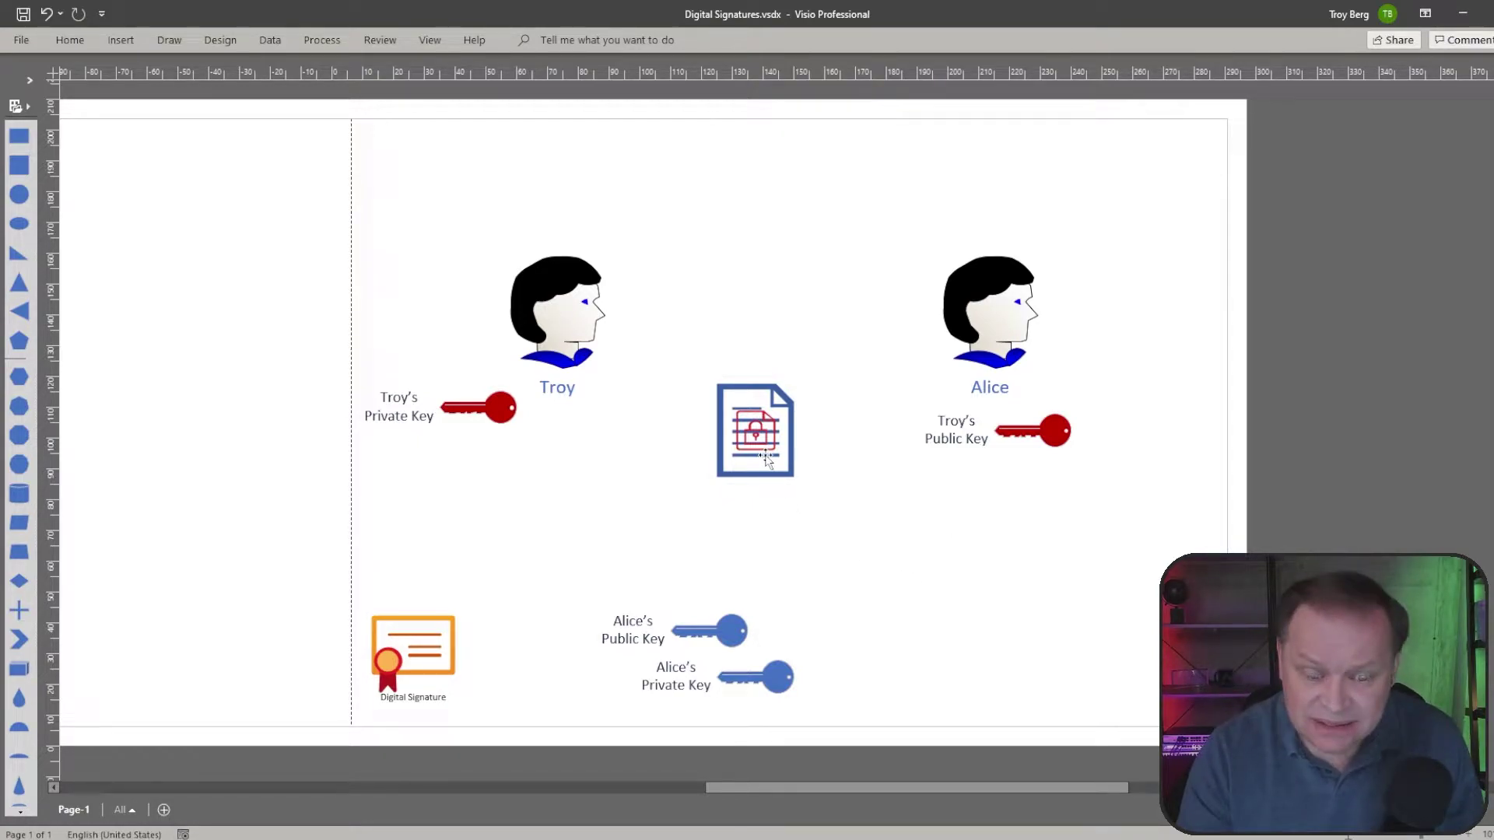
pyautogui.moveTo(764, 439); pyautogui.dragTo(511, 498)
pyautogui.click(597, 476)
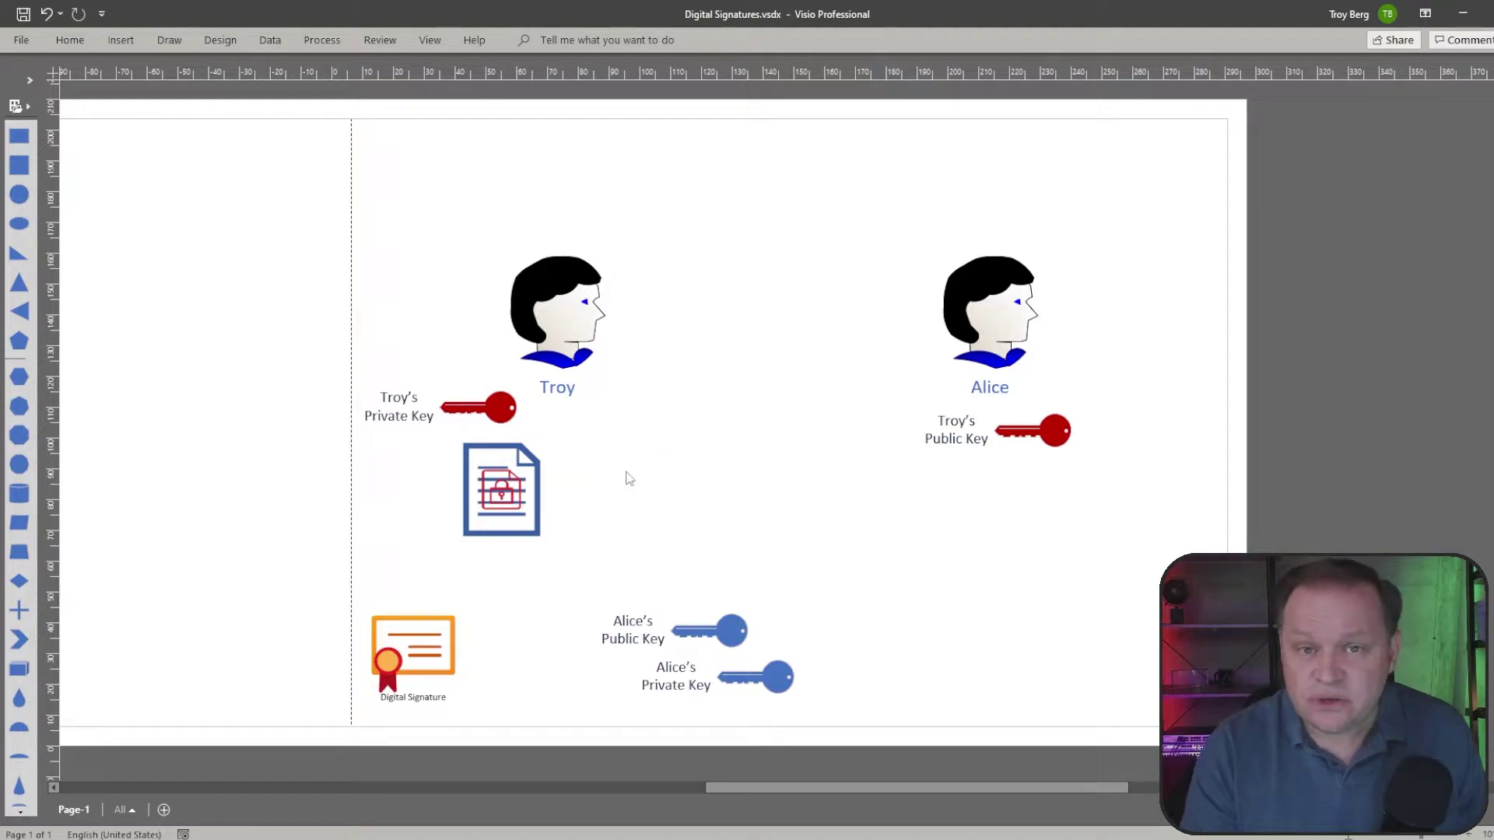
# Step: Sketch ink arrows between Troy and Alice, clear them, then box Alice's two keys in red
pyautogui.moveTo(954, 250)
pyautogui.mouseDown()
pyautogui.moveTo(951, 226)
pyautogui.moveTo(717, 192)
pyautogui.moveTo(634, 255)
pyautogui.moveTo(692, 246)
pyautogui.mouseUp()
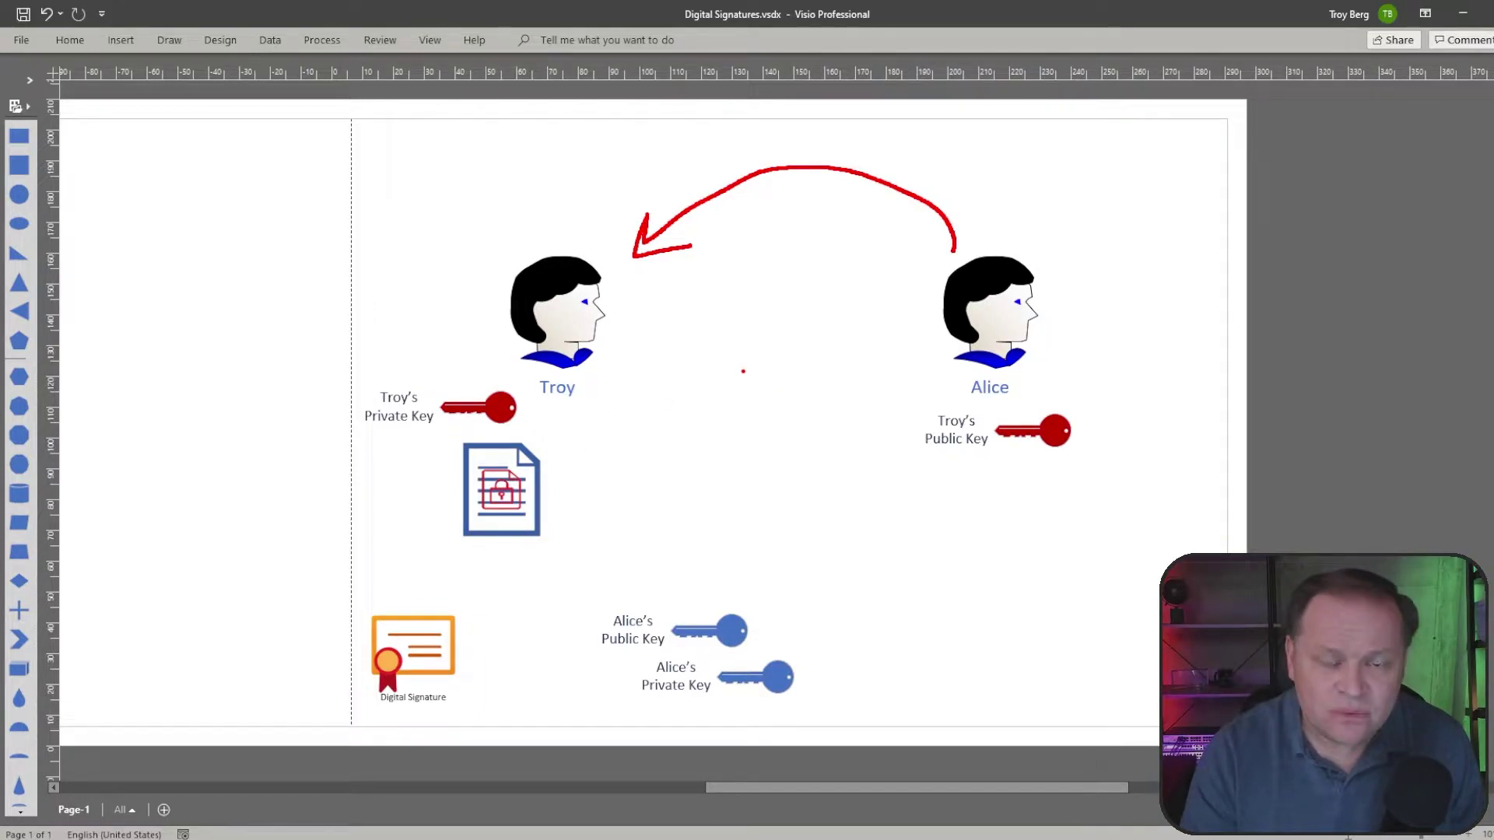
pyautogui.moveTo(680, 381)
pyautogui.mouseDown()
pyautogui.moveTo(593, 437)
pyautogui.moveTo(597, 451)
pyautogui.mouseUp()
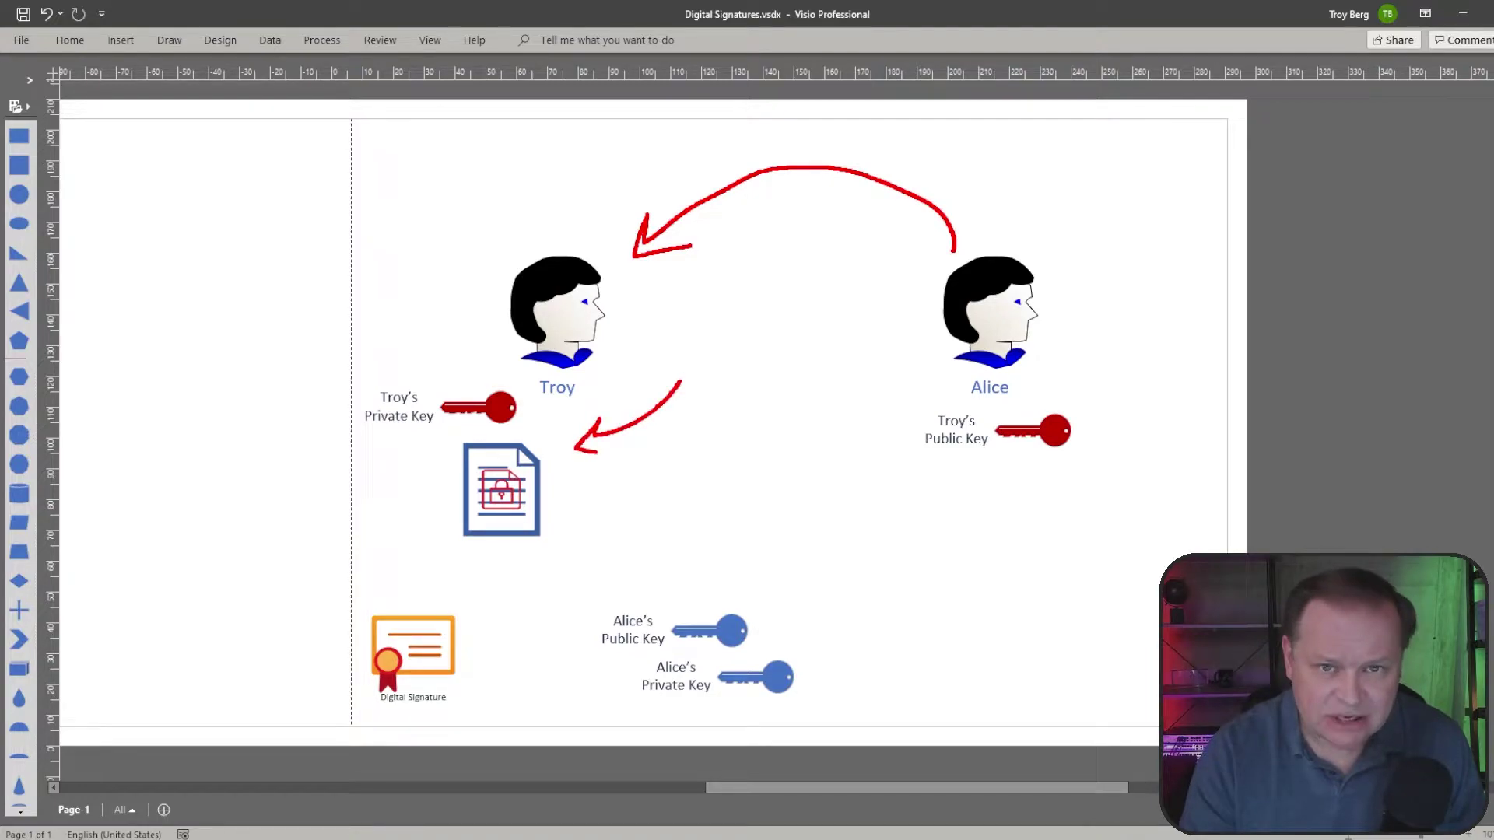
pyautogui.press('Escape')
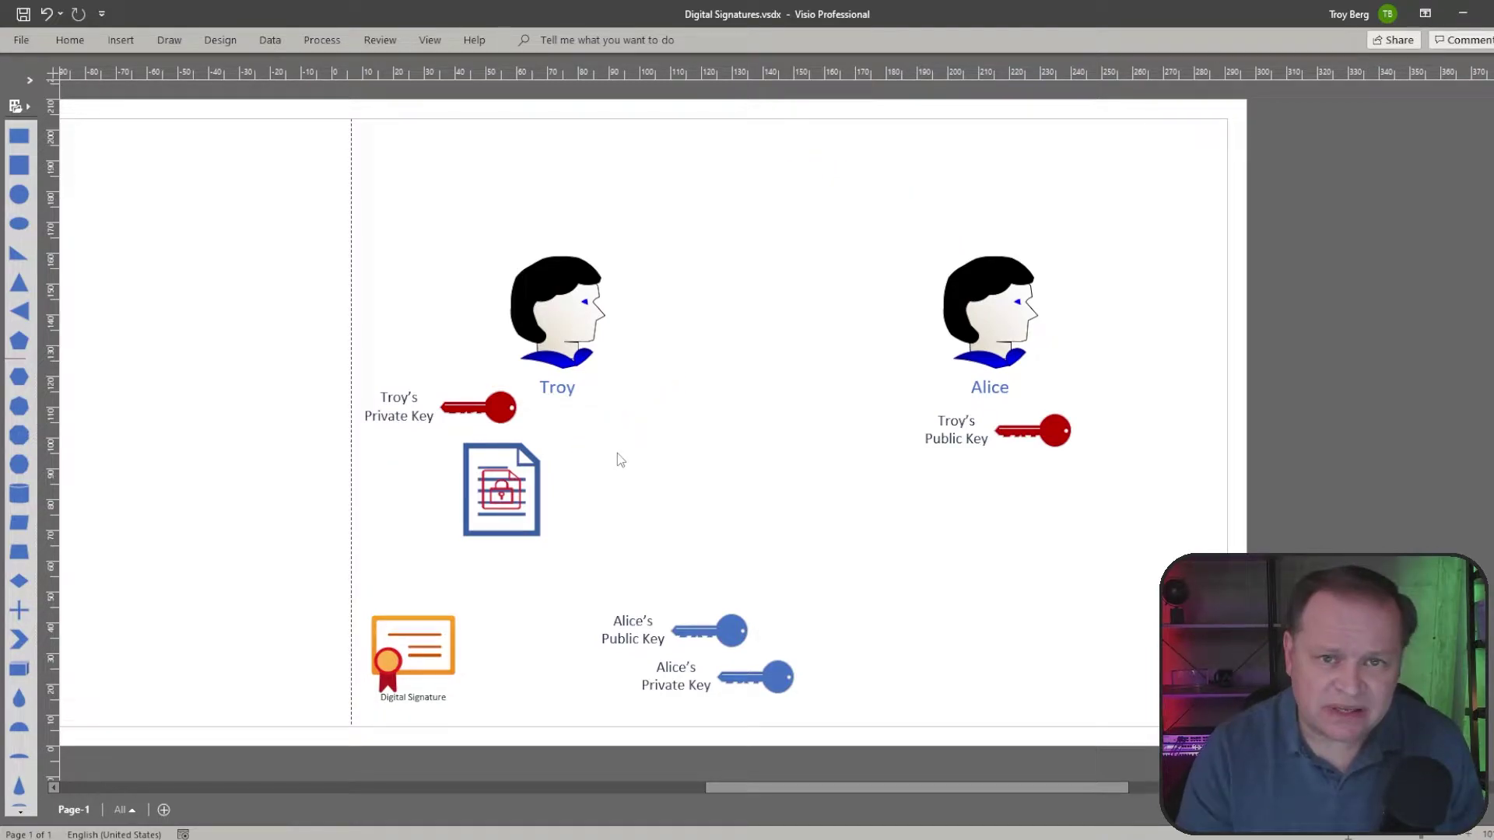
pyautogui.moveTo(615, 356)
pyautogui.mouseDown()
pyautogui.moveTo(836, 293)
pyautogui.moveTo(902, 313)
pyautogui.moveTo(889, 314)
pyautogui.mouseUp()
pyautogui.moveTo(898, 283); pyautogui.dragTo(932, 302)
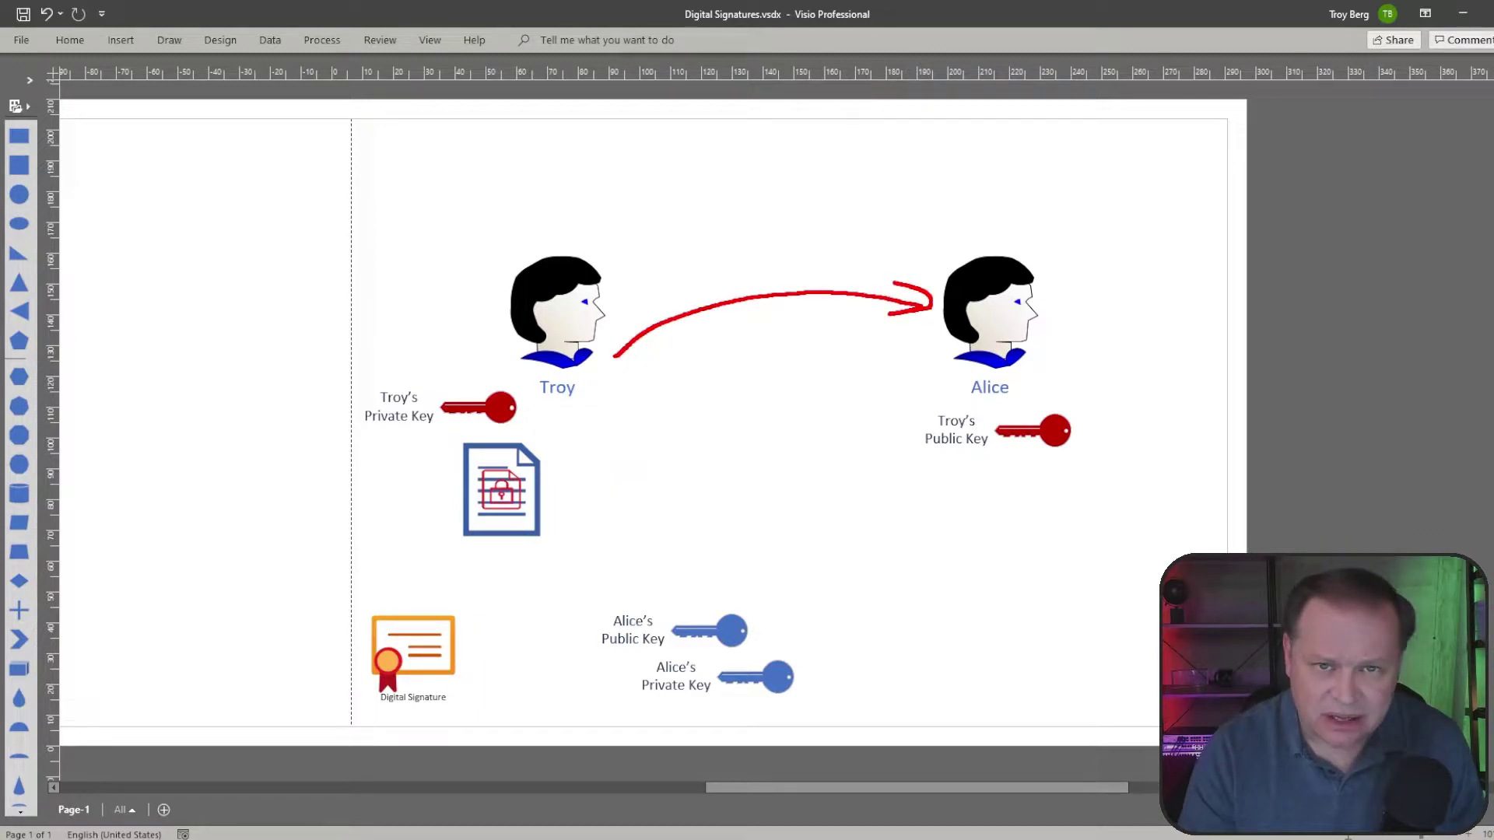
pyautogui.moveTo(467, 339)
pyautogui.mouseDown()
pyautogui.moveTo(332, 407)
pyautogui.moveTo(538, 368)
pyautogui.moveTo(451, 339)
pyautogui.mouseUp()
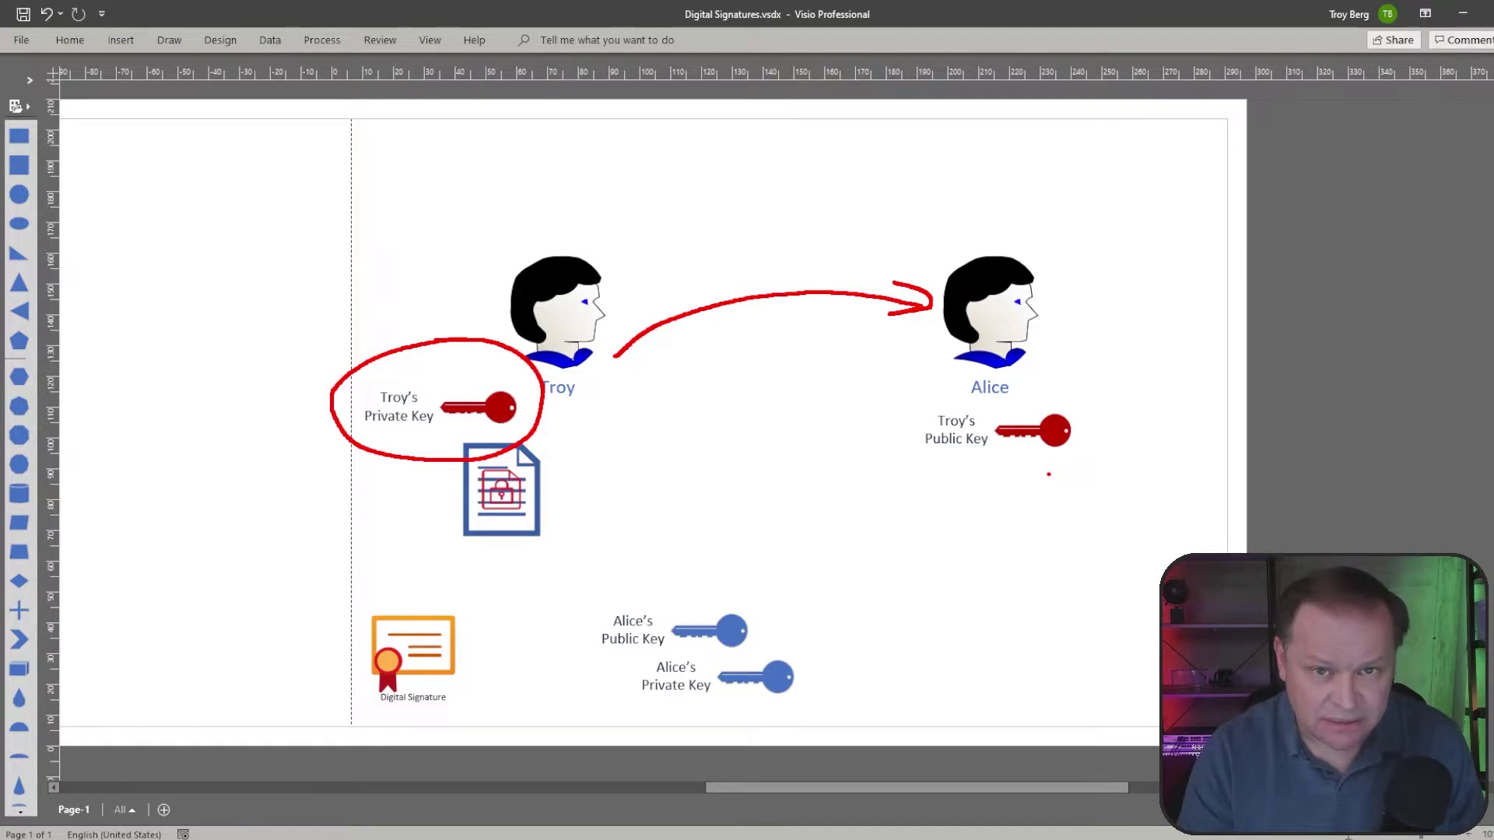
pyautogui.press('e')
pyautogui.moveTo(872, 566)
pyautogui.mouseDown()
pyautogui.moveTo(740, 693)
pyautogui.moveTo(549, 737)
pyautogui.mouseUp()
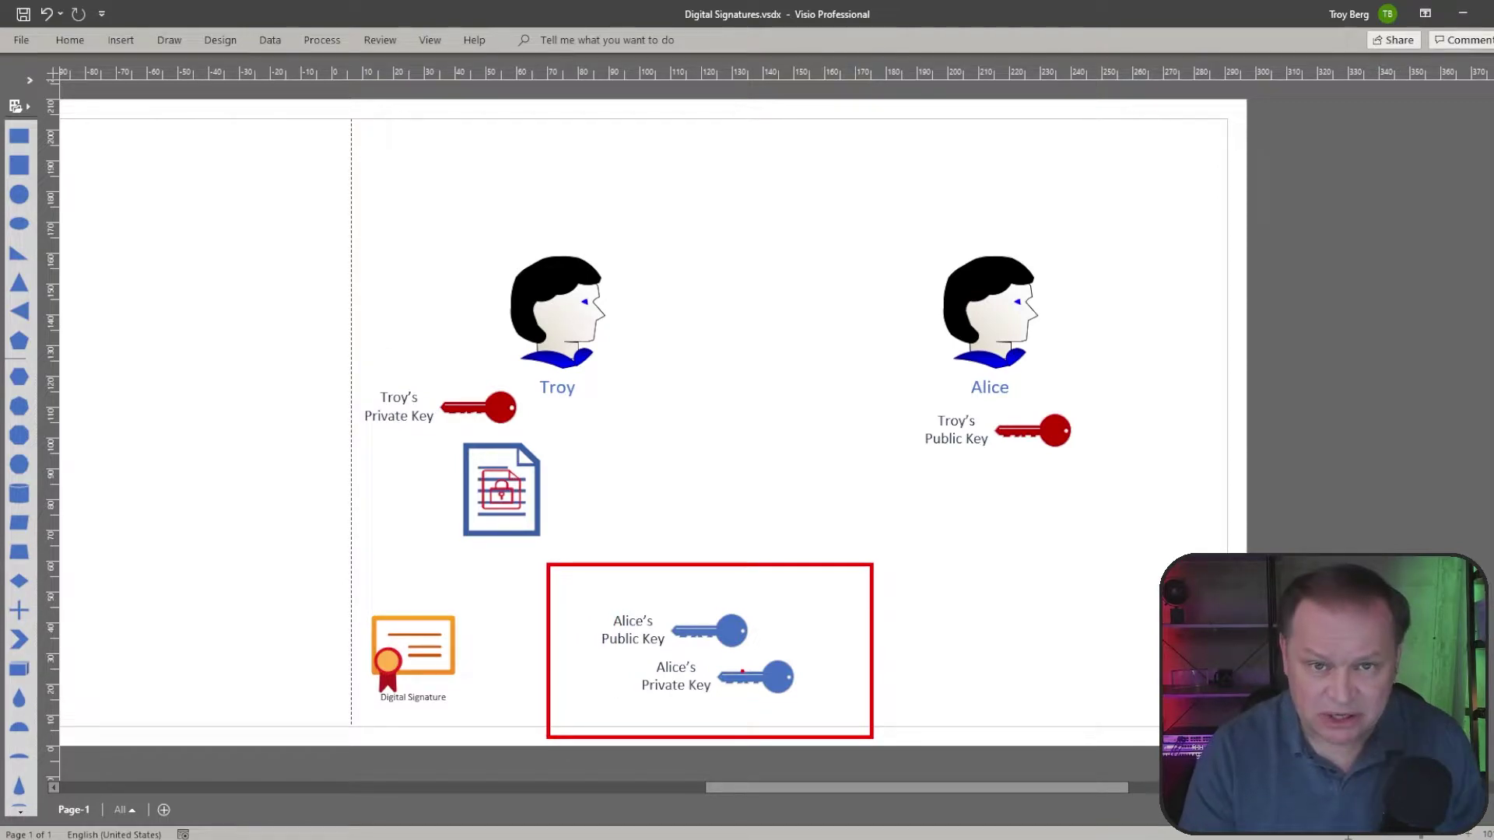
# Step: Undo the red box, move Alice's Private Key beside Alice and her Public Key to Troy's side
pyautogui.hotkey('ctrl', 'z')
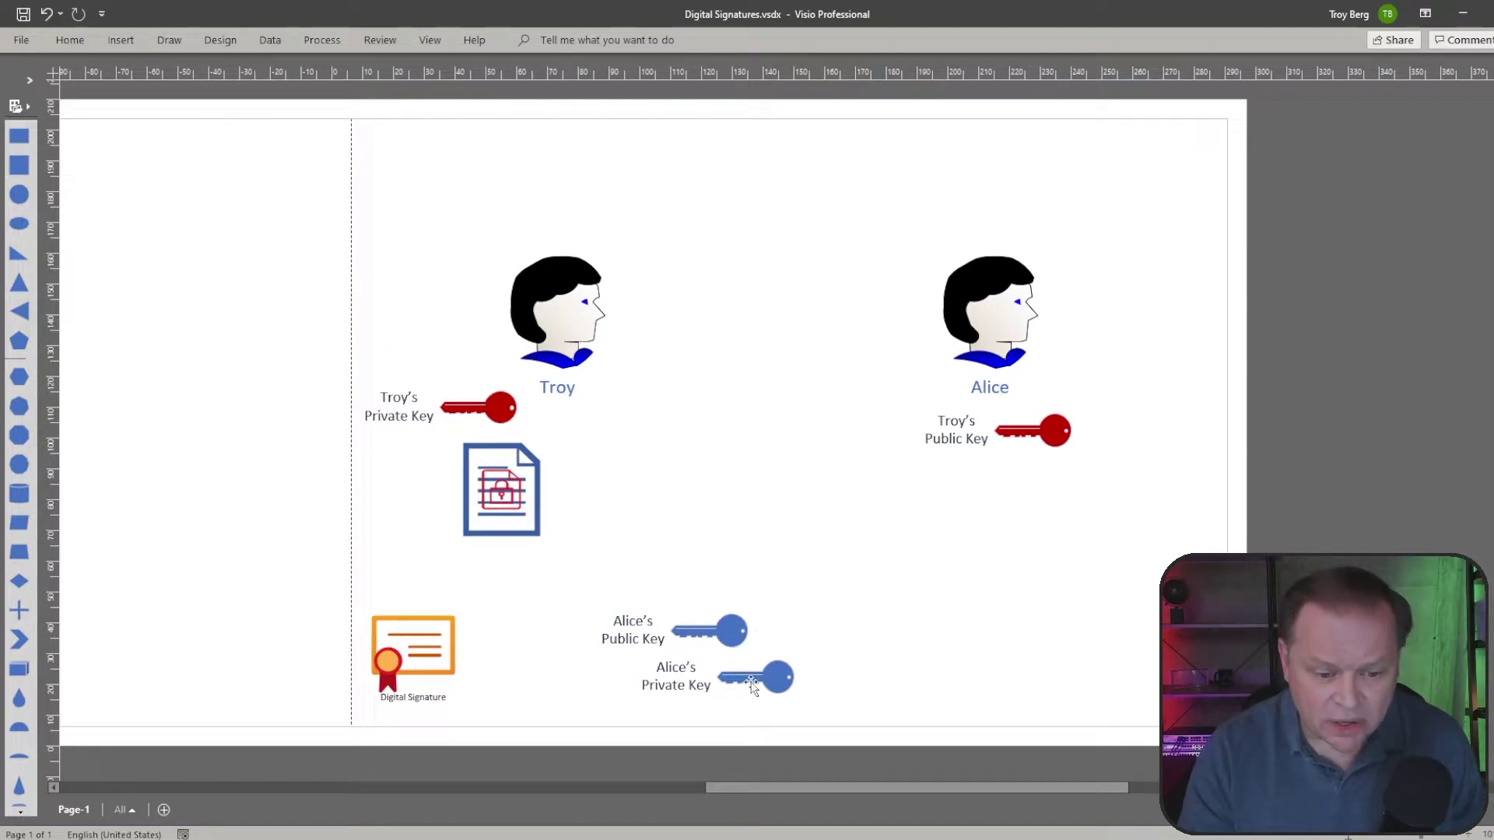
pyautogui.moveTo(778, 669)
pyautogui.mouseDown()
pyautogui.moveTo(1003, 585)
pyautogui.moveTo(1208, 352)
pyautogui.moveTo(1193, 308)
pyautogui.mouseUp()
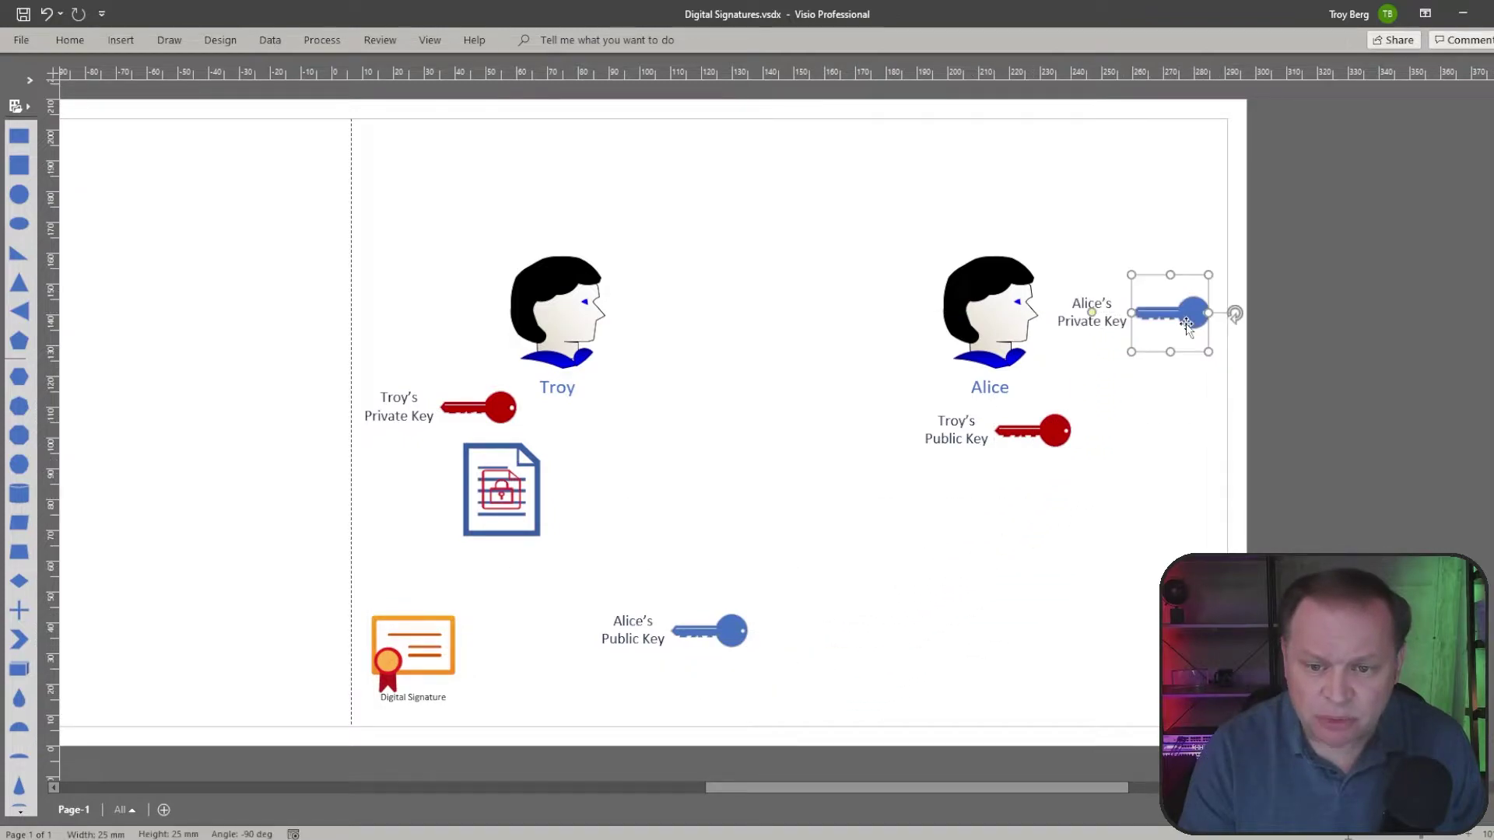
pyautogui.moveTo(721, 639); pyautogui.dragTo(422, 497)
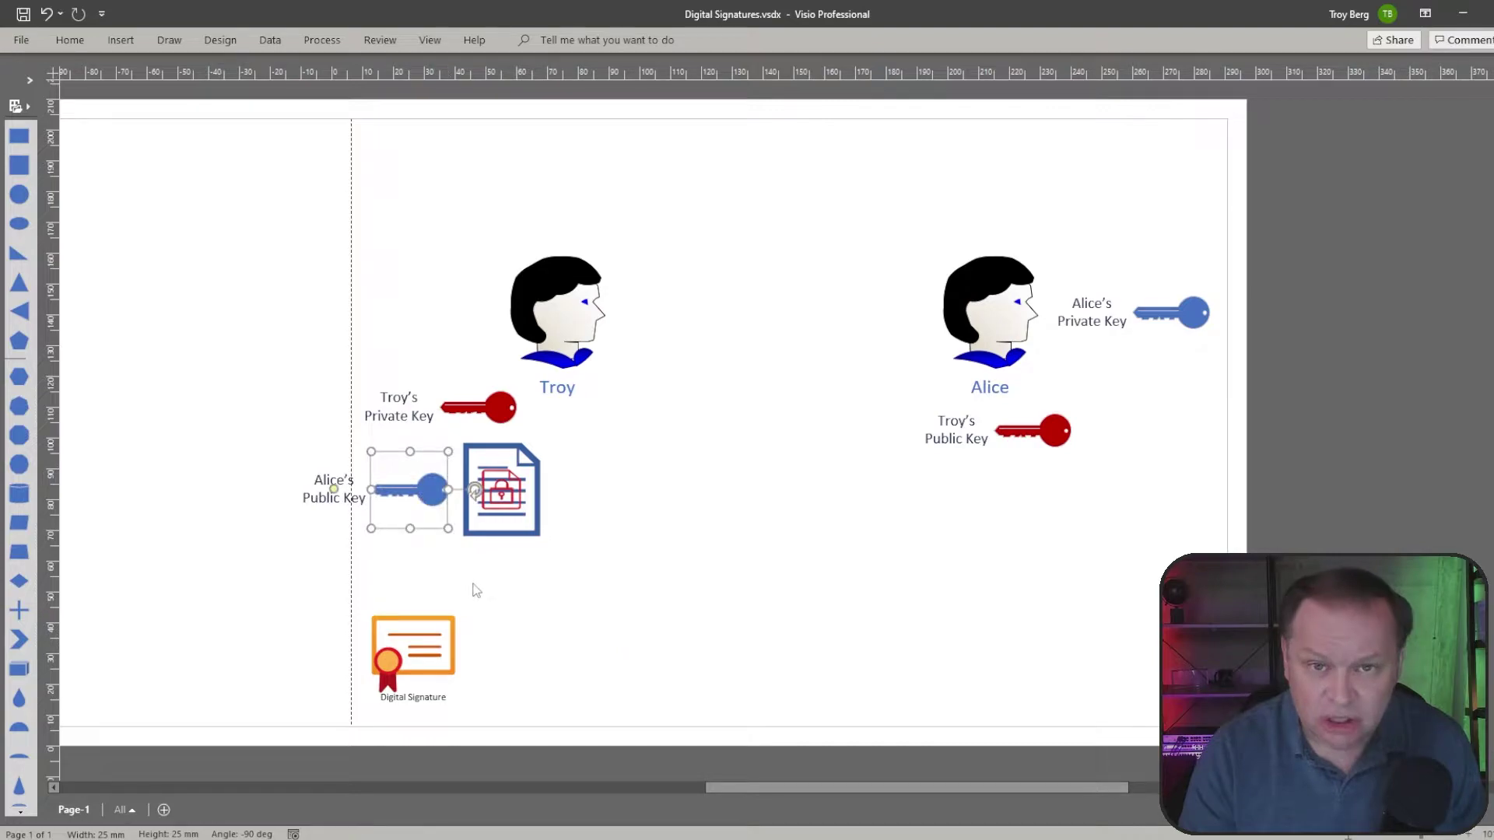
pyautogui.click(476, 590)
# Step: Move the document midway between Troy and Alice, sketching and clearing red ink marks
pyautogui.hotkey('ctrl', '2')
pyautogui.moveTo(387, 521)
pyautogui.mouseDown()
pyautogui.moveTo(399, 547)
pyautogui.moveTo(486, 540)
pyautogui.moveTo(491, 555)
pyautogui.moveTo(463, 546)
pyautogui.mouseUp()
pyautogui.press('Escape')
pyautogui.moveTo(501, 488); pyautogui.dragTo(800, 379)
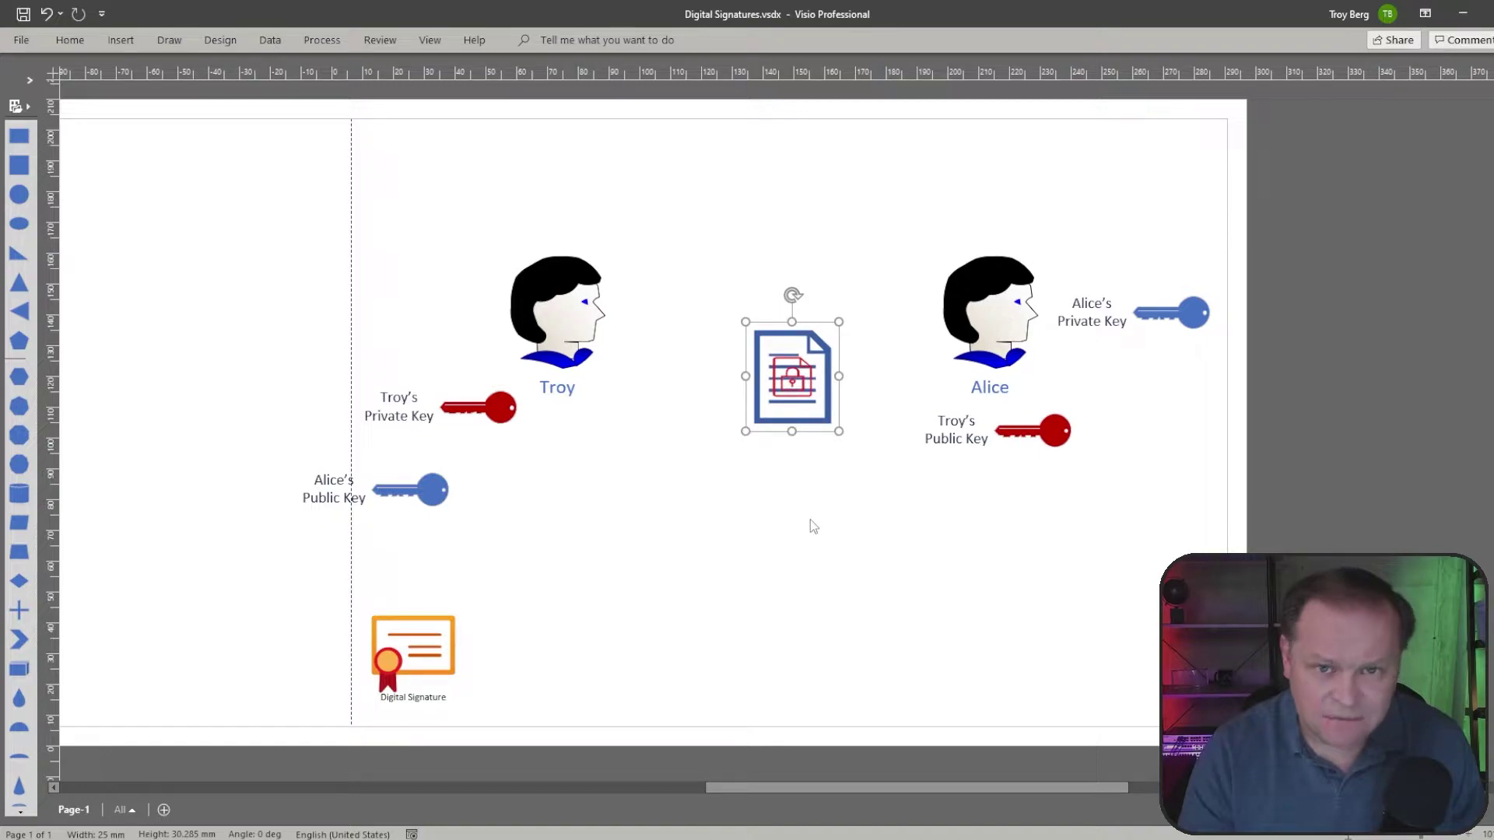
pyautogui.moveTo(1243, 314)
pyautogui.mouseDown()
pyautogui.moveTo(1024, 300)
pyautogui.moveTo(1165, 383)
pyautogui.moveTo(1235, 300)
pyautogui.mouseUp()
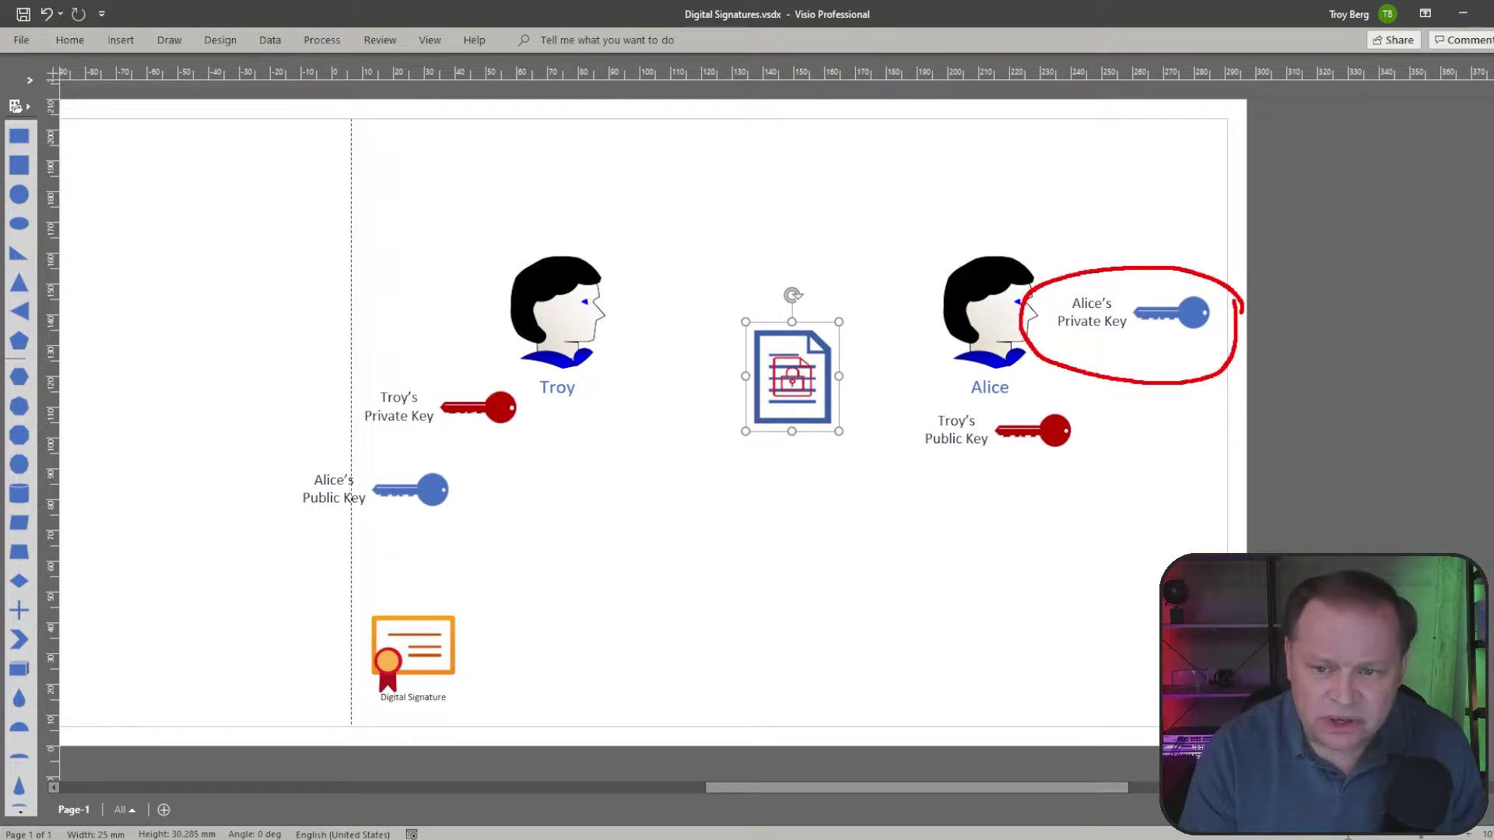
pyautogui.press('Escape')
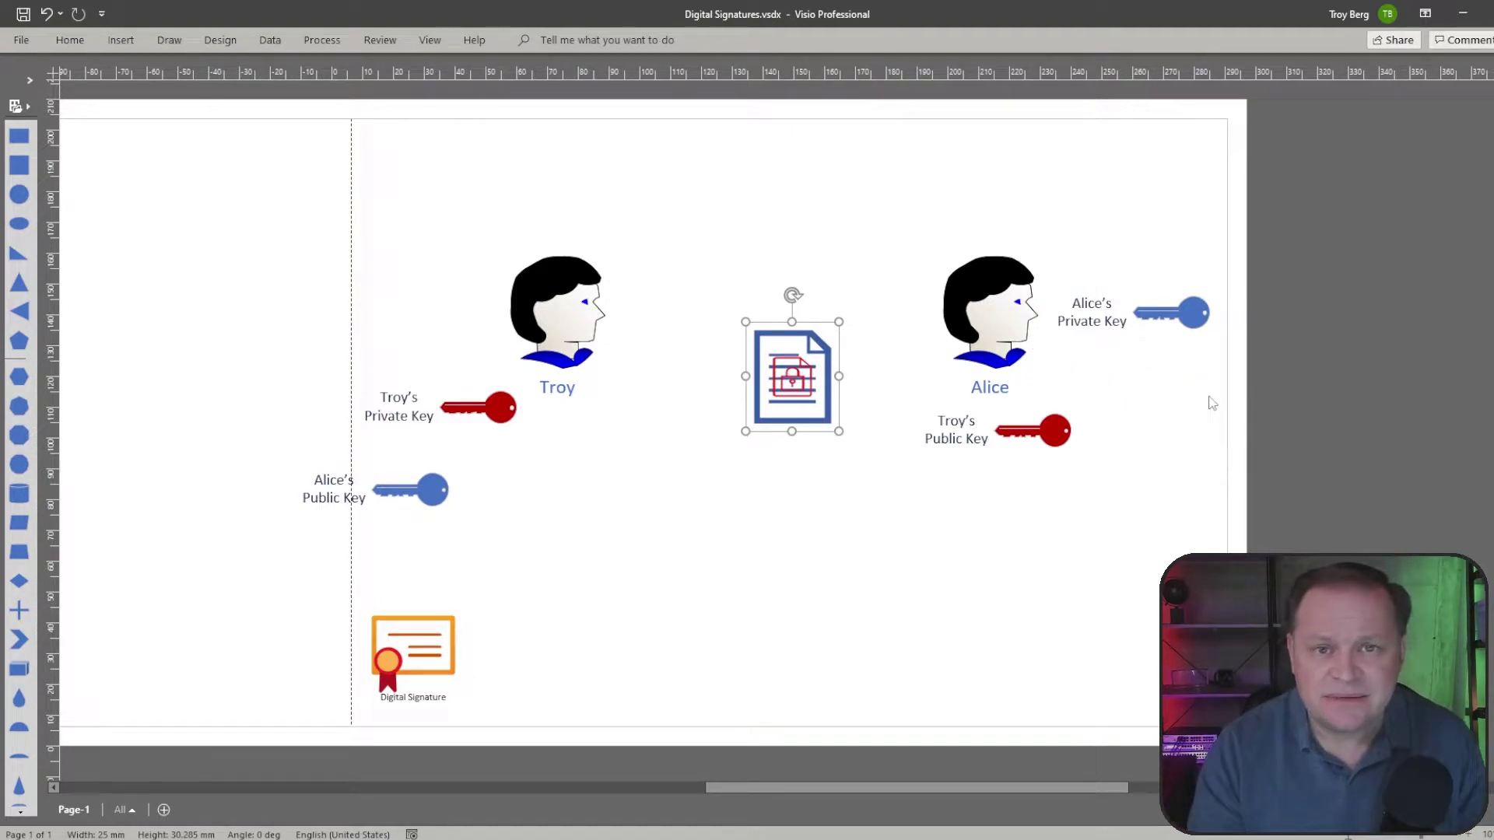
# Step: Move the Digital Signature up beneath Troy, beside his keys
pyautogui.click(1195, 449)
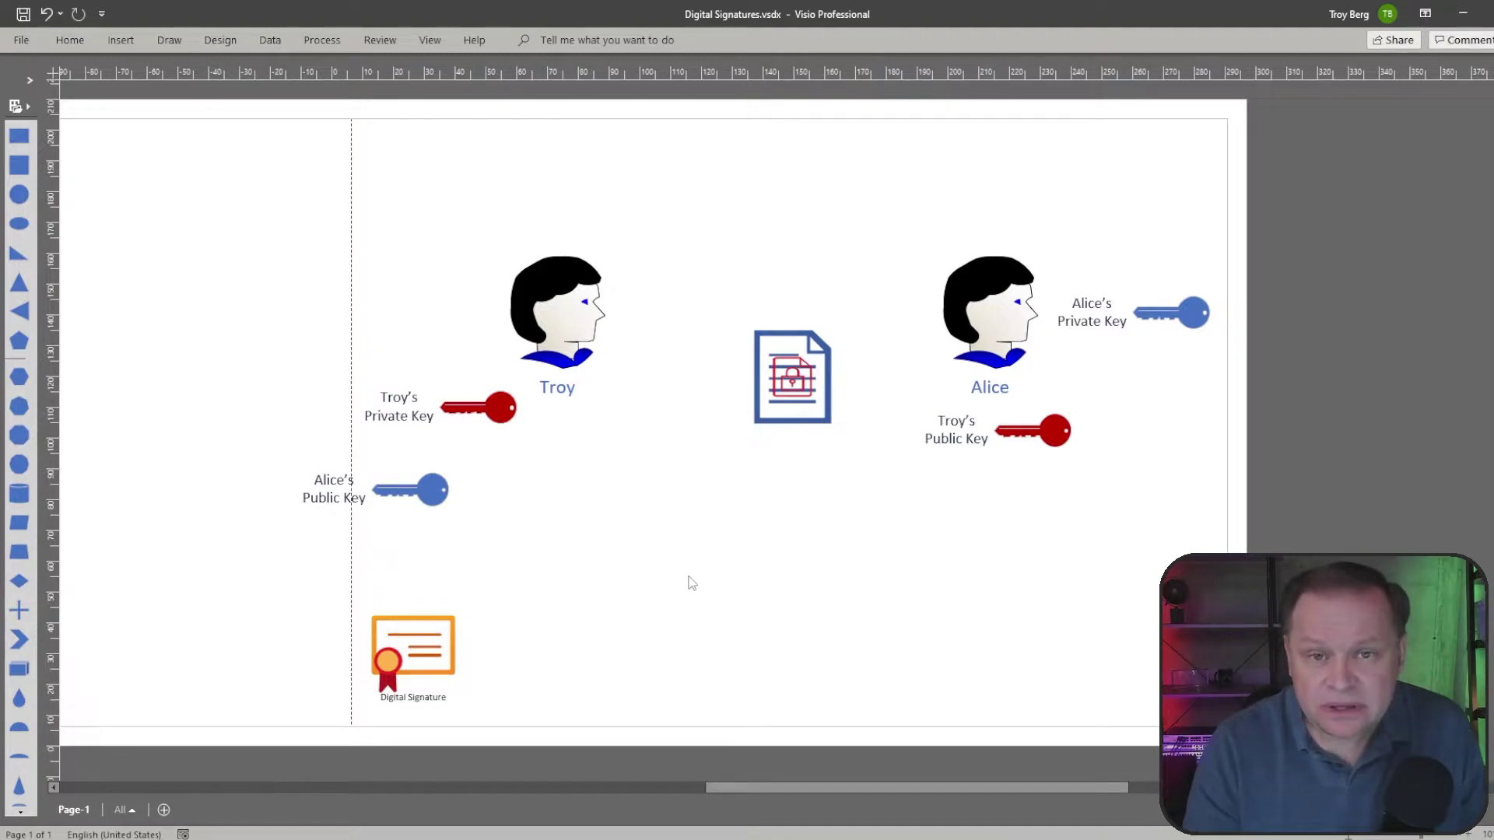
pyautogui.moveTo(414, 646)
pyautogui.mouseDown()
pyautogui.moveTo(514, 561)
pyautogui.moveTo(563, 562)
pyautogui.mouseUp()
pyautogui.click(711, 604)
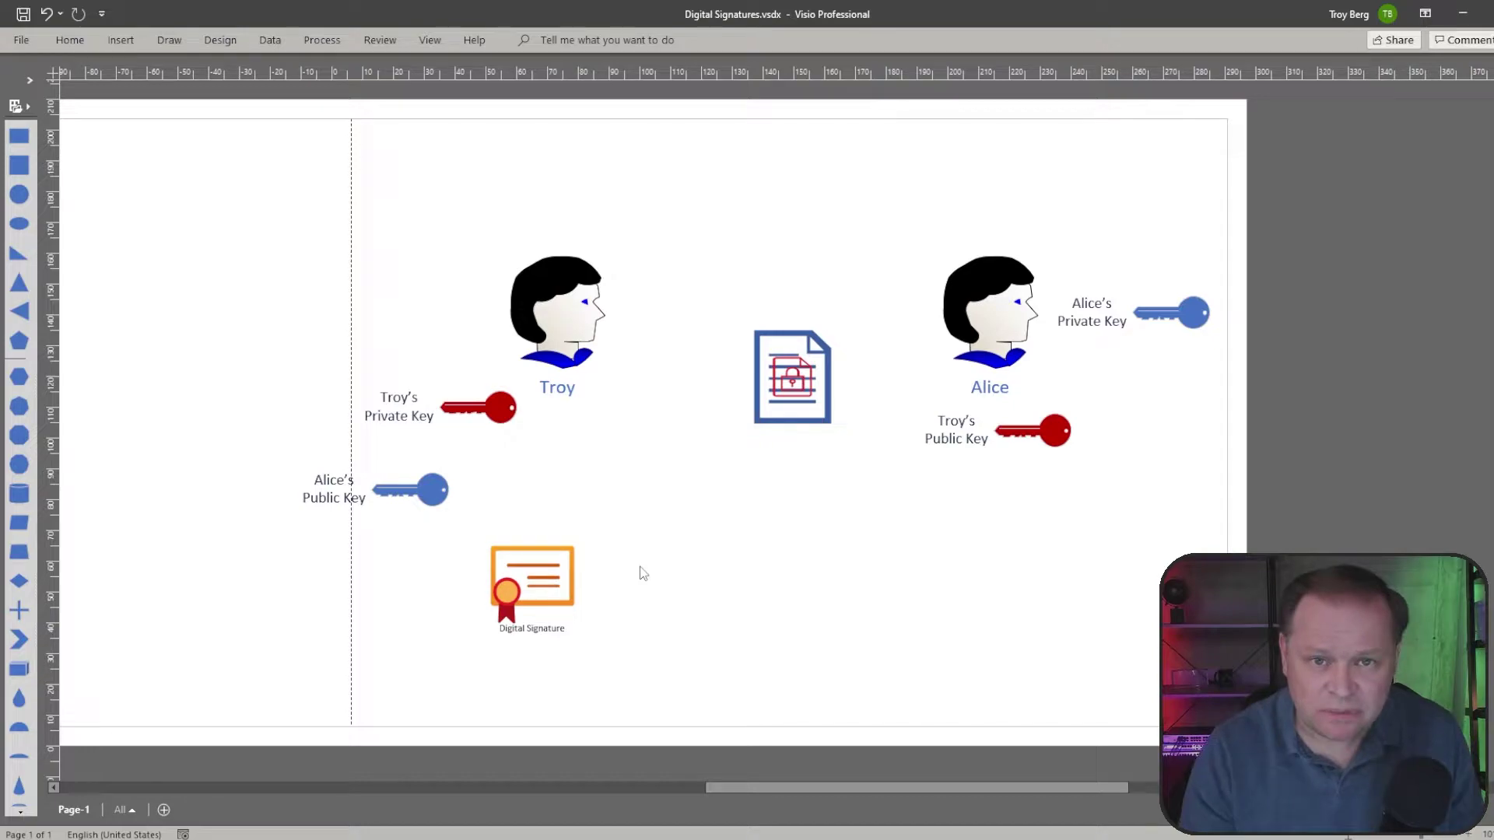
pyautogui.moveTo(527, 590); pyautogui.dragTo(553, 520)
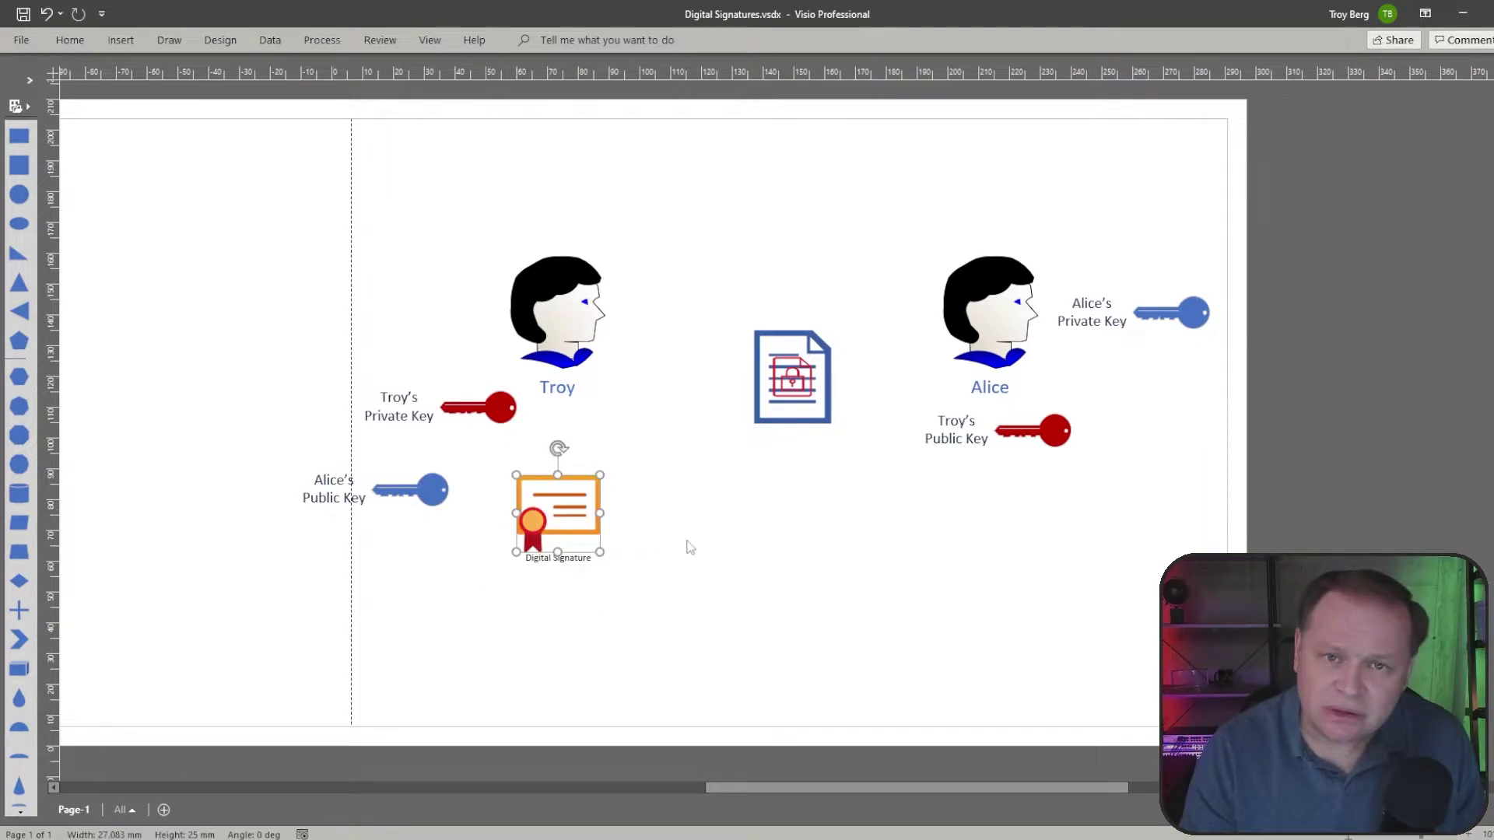
pyautogui.click(688, 547)
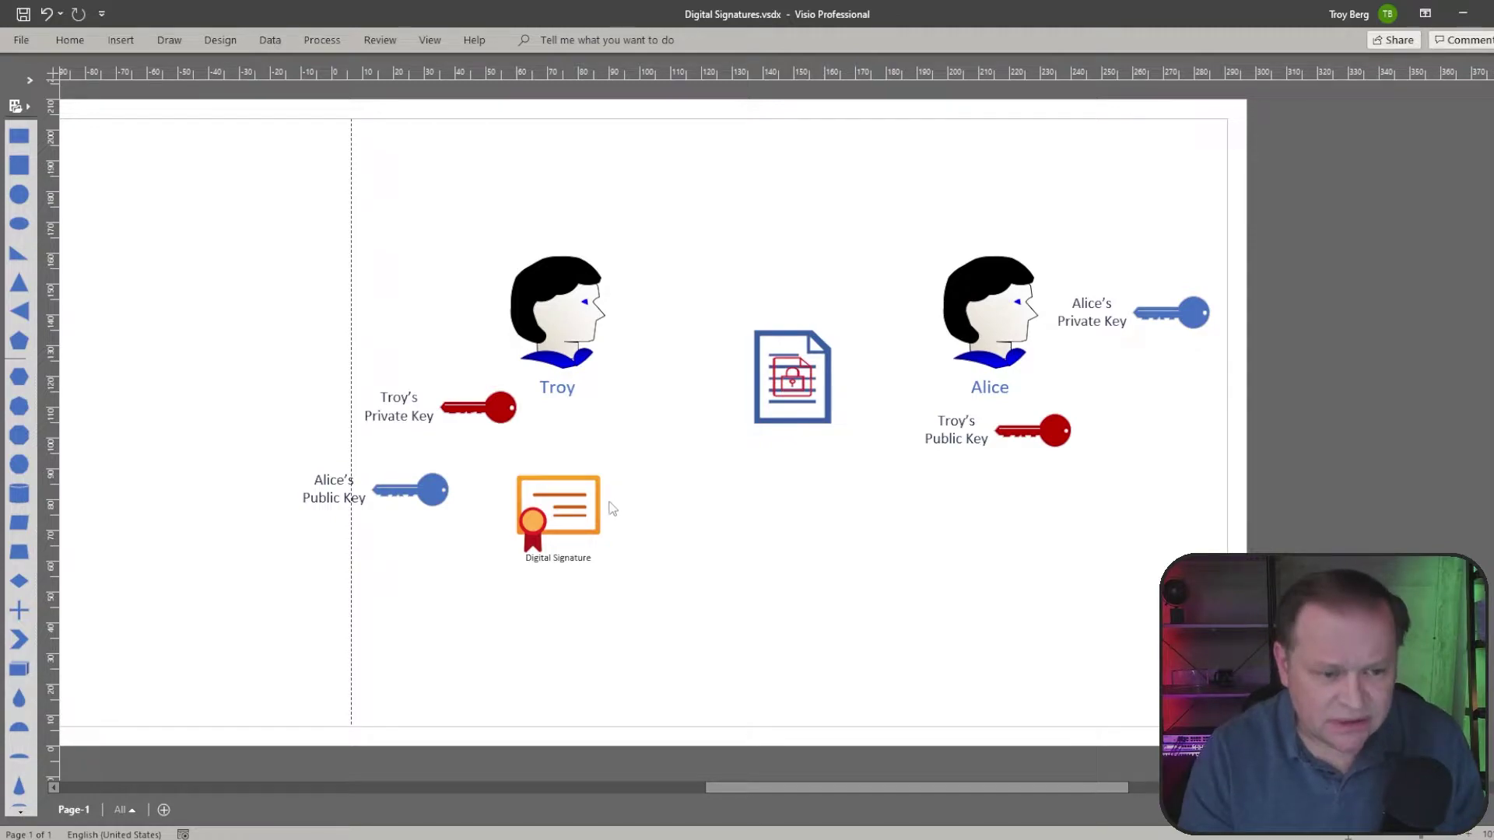
# Step: Draw a red ink arrow from Troy's Private Key to the Digital Signature
pyautogui.moveTo(504, 363)
pyautogui.mouseDown()
pyautogui.moveTo(350, 376)
pyautogui.moveTo(548, 424)
pyautogui.moveTo(460, 355)
pyautogui.mouseUp()
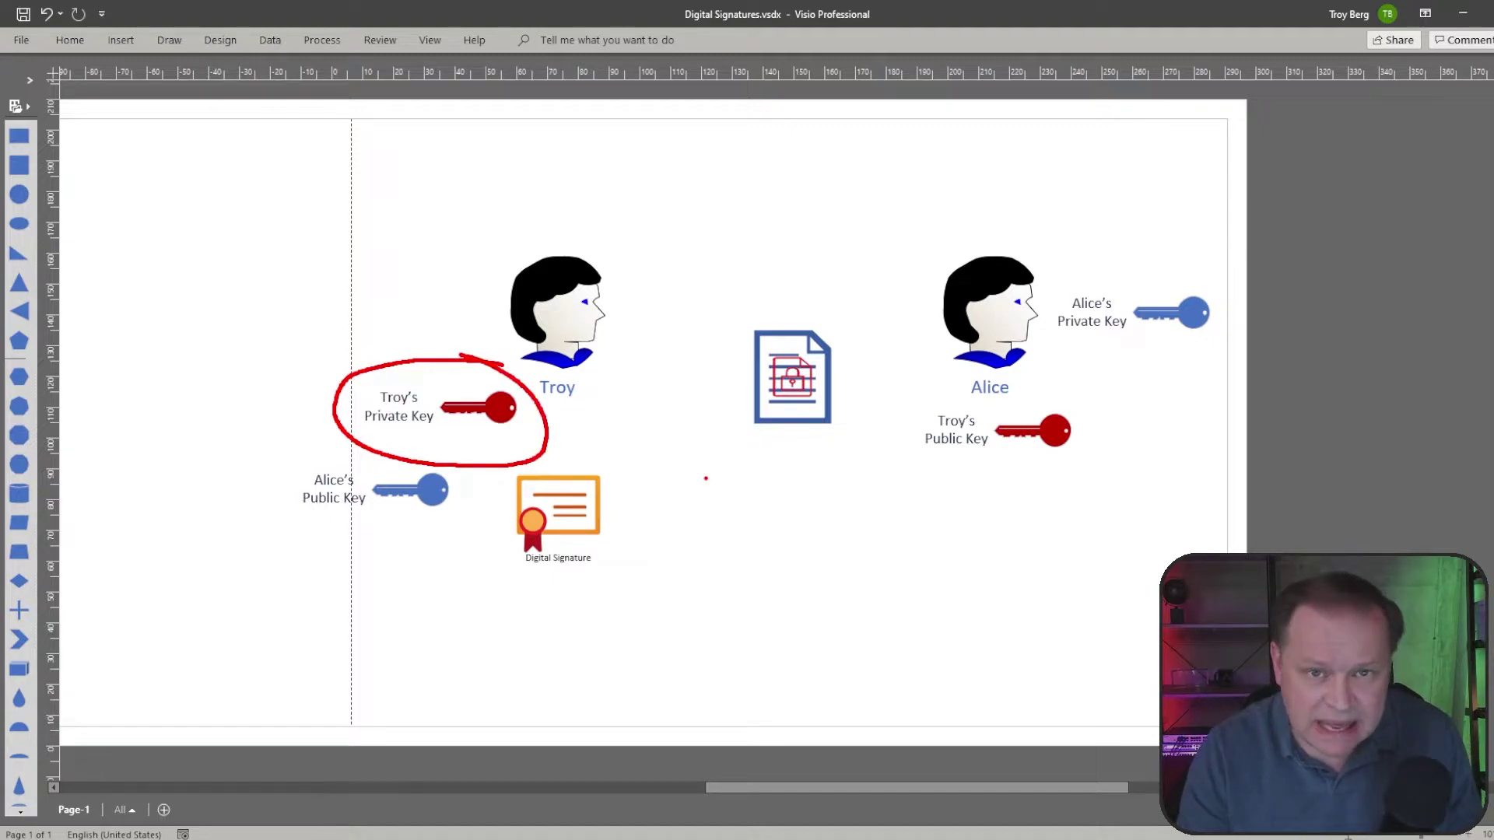
pyautogui.press('Escape')
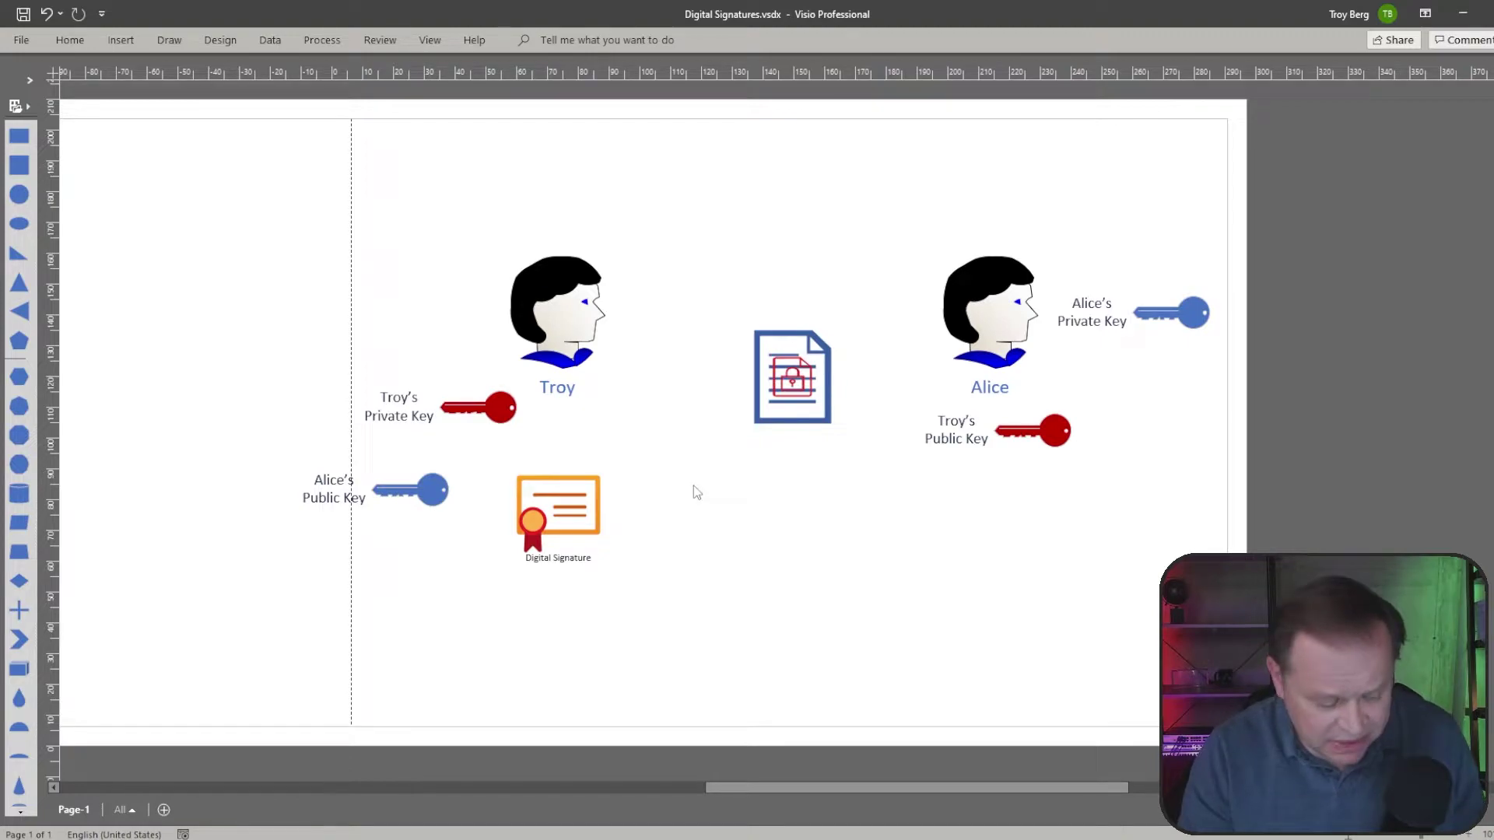
pyautogui.moveTo(475, 430); pyautogui.dragTo(519, 459)
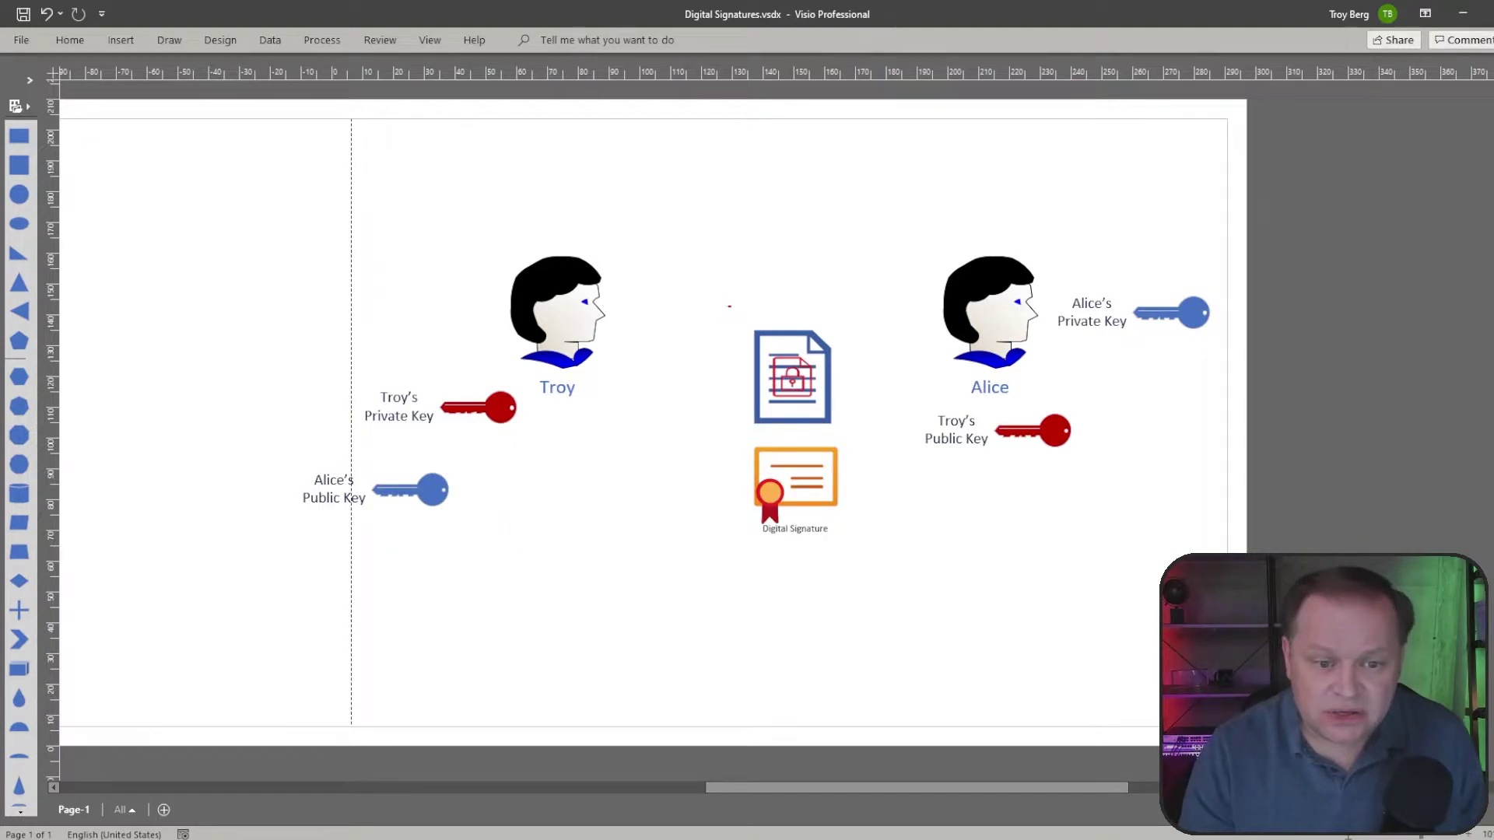
# Step: Box the document and signature in red, then tick, circle and arrow Troy's and Alice's keys
pyautogui.moveTo(725, 293)
pyautogui.mouseDown()
pyautogui.moveTo(879, 524)
pyautogui.moveTo(890, 594)
pyautogui.mouseUp()
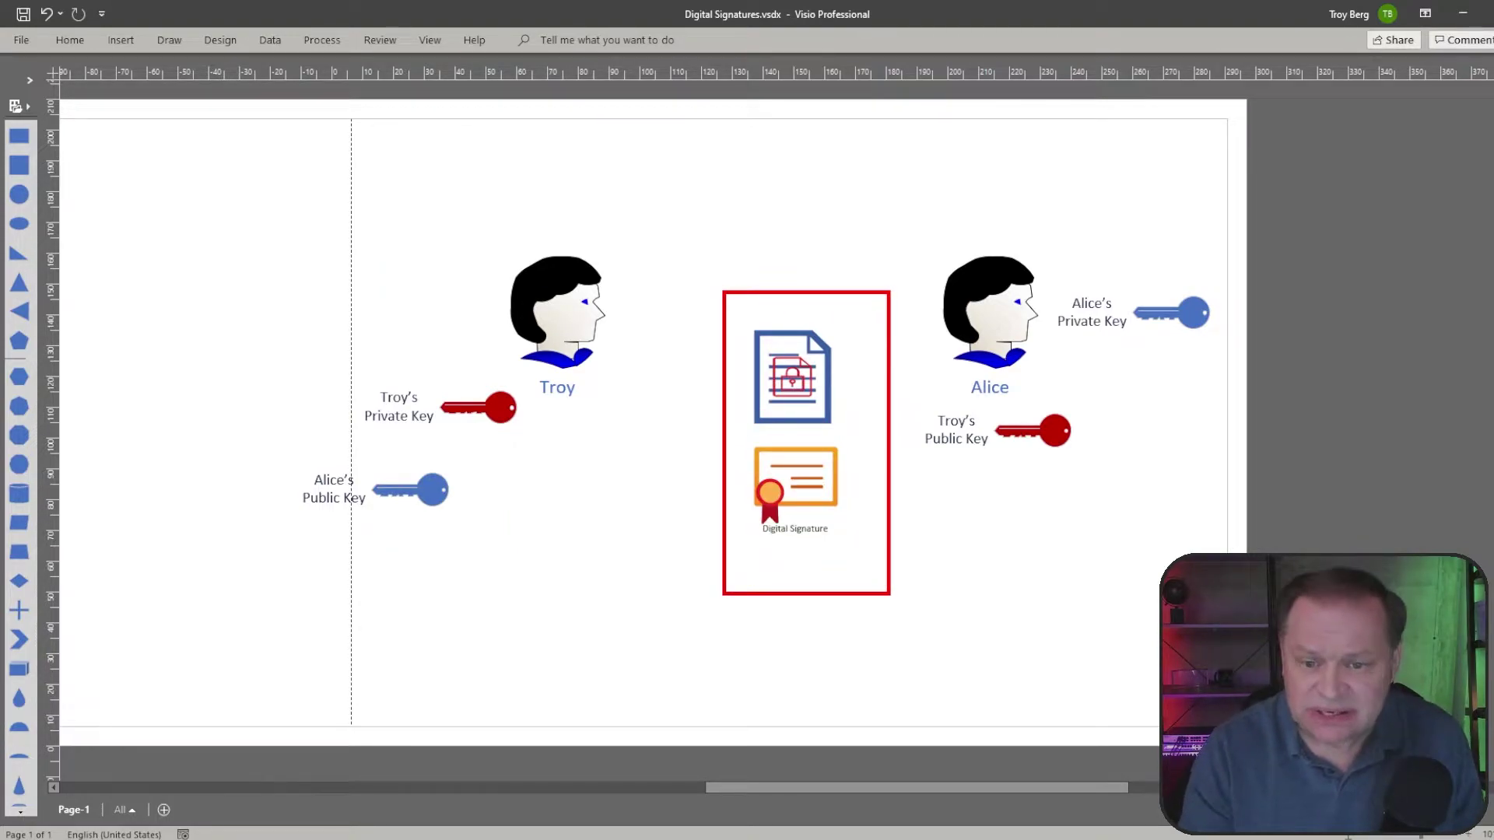
pyautogui.moveTo(1201, 274)
pyautogui.mouseDown()
pyautogui.moveTo(1056, 317)
pyautogui.moveTo(1227, 289)
pyautogui.moveTo(1171, 275)
pyautogui.mouseUp()
pyautogui.moveTo(1124, 193)
pyautogui.mouseDown()
pyautogui.moveTo(860, 248)
pyautogui.moveTo(900, 243)
pyautogui.mouseUp()
pyautogui.moveTo(849, 353); pyautogui.dragTo(875, 335)
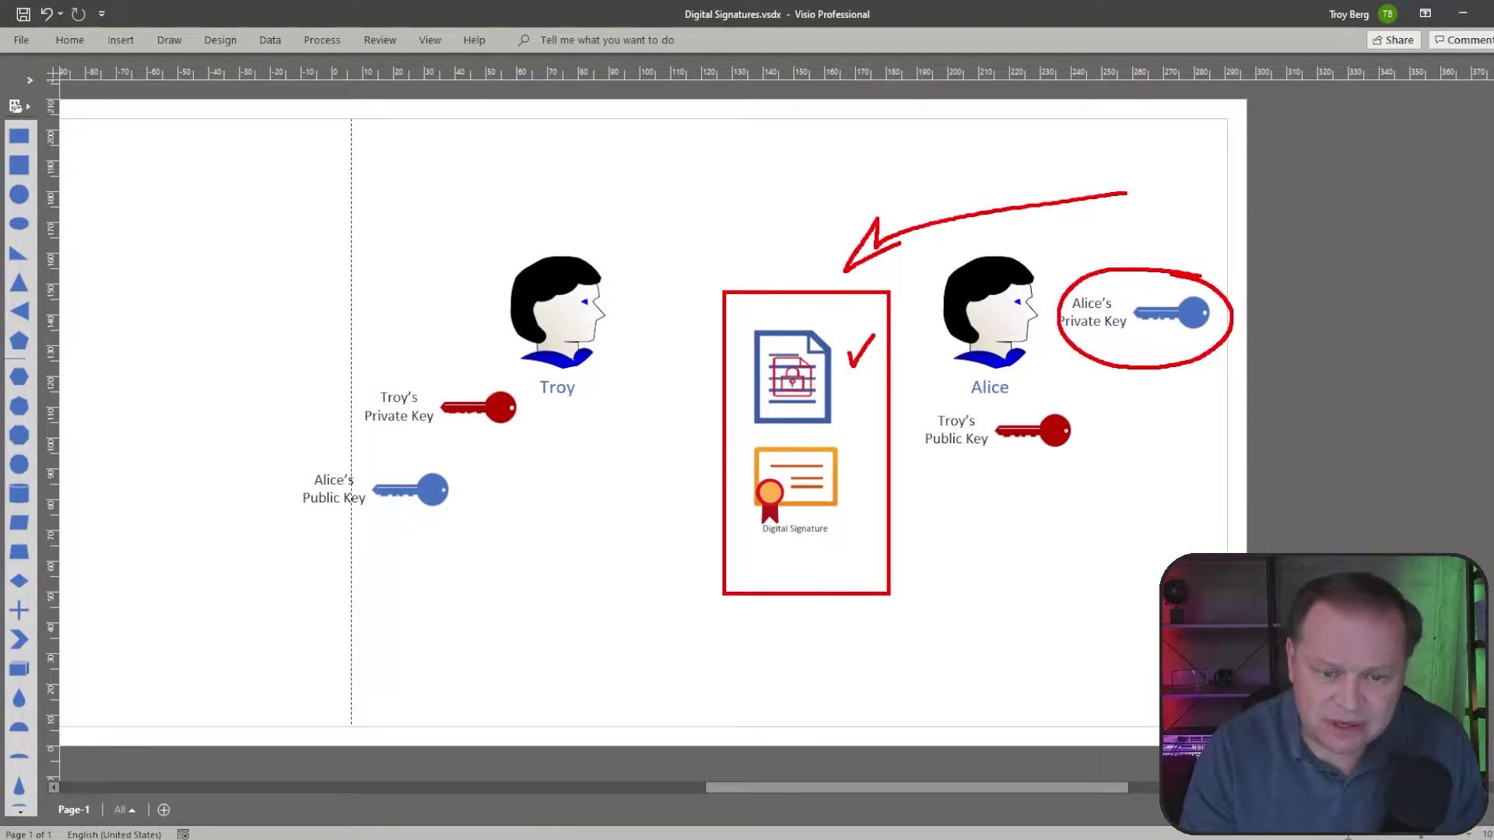
pyautogui.moveTo(444, 513); pyautogui.dragTo(482, 492)
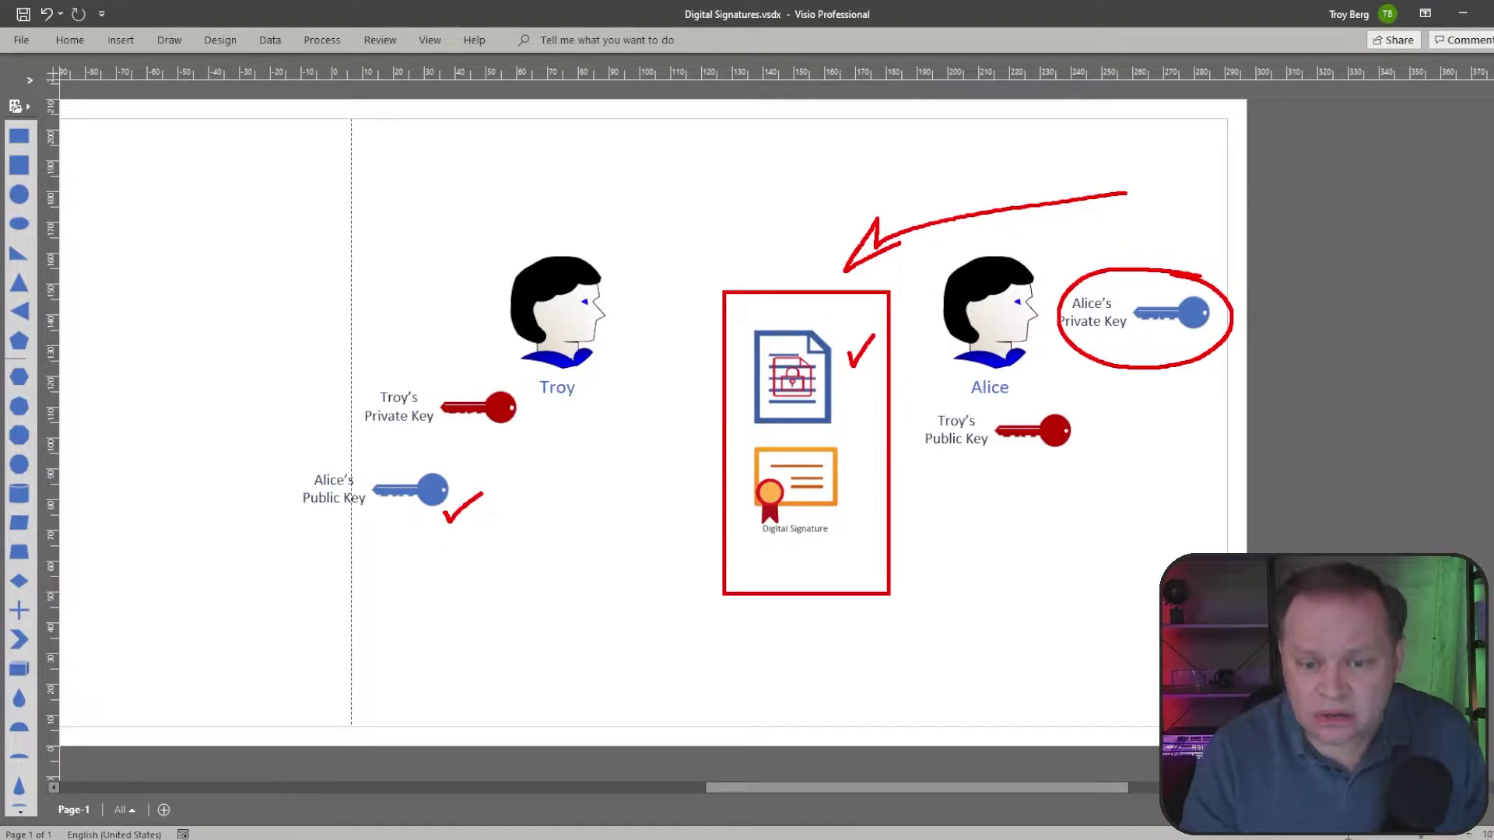
pyautogui.moveTo(925, 467); pyautogui.dragTo(1058, 473)
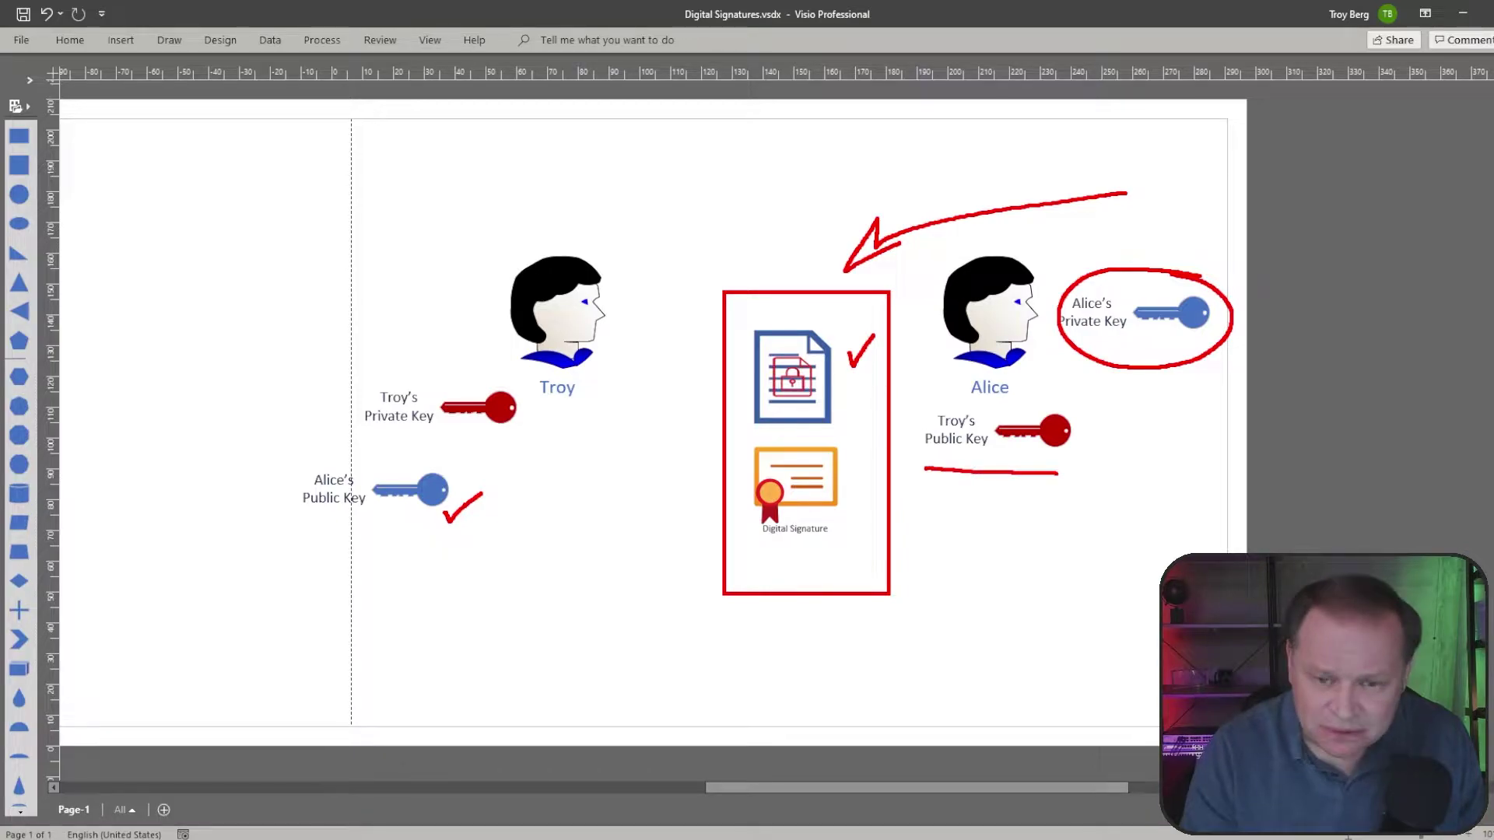
pyautogui.moveTo(925, 421); pyautogui.dragTo(865, 481)
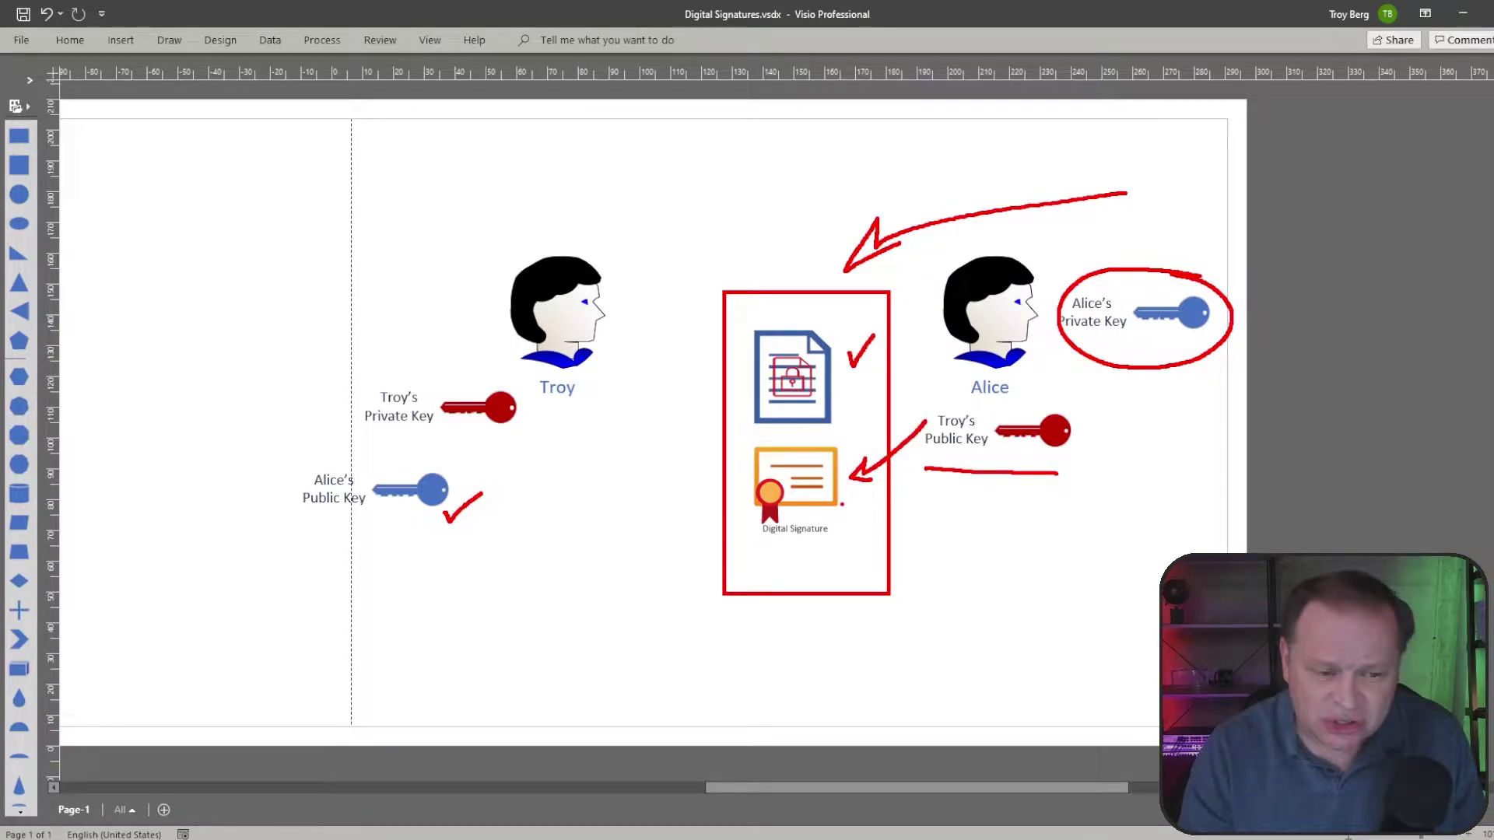
pyautogui.moveTo(533, 409); pyautogui.dragTo(551, 402)
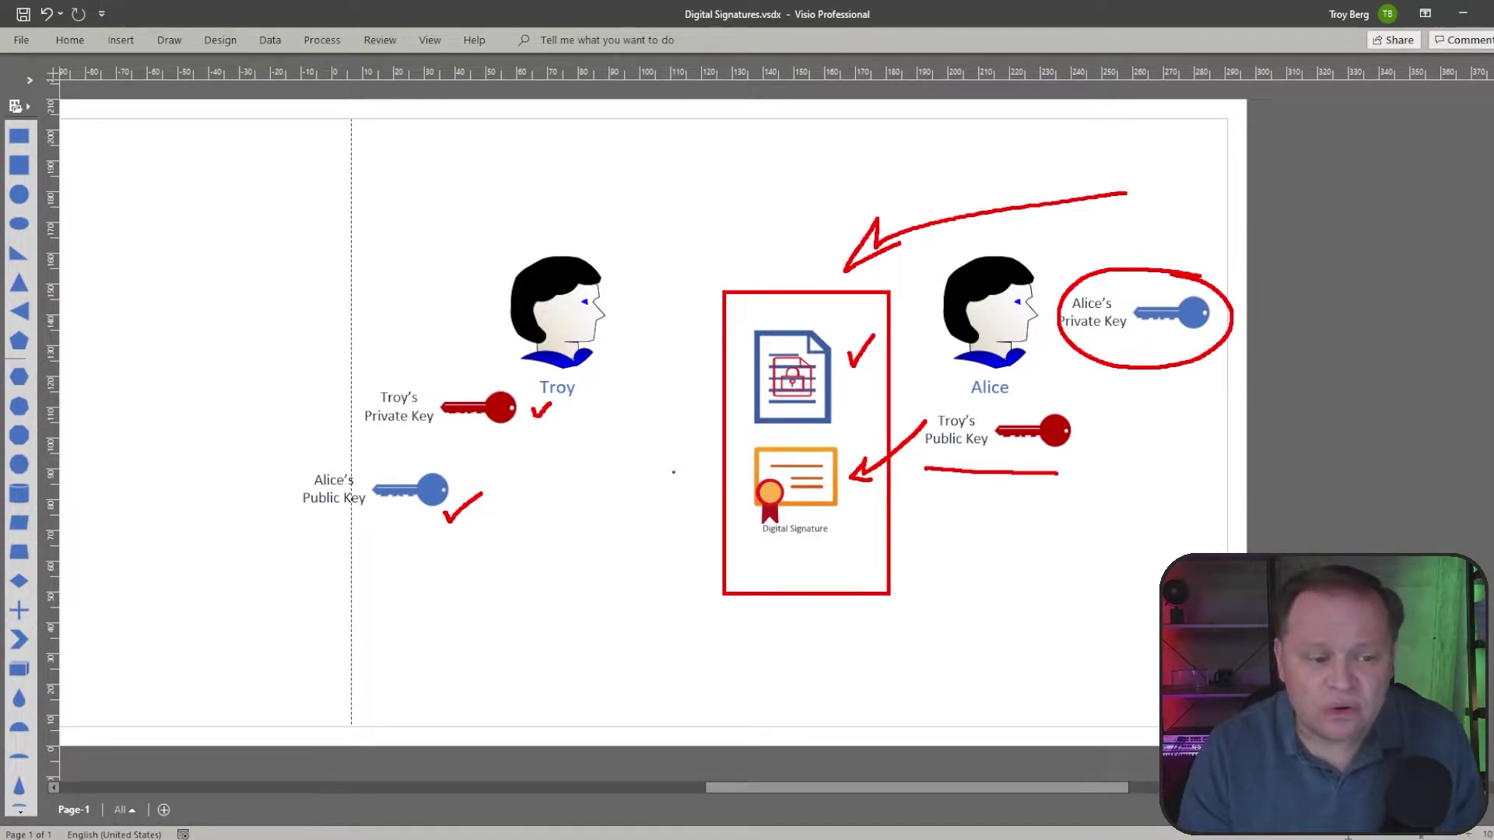
pyautogui.moveTo(604, 404)
pyautogui.mouseDown()
pyautogui.moveTo(384, 362)
pyautogui.moveTo(385, 476)
pyautogui.moveTo(595, 428)
pyautogui.moveTo(580, 389)
pyautogui.mouseUp()
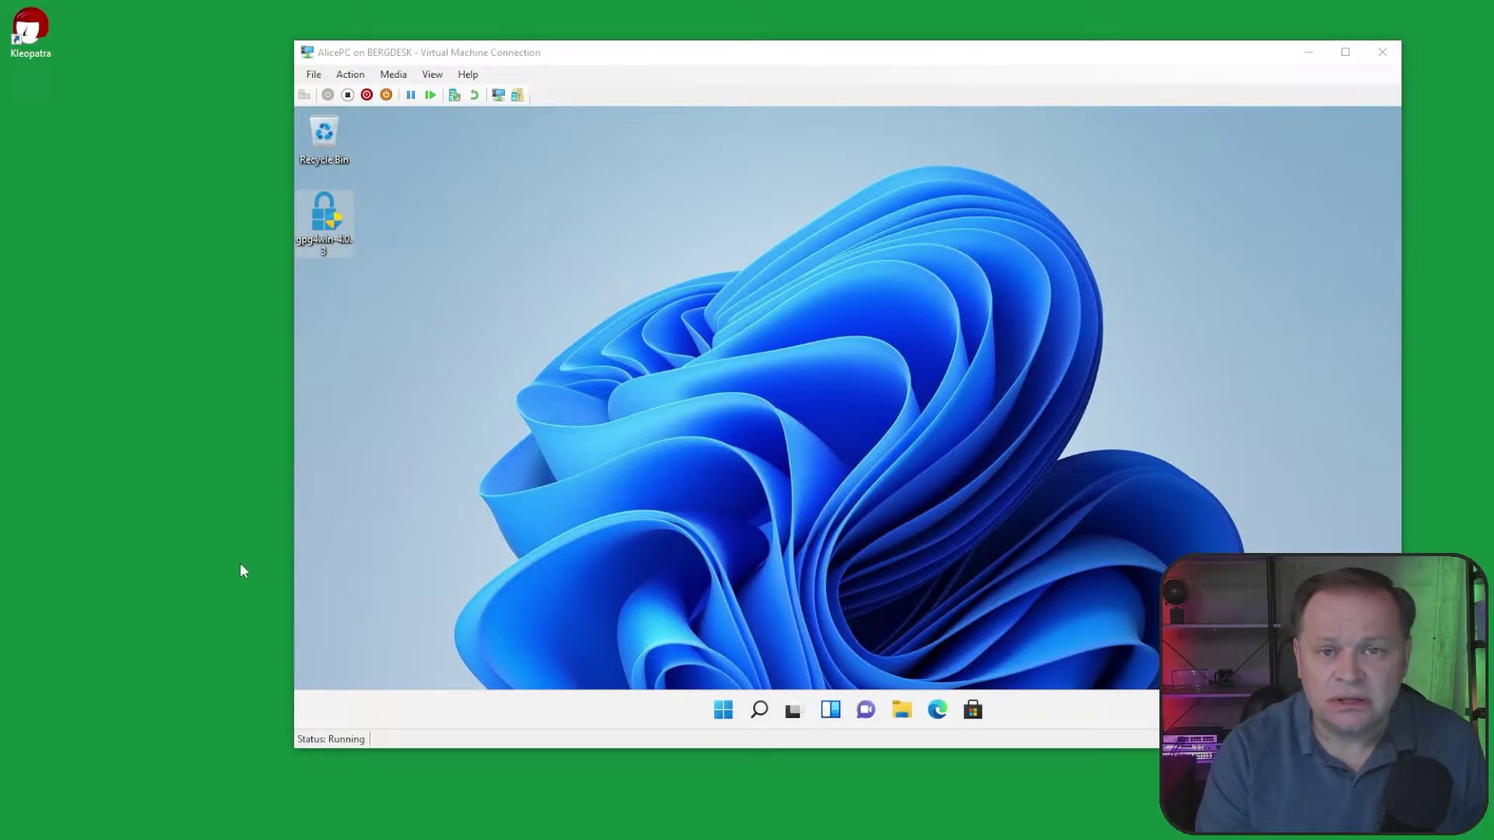
# Step: Launch the Gpg4win installer on AlicePC, approving changes and keeping English as the language
pyautogui.click(716, 284)
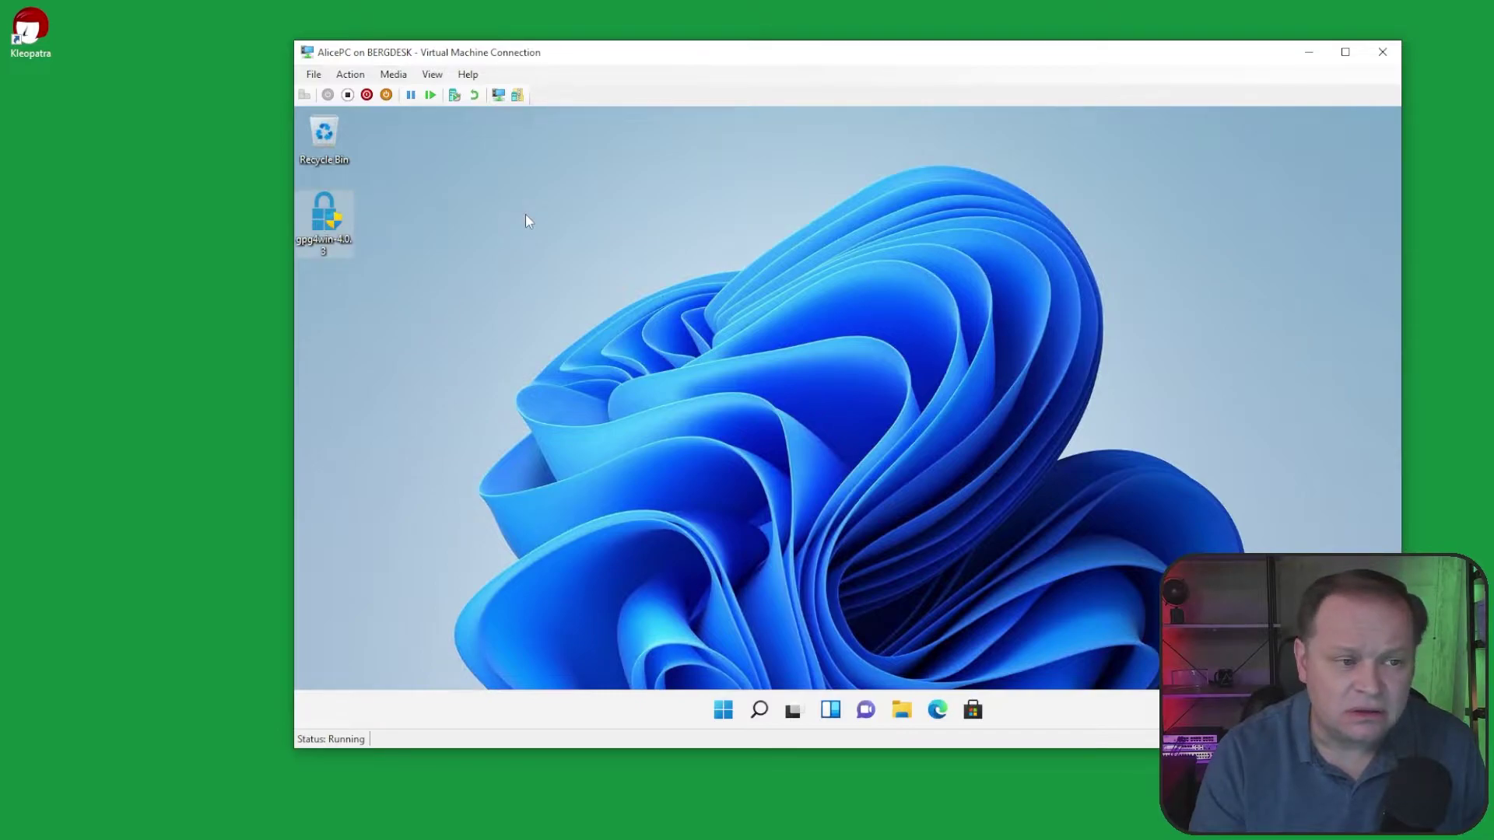
pyautogui.doubleClick(319, 226)
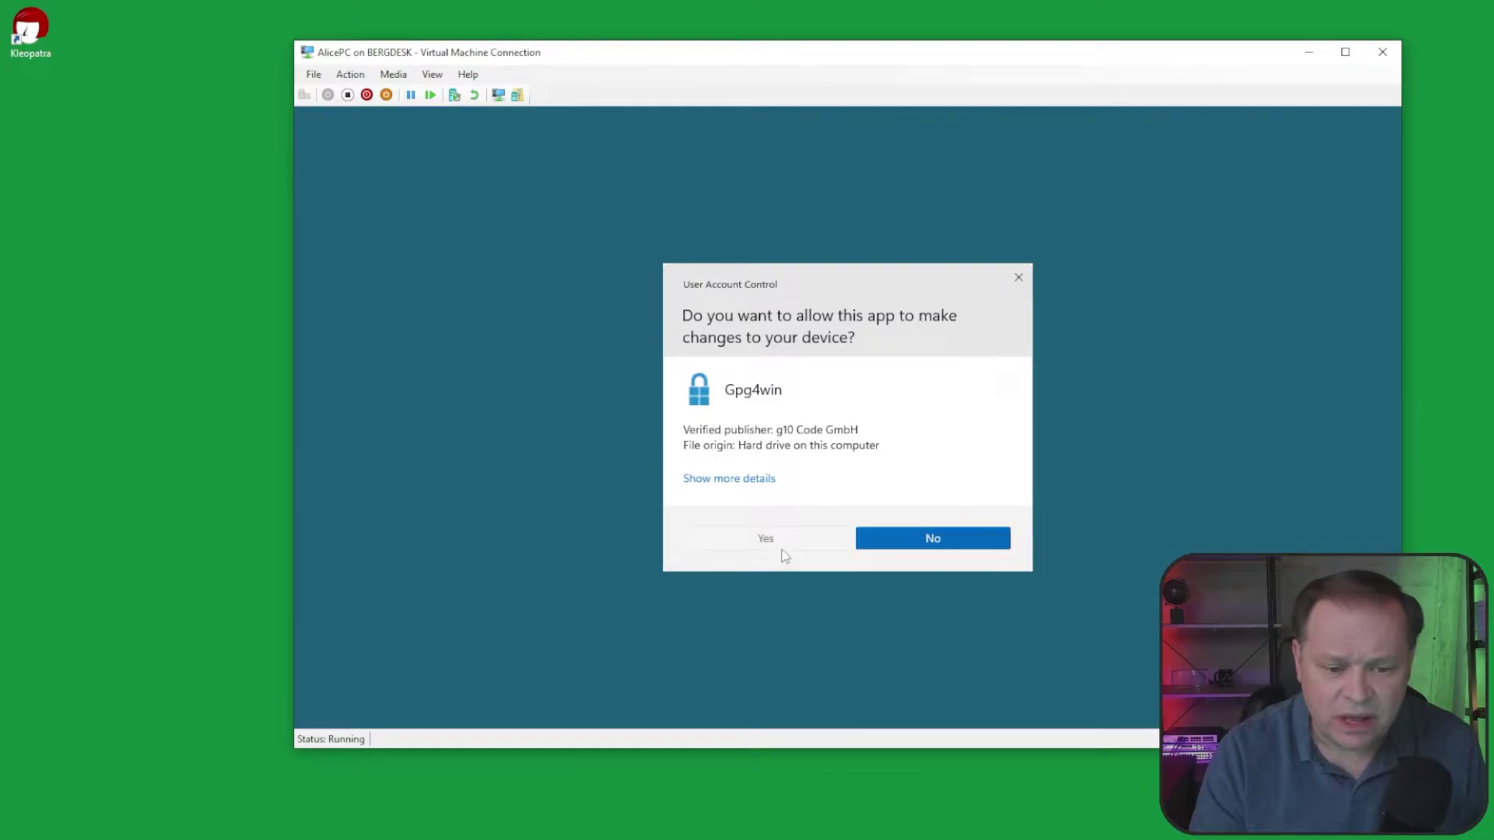
pyautogui.click(782, 539)
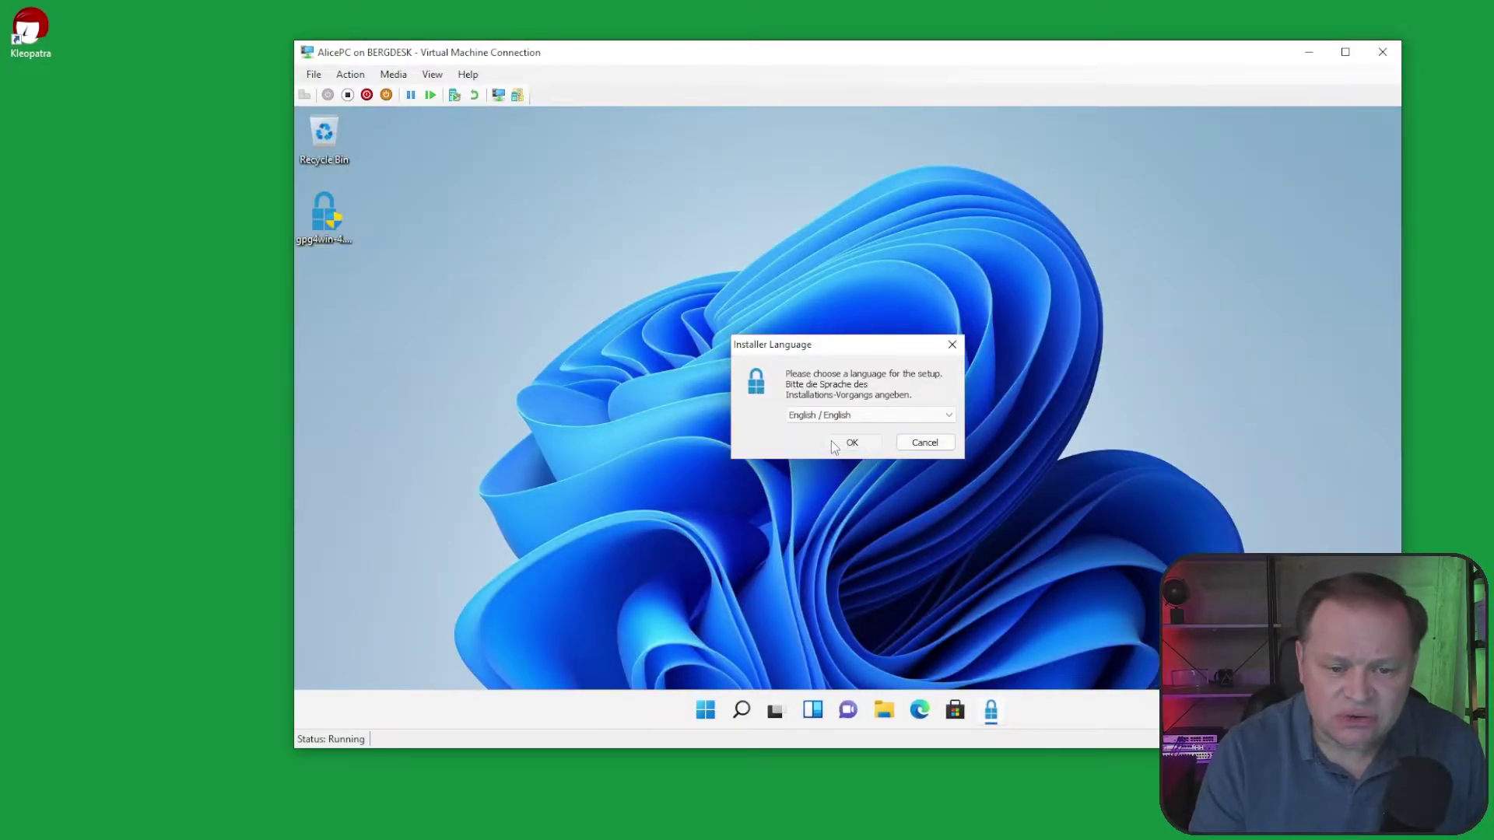
pyautogui.click(831, 440)
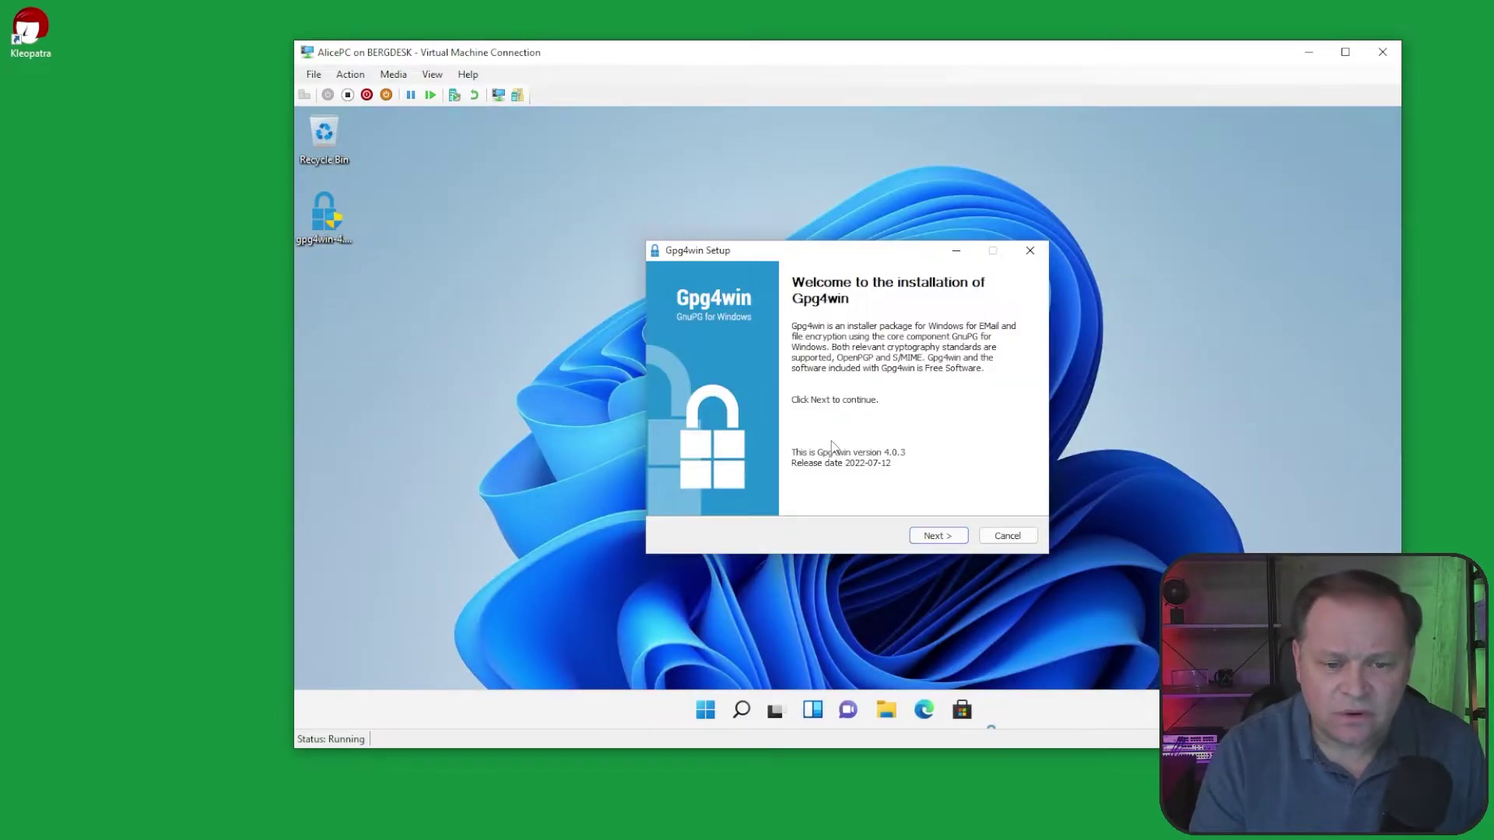
# Step: Install with the default components and folder, then finish setup to launch Kleopatra
pyautogui.click(950, 537)
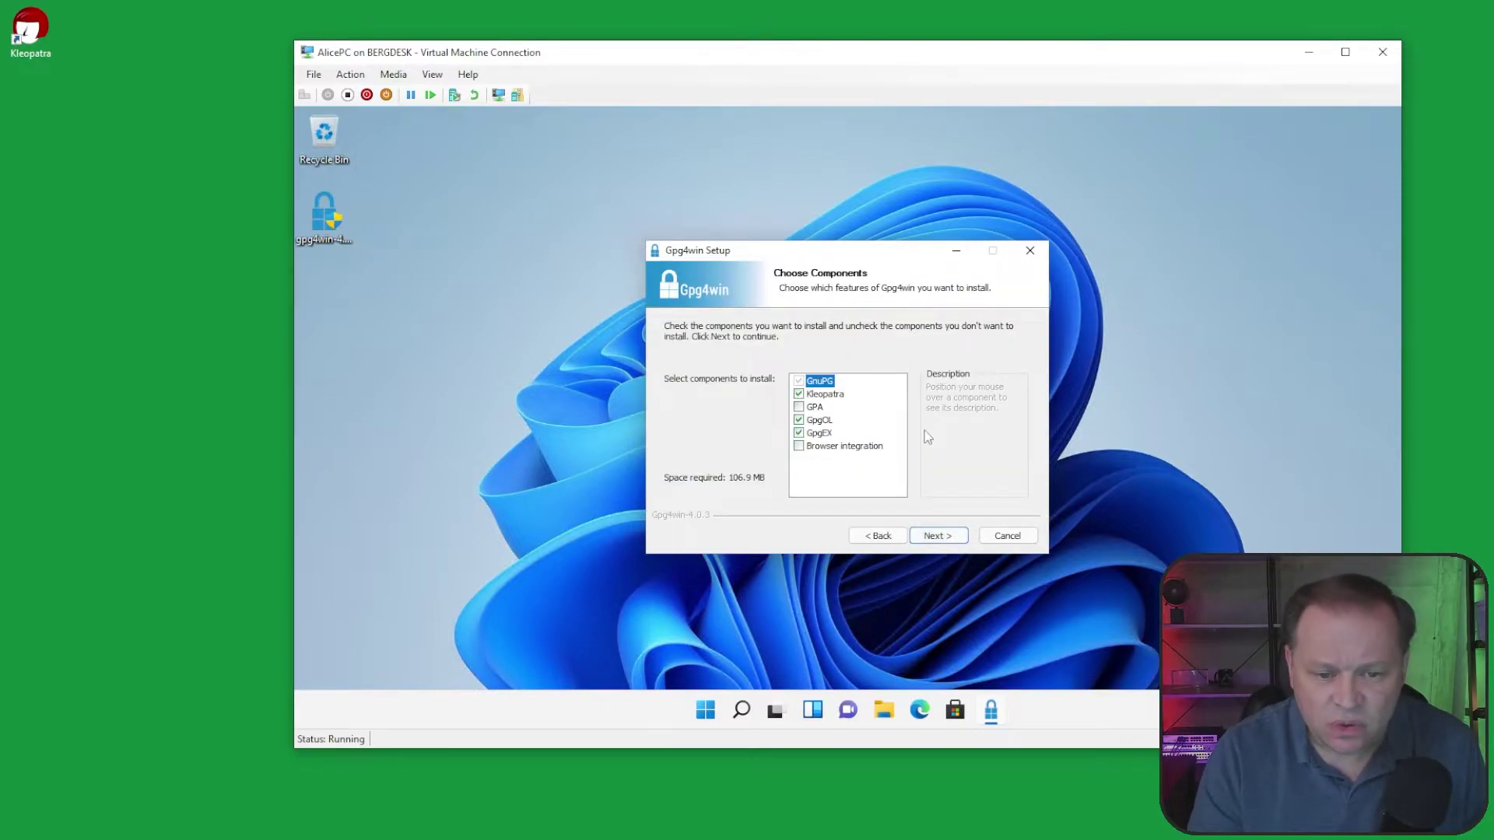
pyautogui.moveTo(858, 399)
pyautogui.moveTo(817, 410)
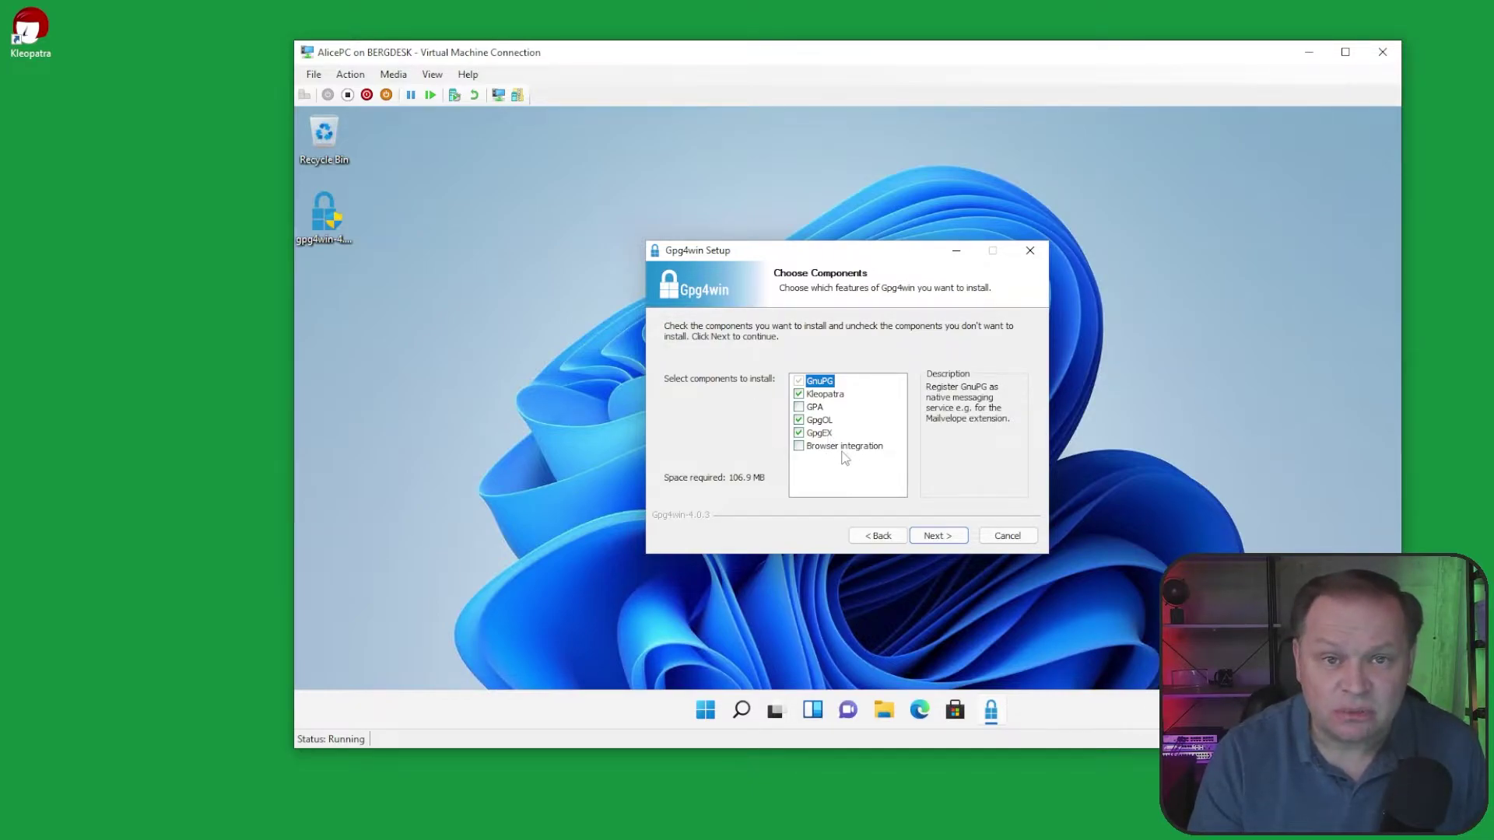
pyautogui.click(937, 539)
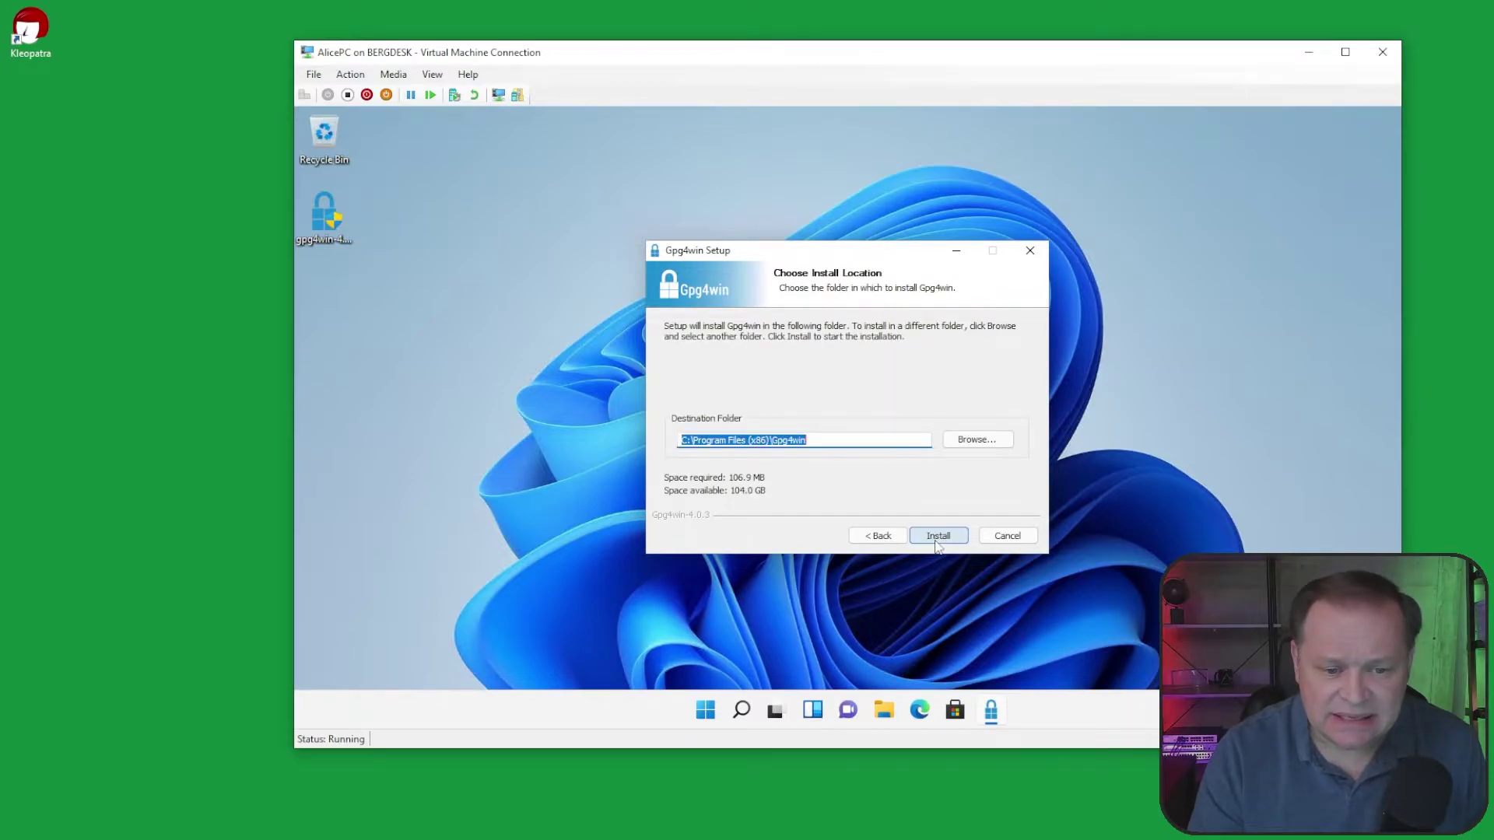
pyautogui.click(937, 539)
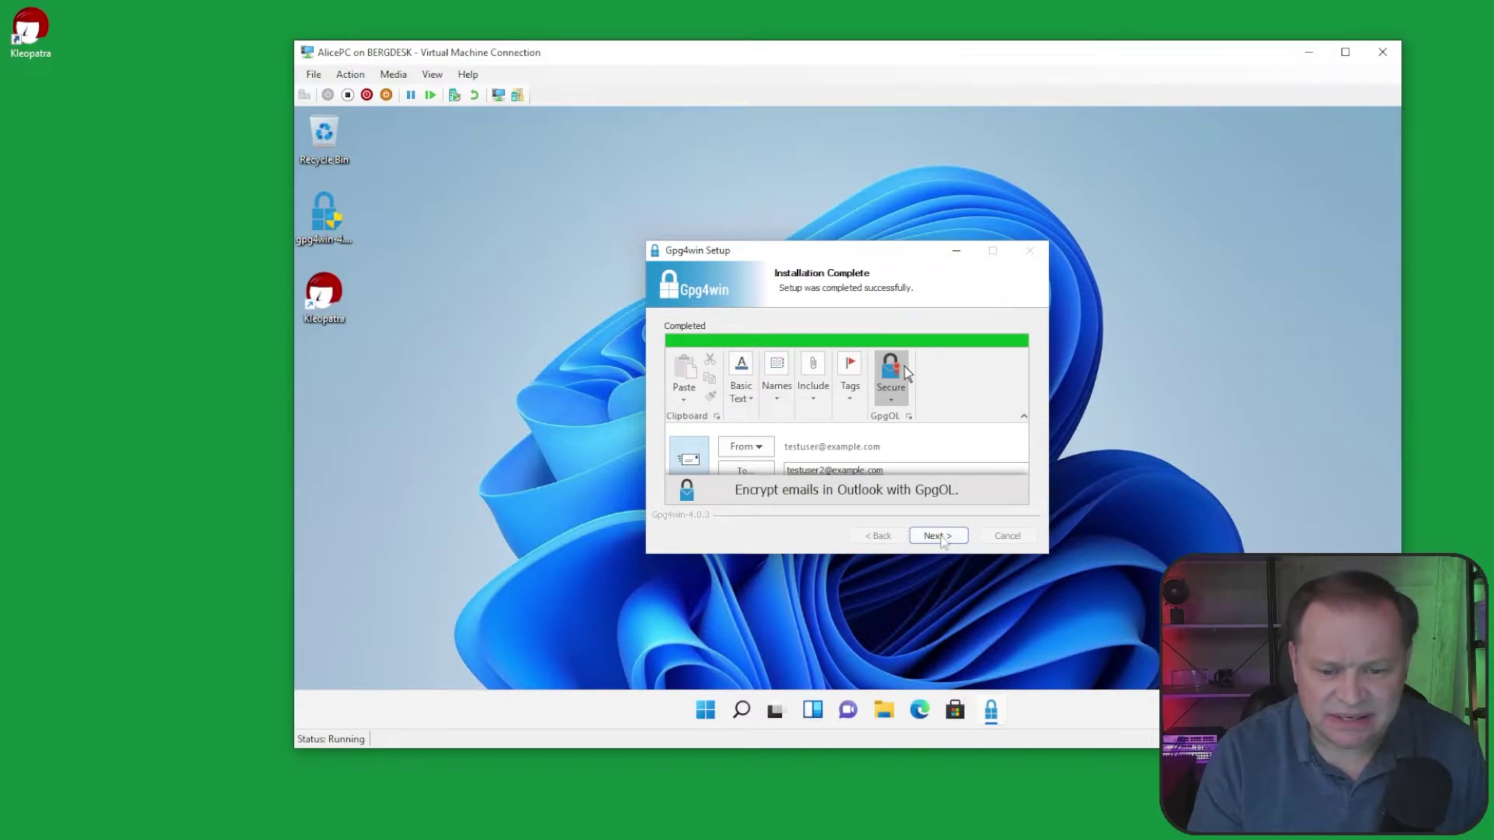
pyautogui.click(938, 536)
pyautogui.click(938, 536)
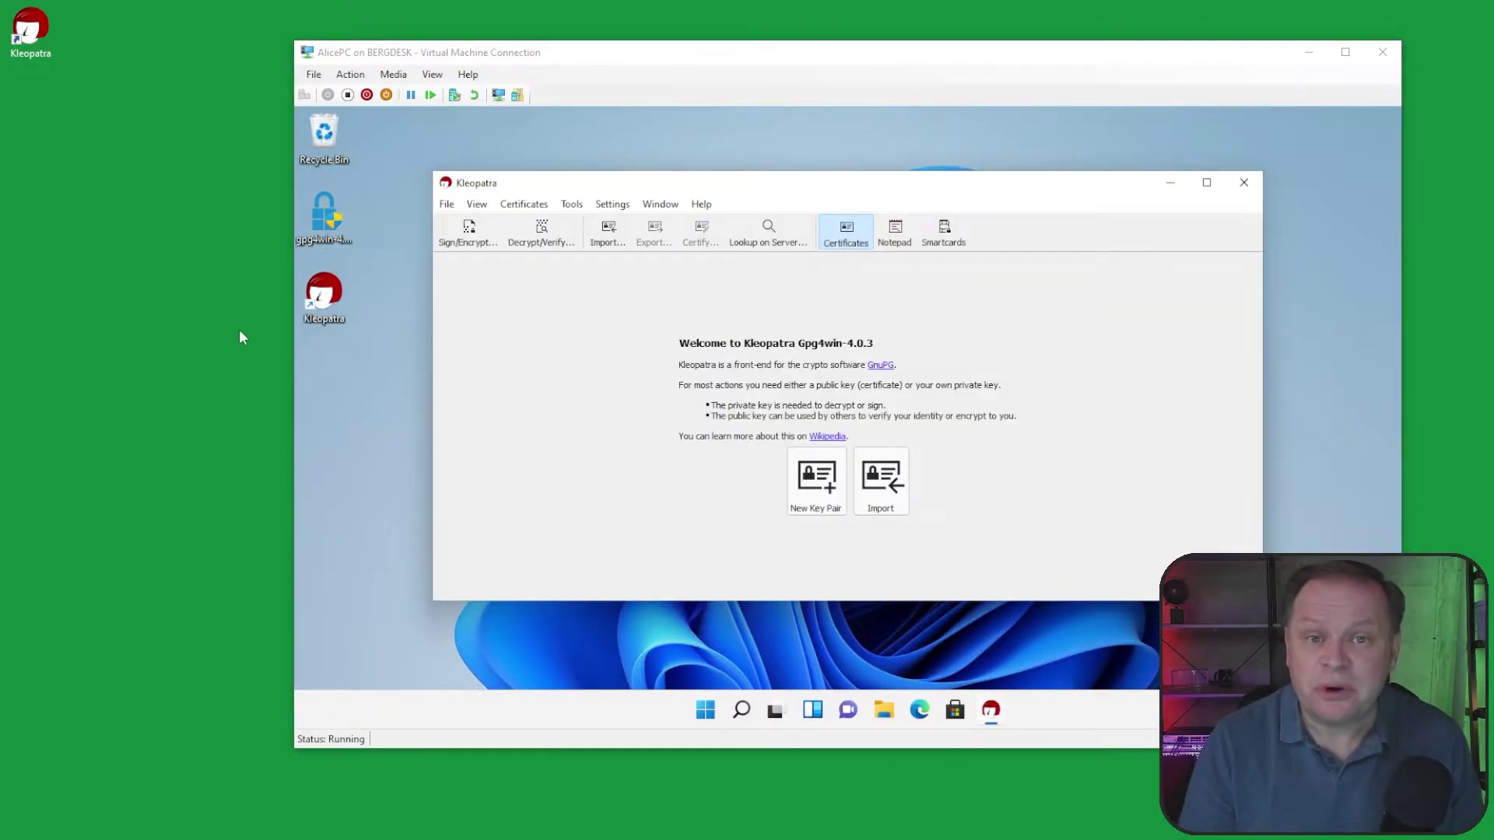
pyautogui.moveTo(233, 98)
pyautogui.mouseDown()
pyautogui.moveTo(375, 16)
pyautogui.moveTo(281, 13)
pyautogui.mouseUp()
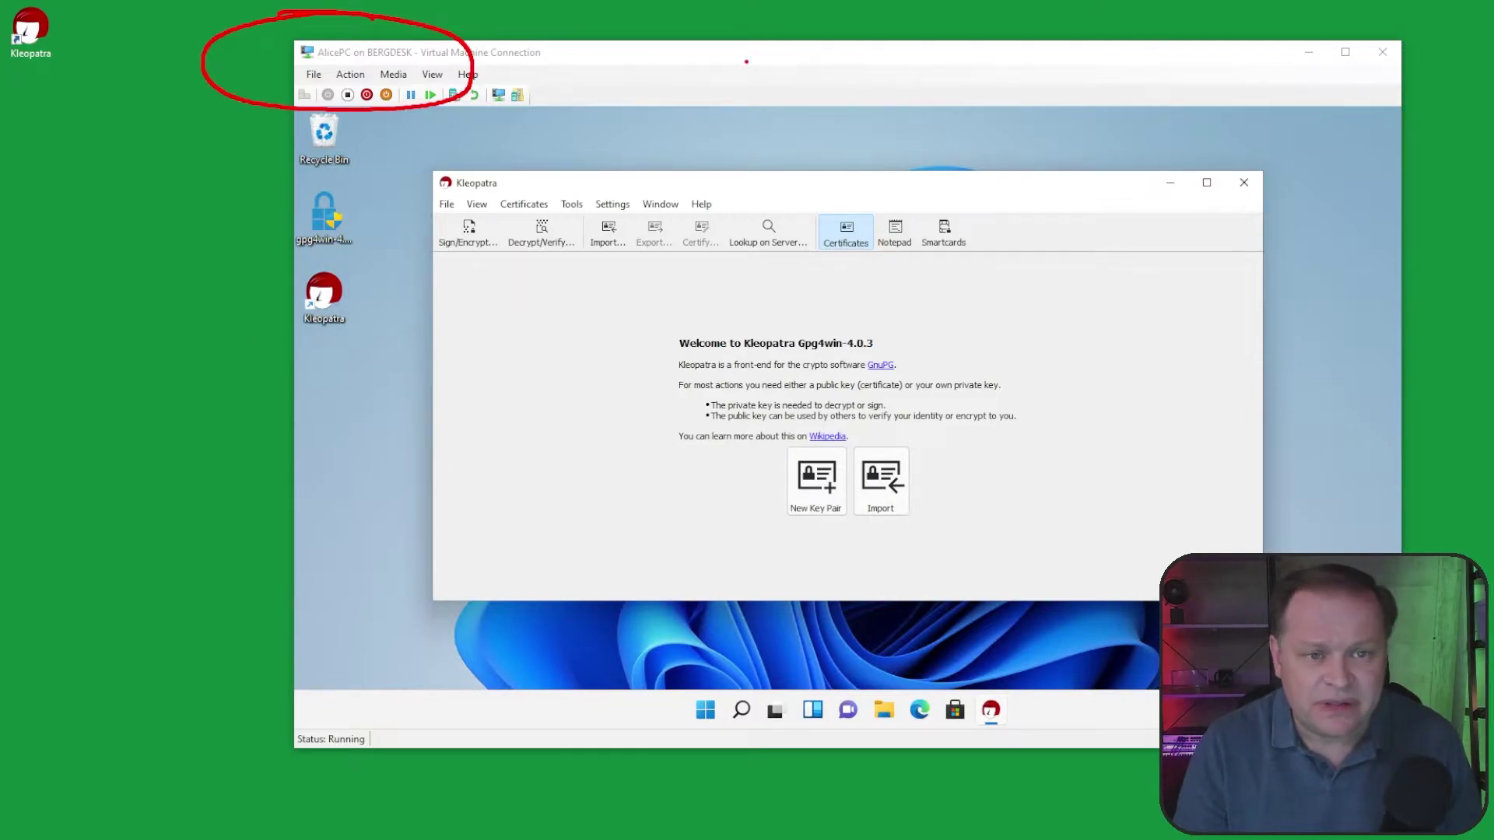
pyautogui.press('Escape')
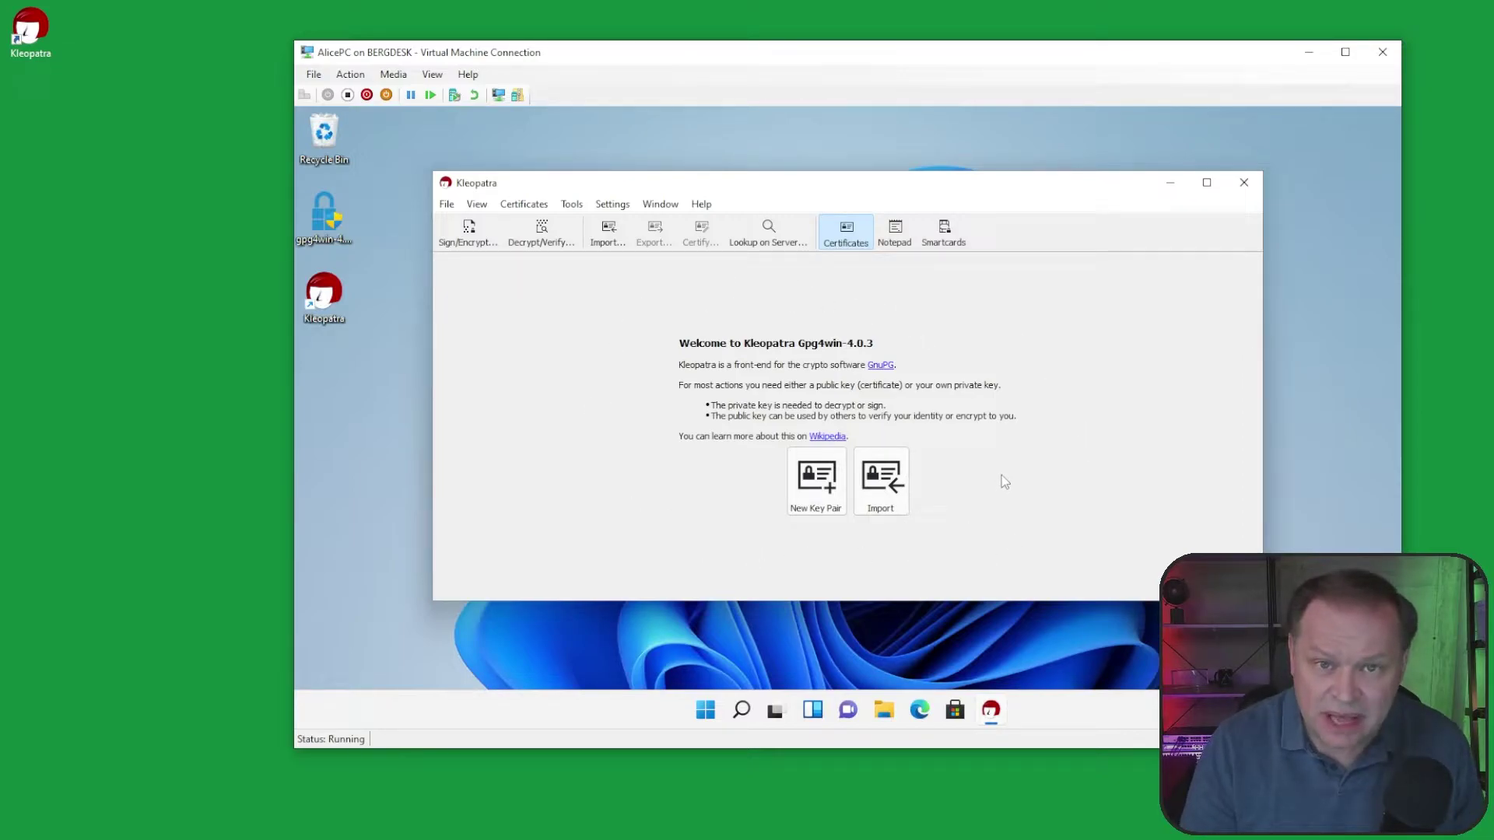
pyautogui.click(816, 482)
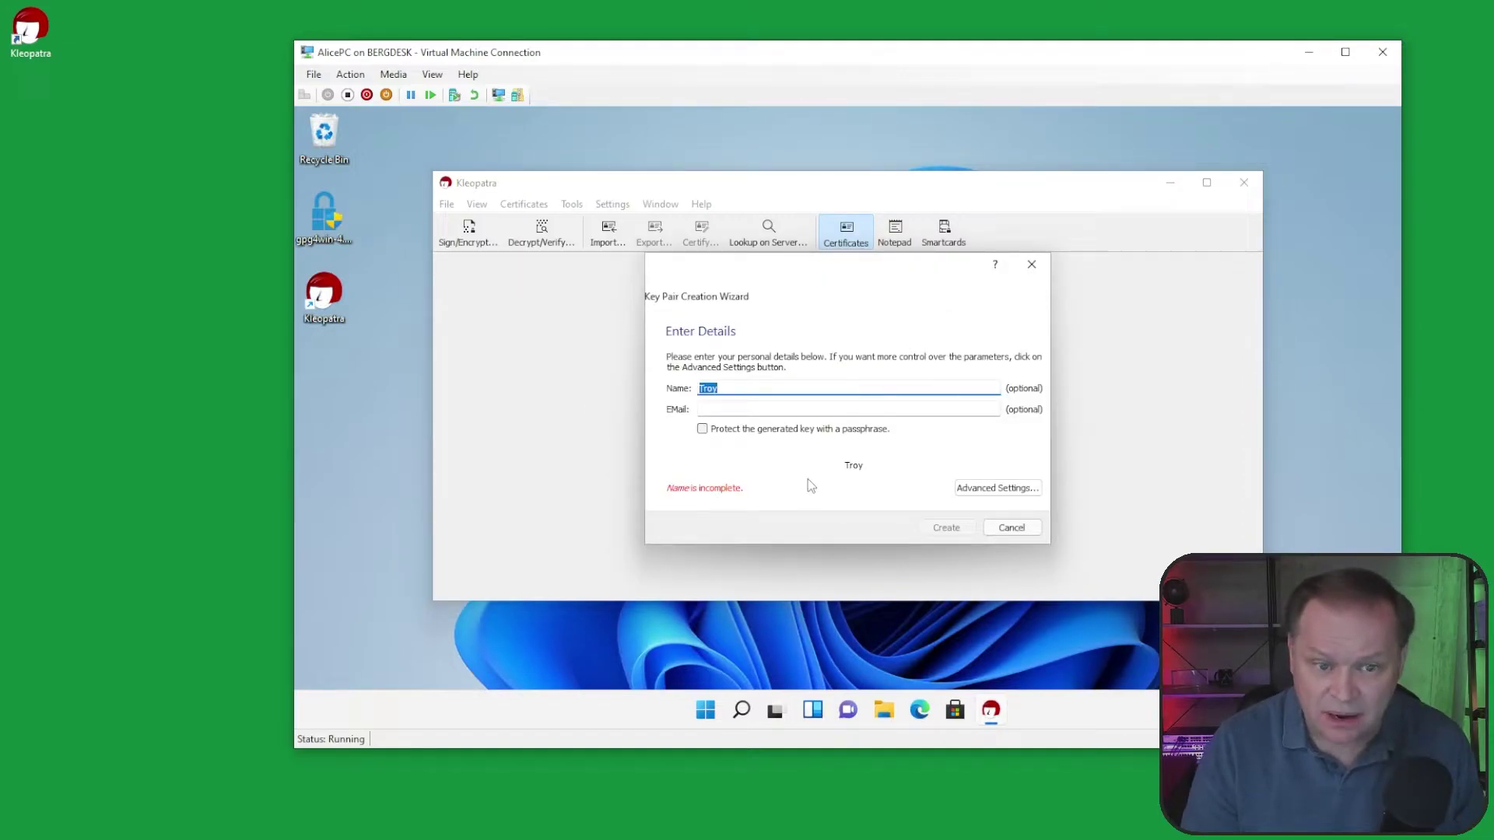
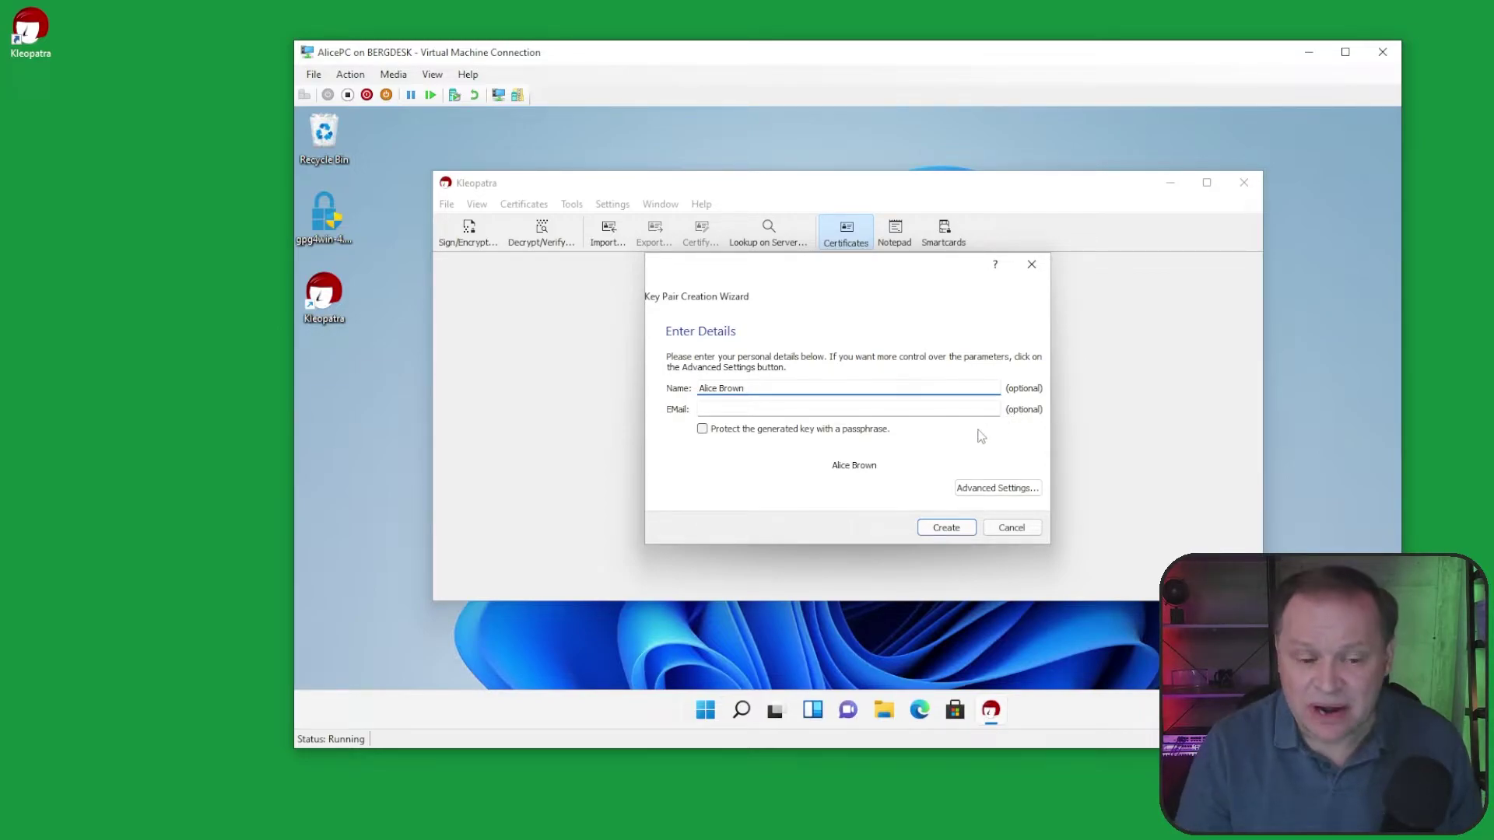
# Step: Start a passphrase-protected key pair under the owner's full name, leaving advanced settings unchanged
pyautogui.click(702, 430)
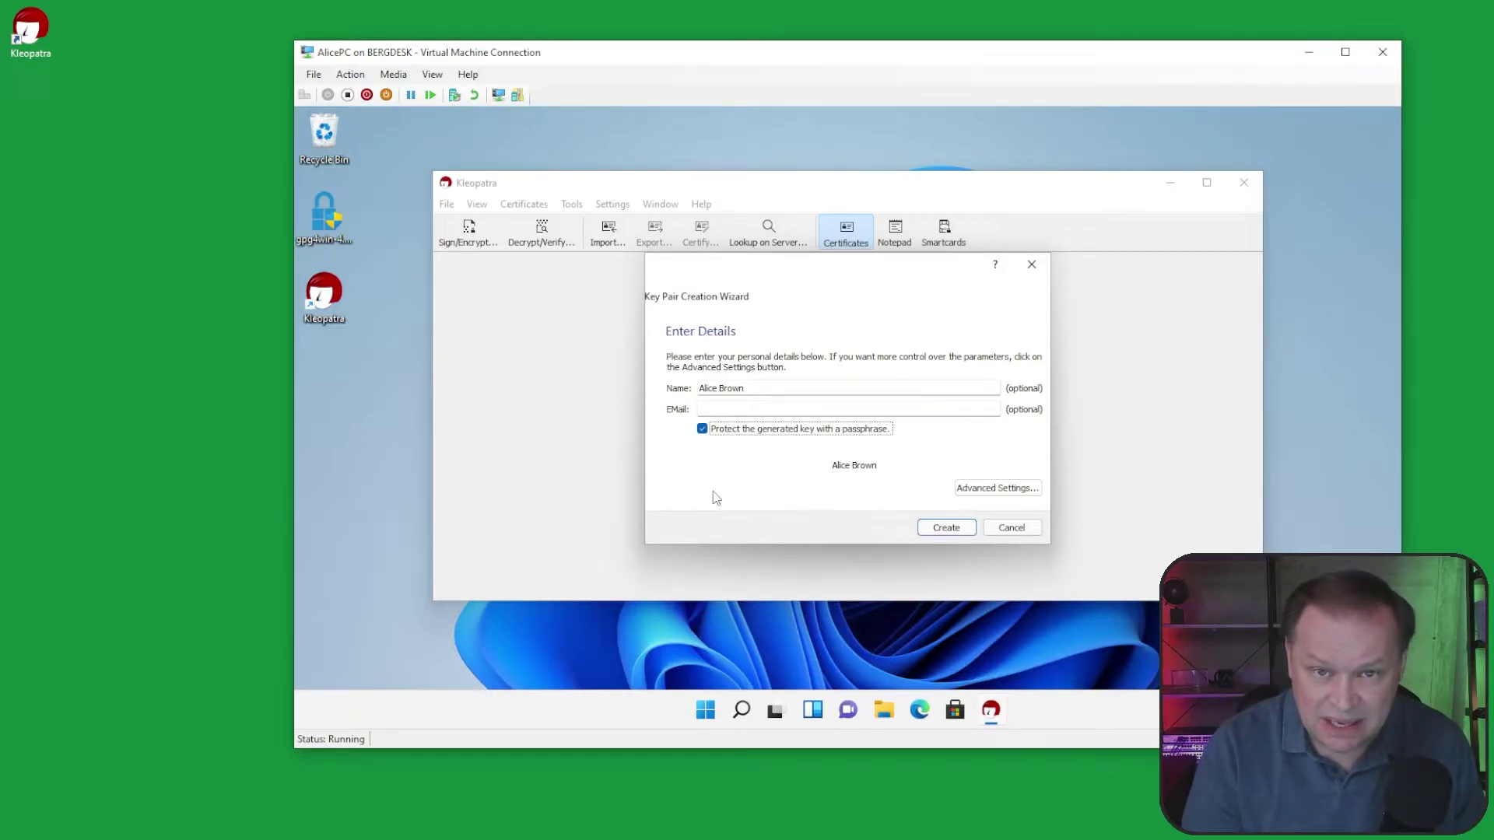
pyautogui.click(1028, 495)
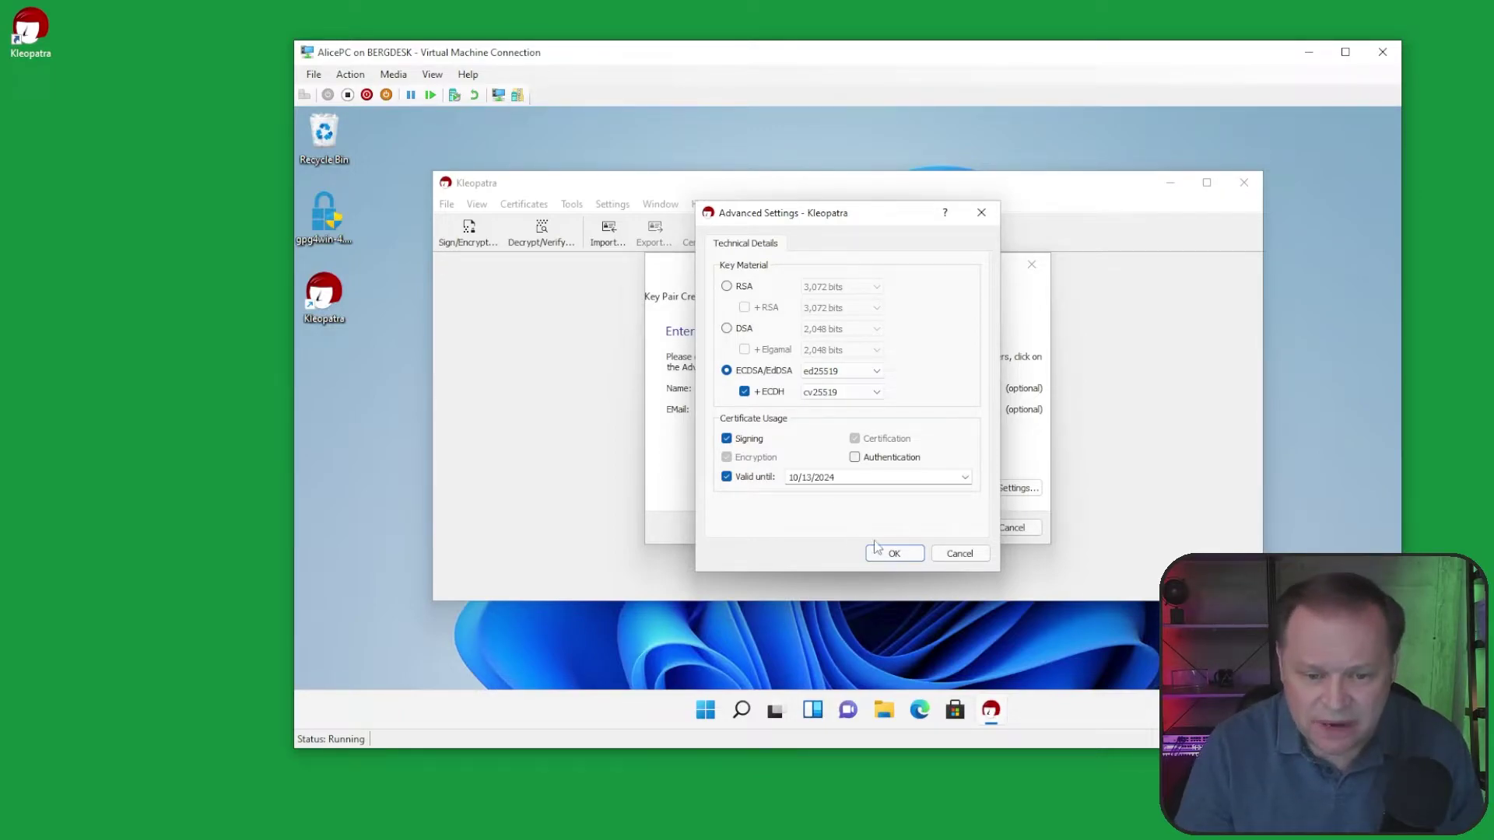
pyautogui.click(894, 553)
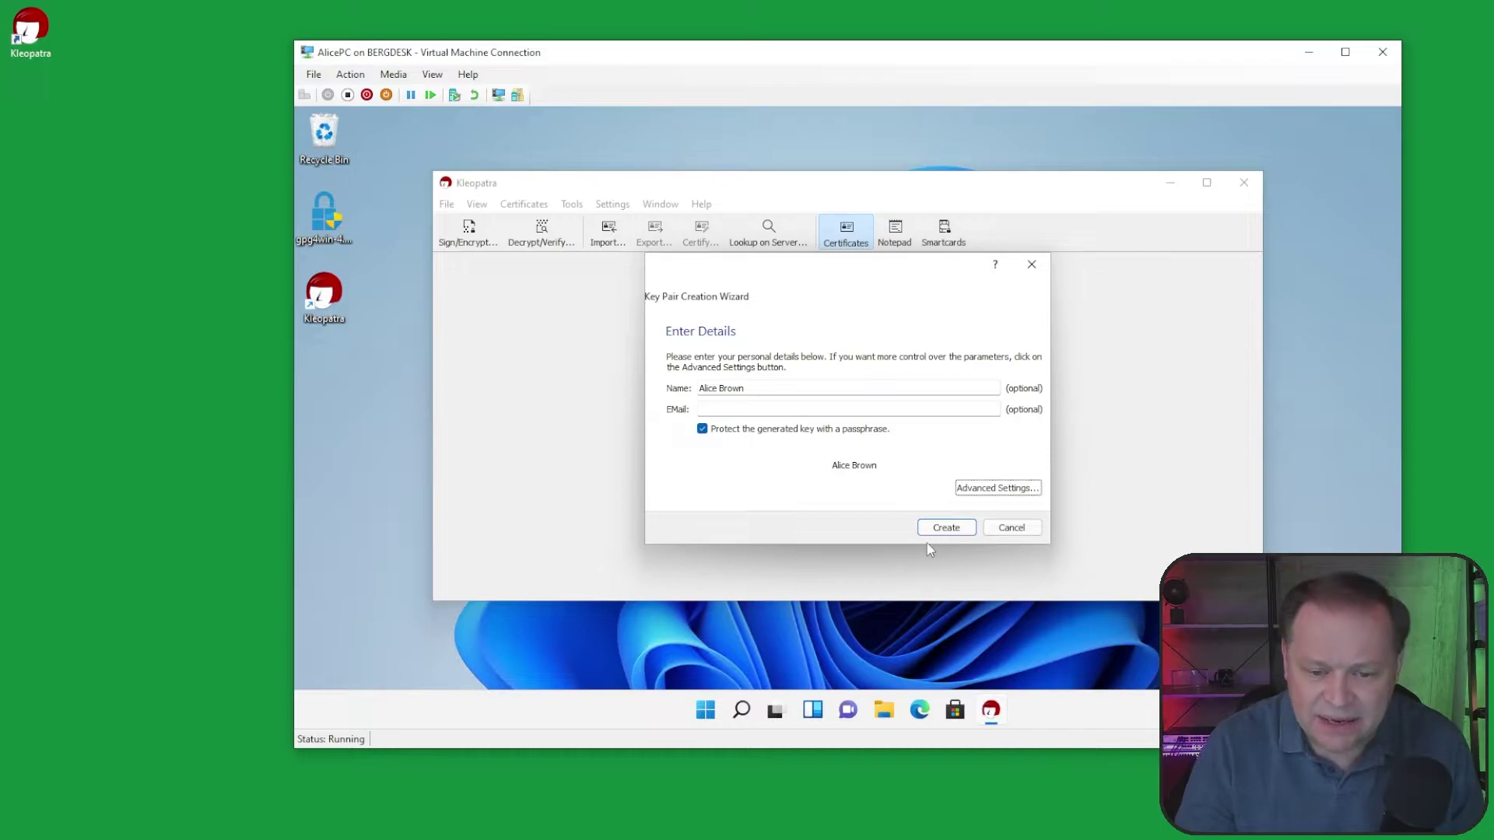
pyautogui.click(932, 529)
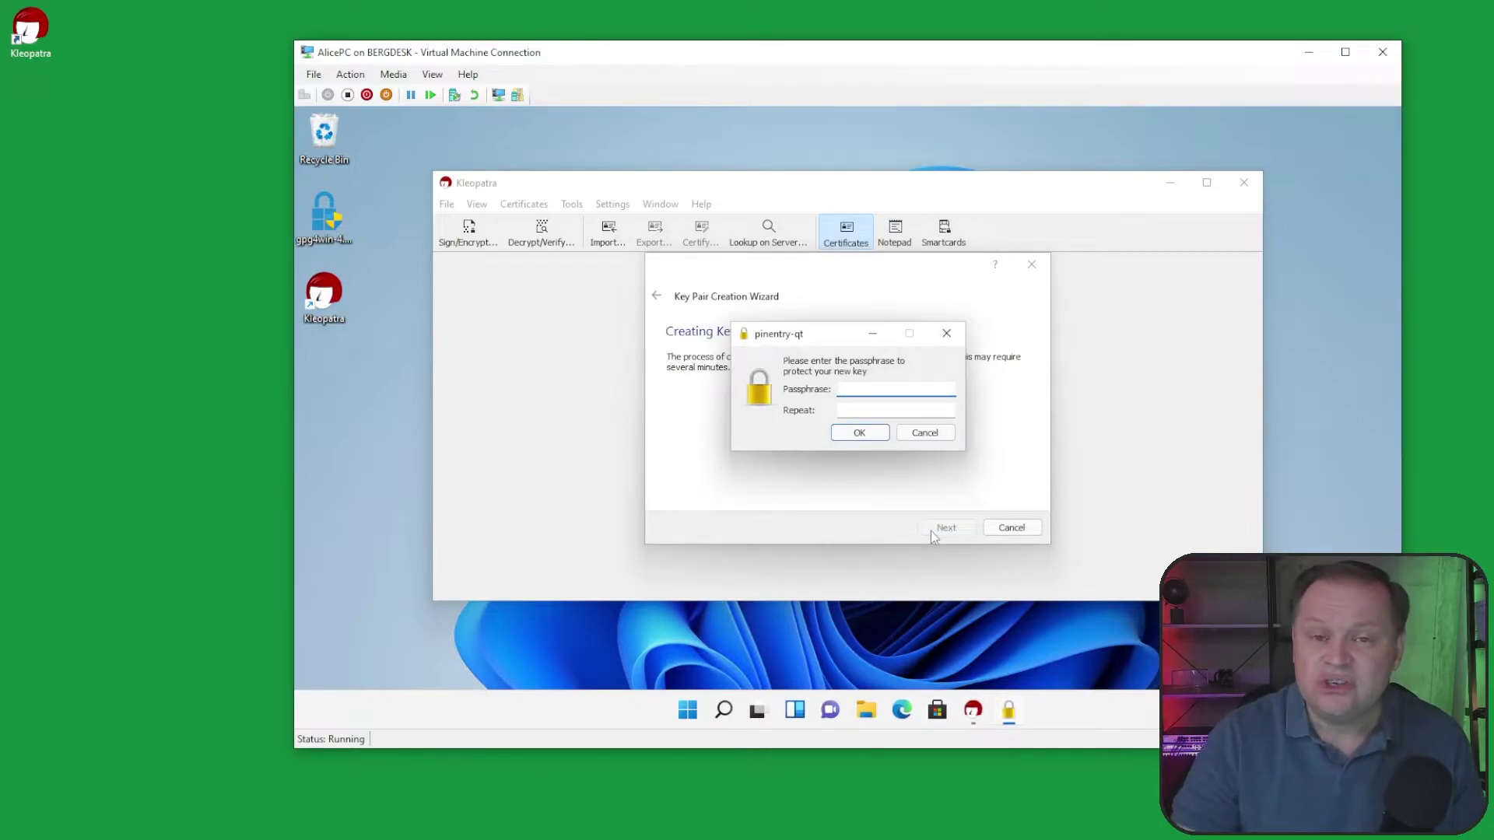
# Step: Enter and repeat the new key's passphrase so the key pair is generated
pyautogui.write('abcdefgh')
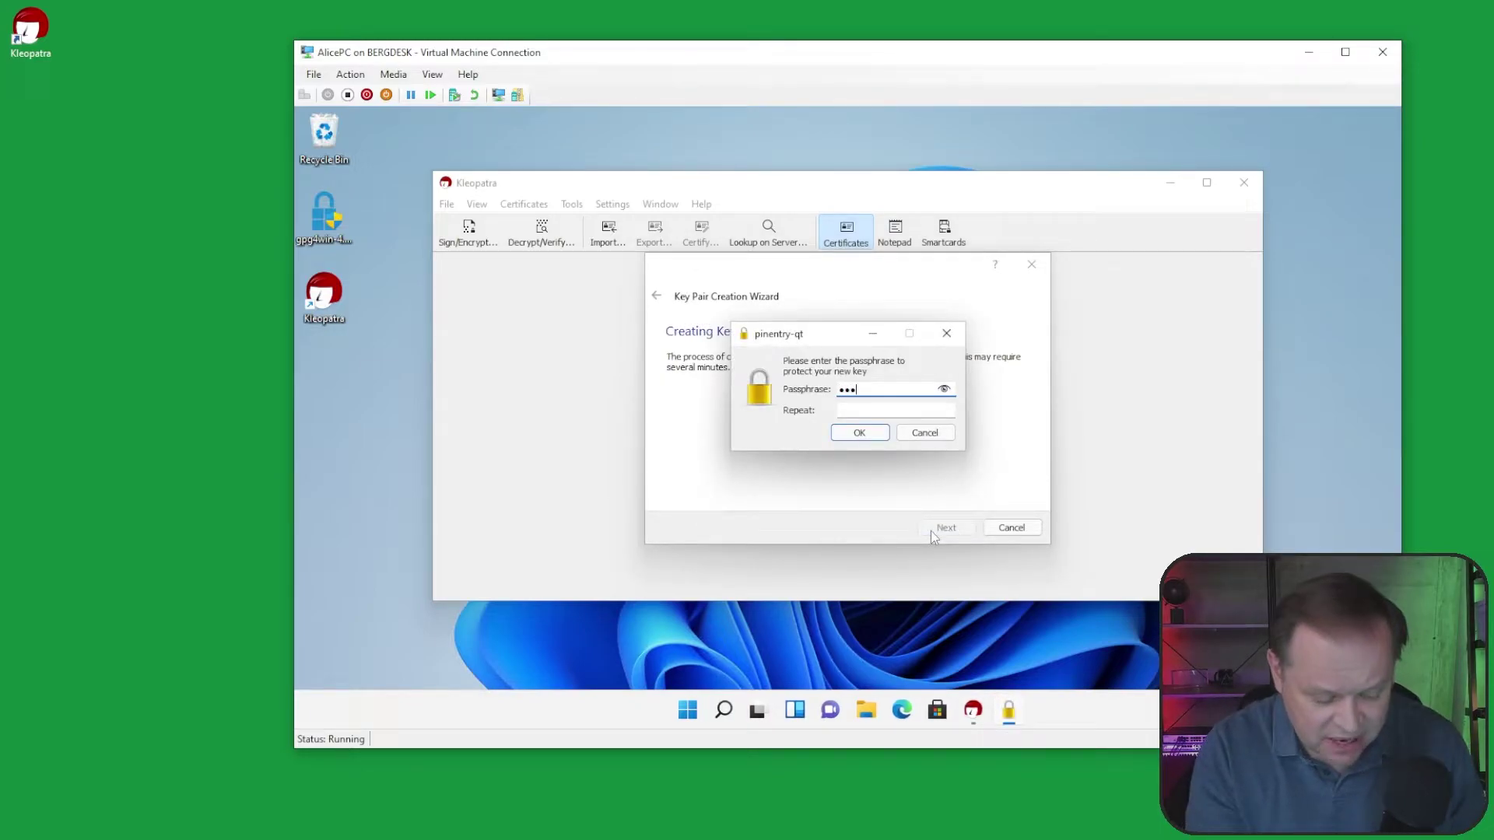
pyautogui.press('Tab')
pyautogui.write('abcdefgh')
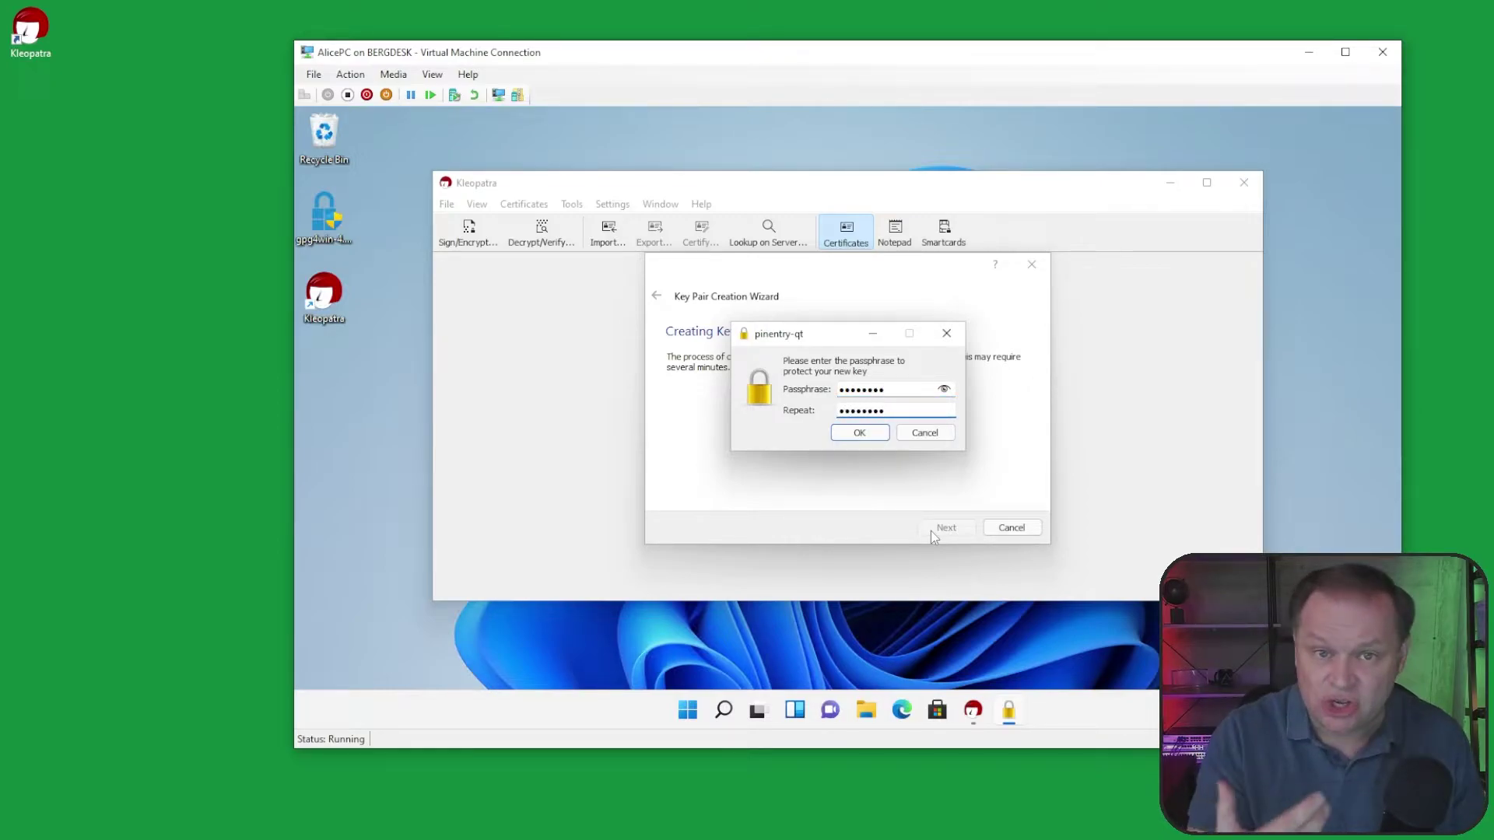
pyautogui.press('Return')
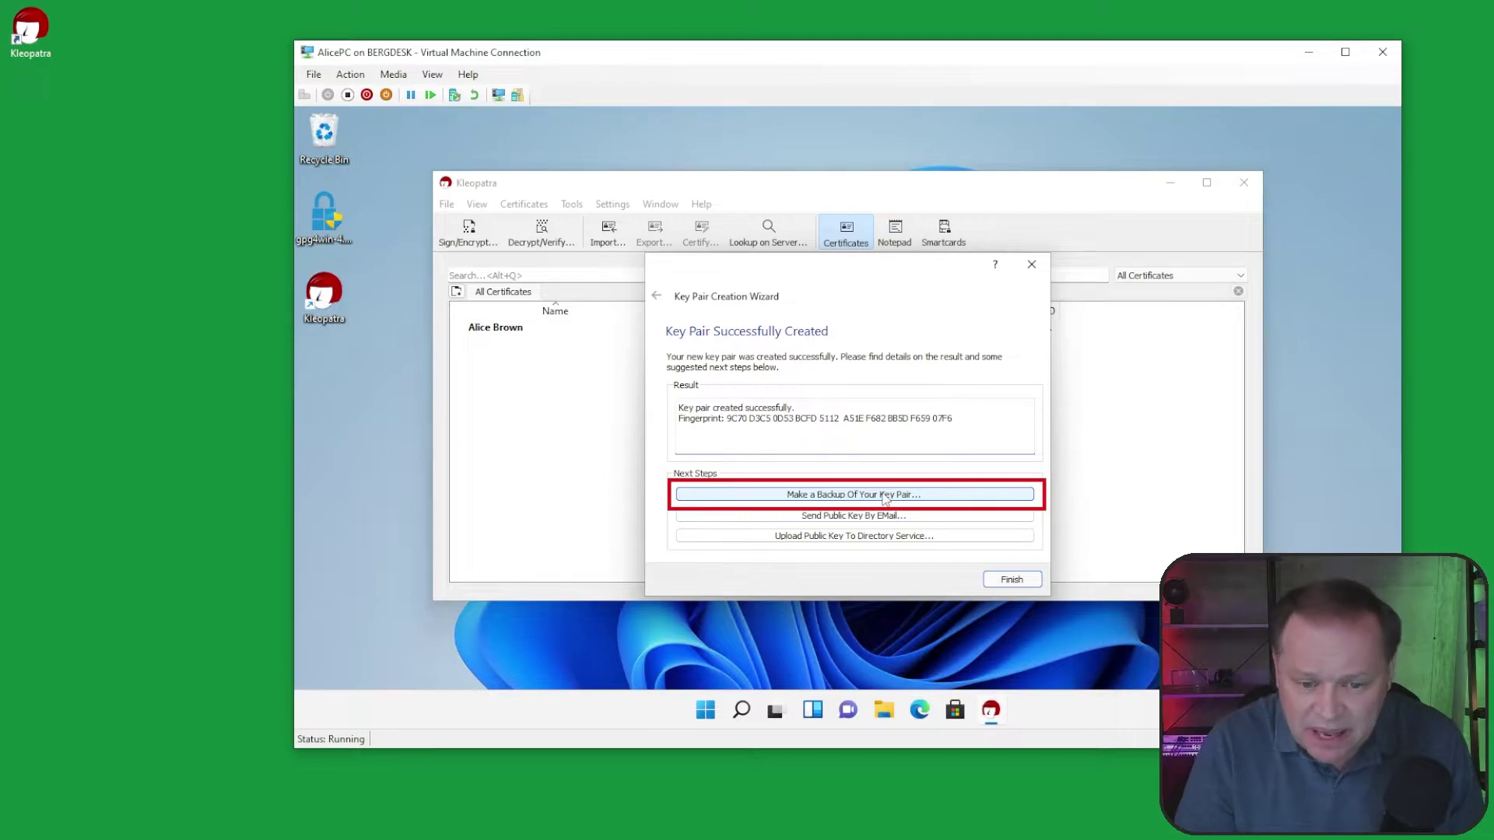
# Step: Back up the new secret key to the Desktop, confirming with the key passphrase
pyautogui.click(884, 496)
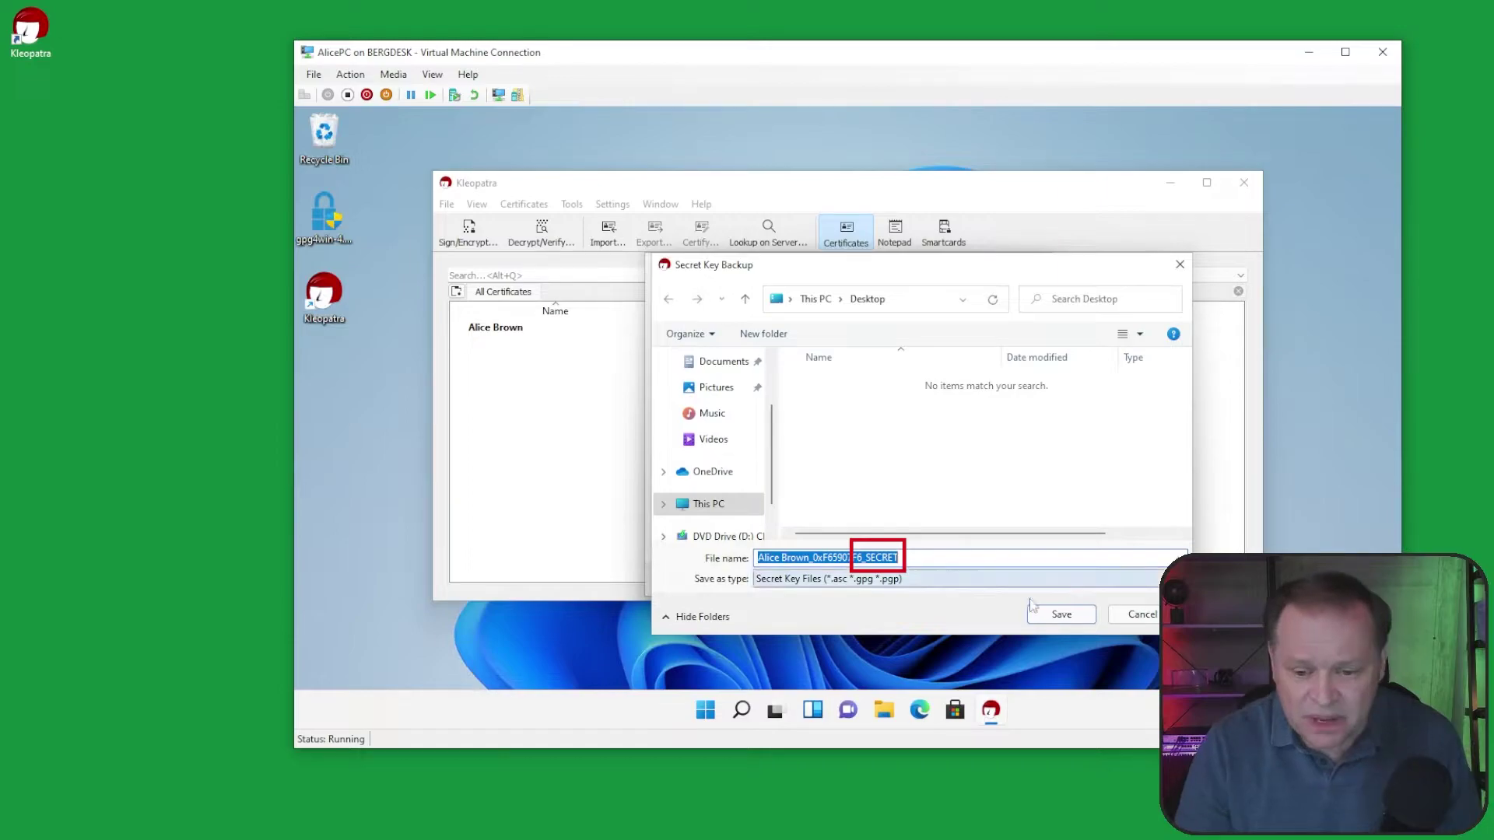
pyautogui.click(1081, 616)
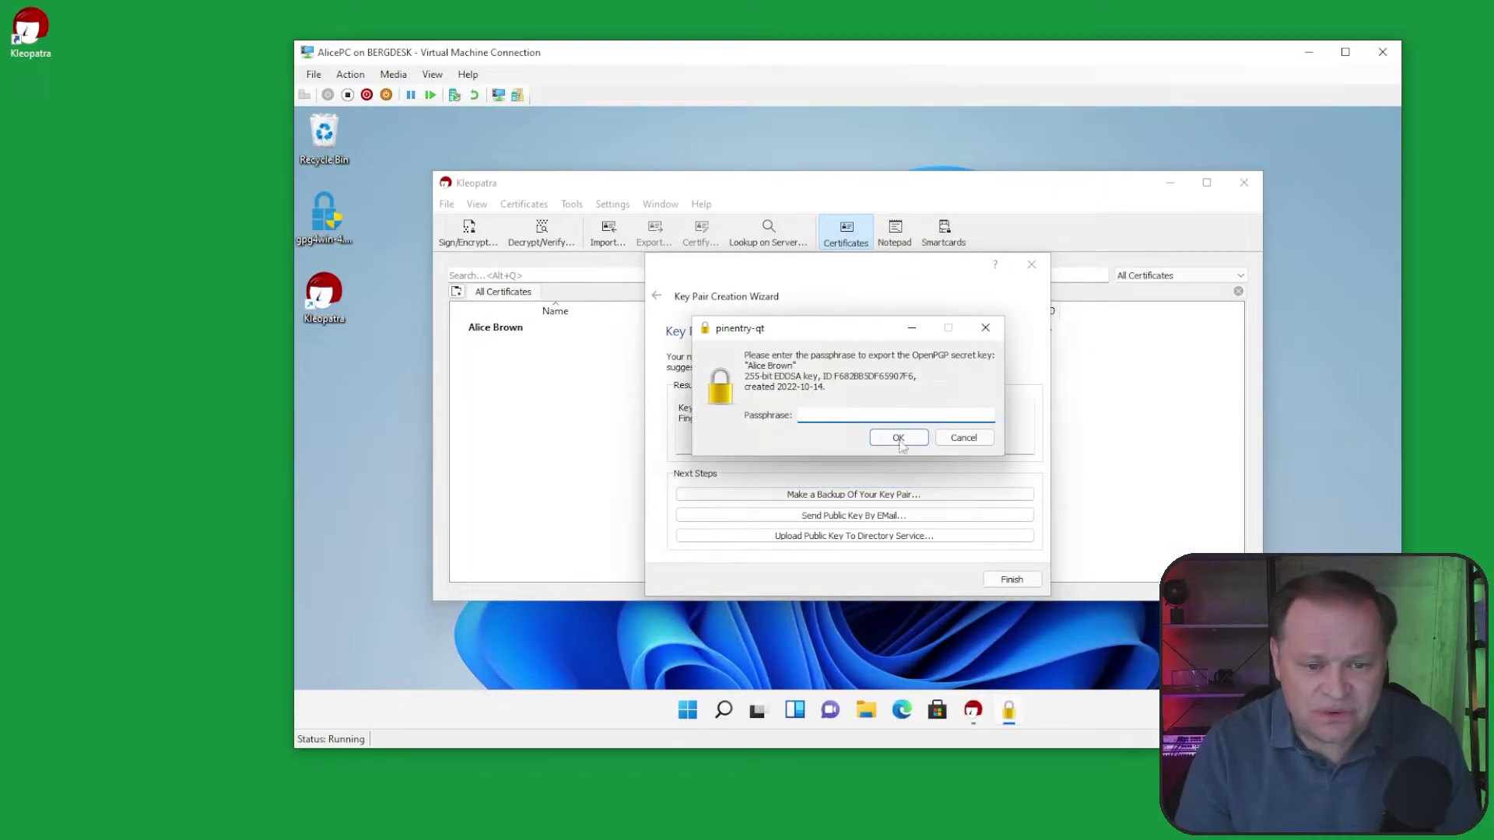
pyautogui.write('********')
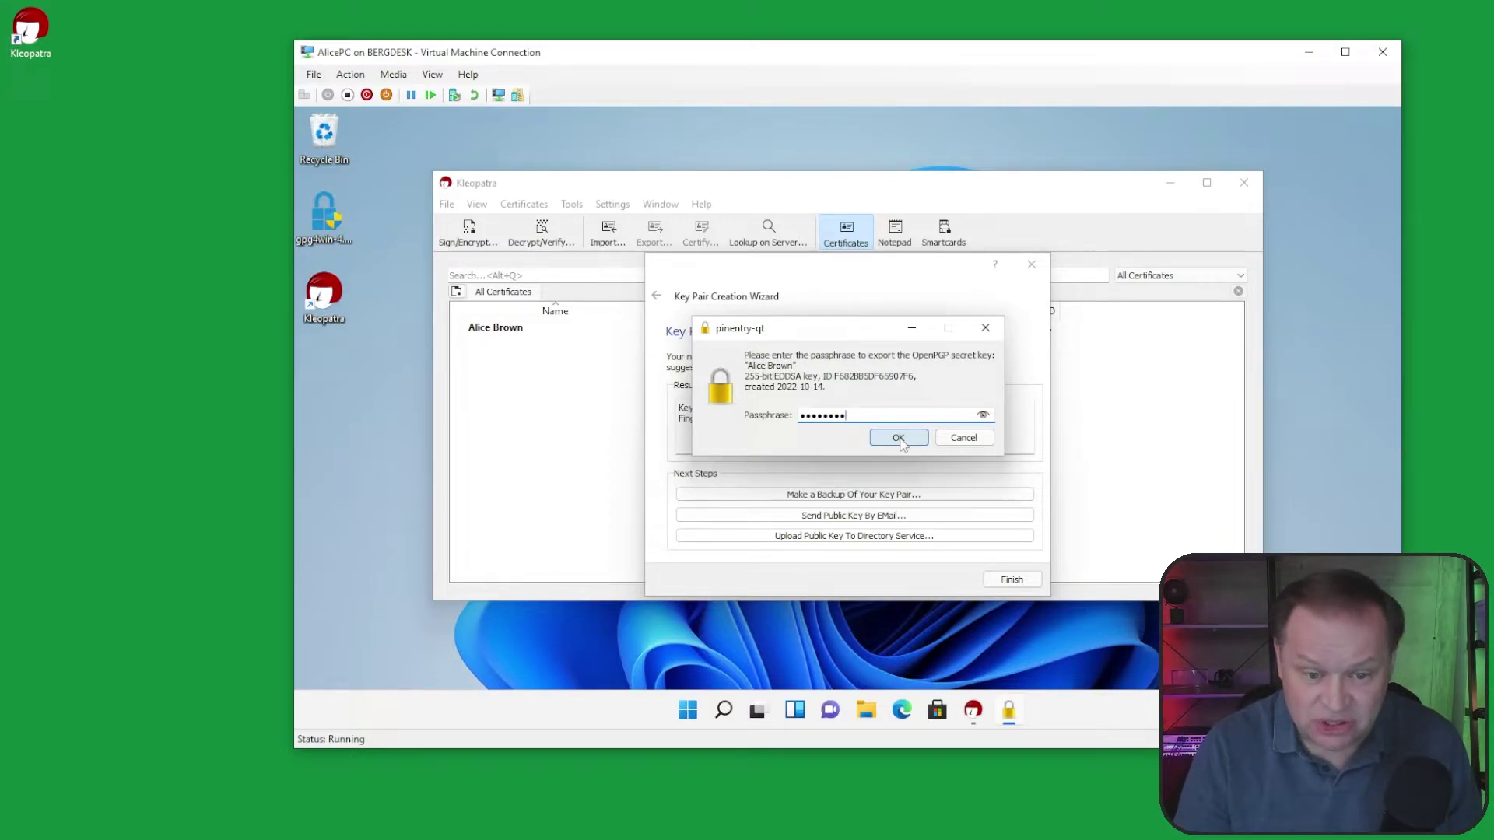
pyautogui.click(898, 438)
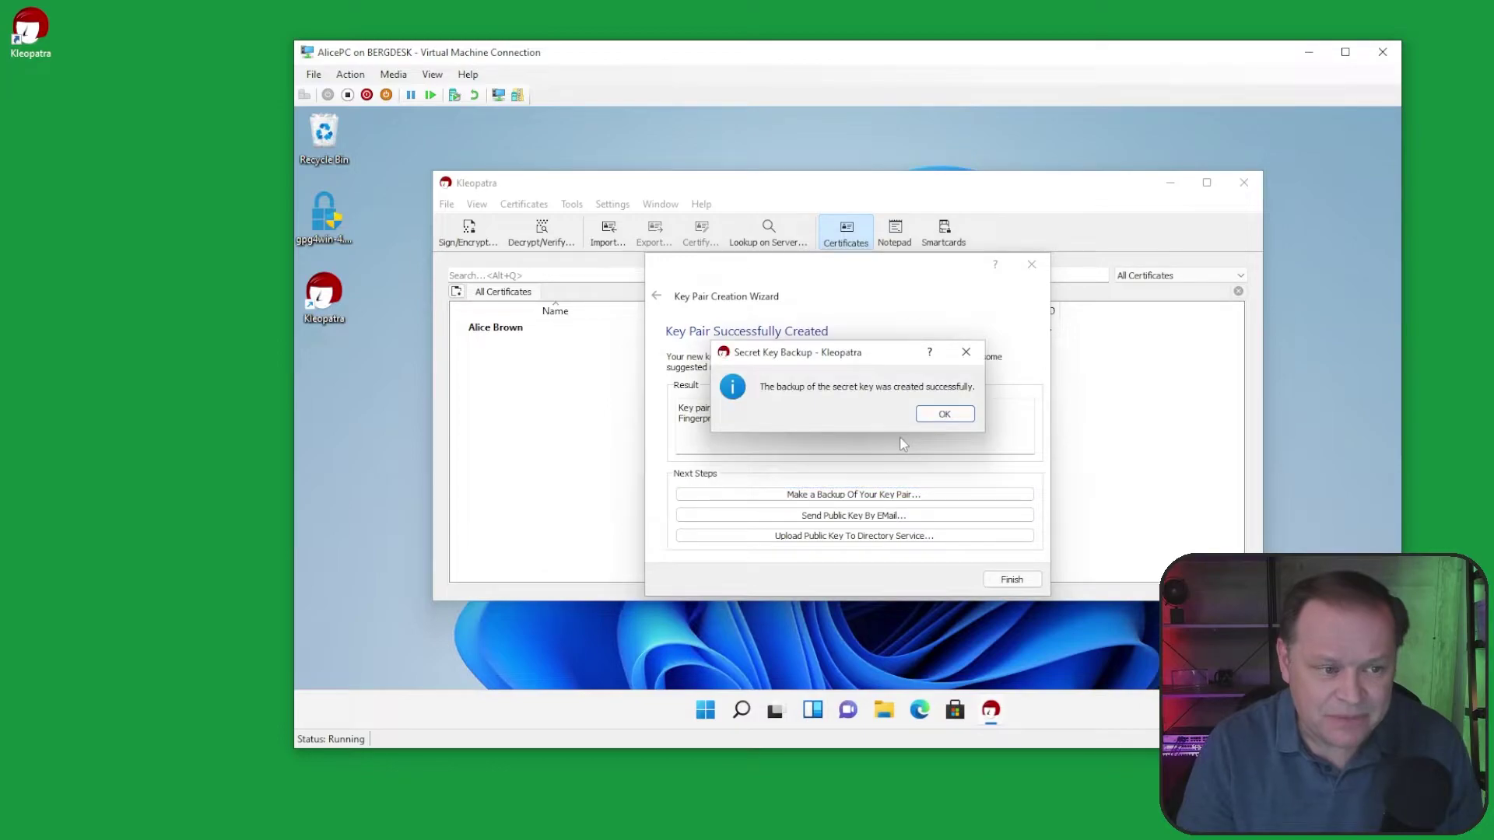
pyautogui.click(943, 415)
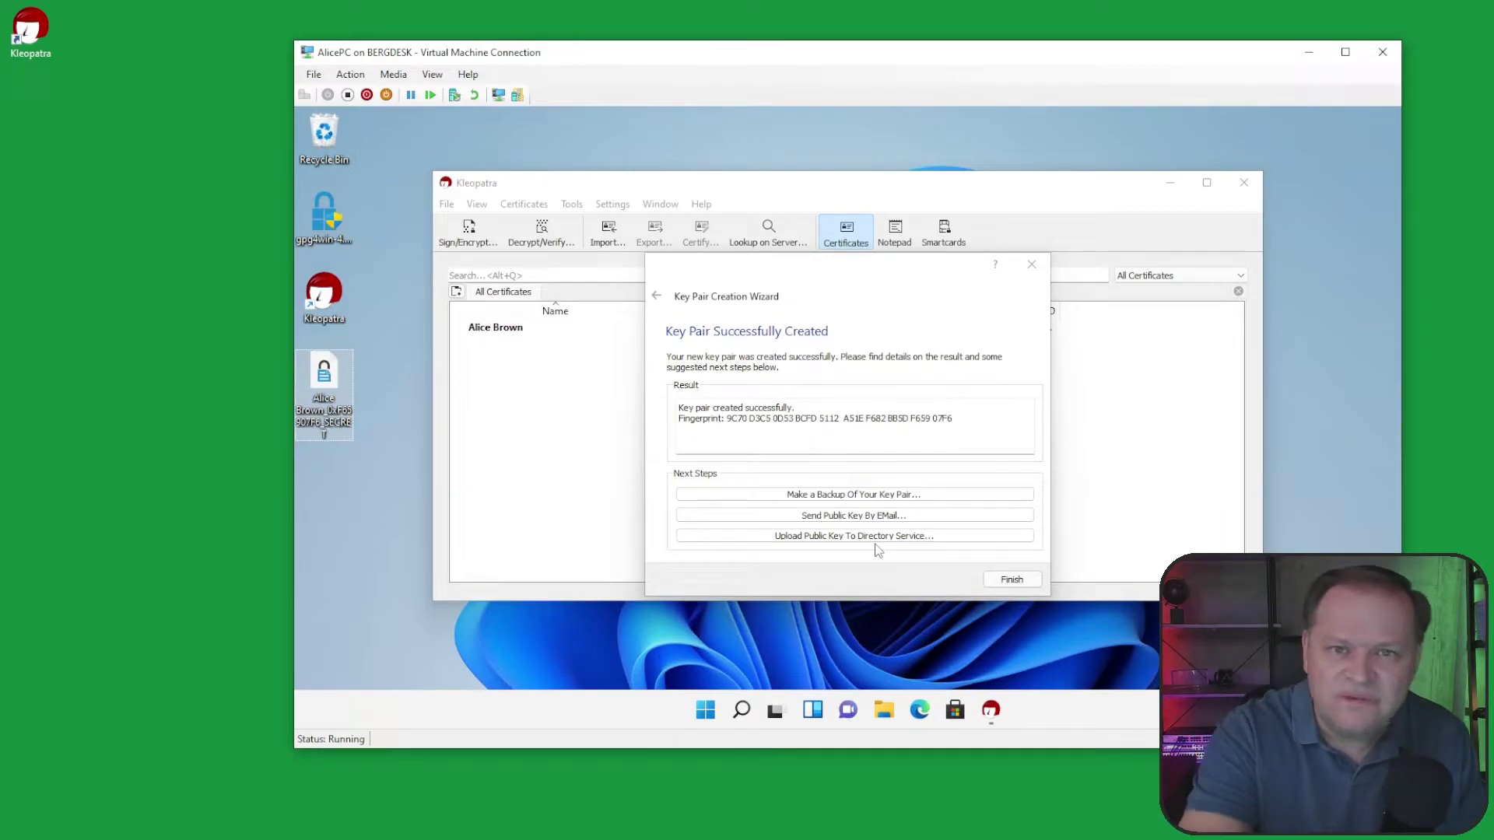
# Step: Close the key wizard and export the new certificate's public key to the Desktop
pyautogui.click(1005, 578)
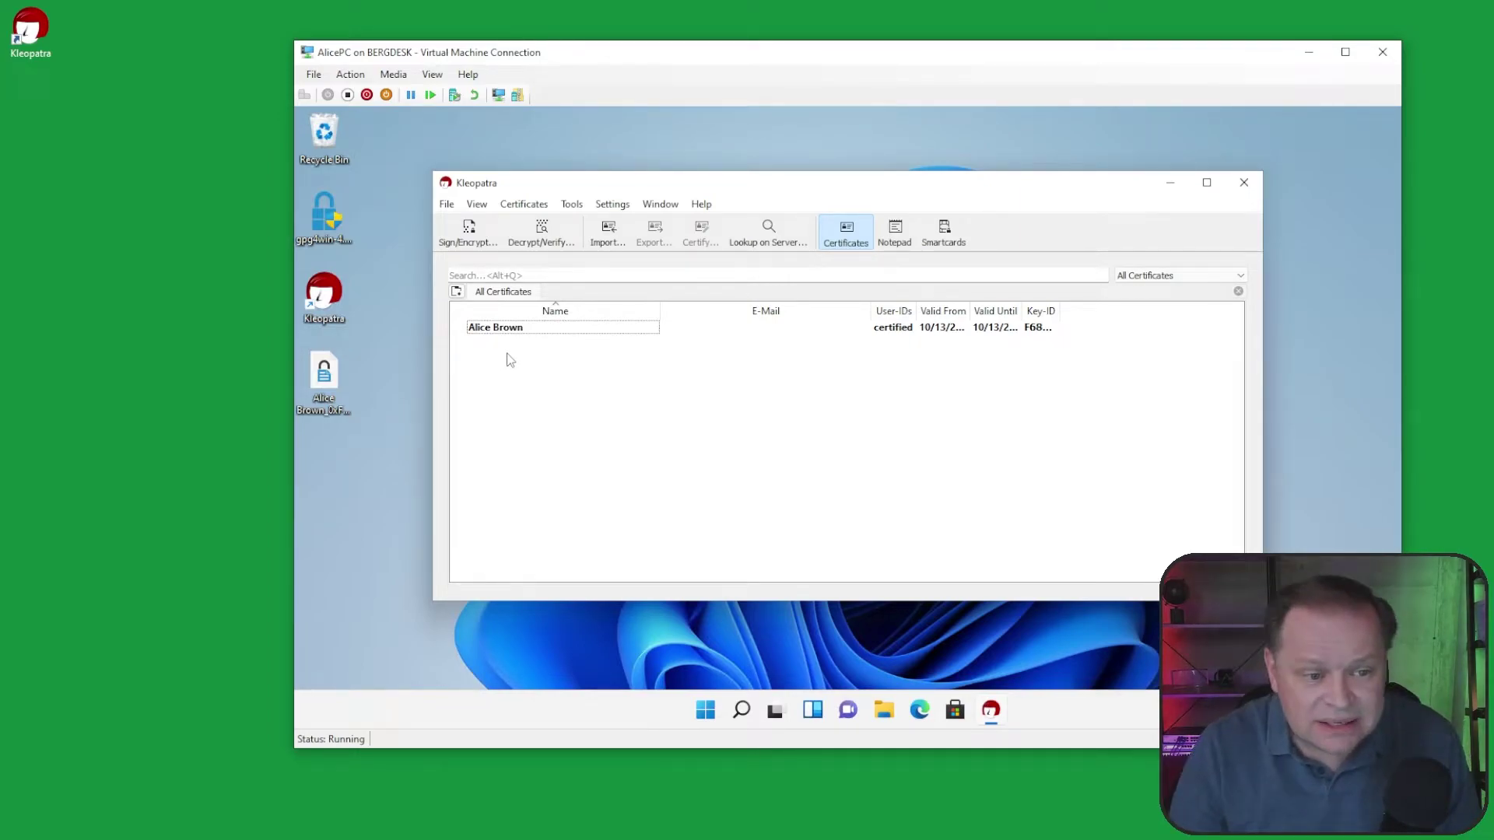
pyautogui.rightClick(517, 336)
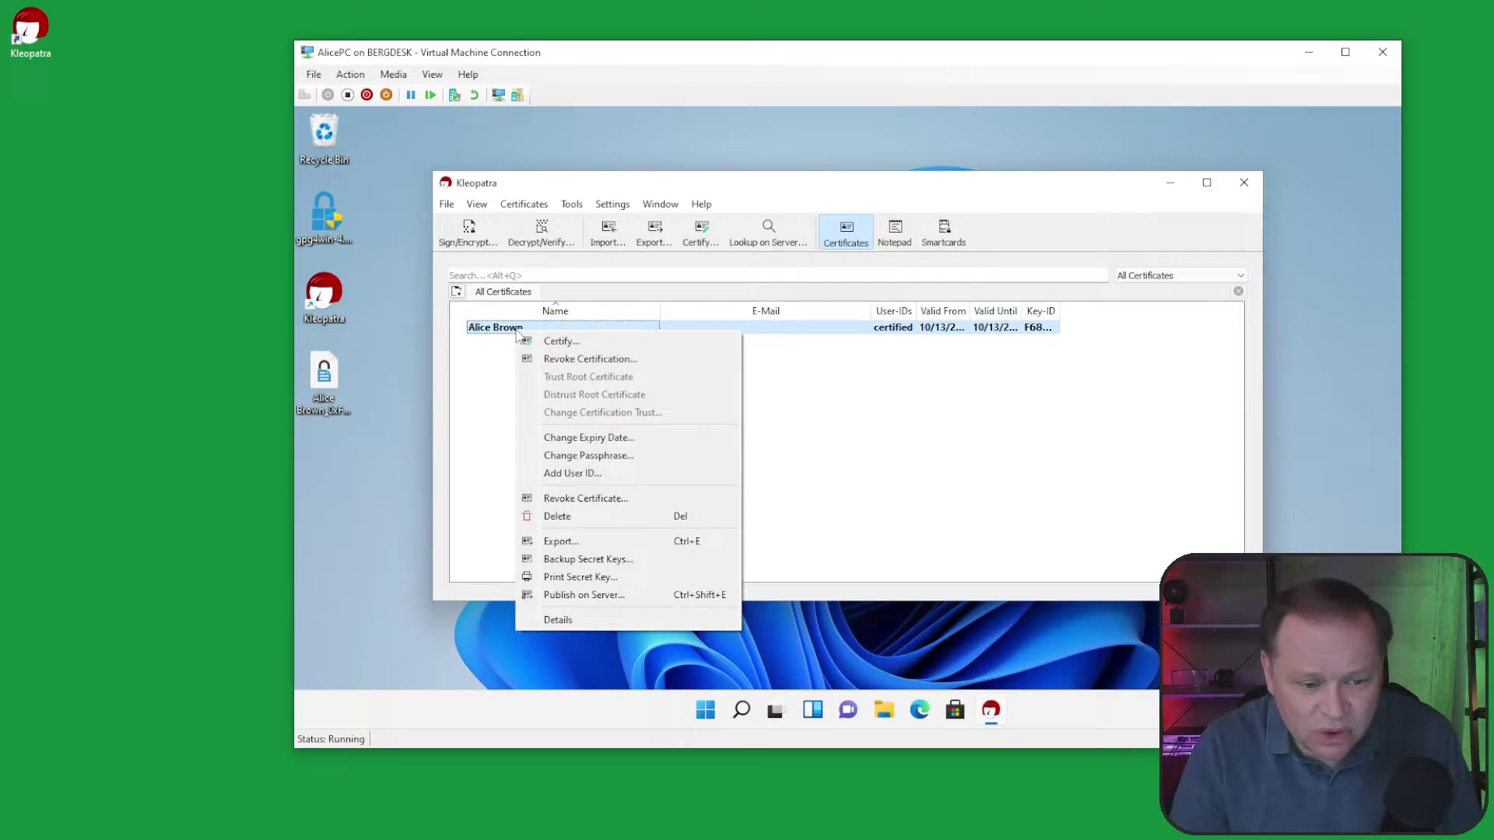
pyautogui.click(594, 542)
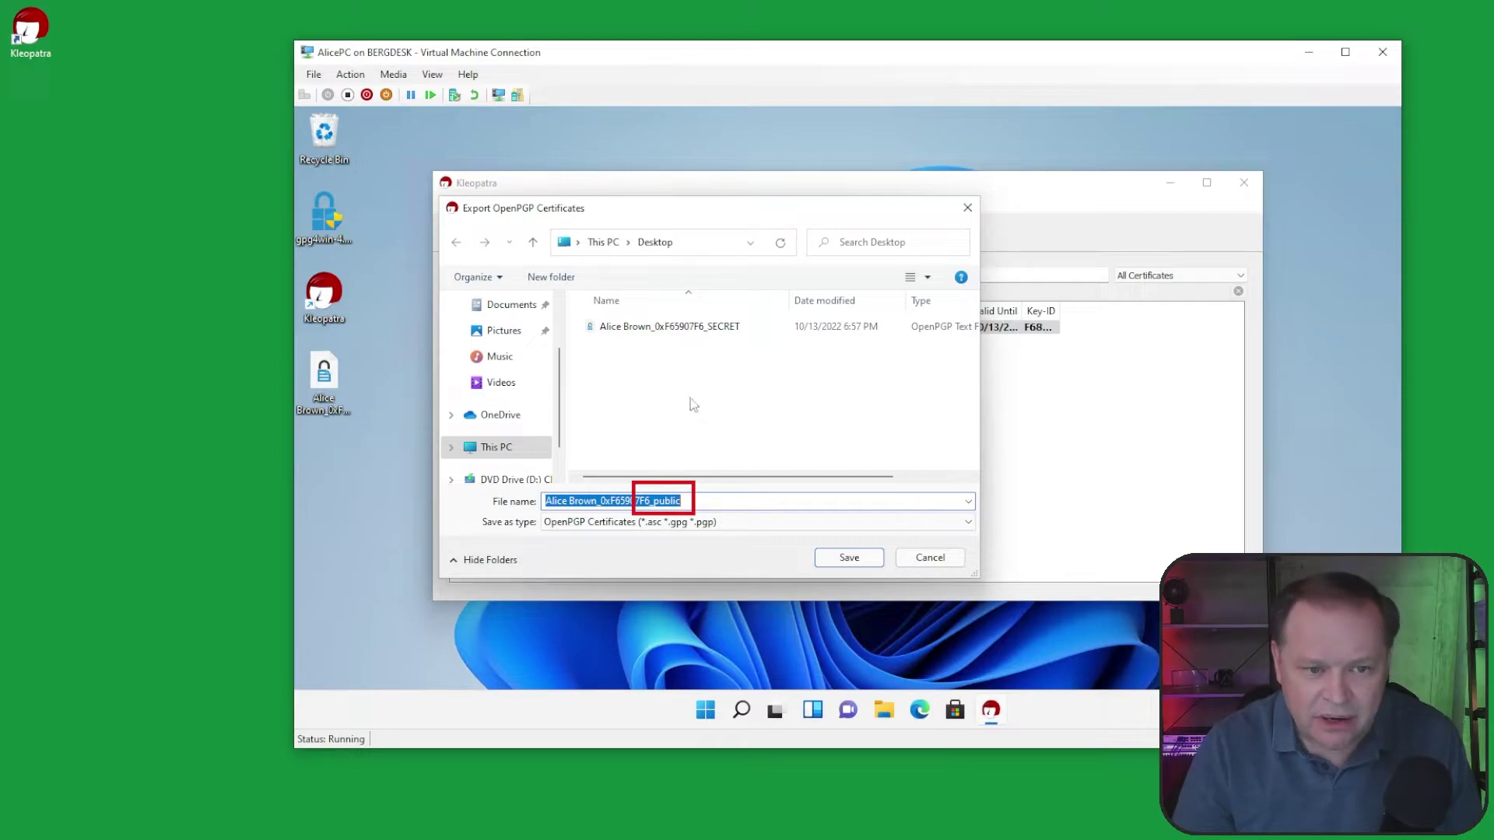
pyautogui.click(841, 563)
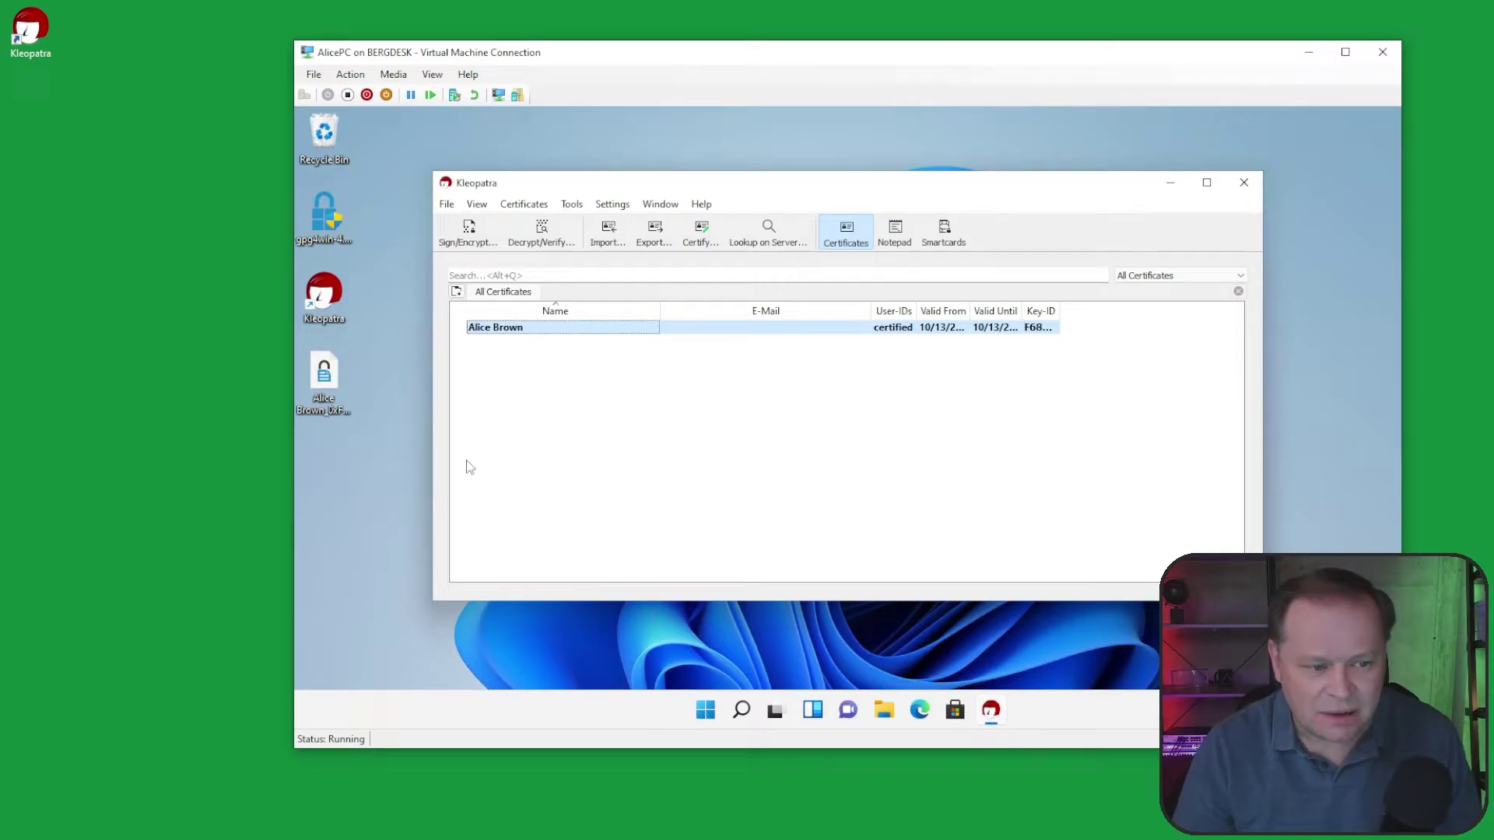
# Step: Paste the exported public key file onto the host desktop's top-left, then minimize the VM
pyautogui.click(386, 451)
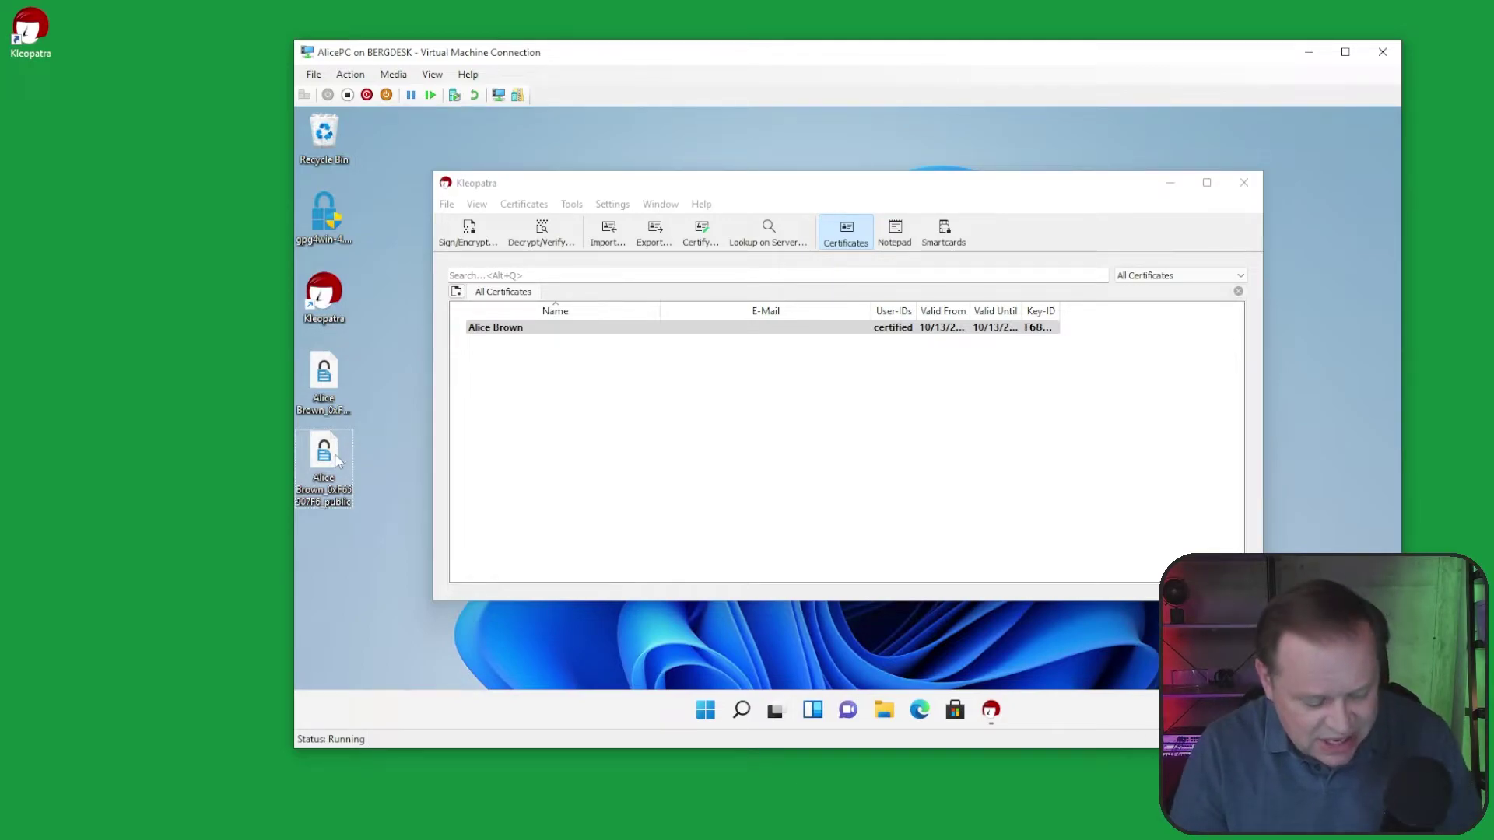
pyautogui.click(158, 394)
pyautogui.hotkey('ctrl', 'v')
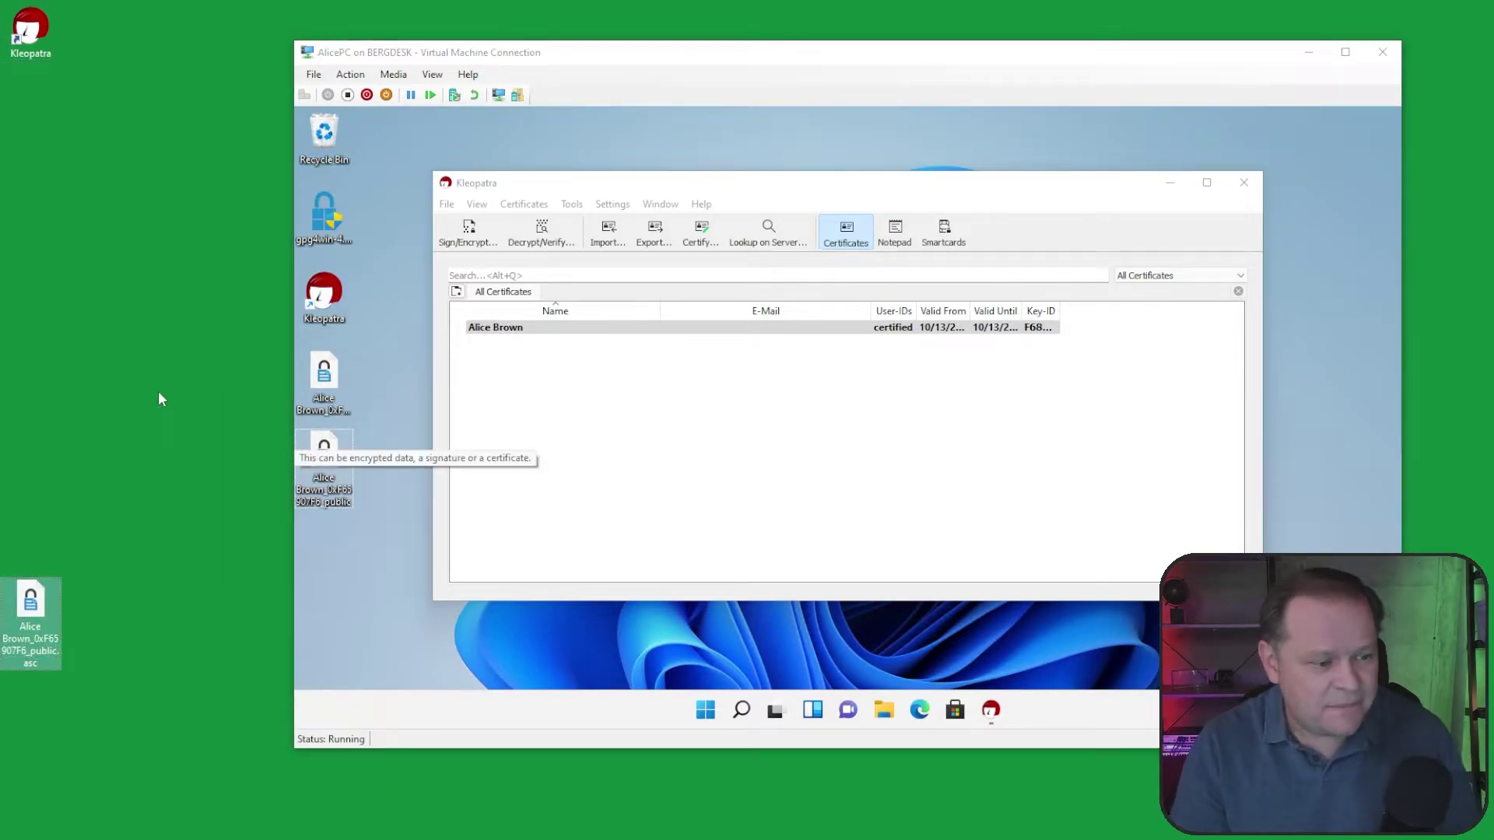
pyautogui.moveTo(31, 611); pyautogui.dragTo(48, 116)
pyautogui.click(159, 128)
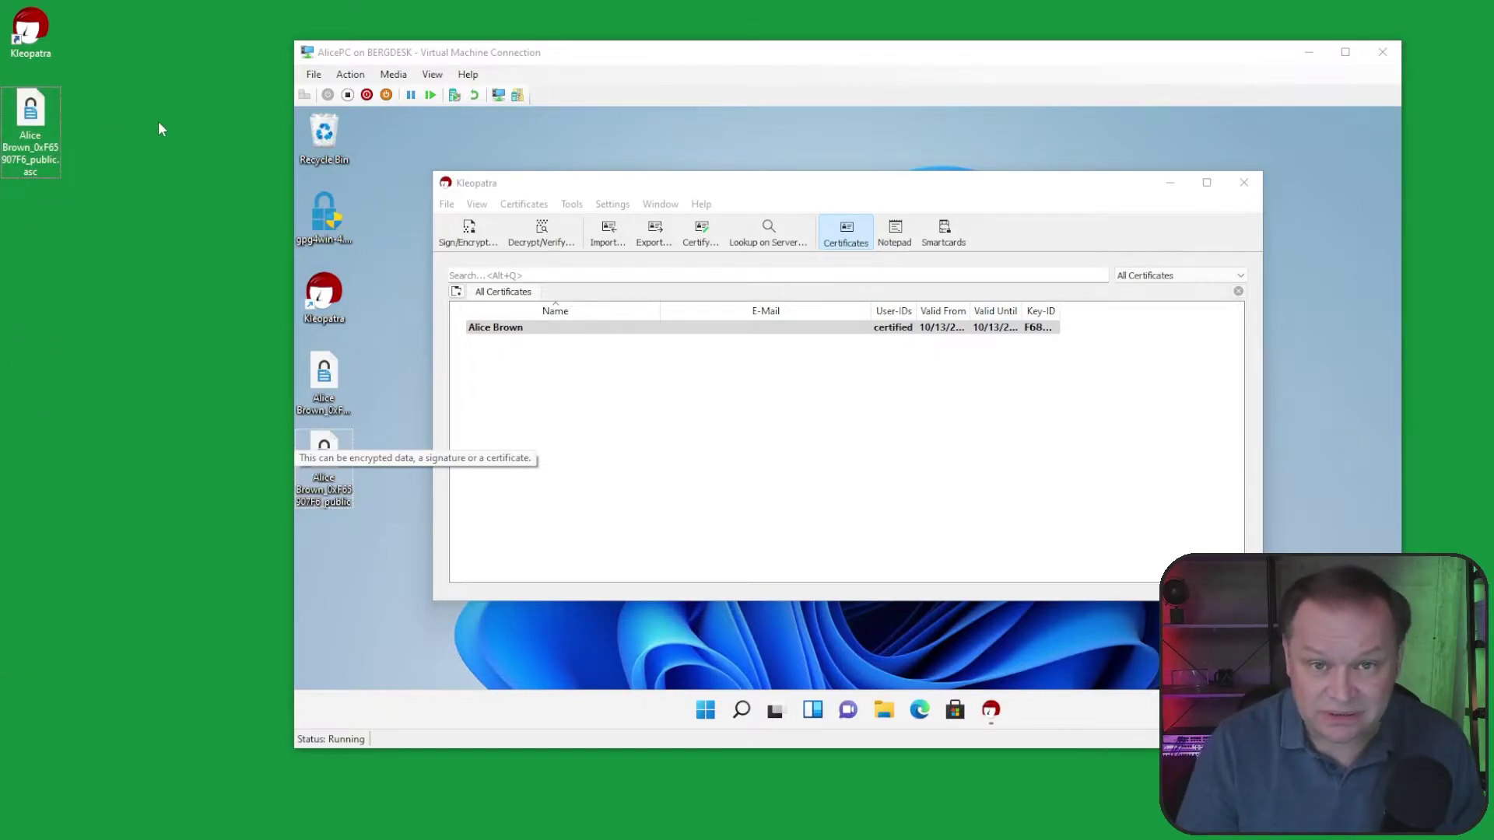
pyautogui.click(1309, 52)
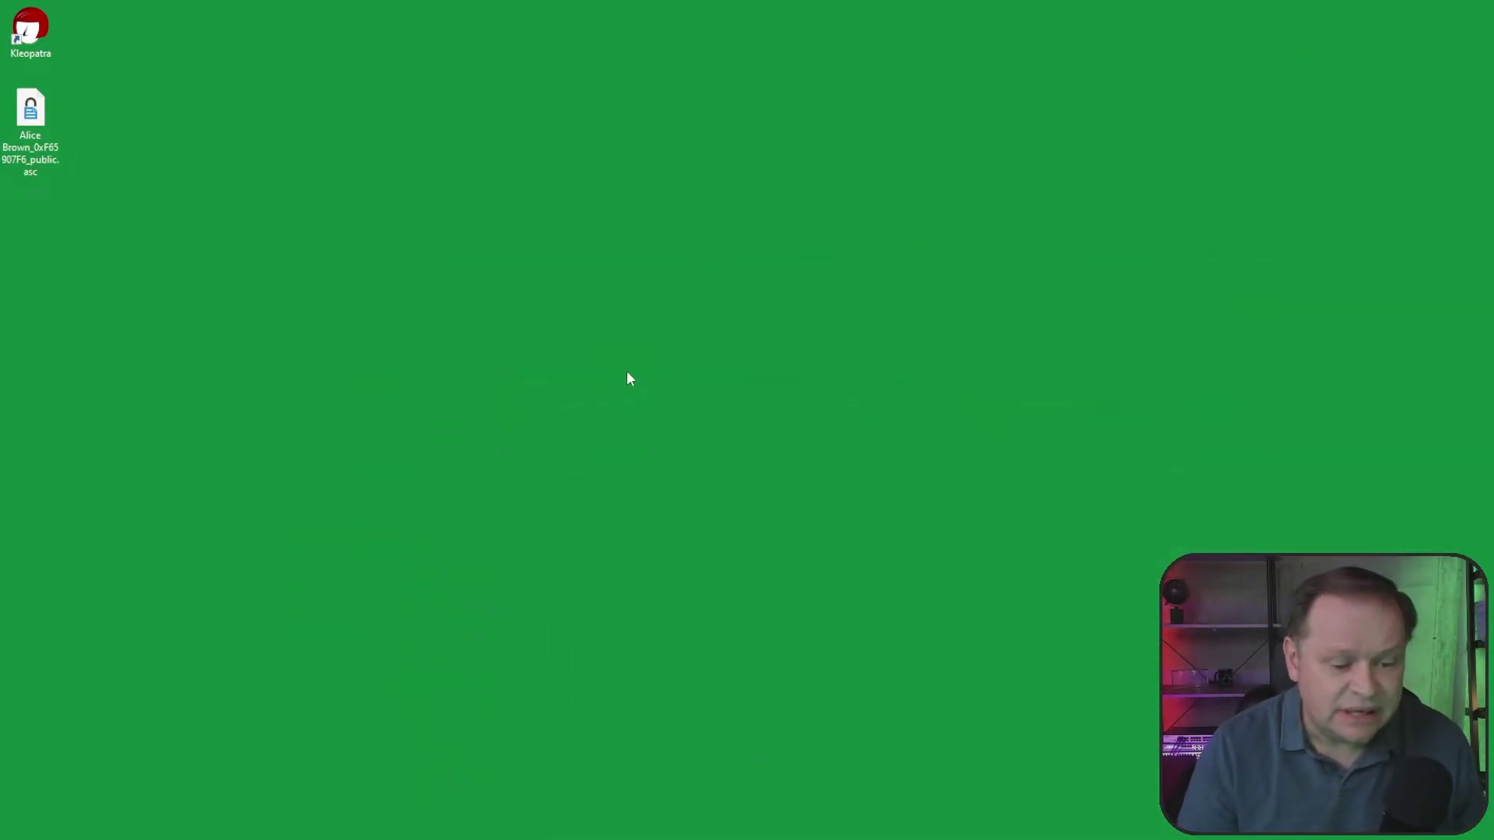
# Step: Launch Kleopatra and start a passphrase-protected key pair under the second user's name
pyautogui.doubleClick(31, 30)
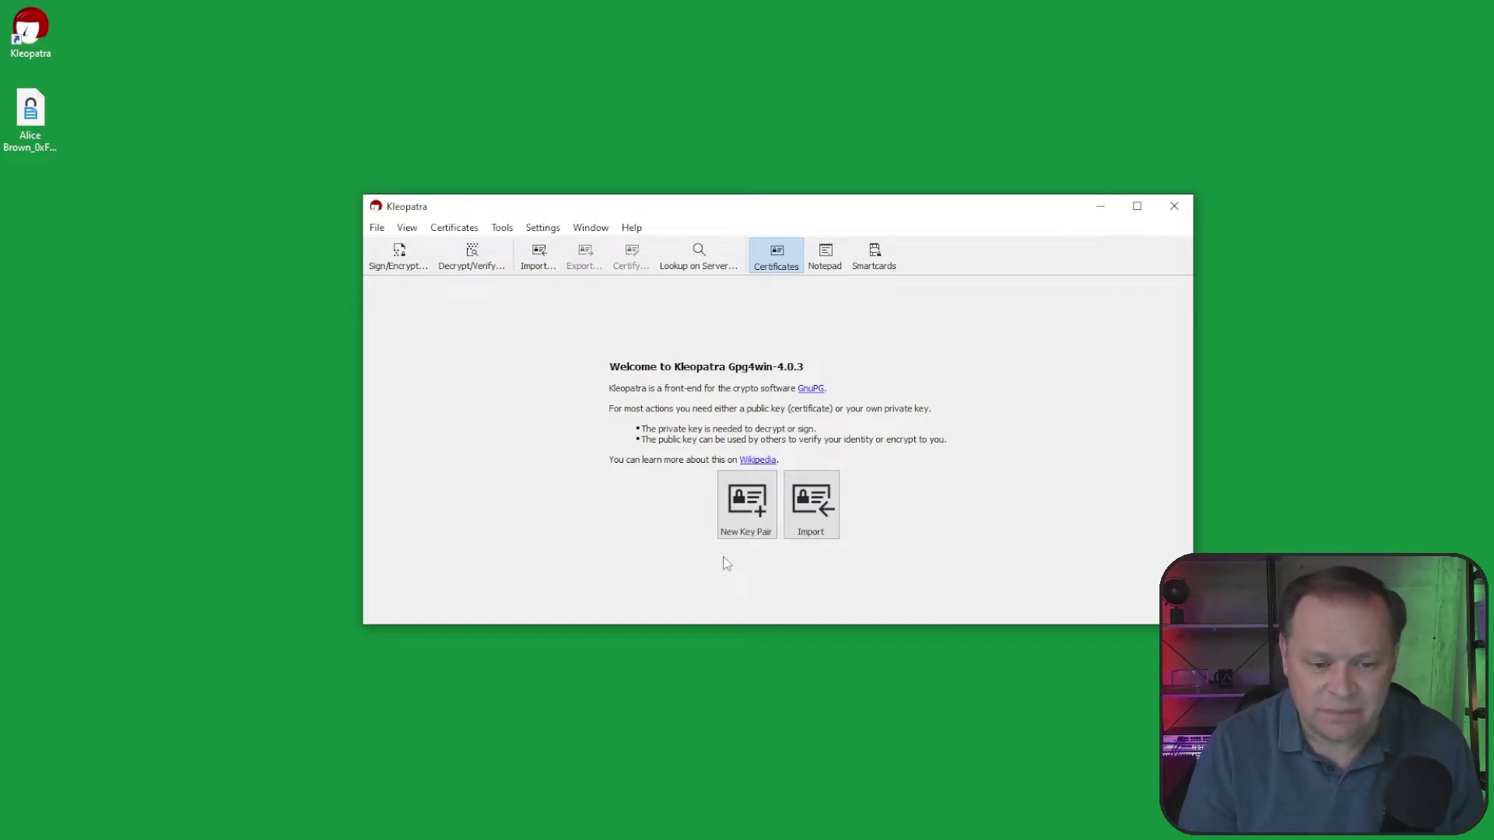
pyautogui.click(744, 509)
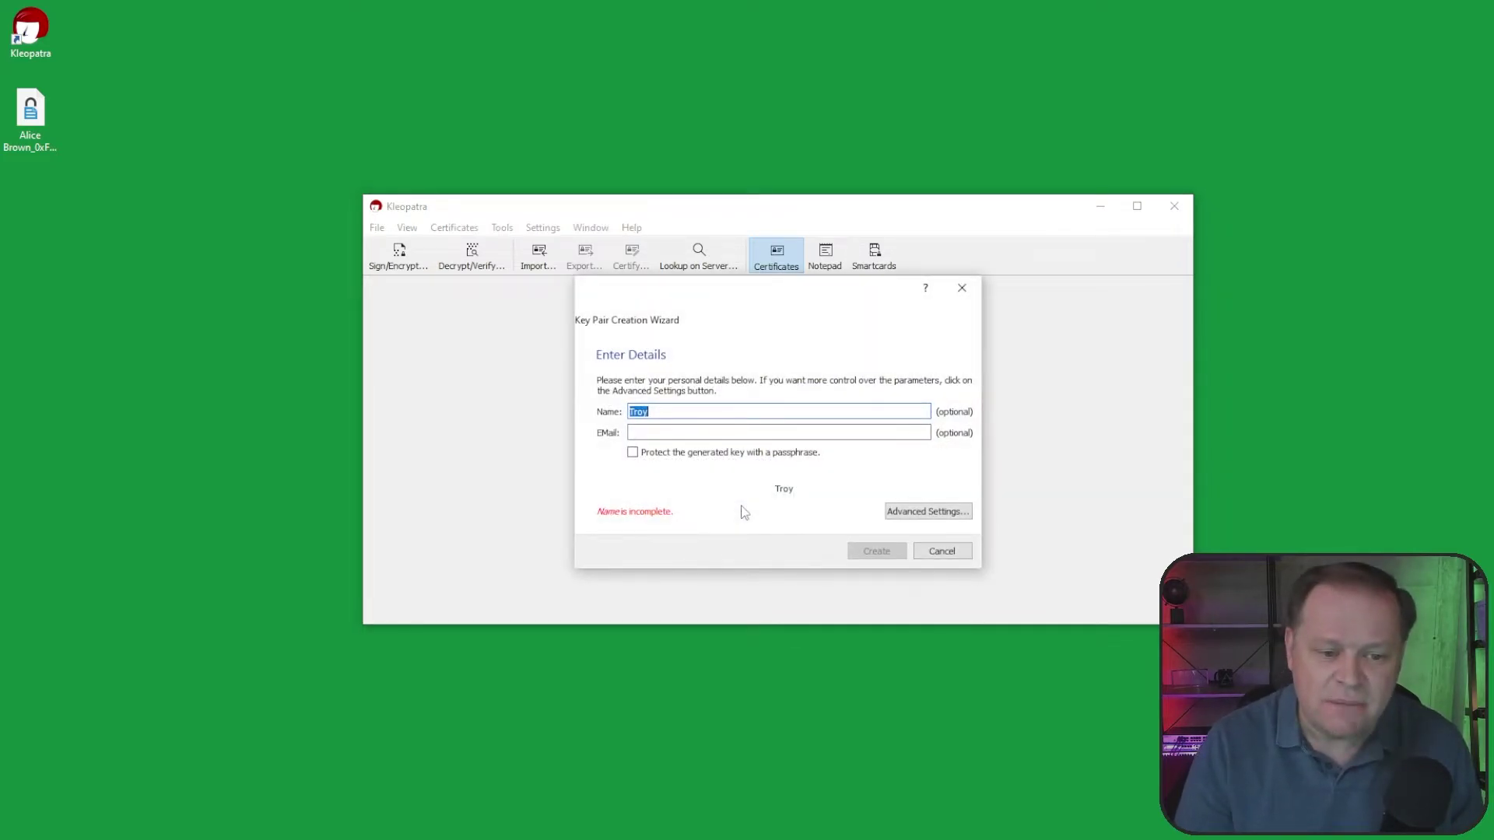
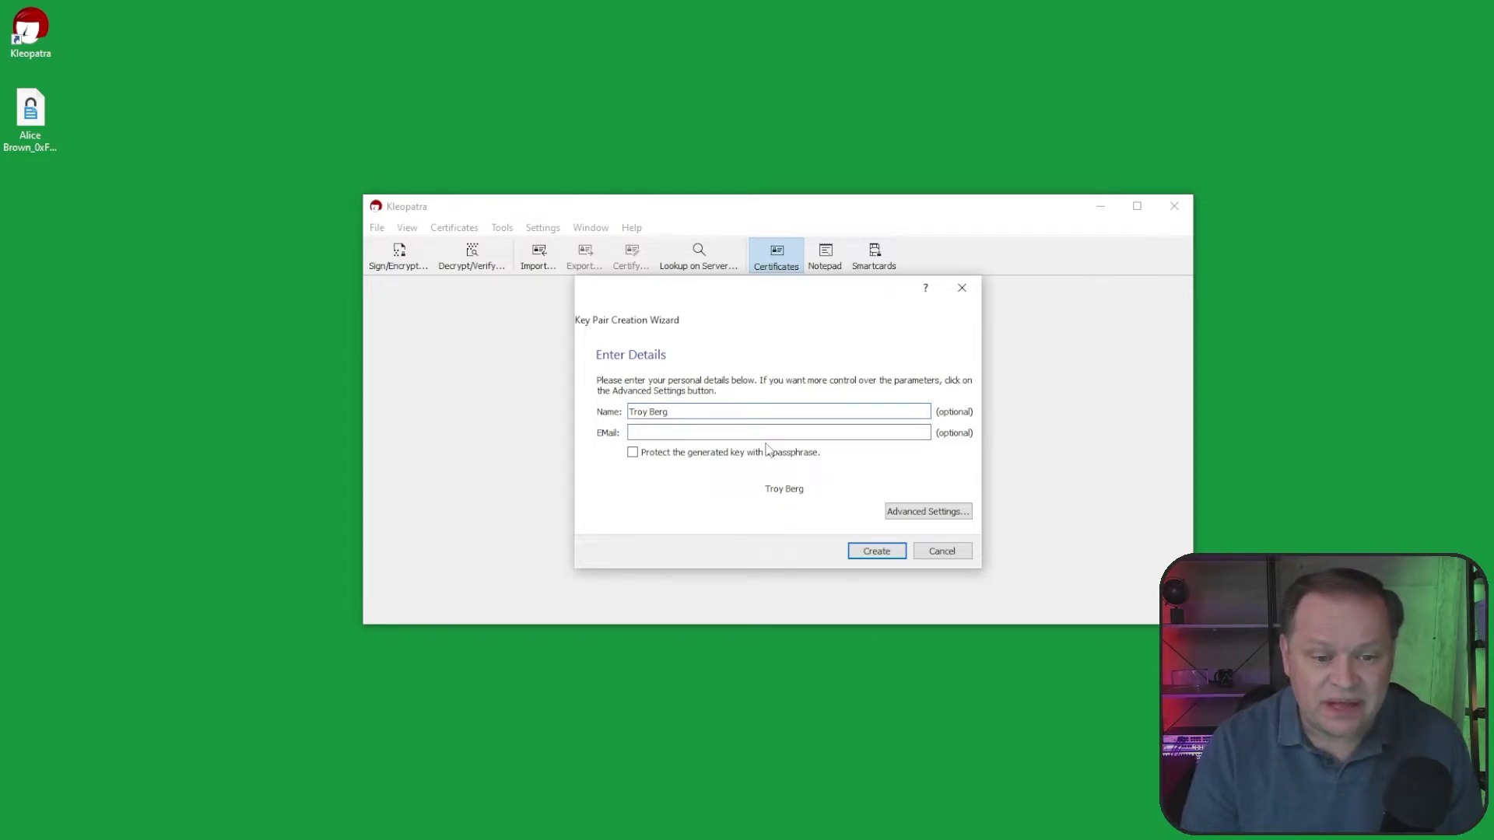
pyautogui.click(664, 456)
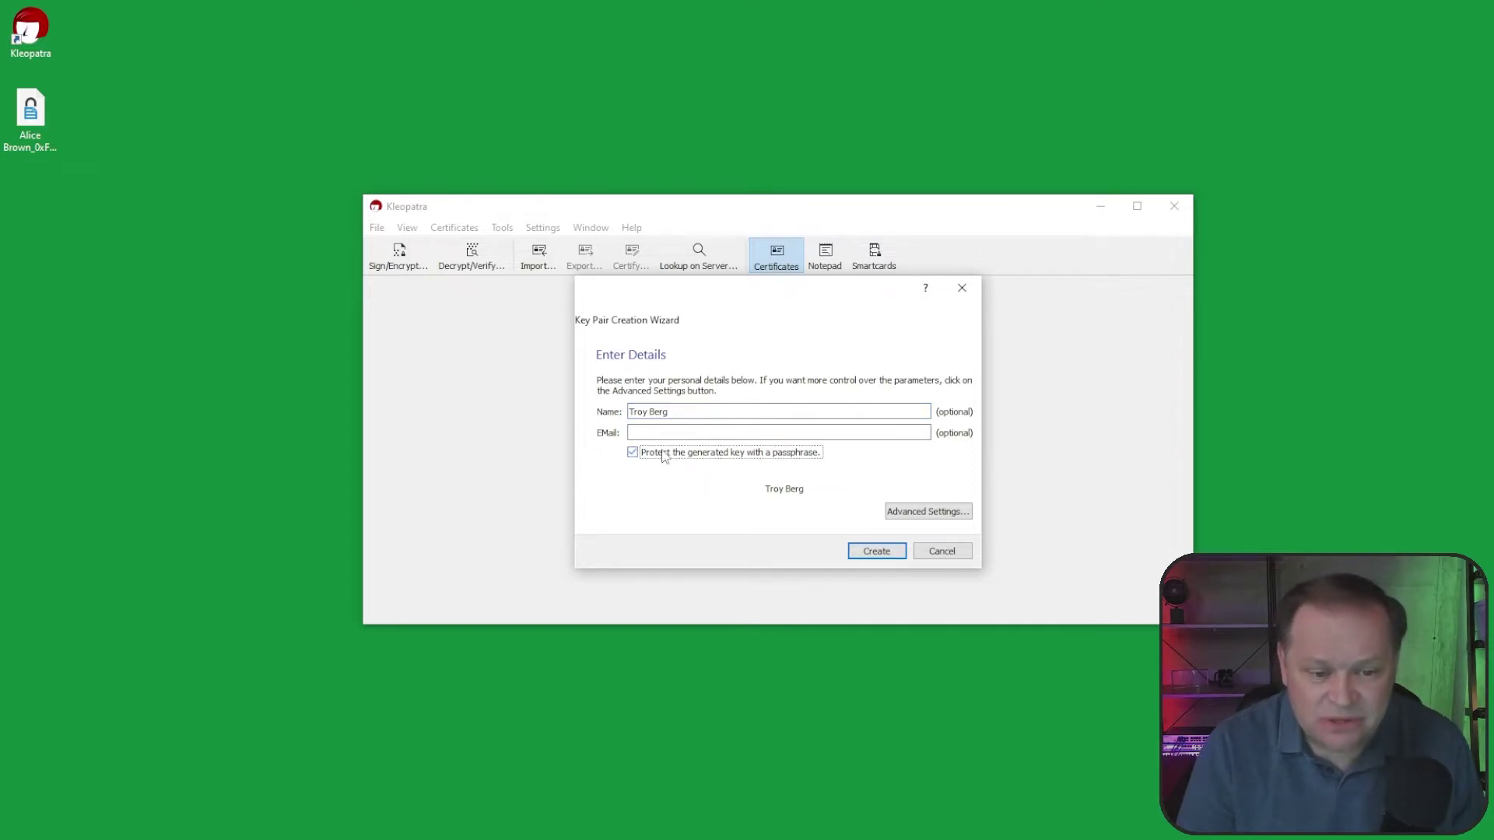
# Step: Keep the default ECDSA/EdDSA settings and generate the key with its passphrase
pyautogui.click(934, 513)
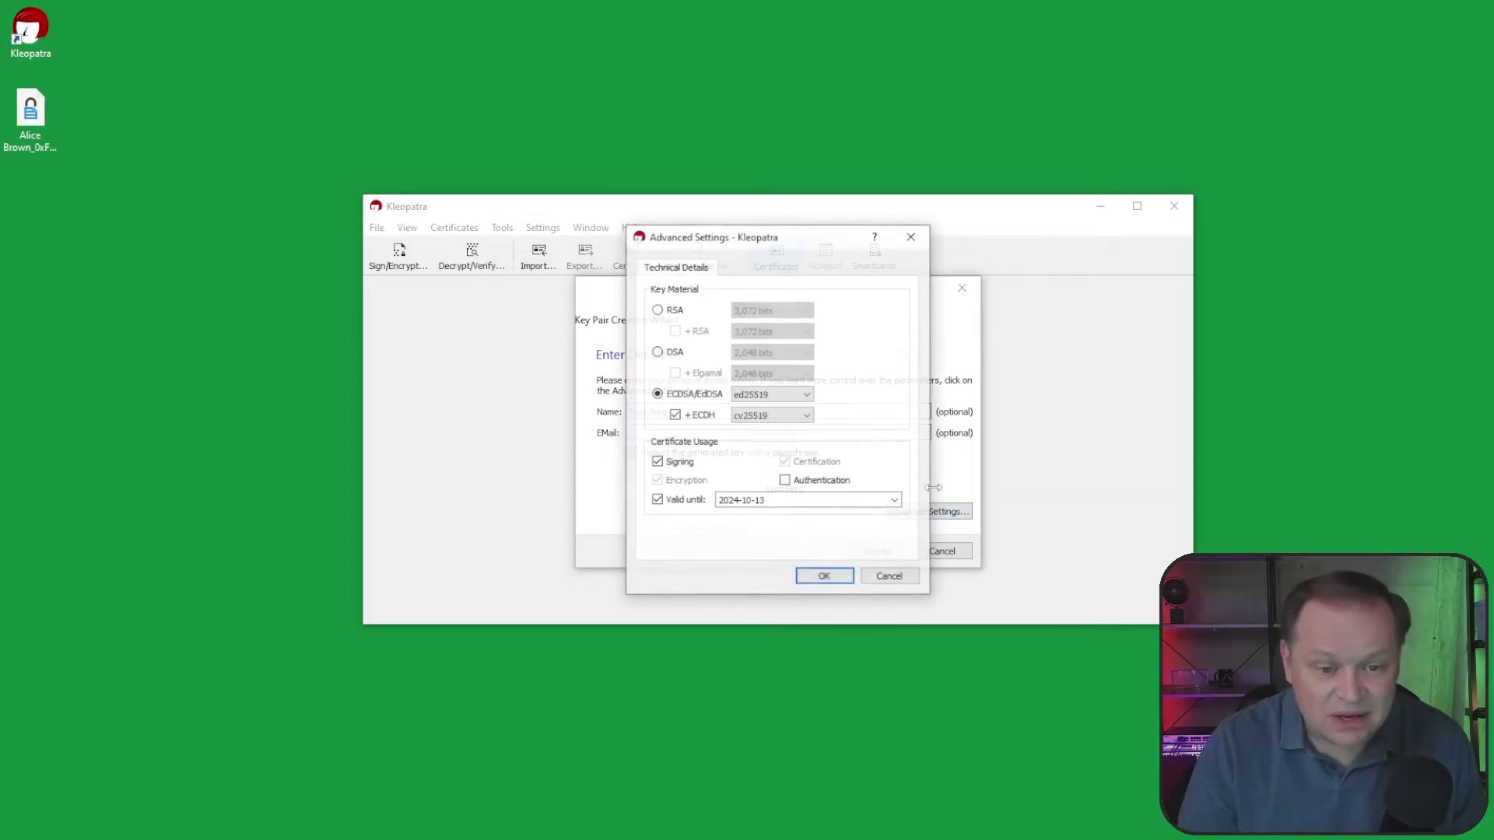
pyautogui.click(824, 576)
pyautogui.click(881, 554)
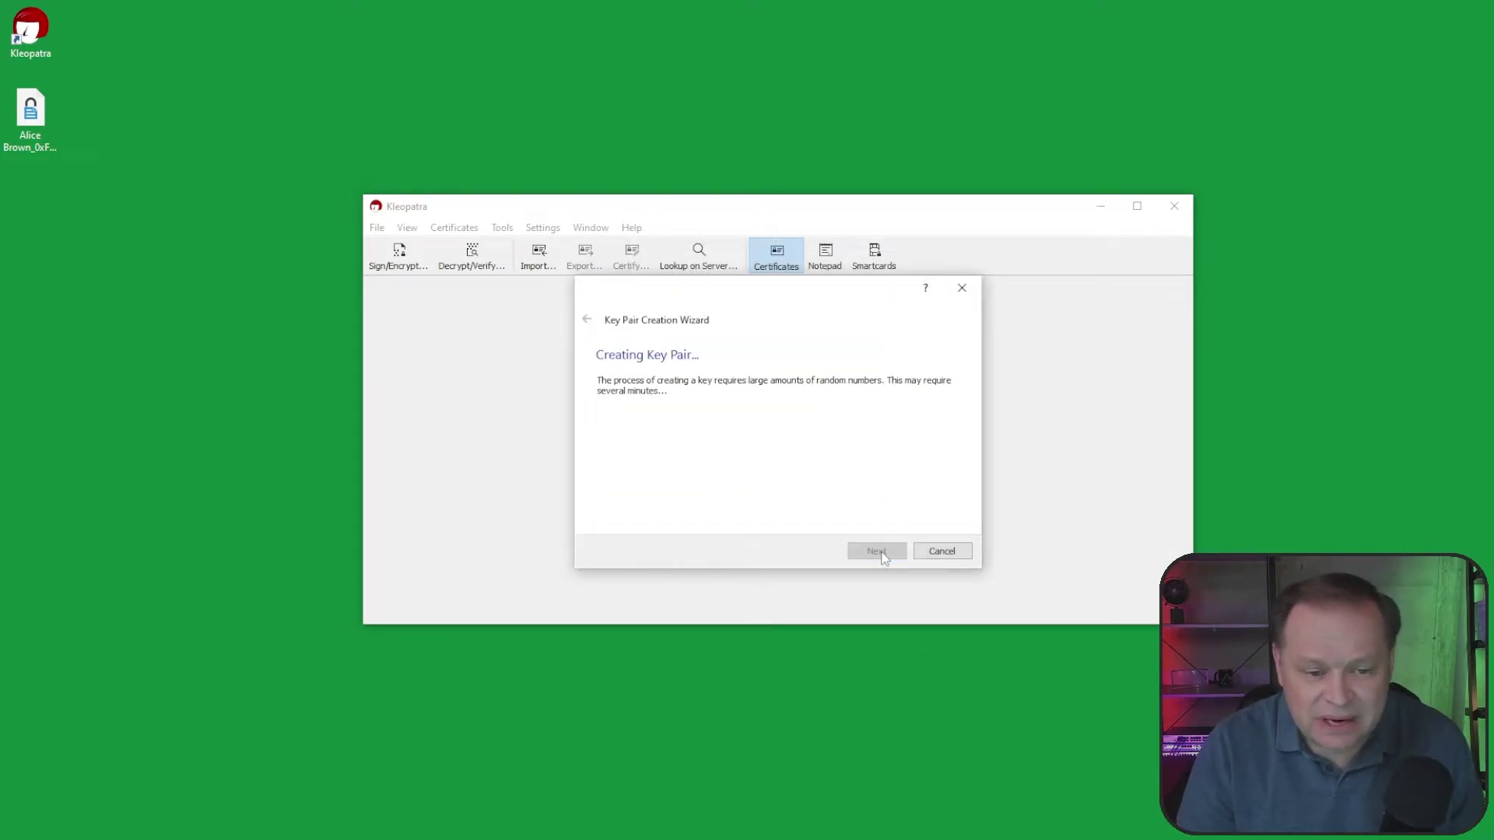
pyautogui.write('••••••••••••••••')
pyautogui.press('Return')
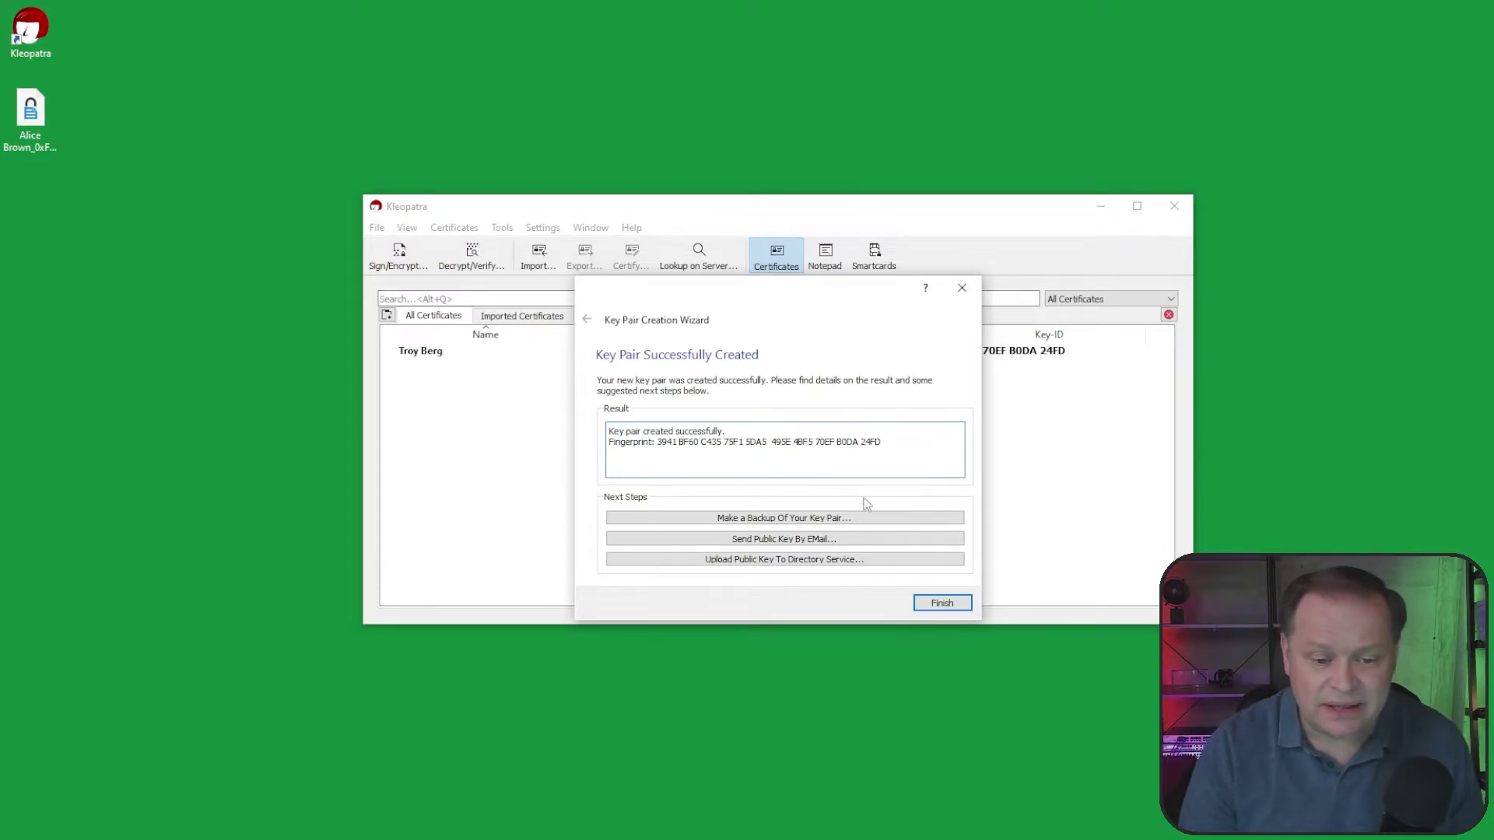
pyautogui.click(826, 518)
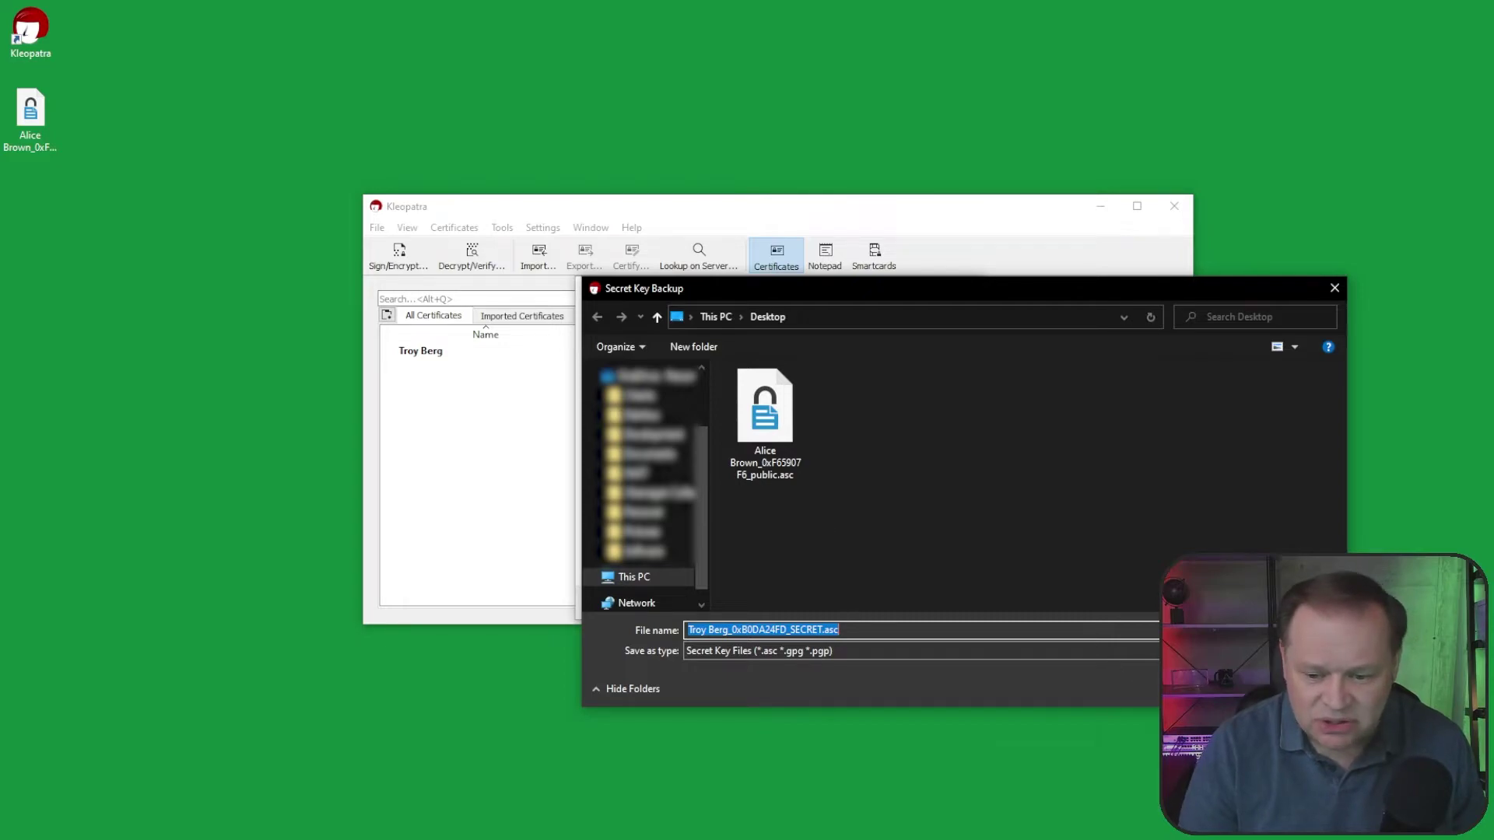
# Step: Save the secret key backup to the Desktop, confirming with the key passphrase
pyautogui.click(1226, 690)
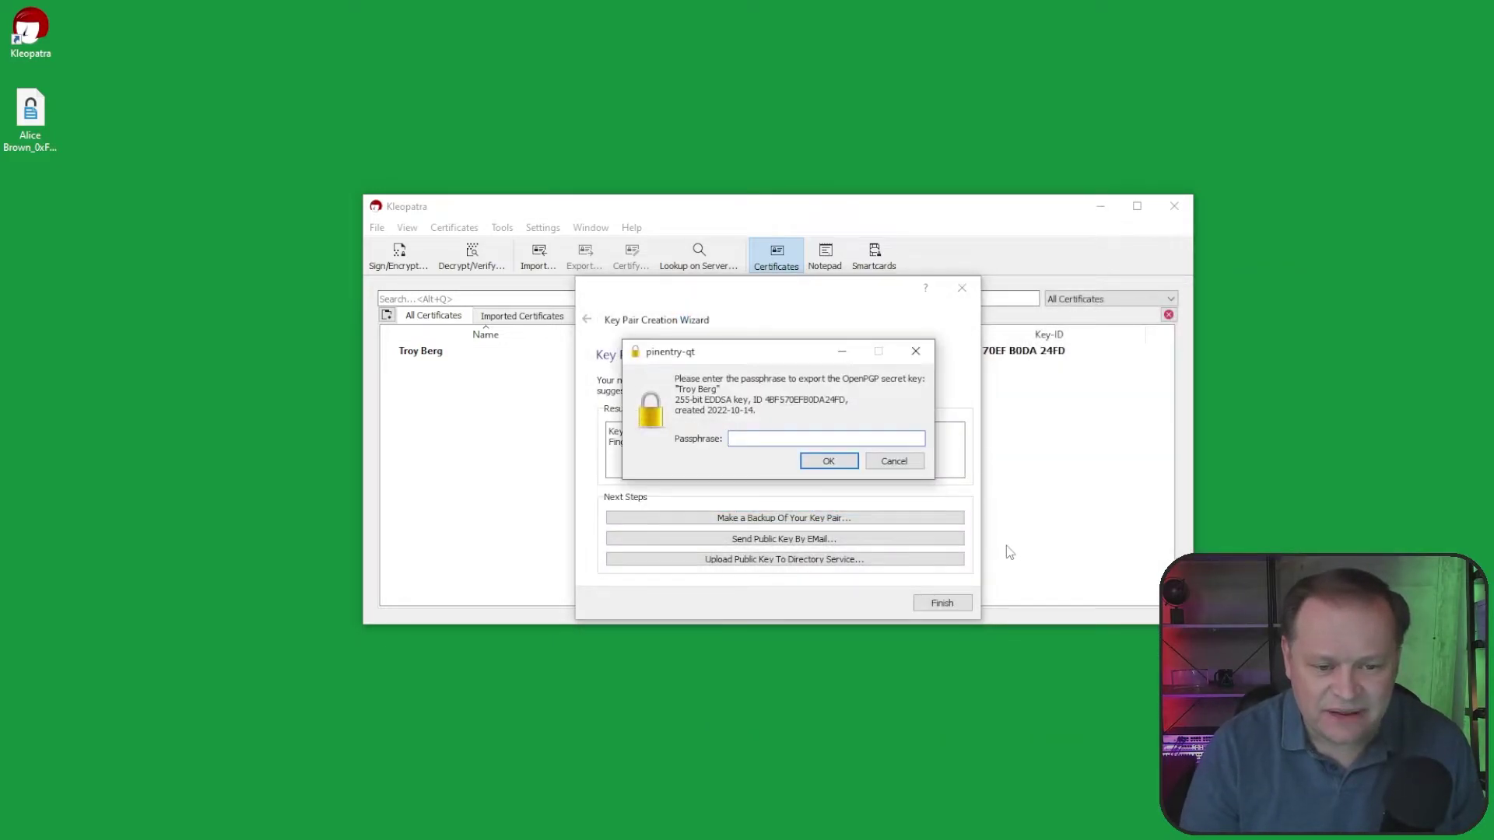
pyautogui.write('********')
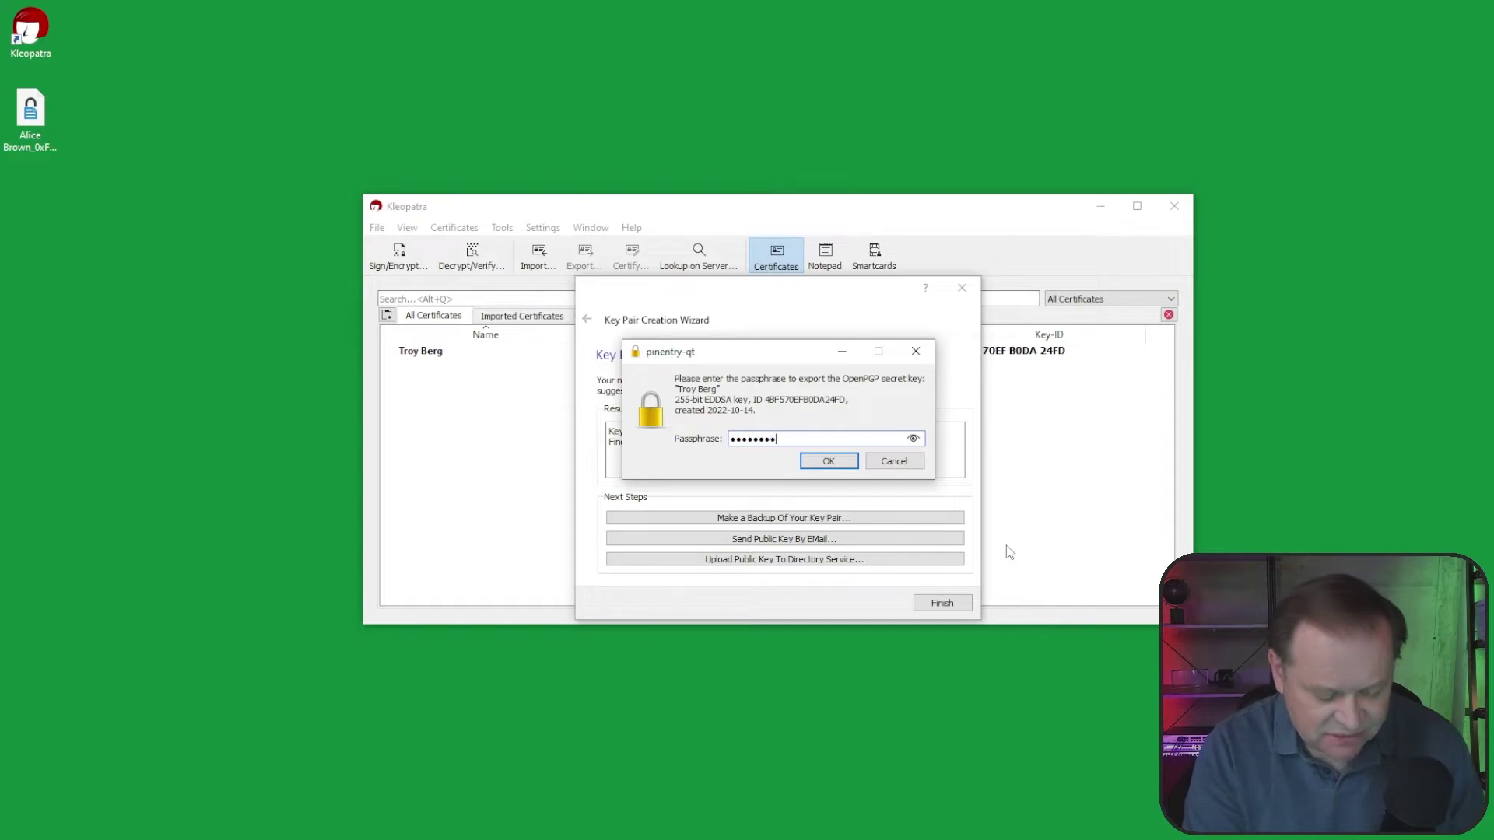
pyautogui.press('Return')
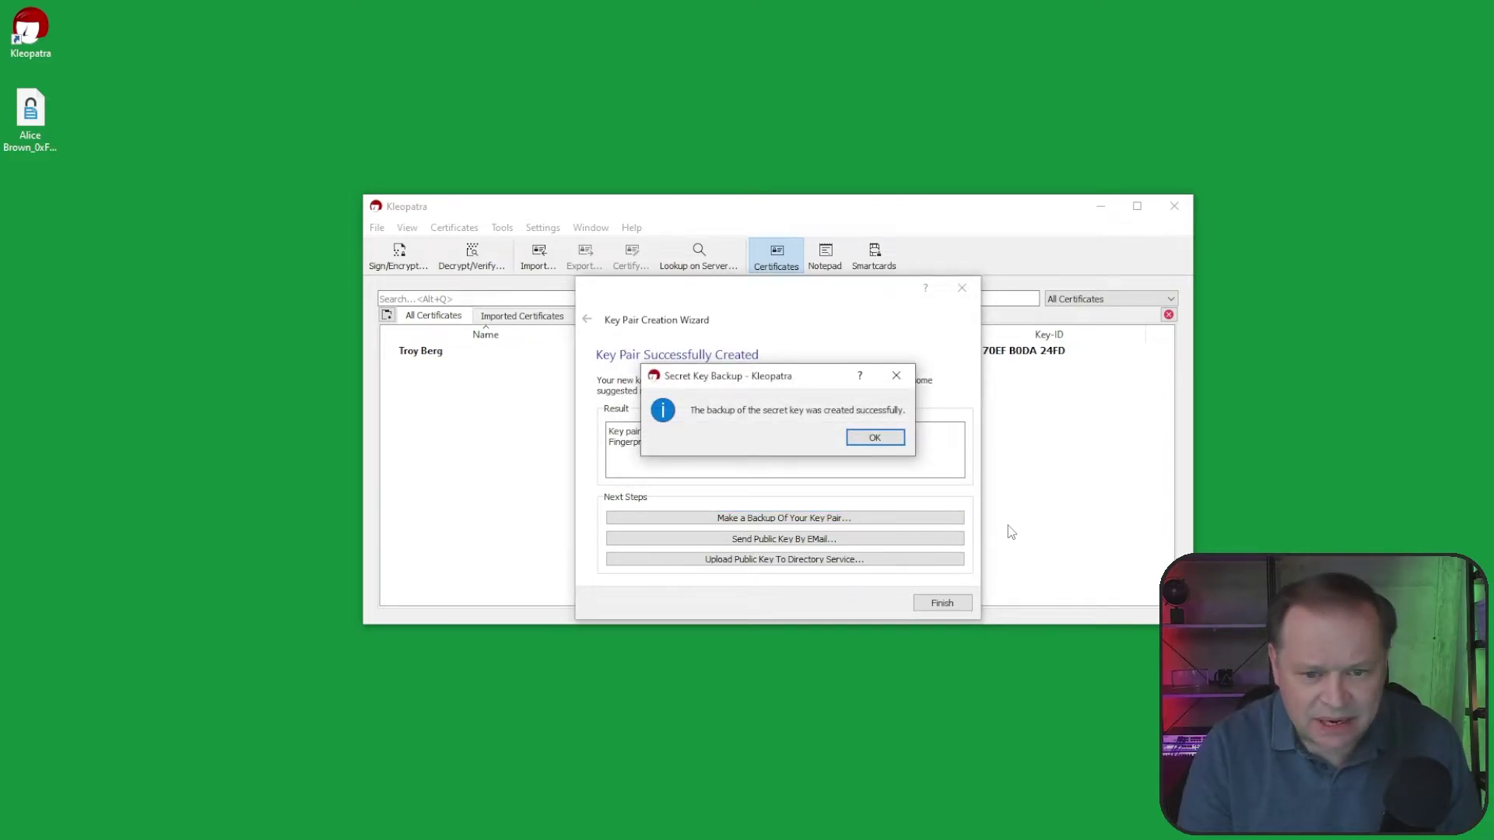
pyautogui.click(875, 438)
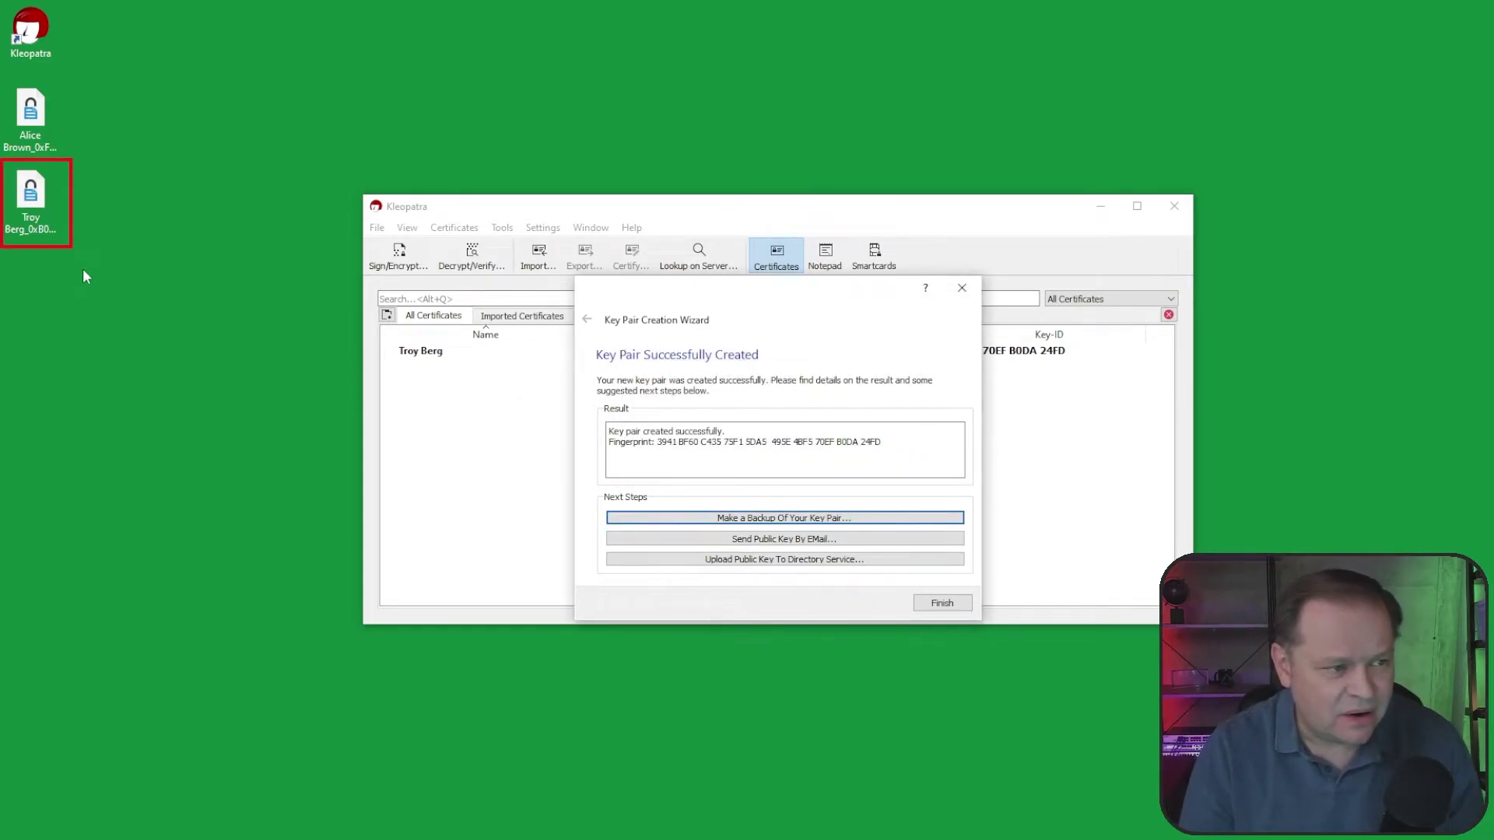
# Step: Arrange the key files at the desktop's top left and close the key creation wizard
pyautogui.moveTo(30, 113); pyautogui.dragTo(209, 99)
pyautogui.moveTo(50, 181); pyautogui.dragTo(91, 121)
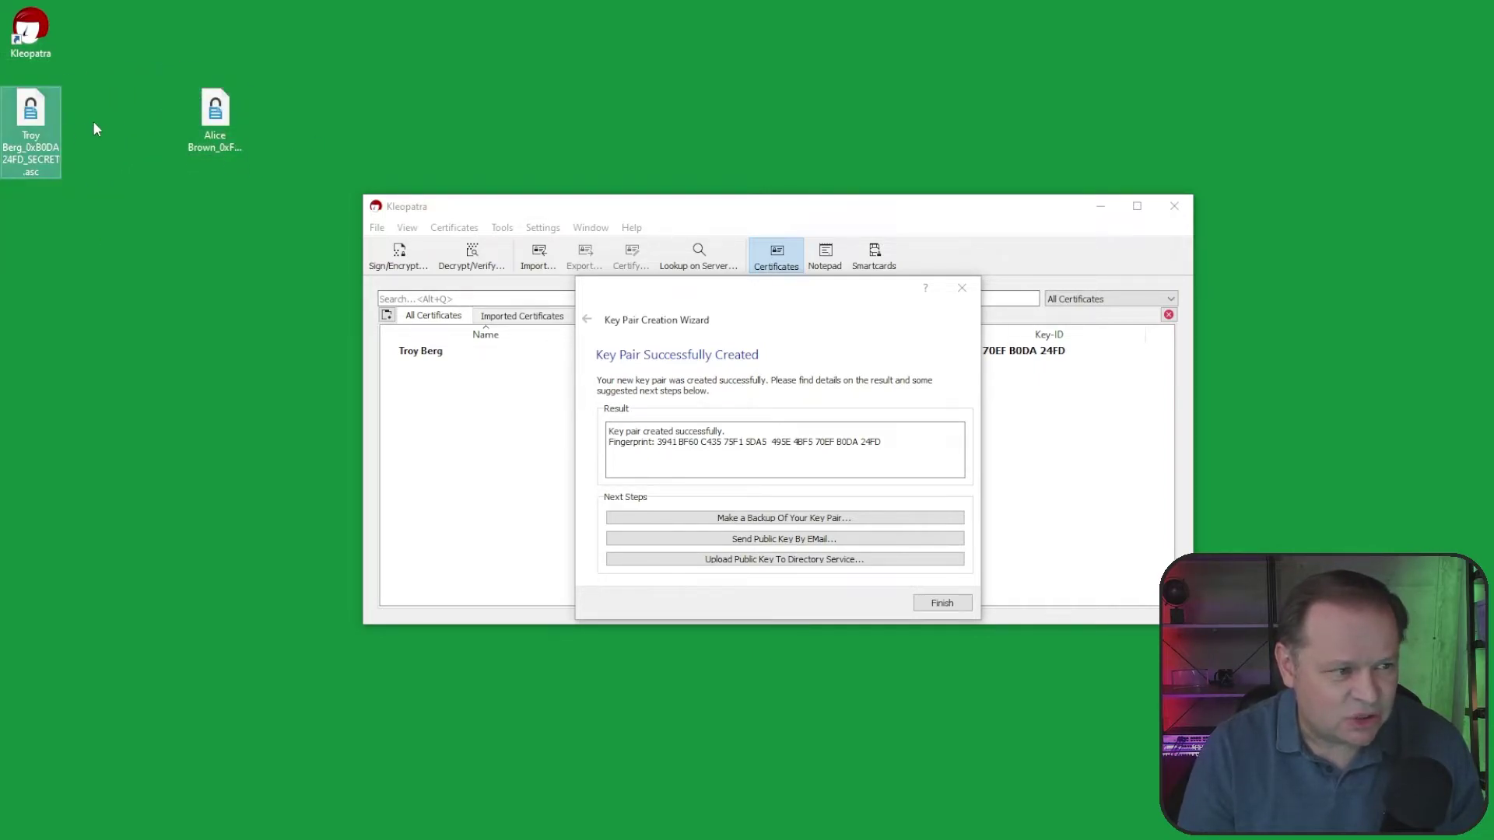
pyautogui.click(942, 603)
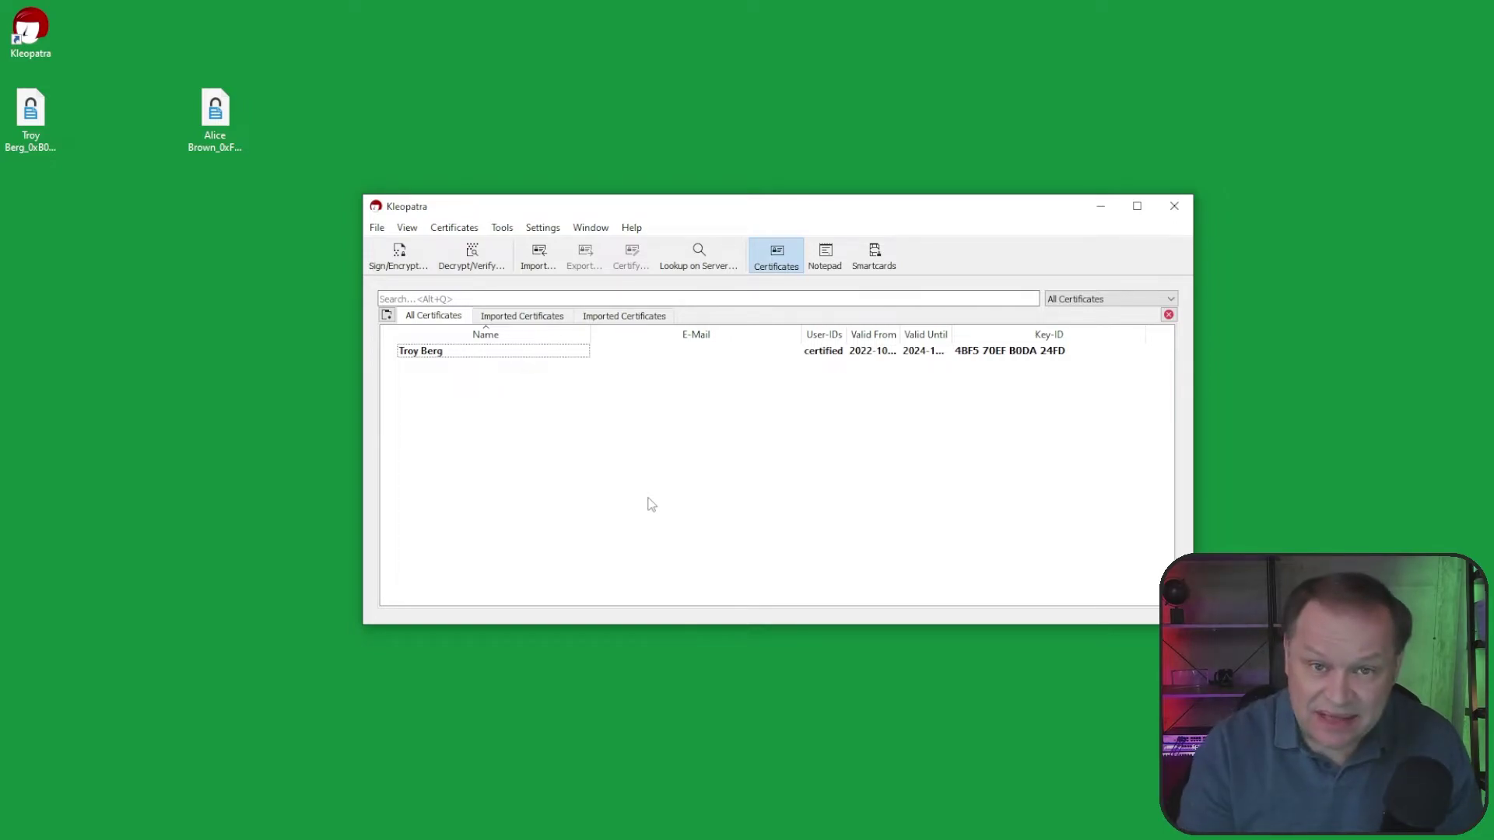
# Step: Export the new public certificate to the Desktop under its suggested _public.asc name
pyautogui.rightClick(437, 353)
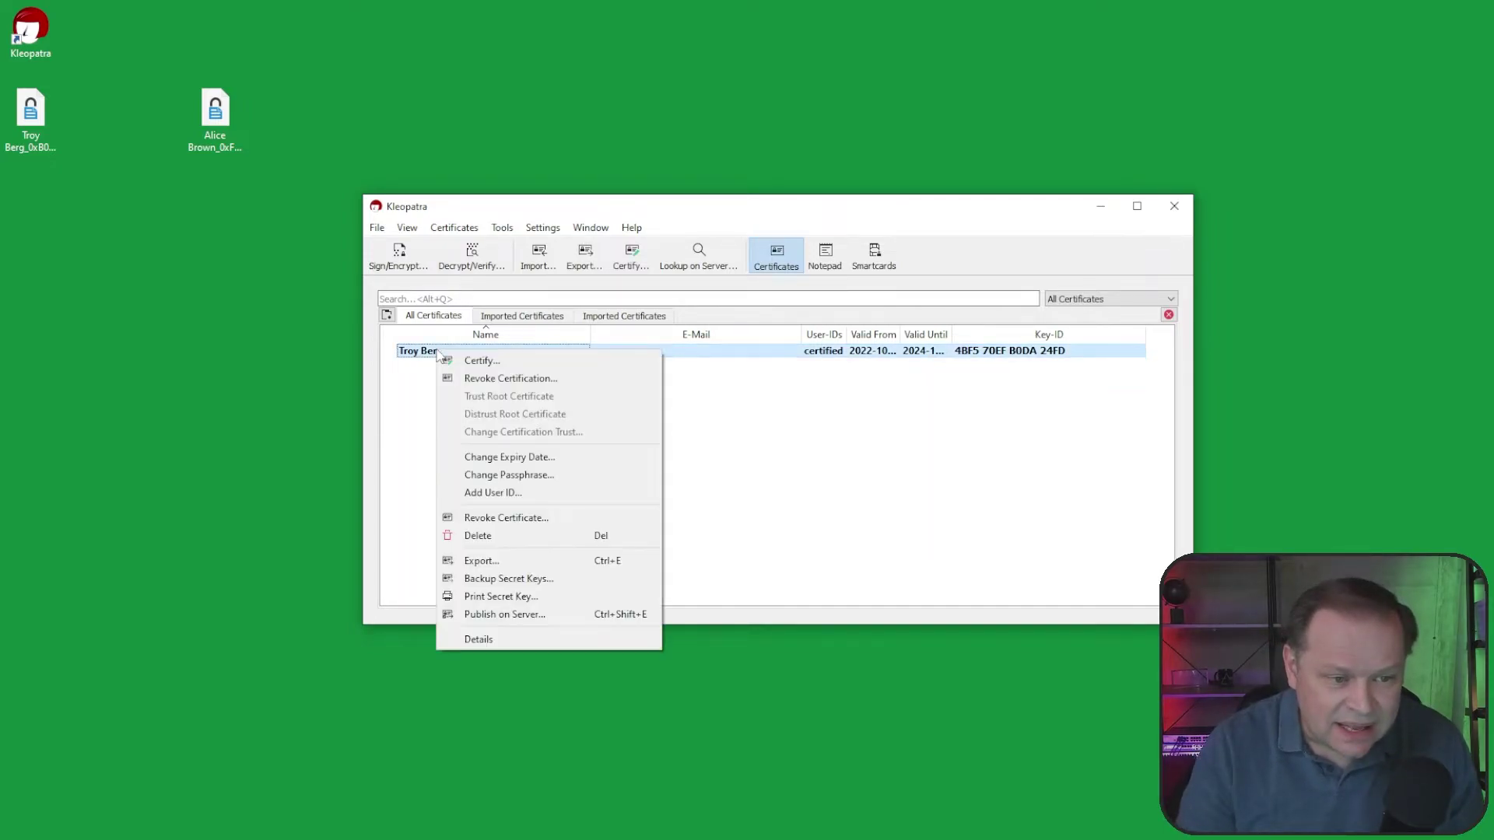
pyautogui.click(502, 561)
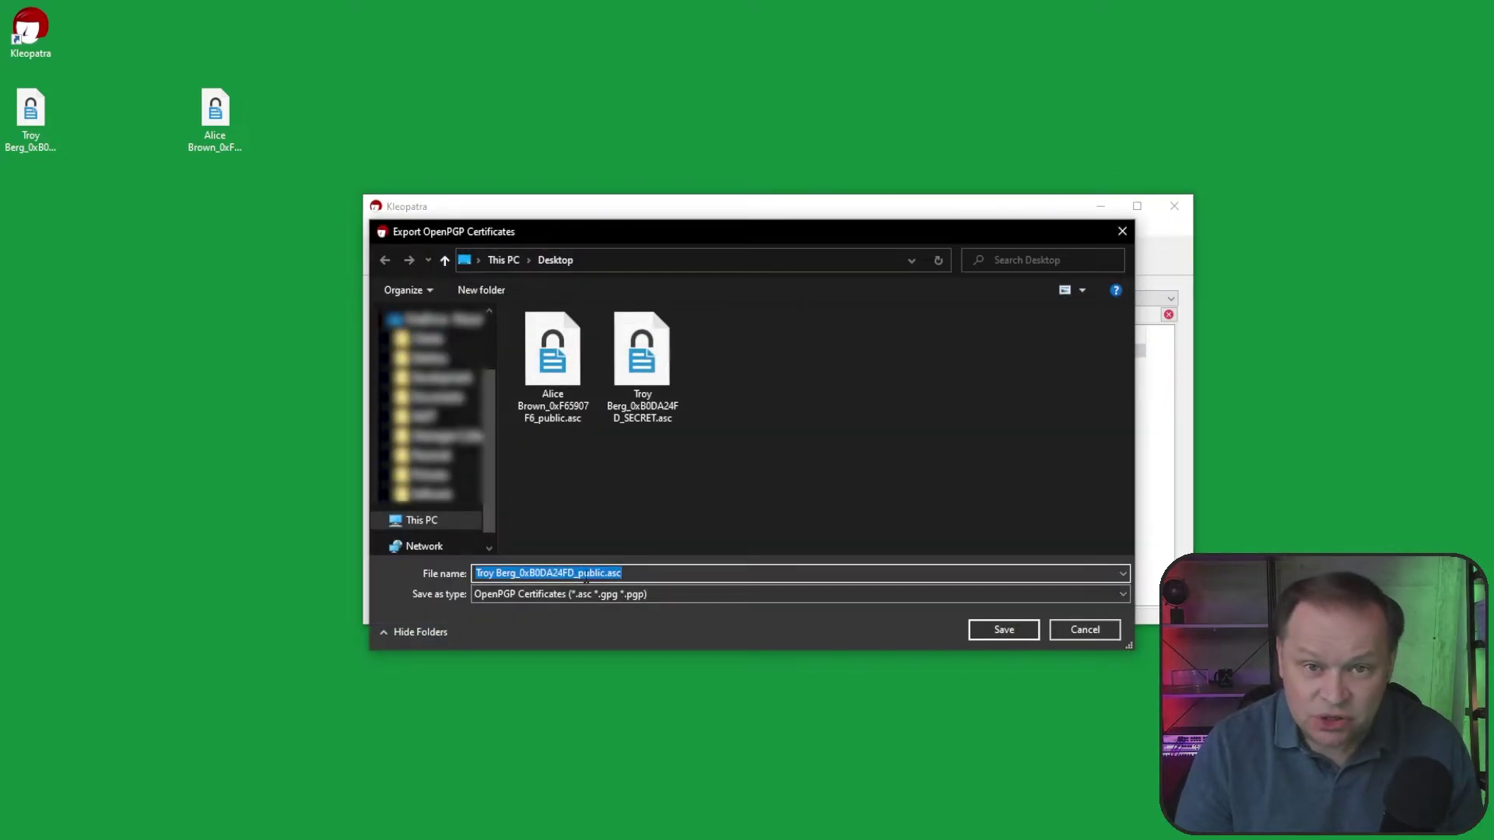
pyautogui.click(1000, 629)
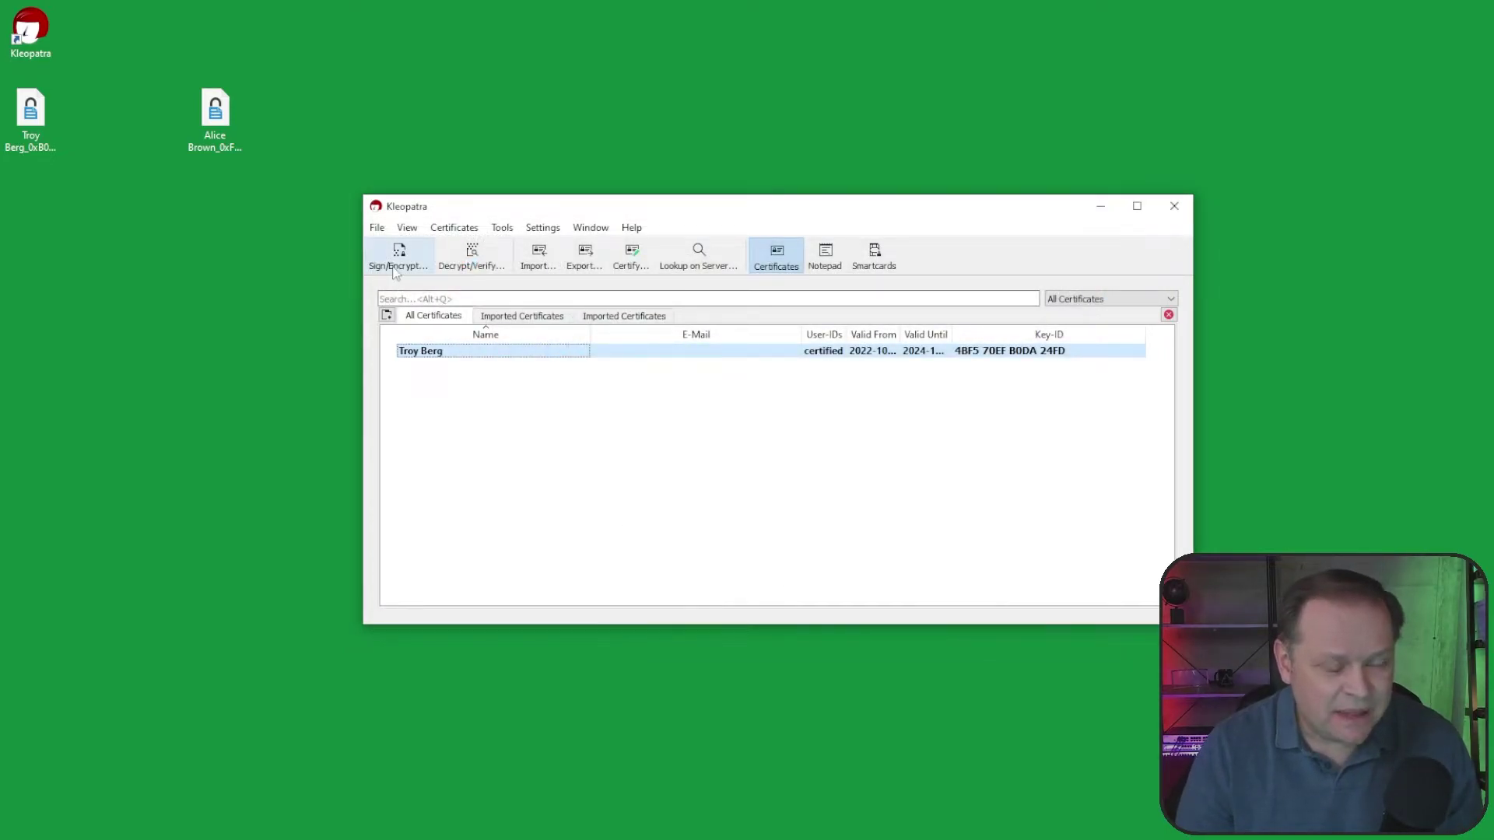
# Step: Select the new key files on the desktop, then the other user's public key file
pyautogui.click(31, 194)
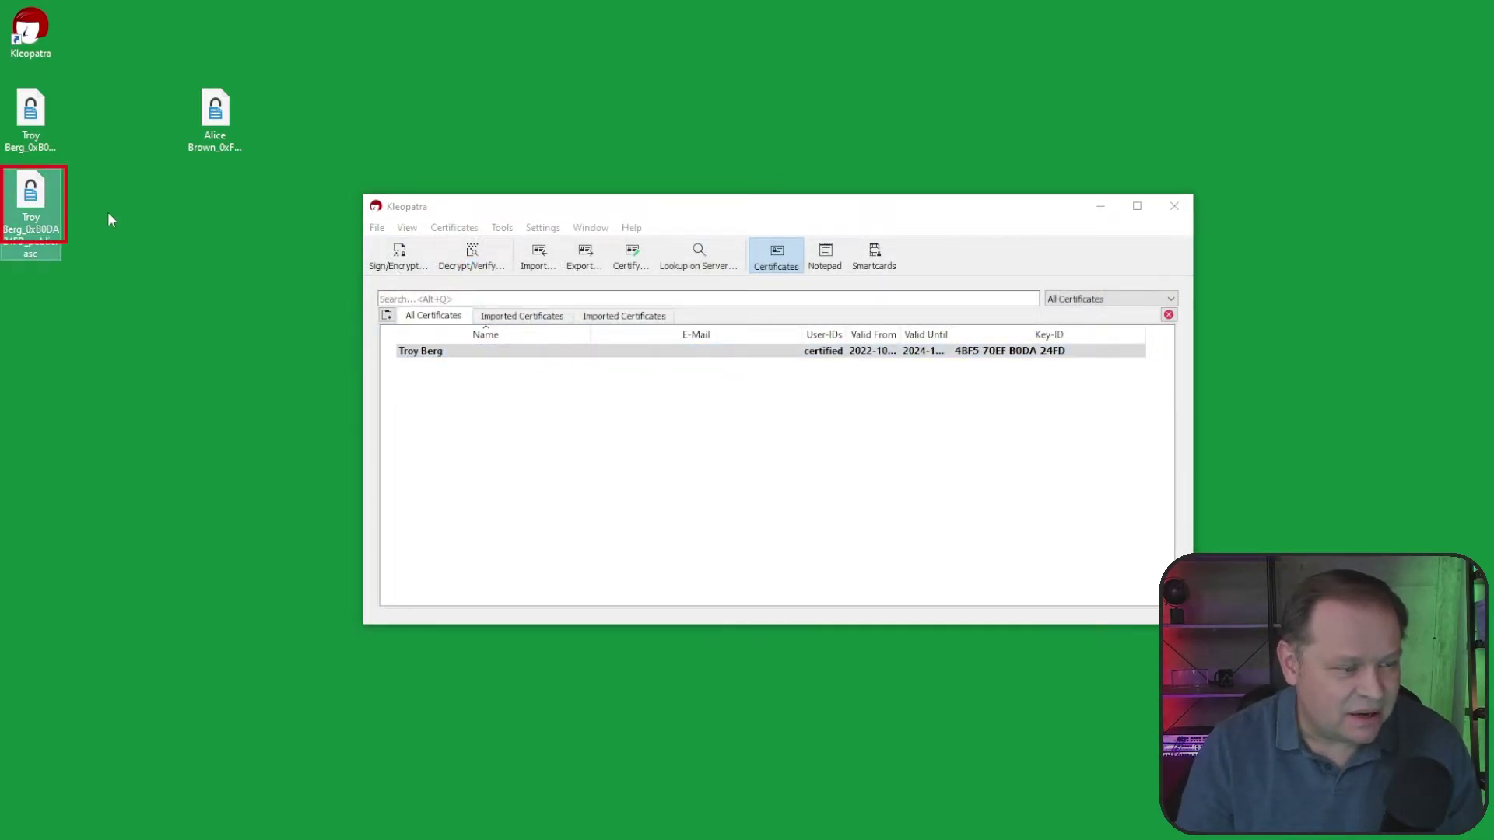
pyautogui.moveTo(97, 93); pyautogui.dragTo(36, 243)
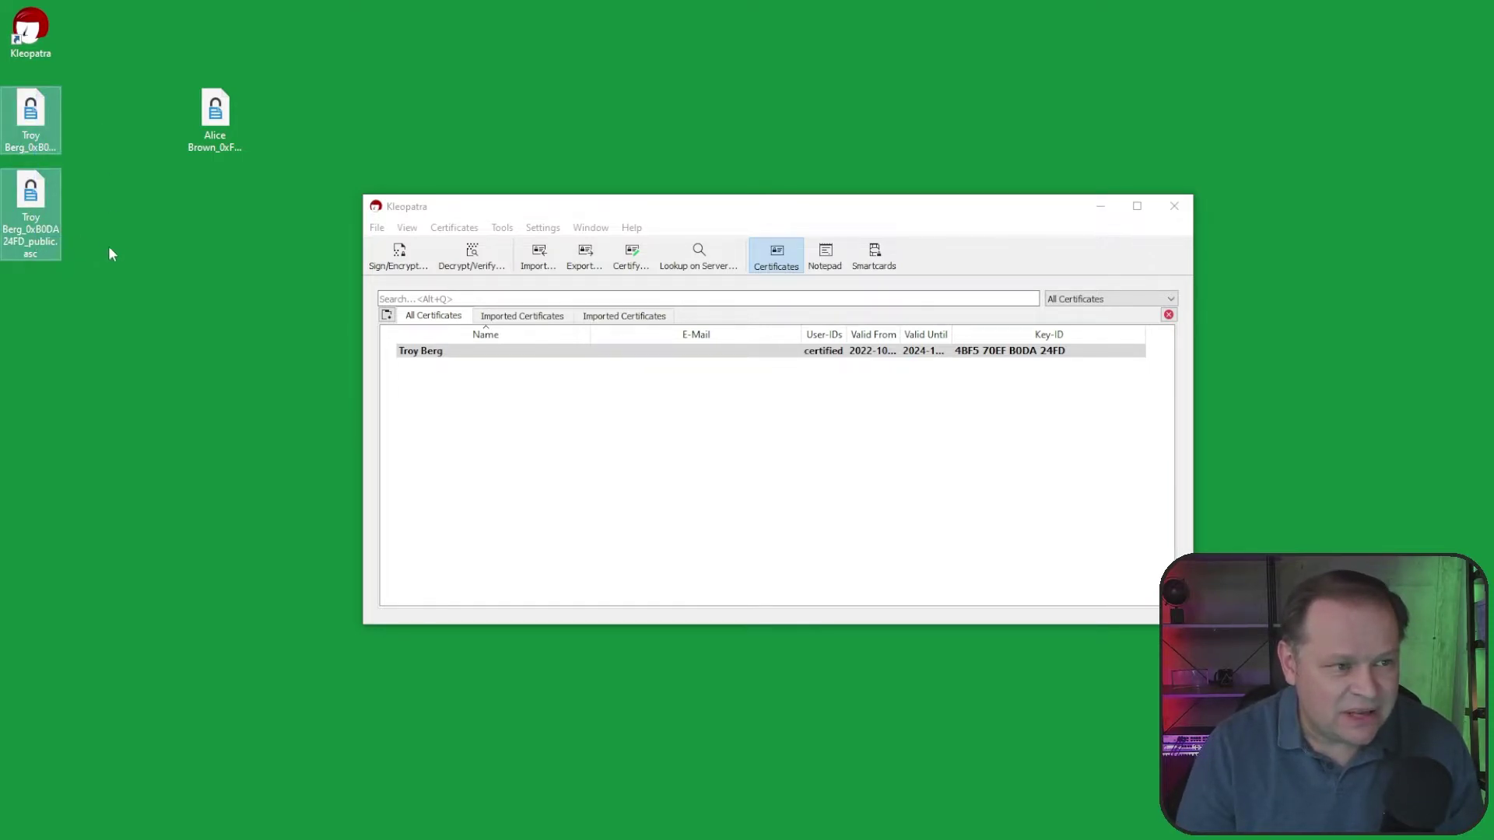
pyautogui.click(214, 117)
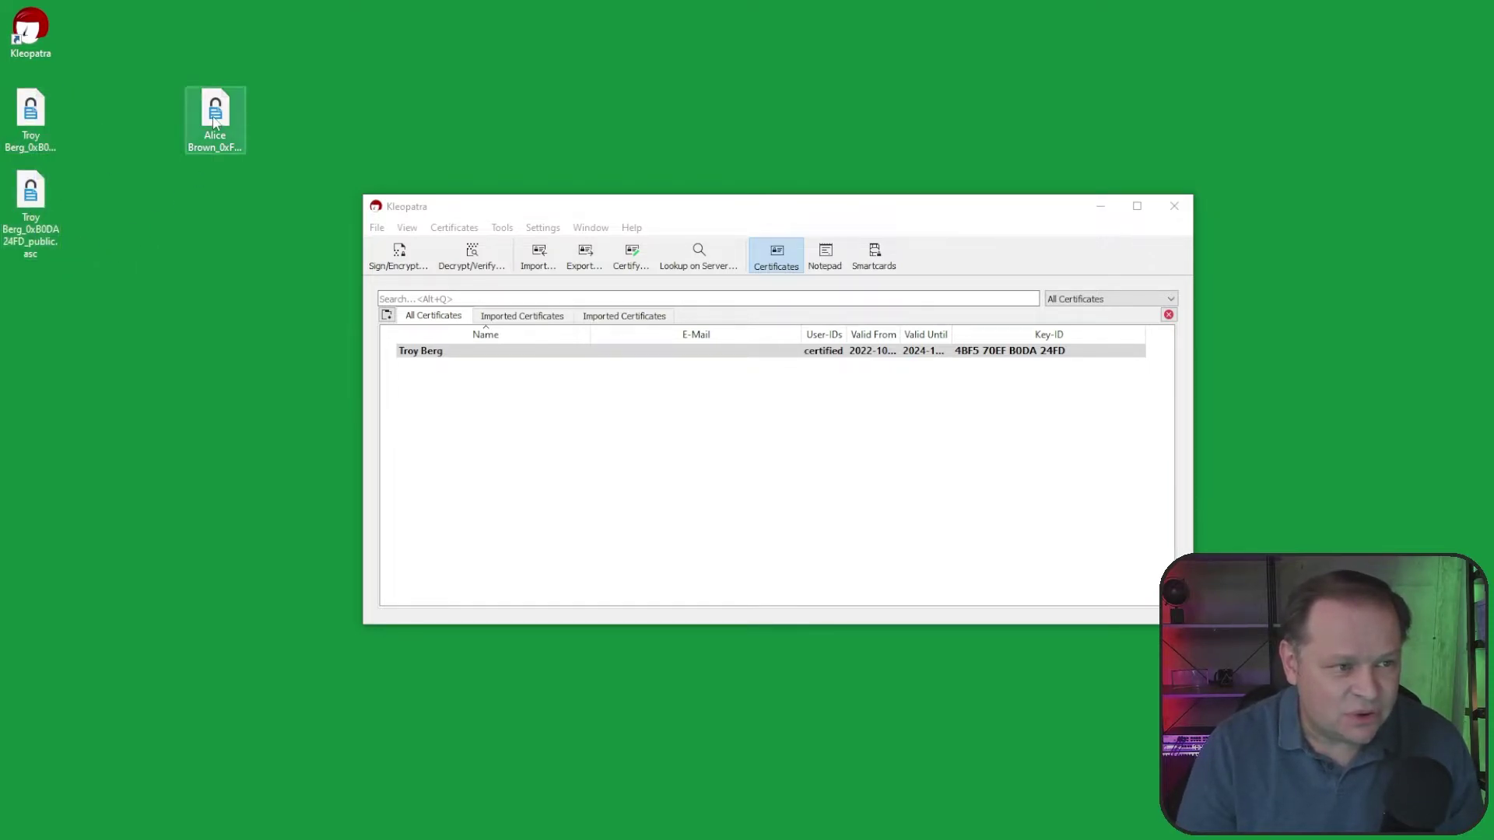
pyautogui.click(314, 128)
pyautogui.moveTo(290, 65)
pyautogui.mouseDown()
pyautogui.moveTo(133, 167)
pyautogui.moveTo(327, 117)
pyautogui.mouseUp()
pyautogui.press('Escape')
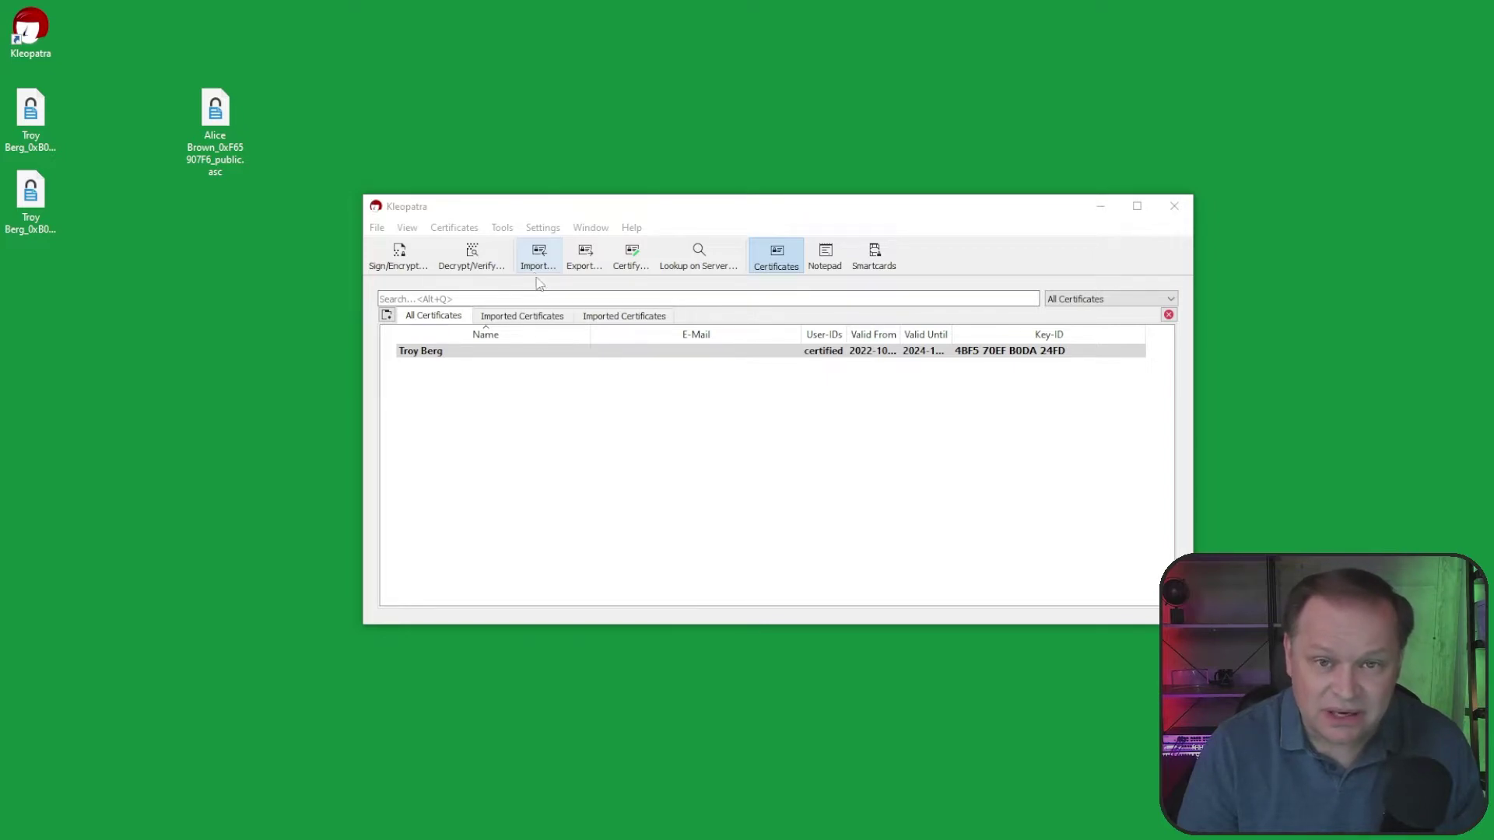
# Step: Import the other user's public key file via More GpgEX options > Import keys
pyautogui.rightClick(216, 127)
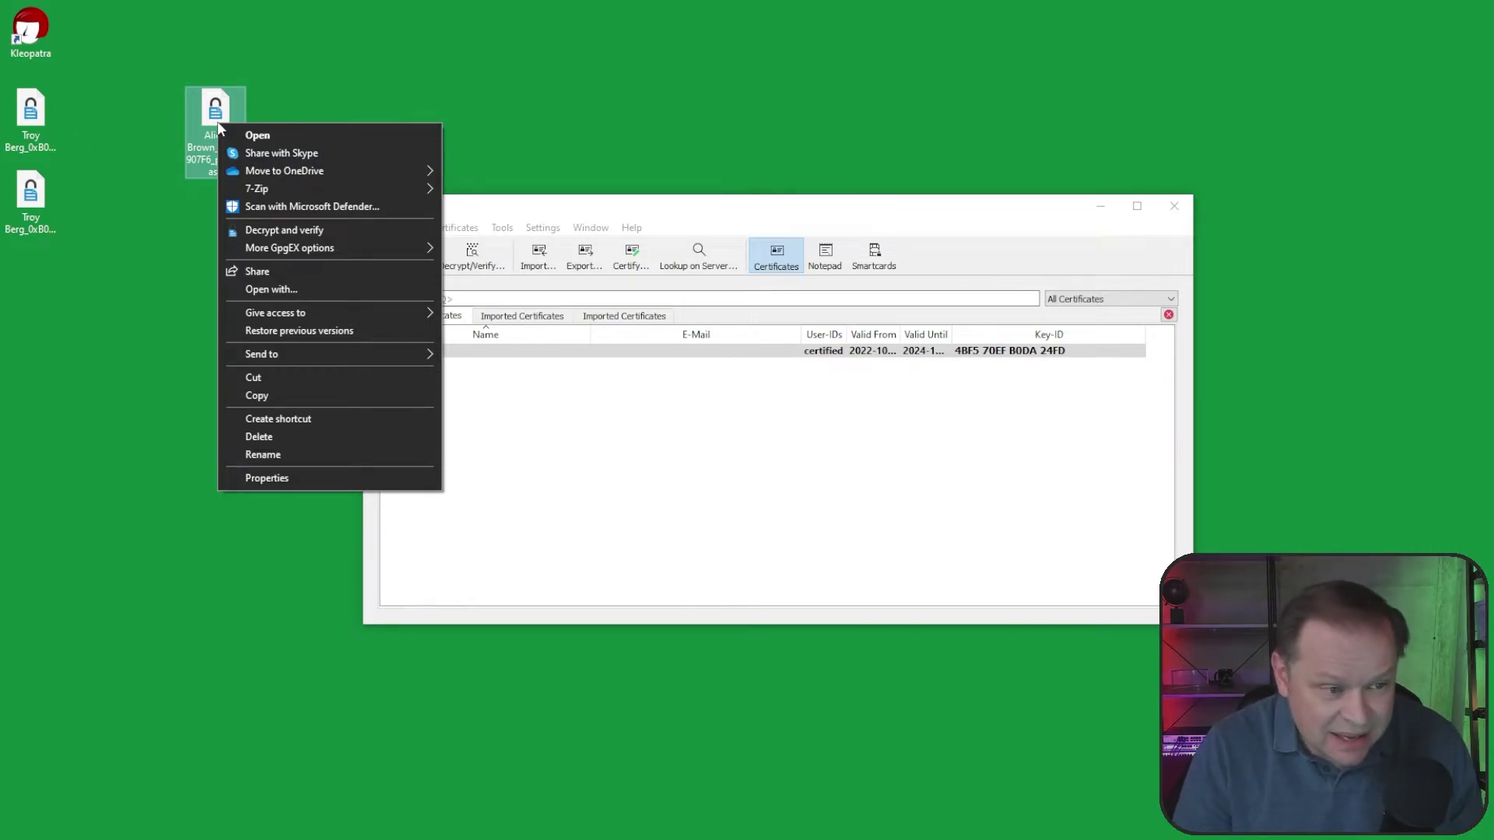
pyautogui.moveTo(338, 249)
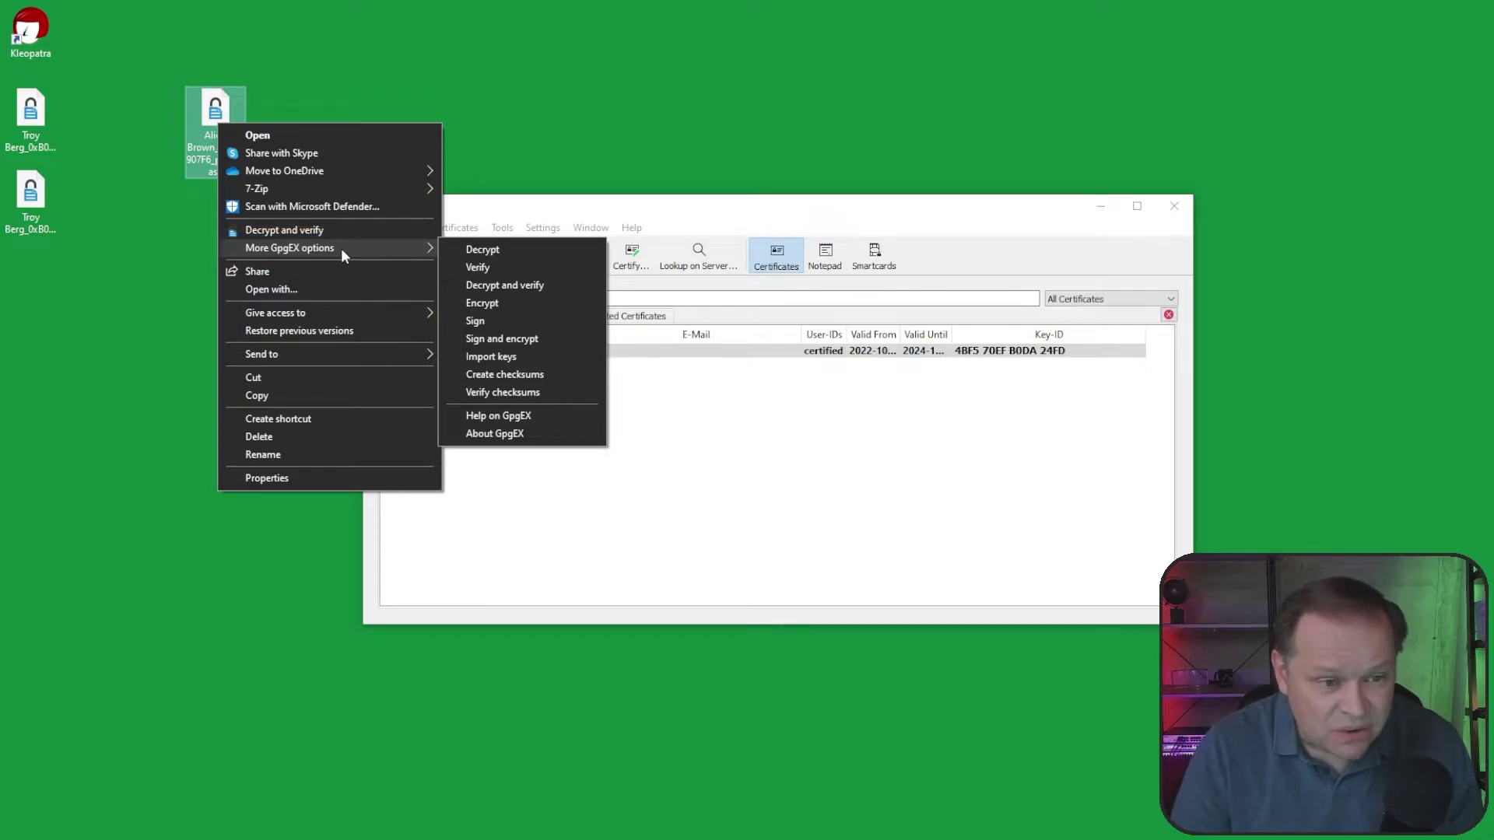
pyautogui.click(511, 353)
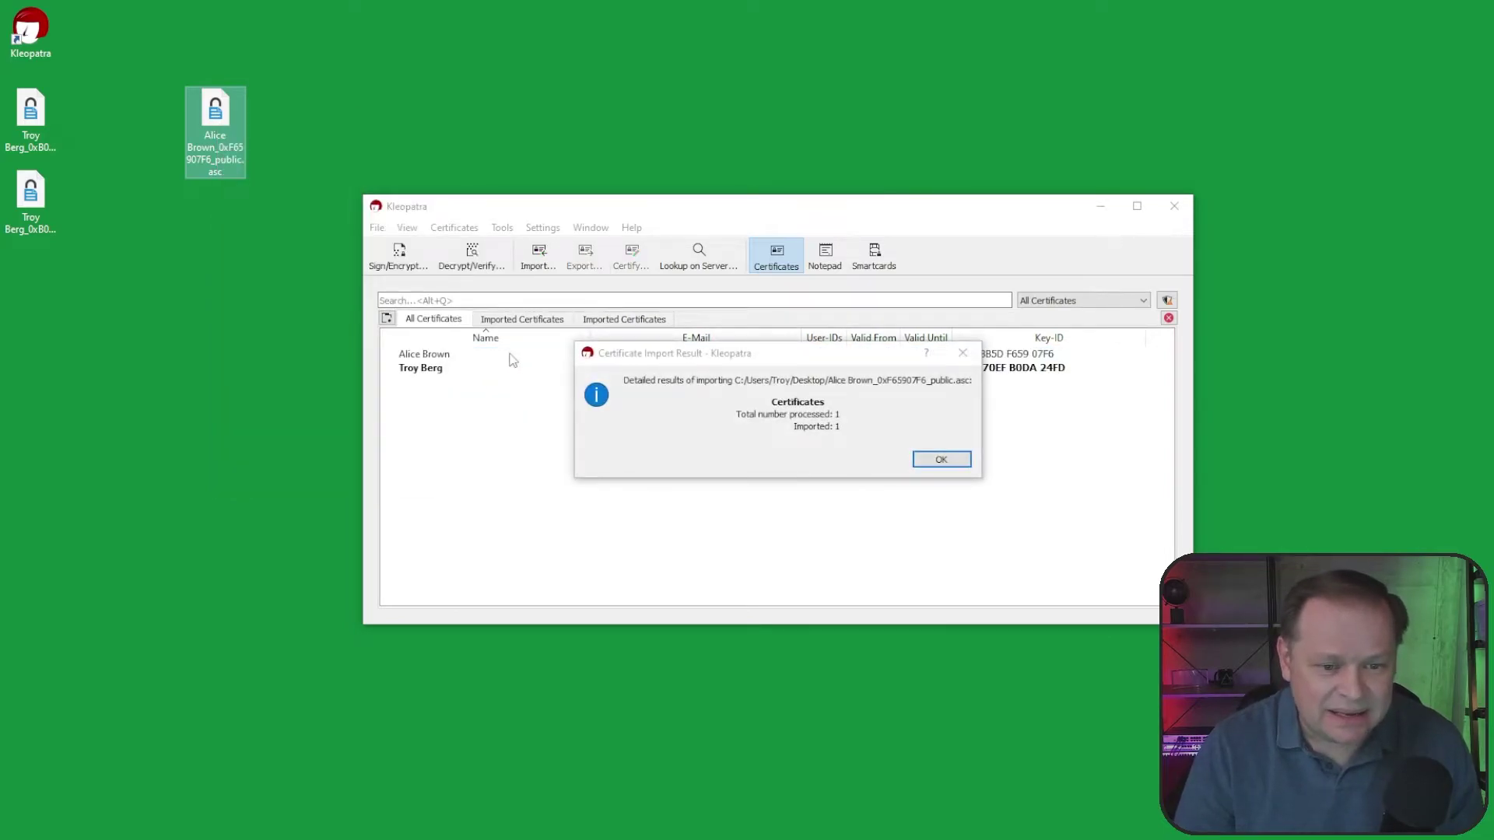
pyautogui.click(941, 460)
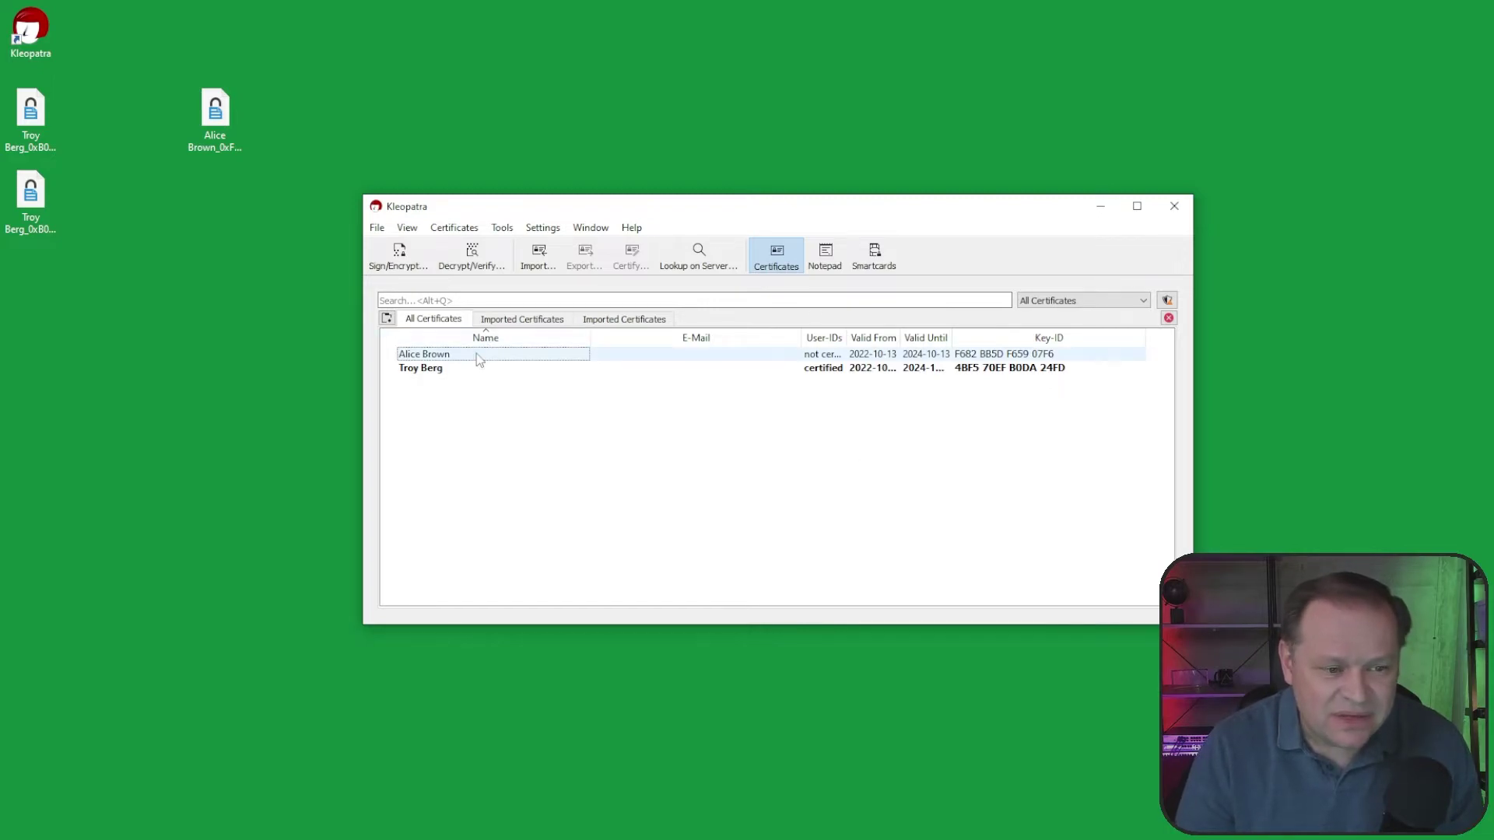
# Step: Widen the User-IDs column in Kleopatra's certificate list
pyautogui.moveTo(479, 359)
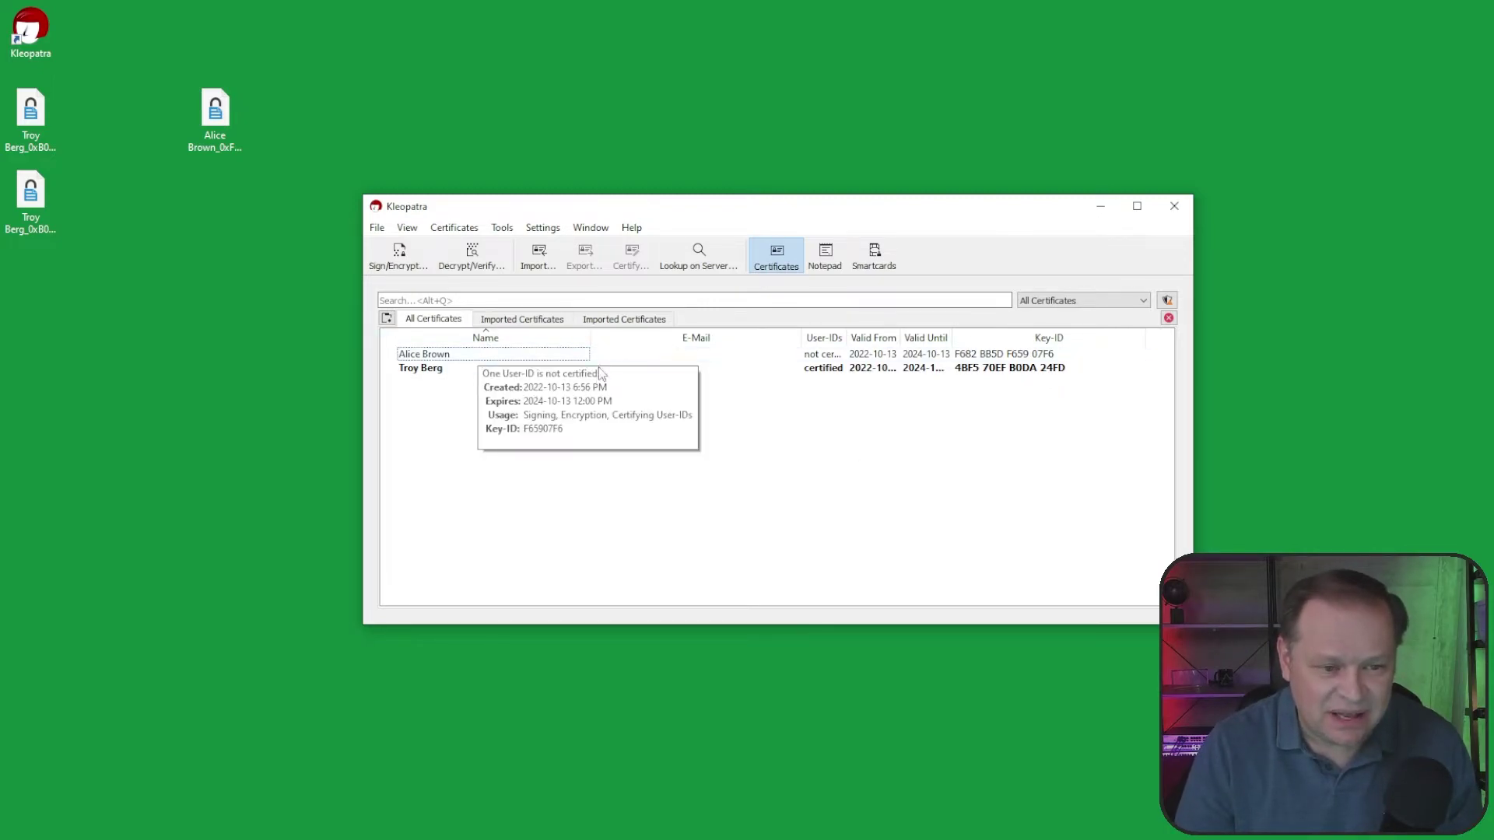
pyautogui.moveTo(847, 340)
pyautogui.mouseDown()
pyautogui.moveTo(893, 340)
pyautogui.moveTo(856, 321)
pyautogui.moveTo(770, 373)
pyautogui.moveTo(887, 389)
pyautogui.moveTo(883, 337)
pyautogui.mouseUp()
pyautogui.click(301, 610)
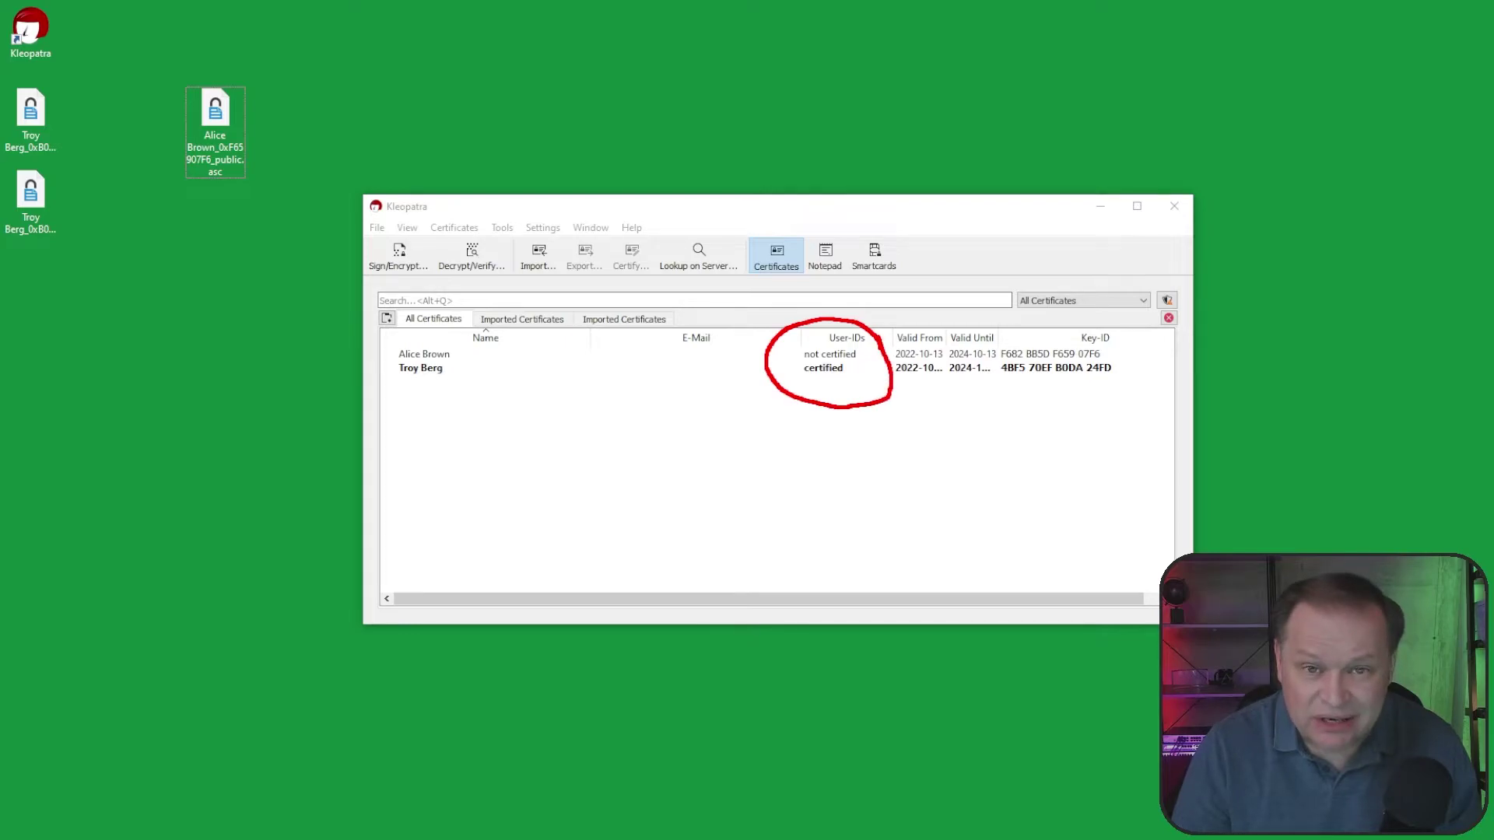
pyautogui.press('Escape')
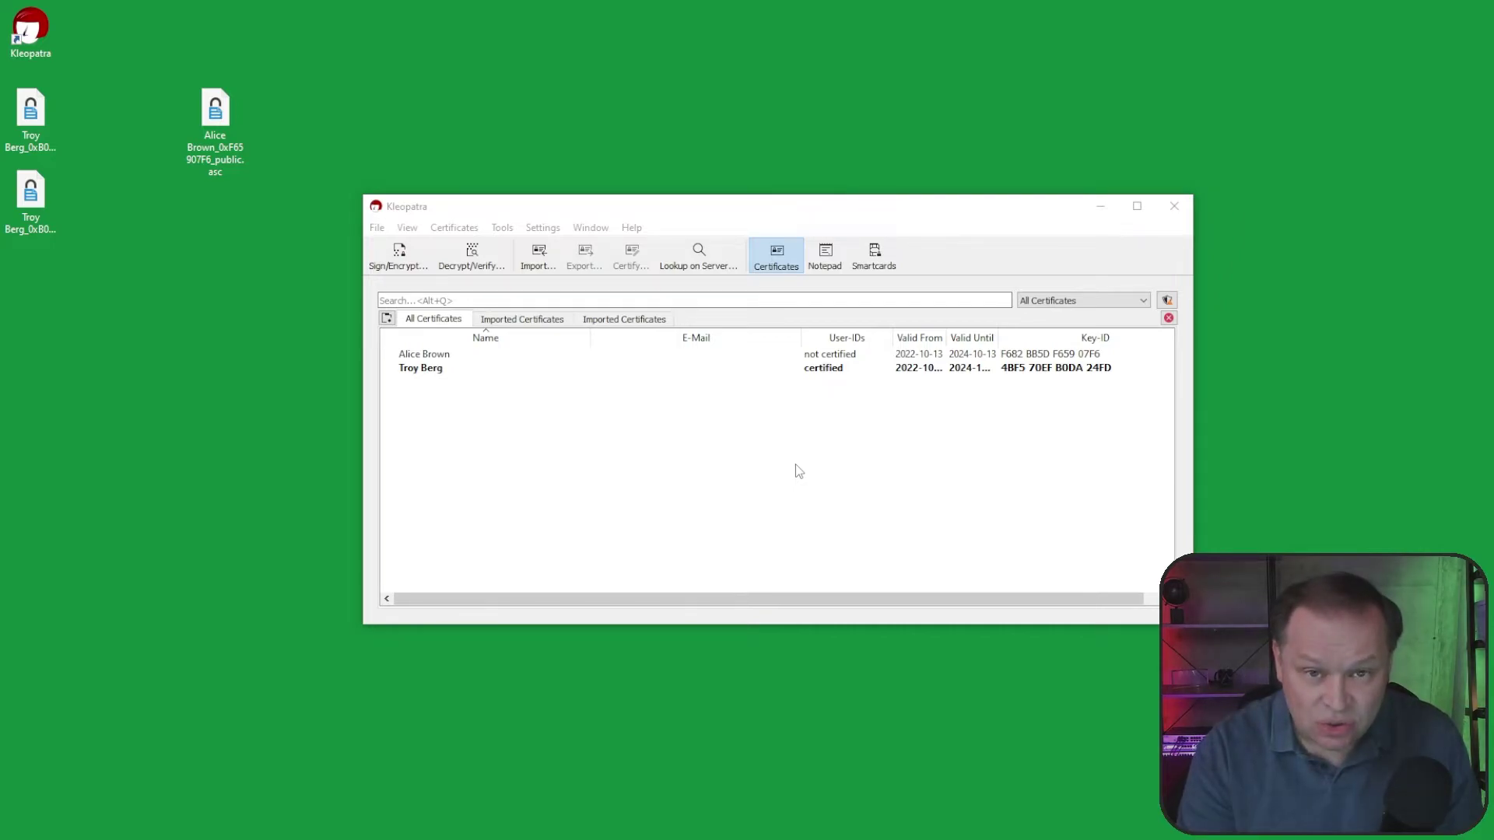
# Step: Certify the imported certificate with your own key, unlocking it with the key passphrase
pyautogui.rightClick(440, 360)
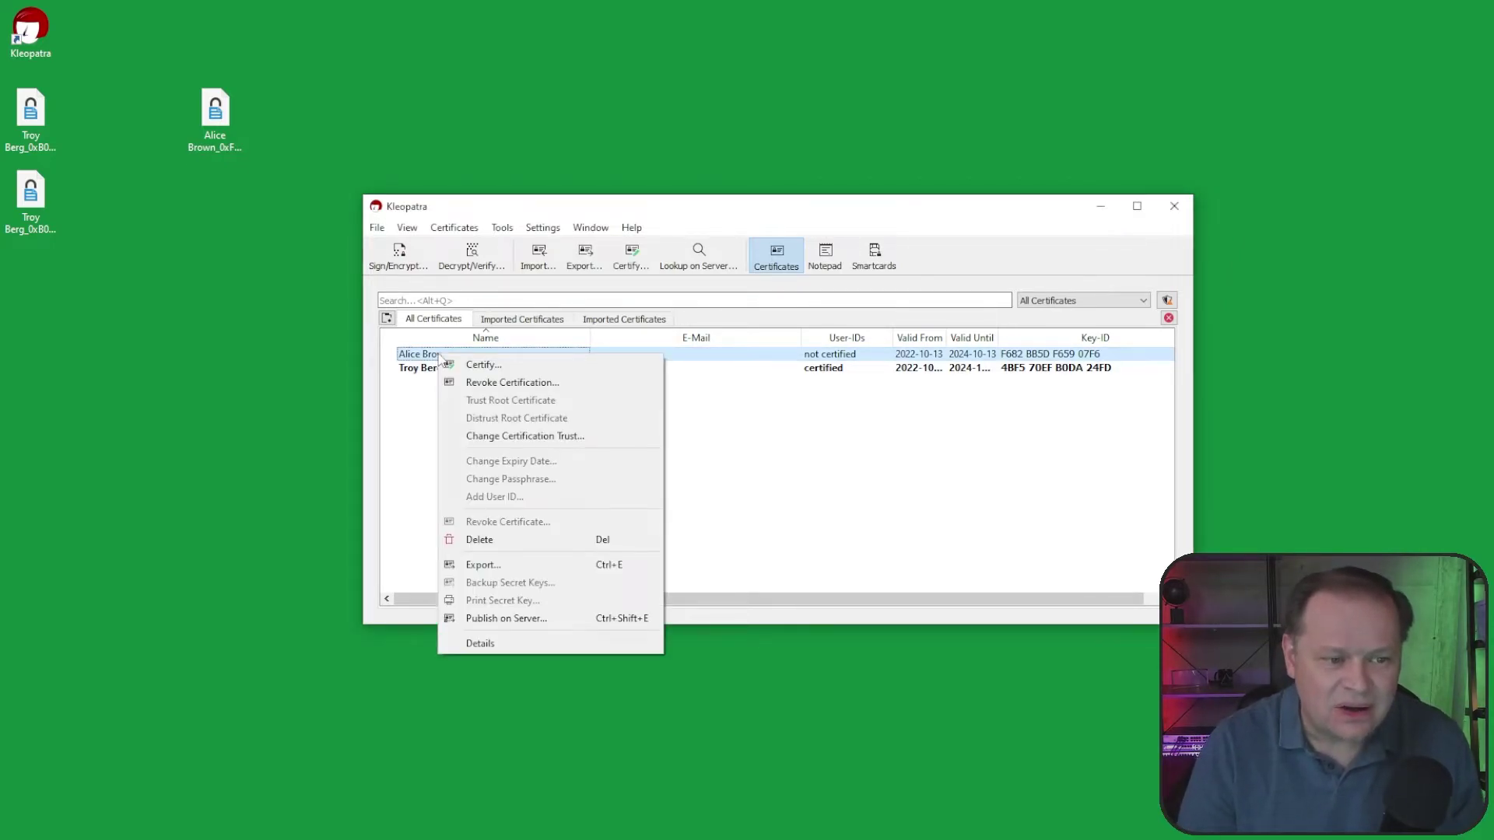
pyautogui.click(489, 366)
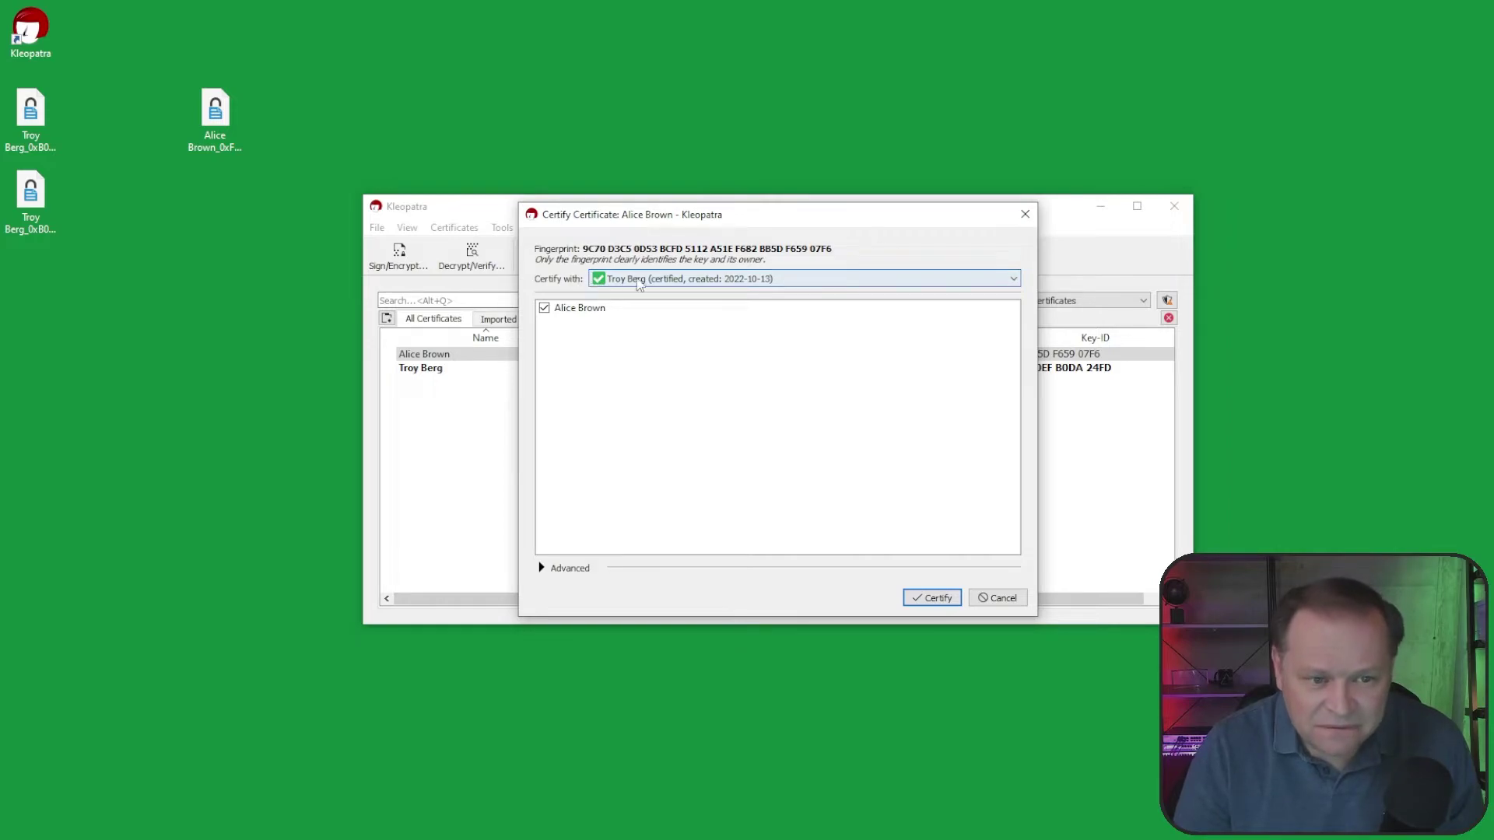
pyautogui.moveTo(651, 286)
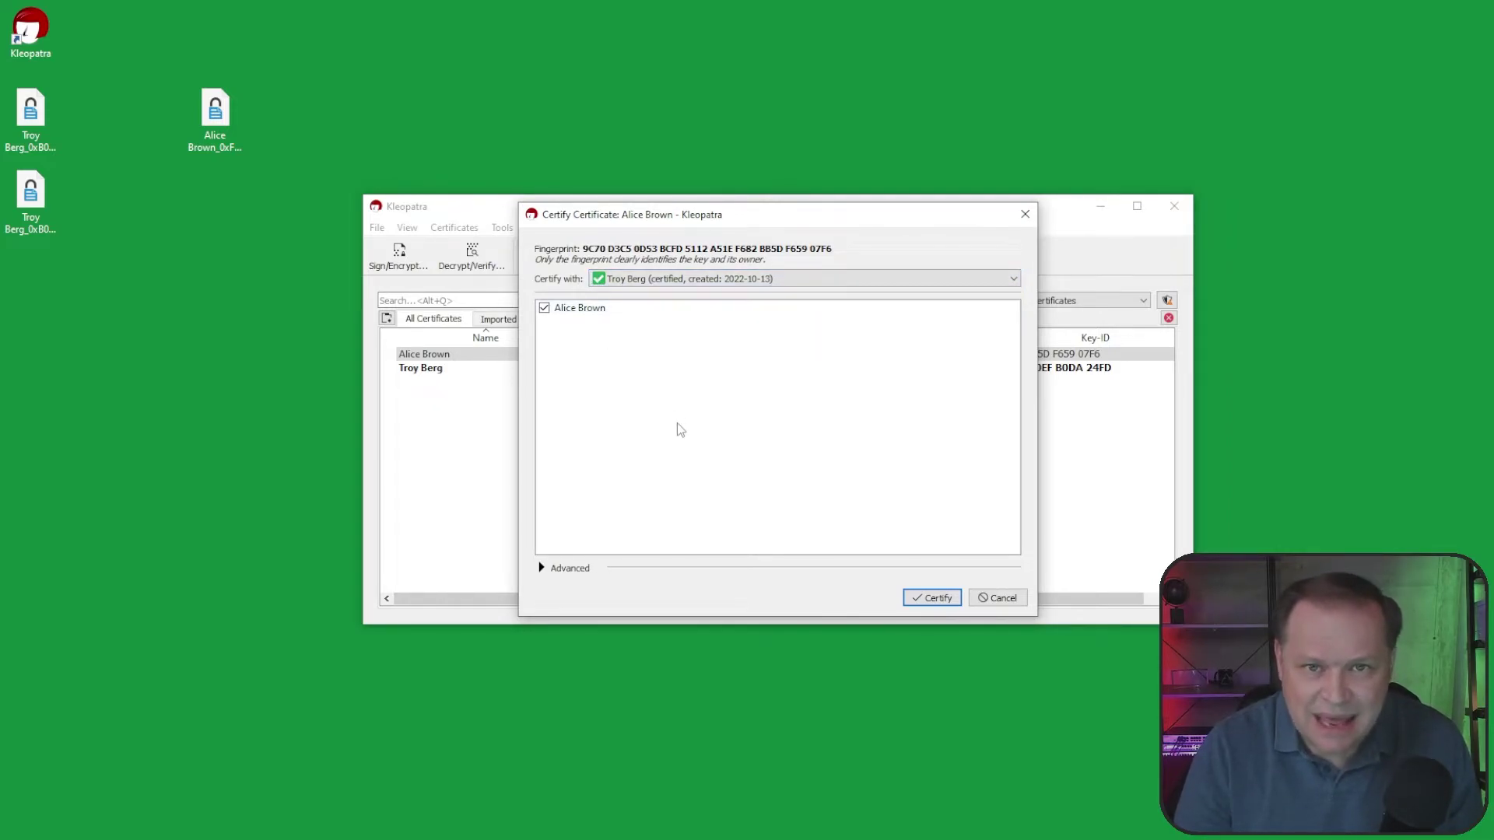
pyautogui.click(925, 599)
pyautogui.write('******')
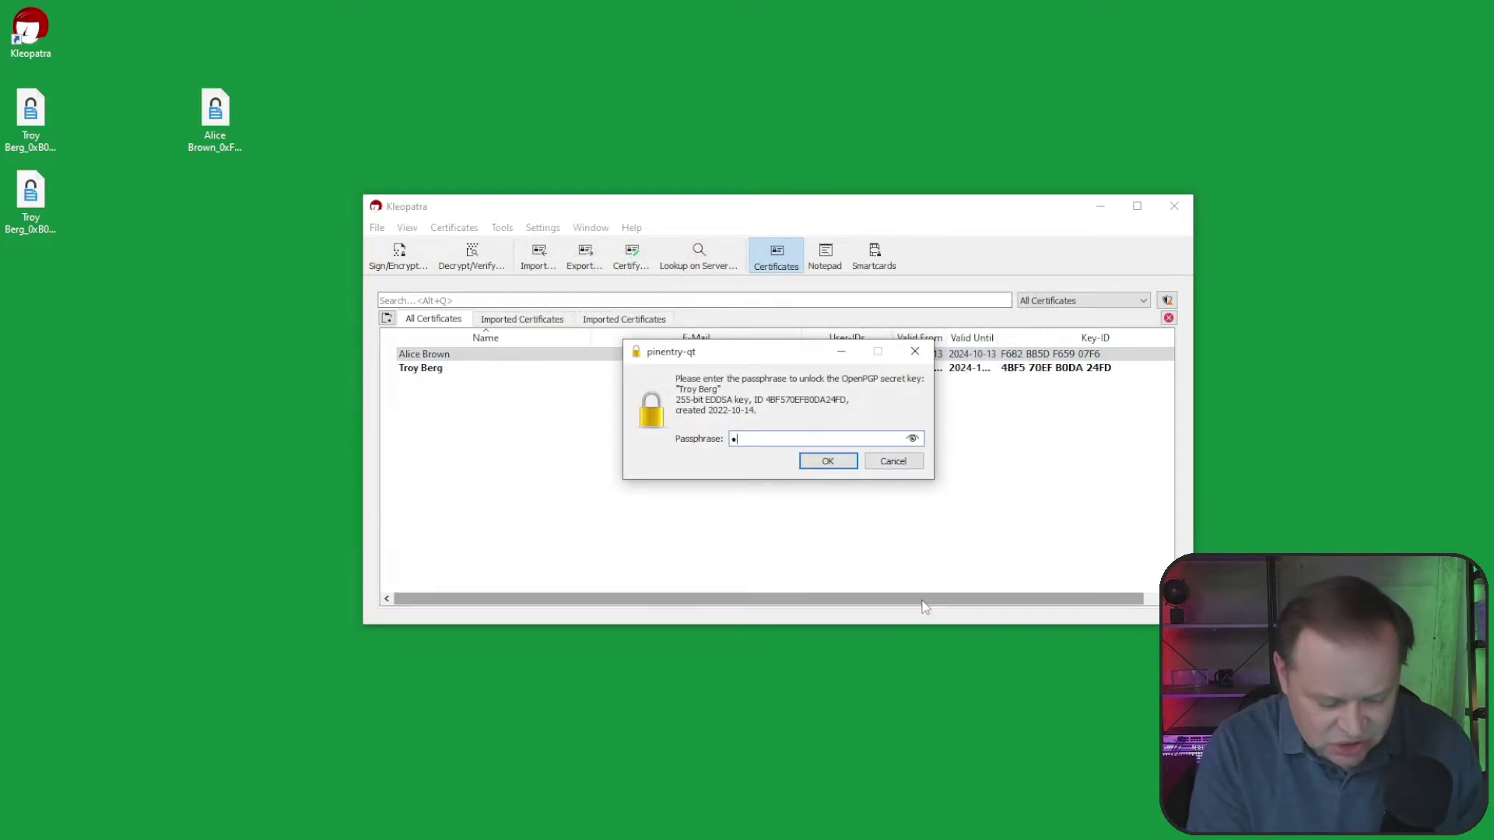
pyautogui.write('**')
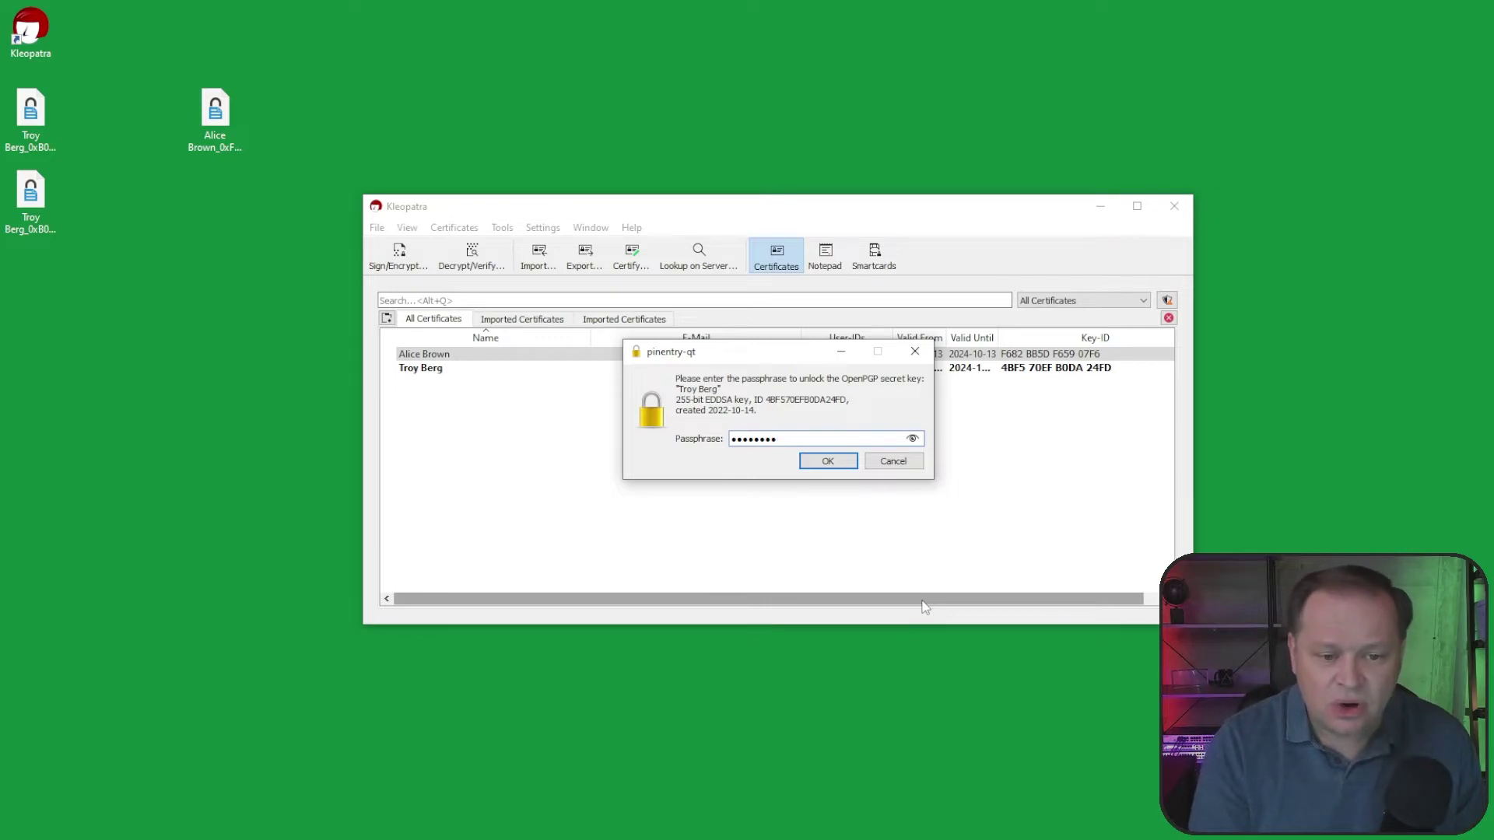
pyautogui.press('Return')
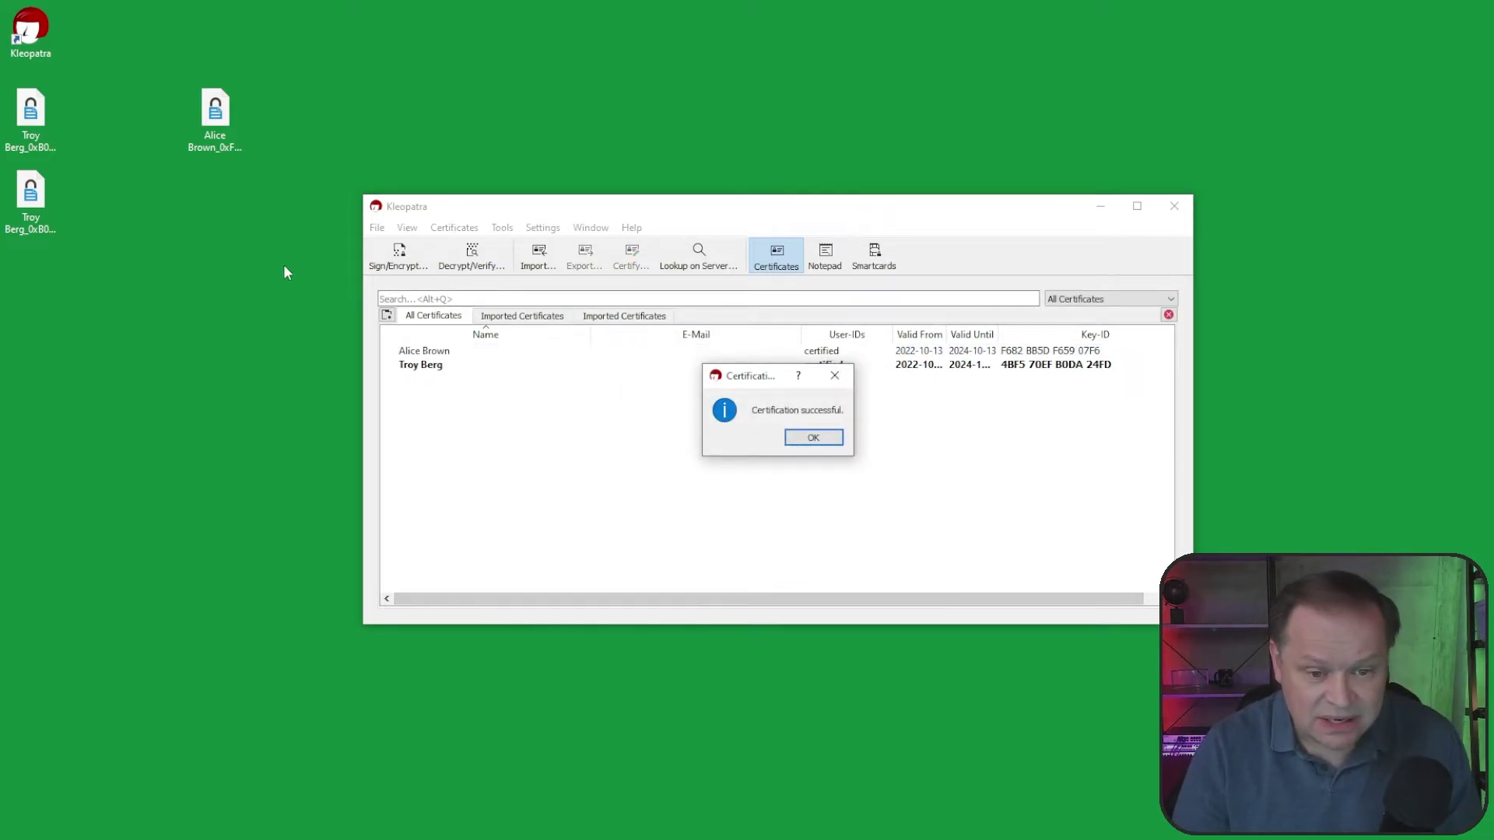
pyautogui.click(798, 437)
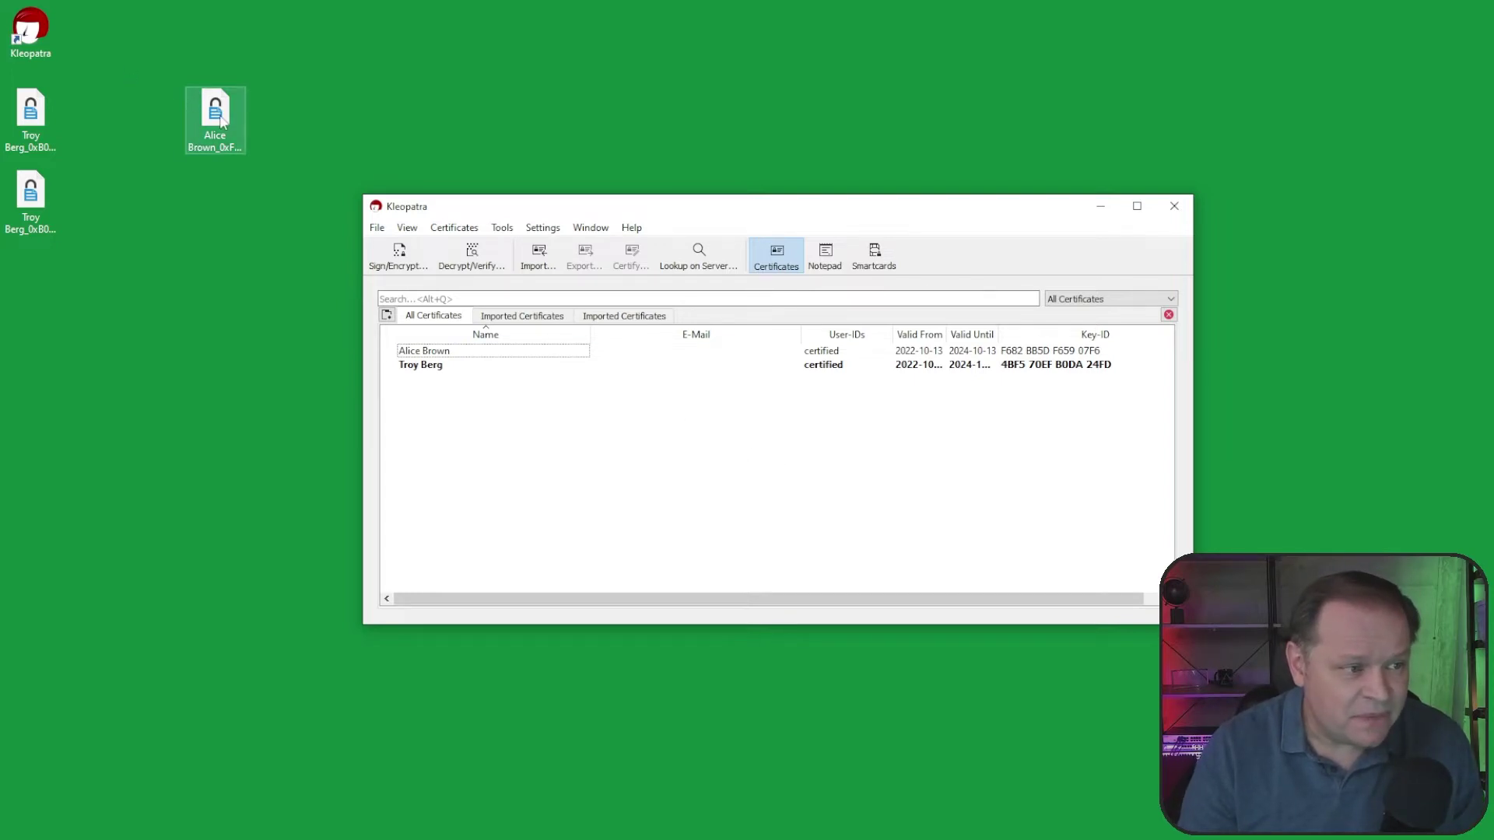
# Step: Paste the host user's .asc public key onto the VM desktop and import it via GpgEX Import keys
pyautogui.click(49, 203)
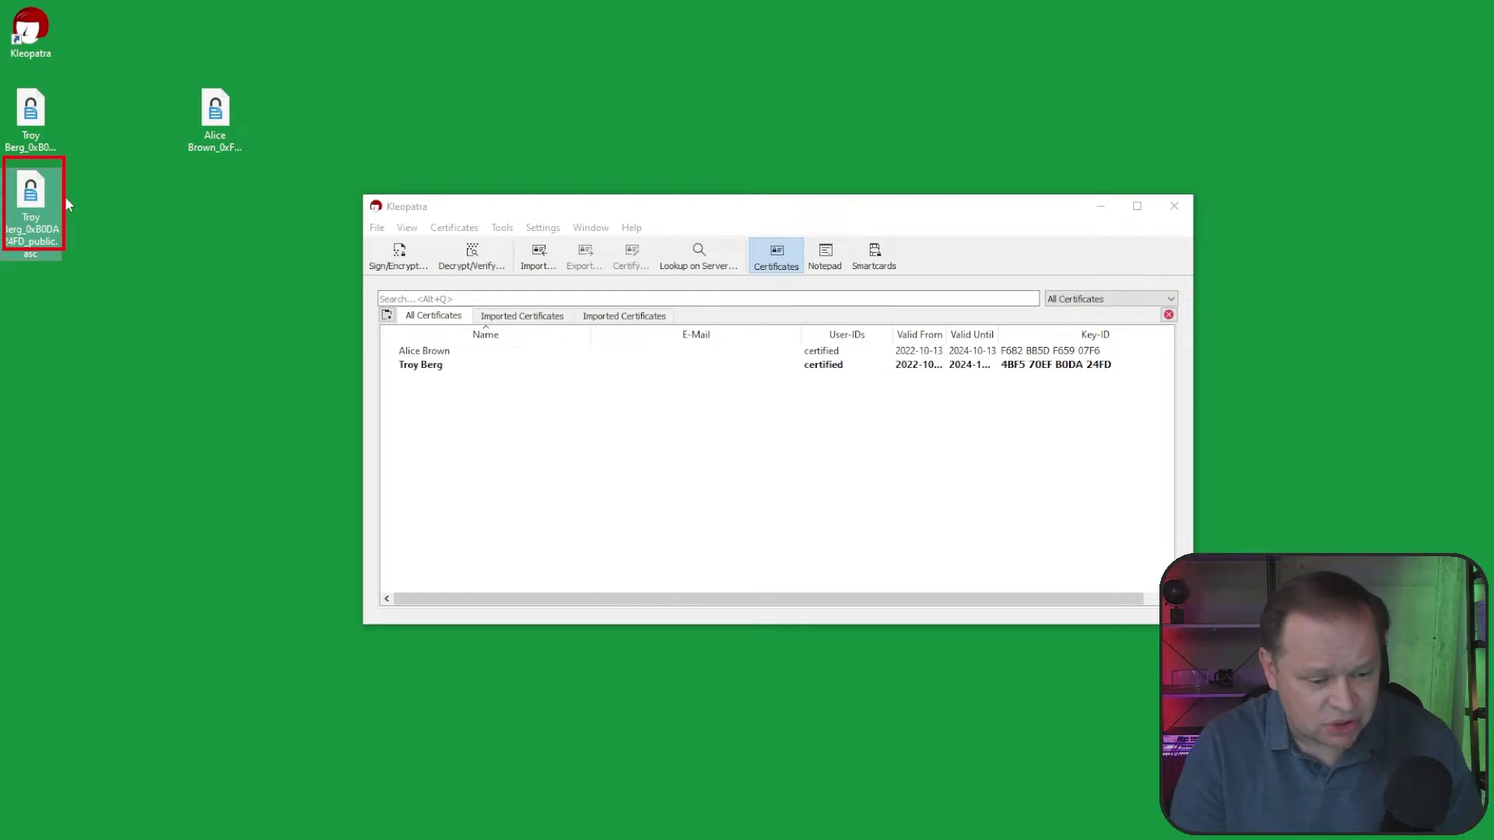
pyautogui.click(813, 837)
pyautogui.click(349, 554)
pyautogui.hotkey('ctrl', 'v')
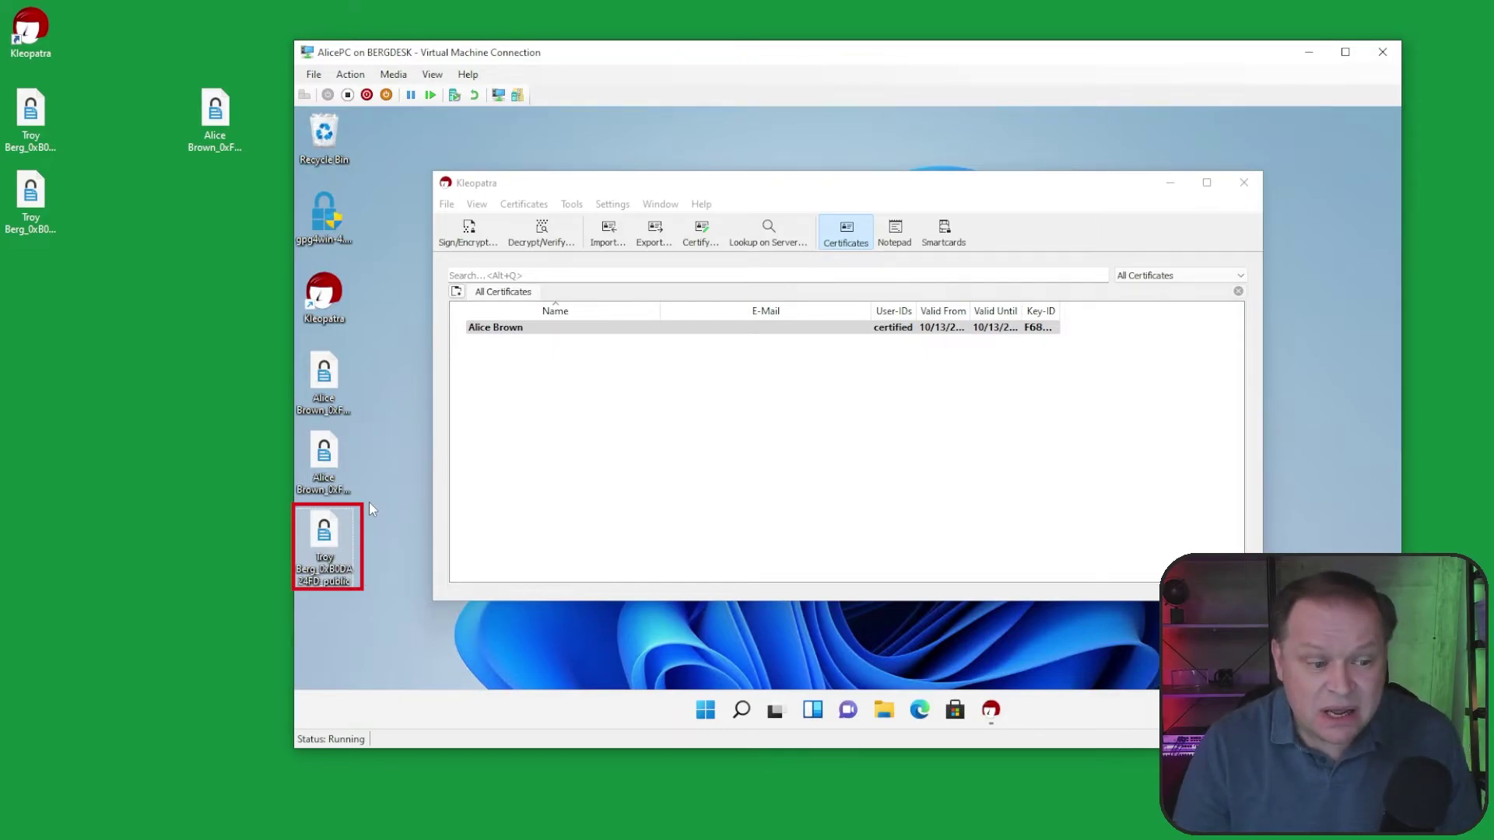
pyautogui.rightClick(338, 532)
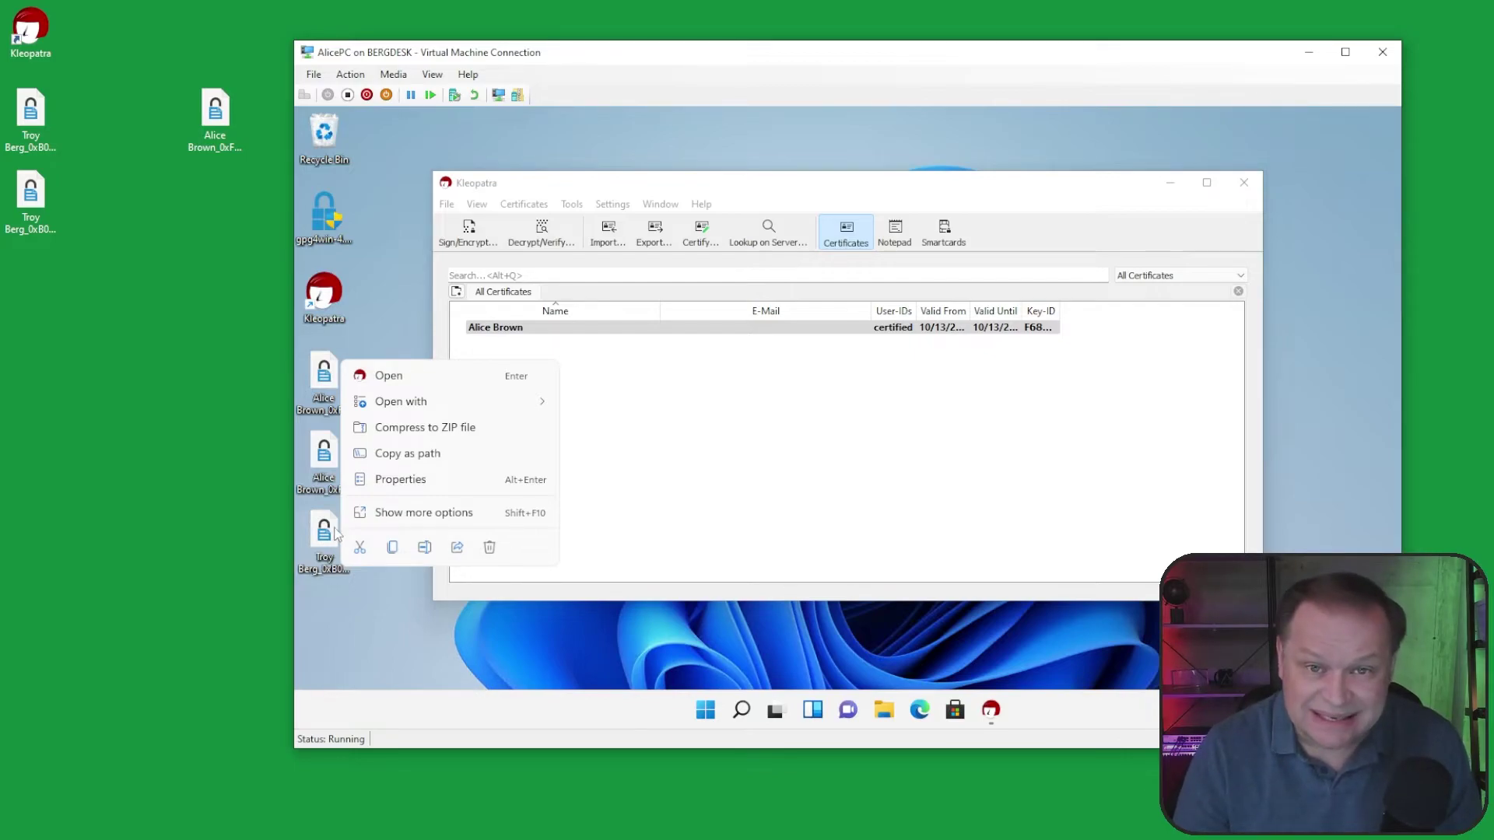
pyautogui.click(433, 515)
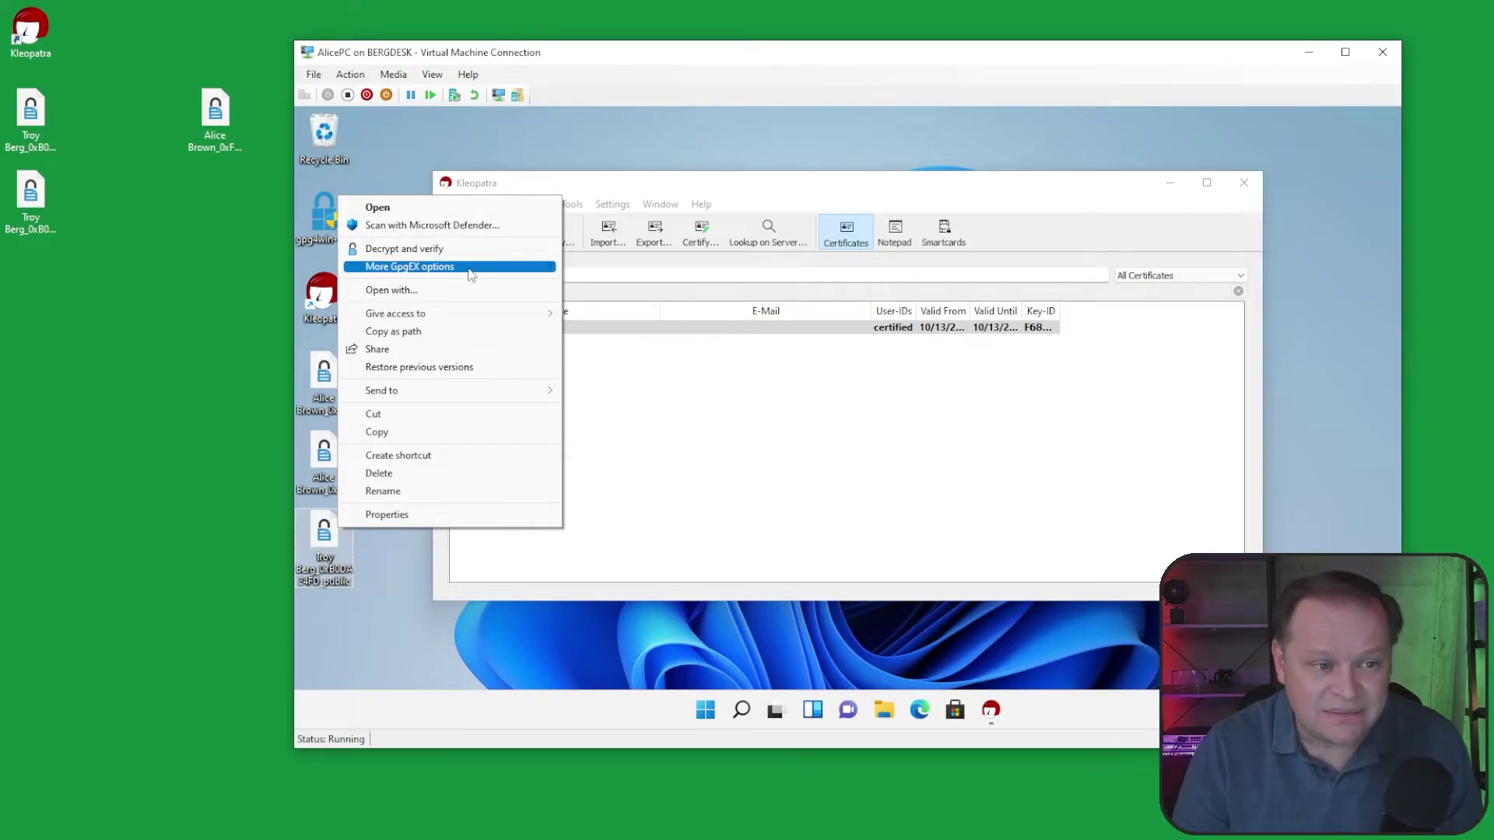
pyautogui.moveTo(469, 274)
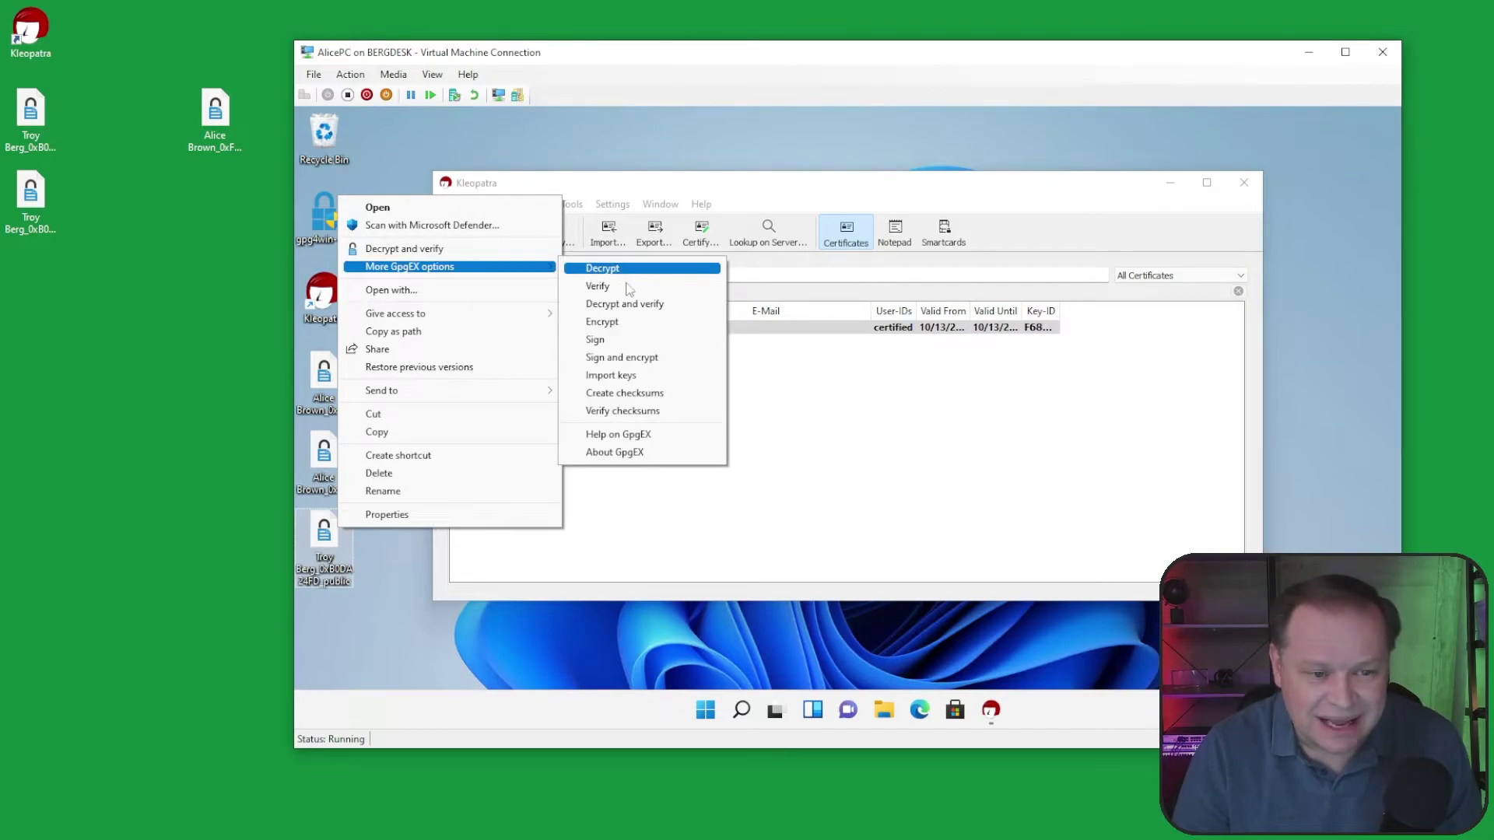
pyautogui.click(632, 376)
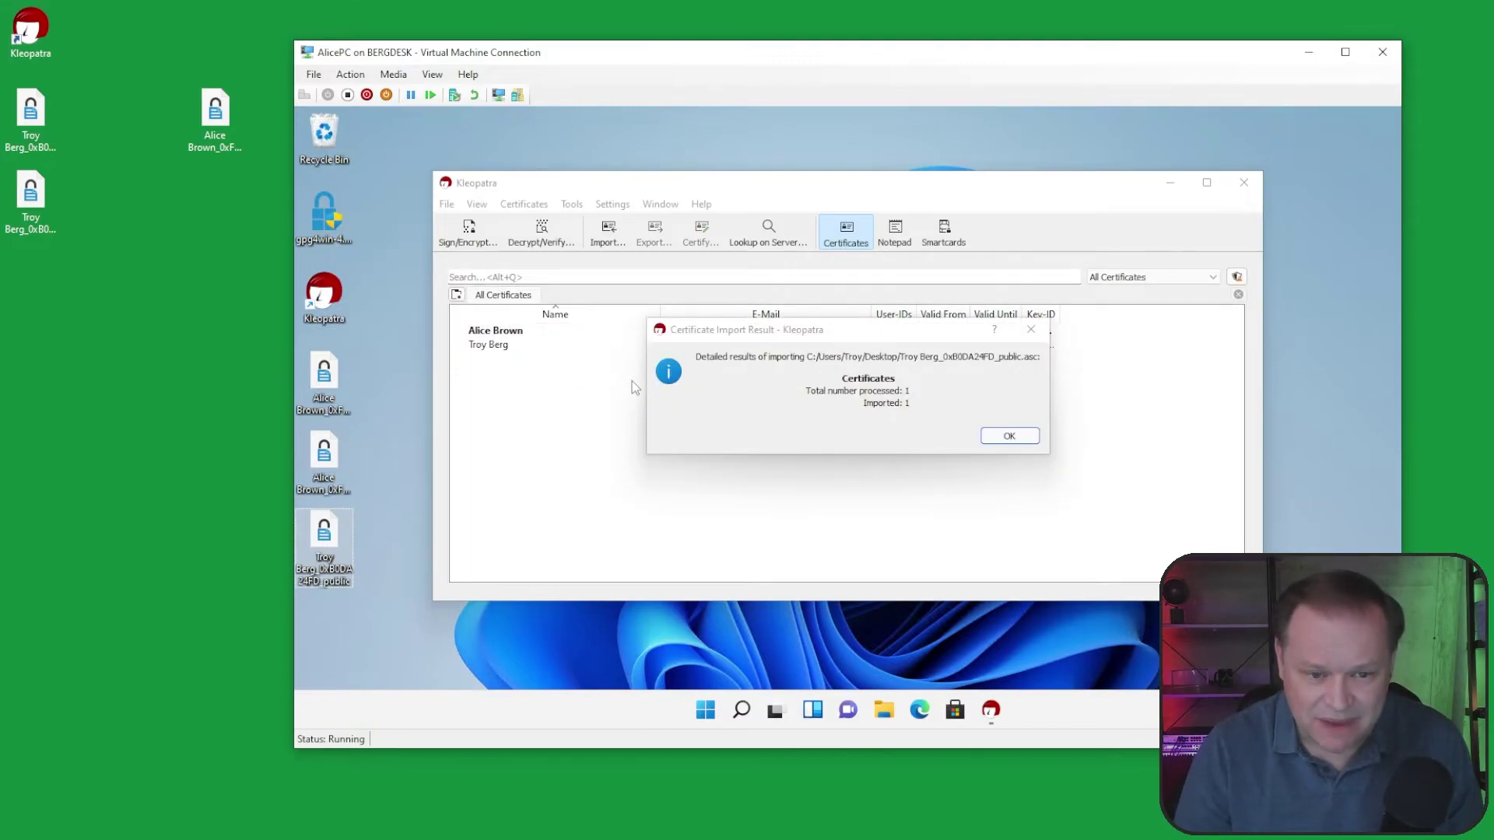
pyautogui.click(1009, 436)
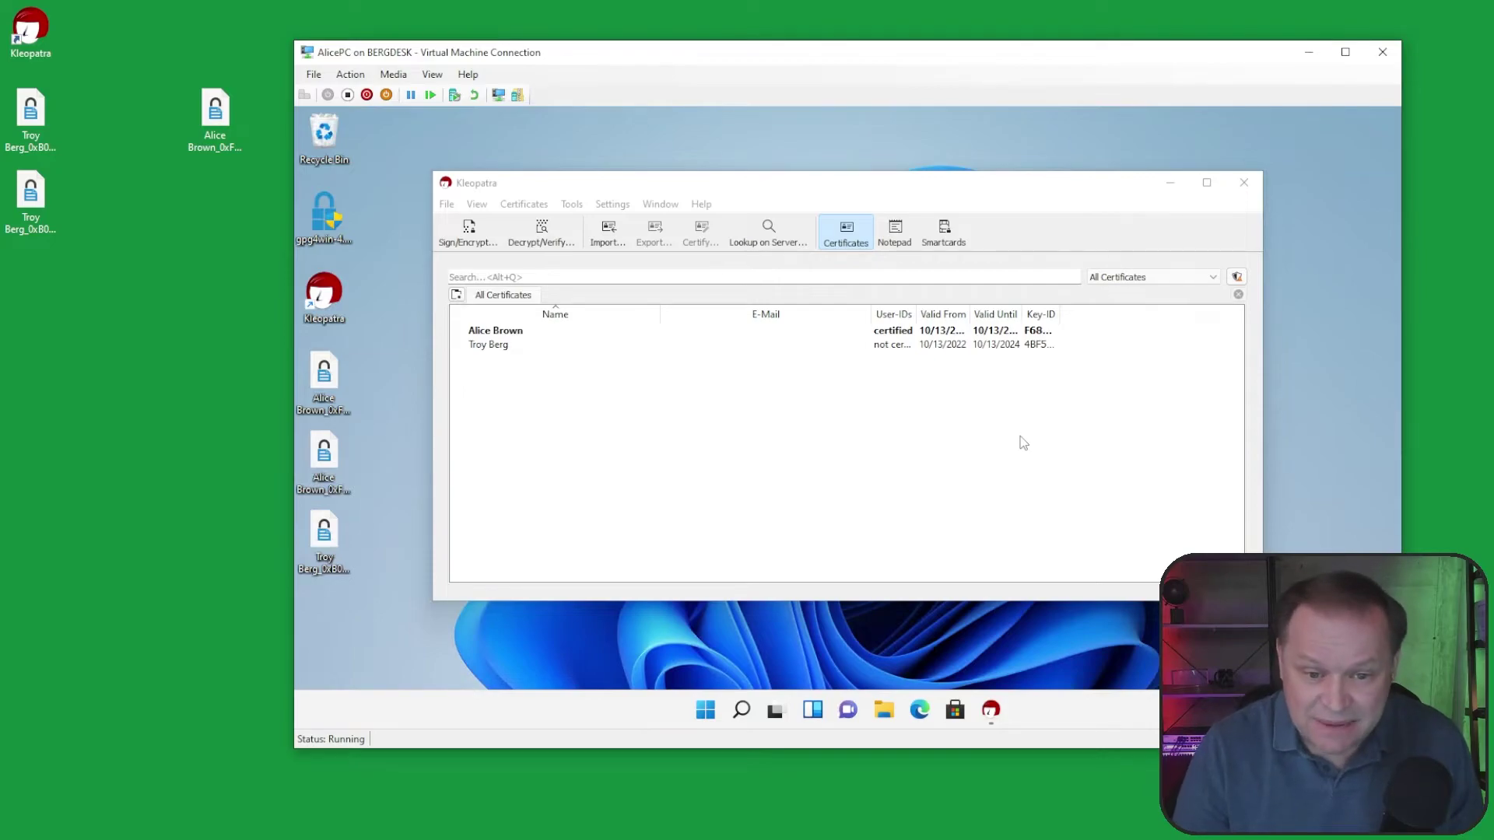
# Step: Widen the User-IDs column to show the imported certificate is not certified, and begin certifying it
pyautogui.moveTo(916, 314); pyautogui.dragTo(954, 314)
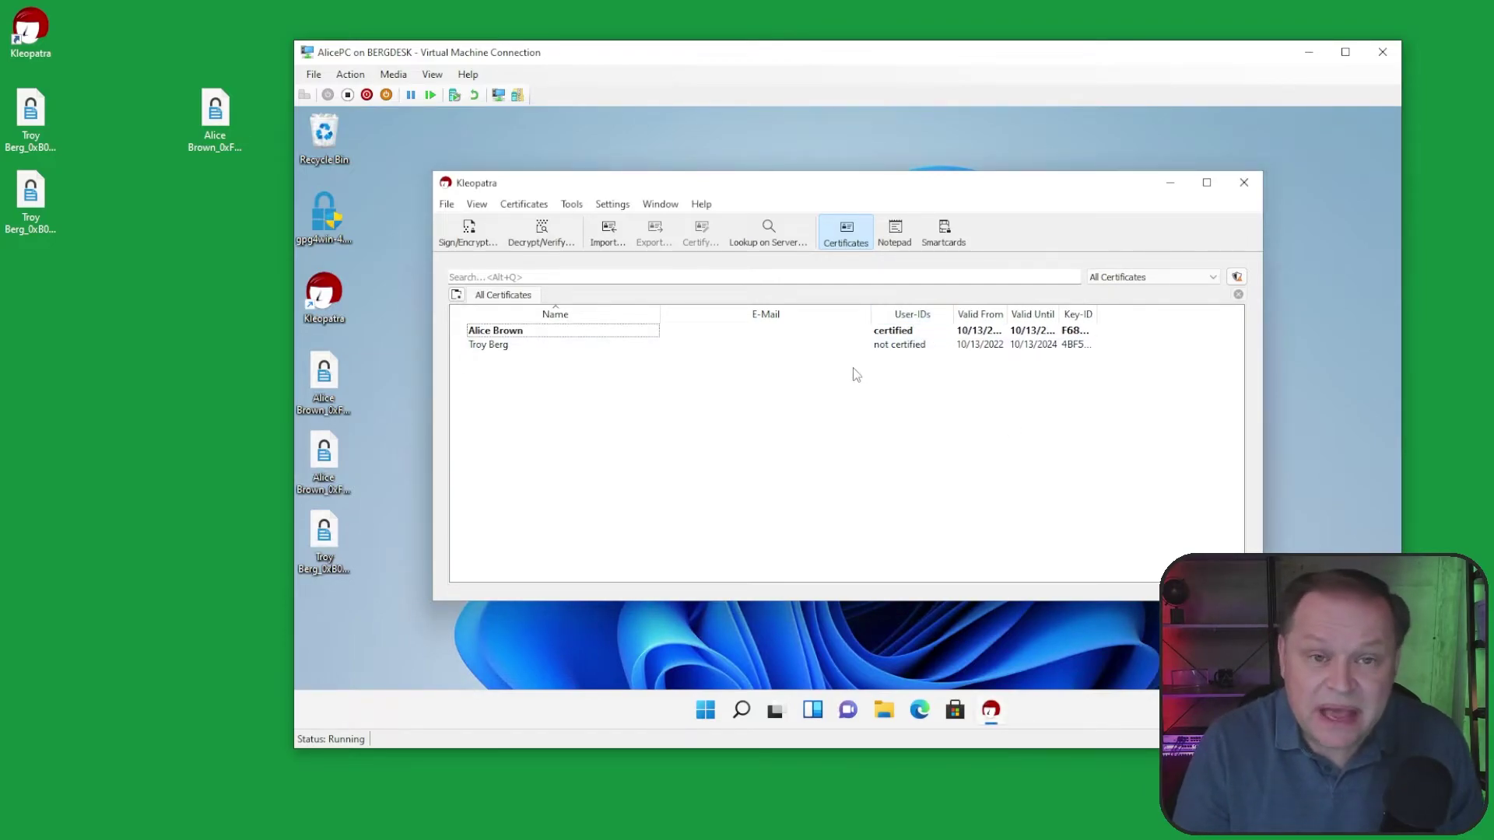
pyautogui.click(497, 347)
pyautogui.rightClick(499, 348)
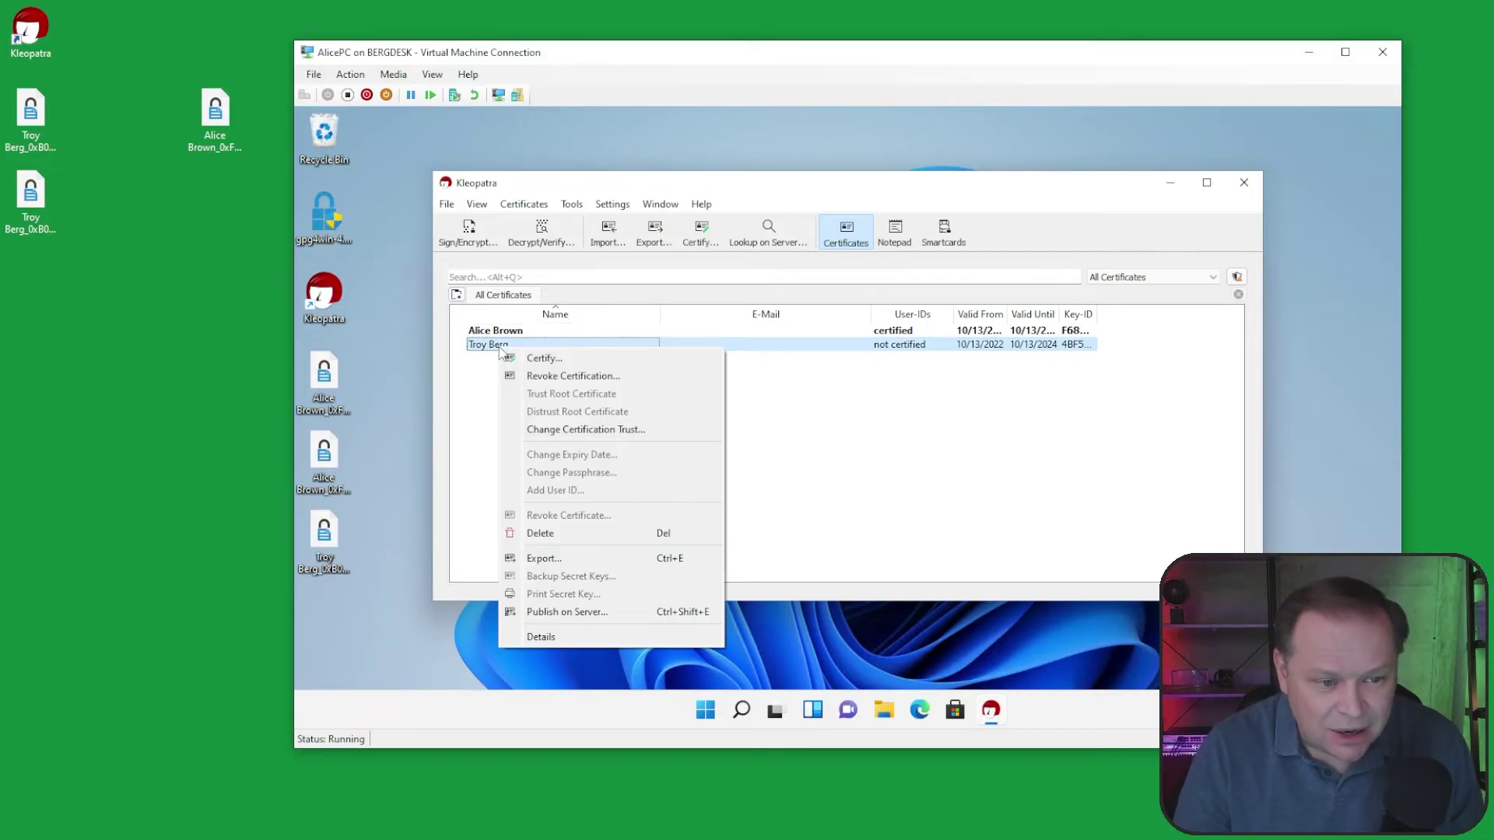
pyautogui.click(538, 359)
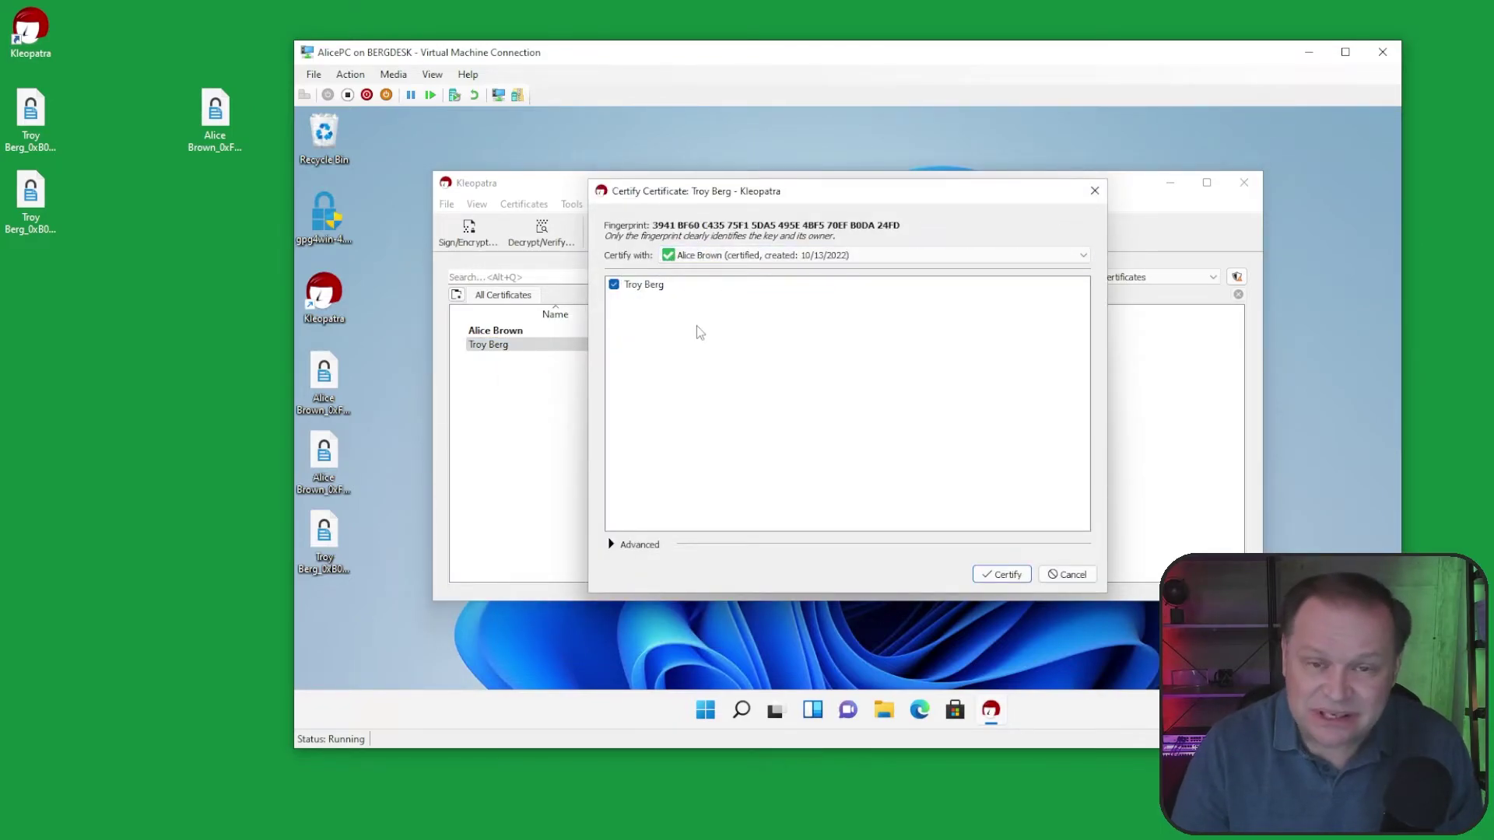
# Step: Certify the imported certificate with the VM owner's key using its passphrase, then minimize the VM
pyautogui.click(1006, 575)
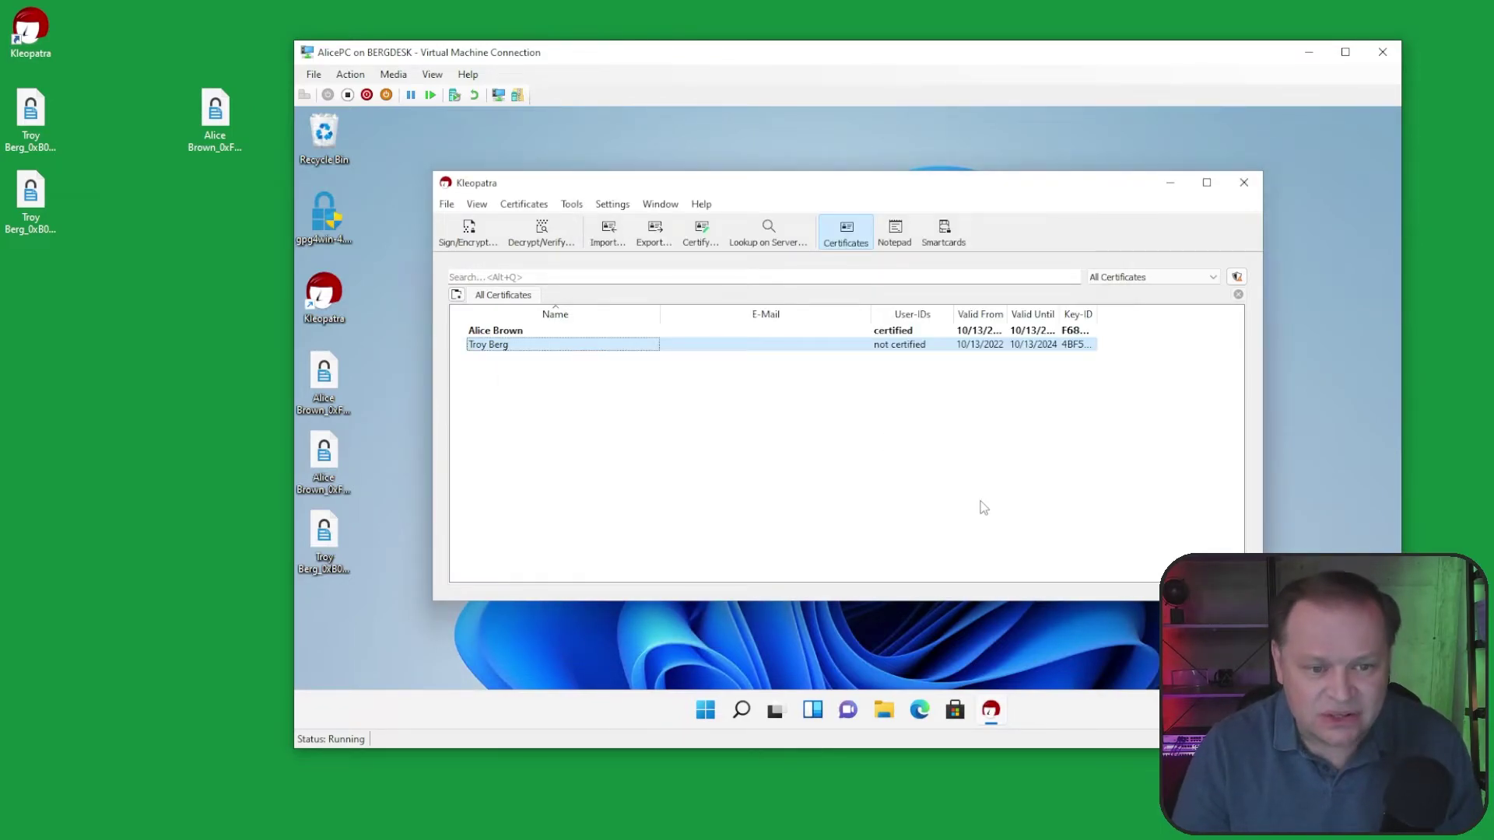
pyautogui.write('axxxxxxxxx')
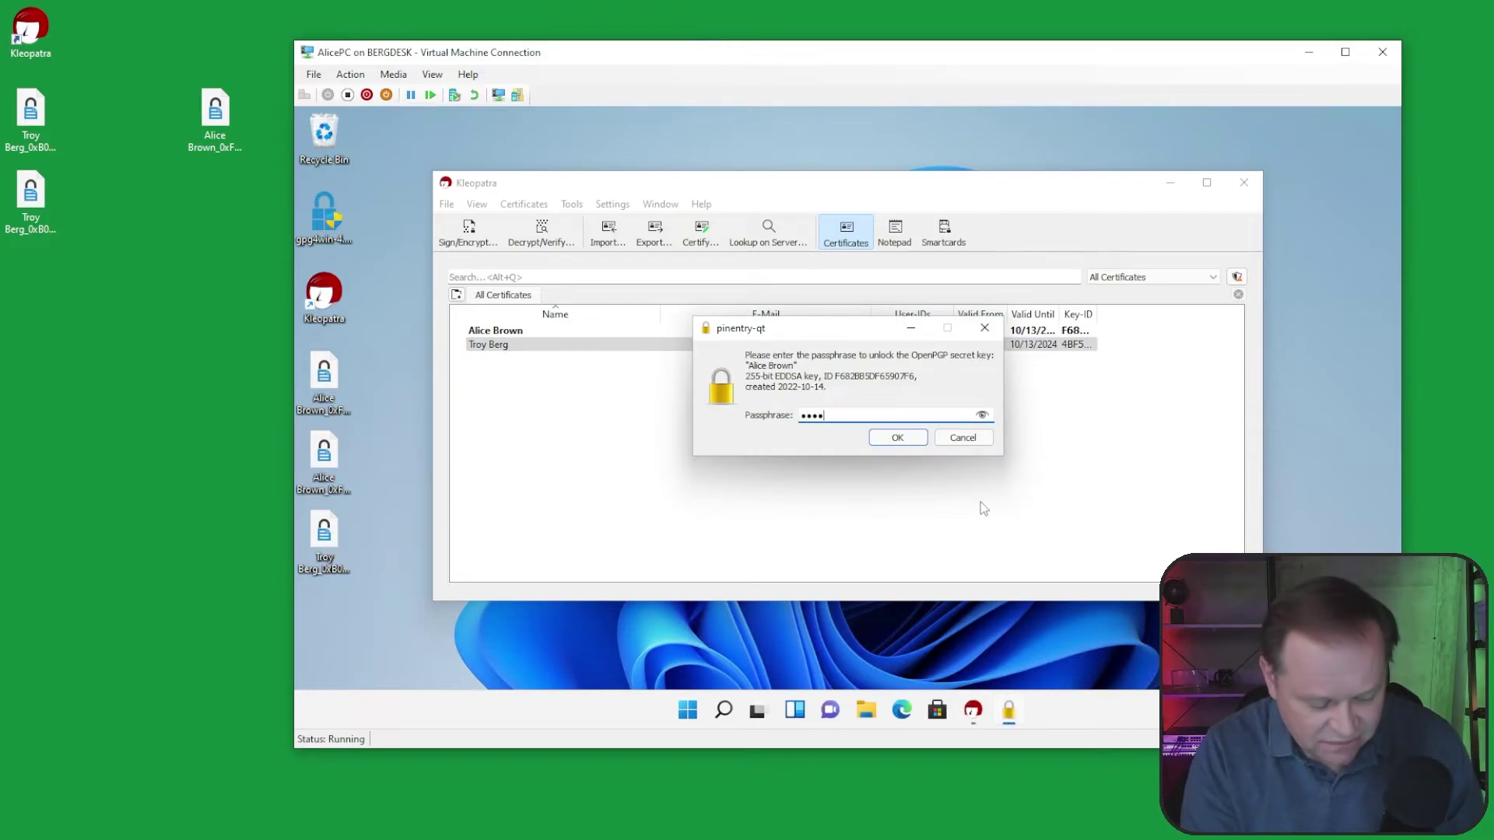
pyautogui.press('Return')
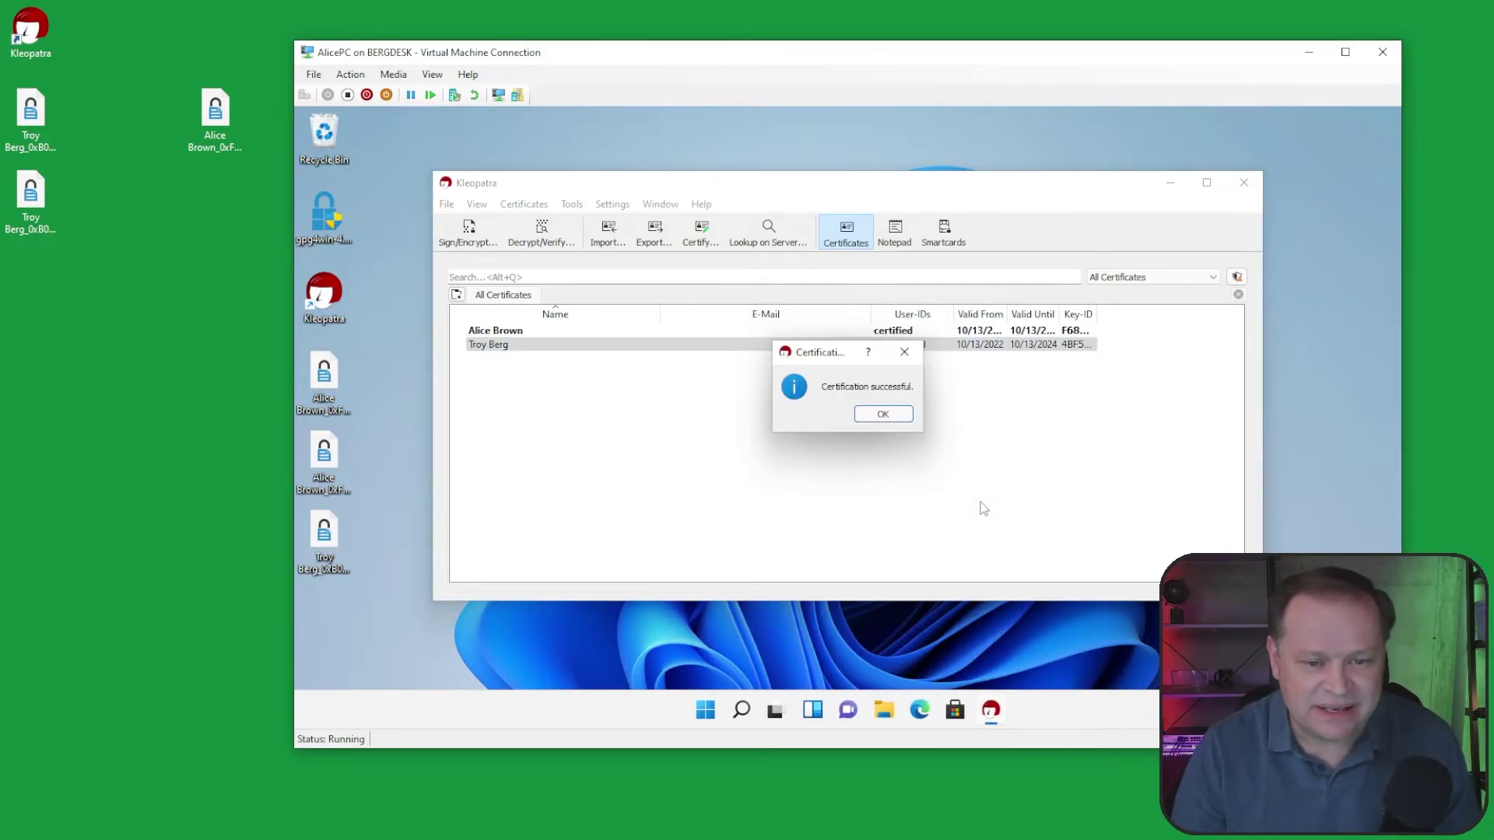
pyautogui.click(888, 412)
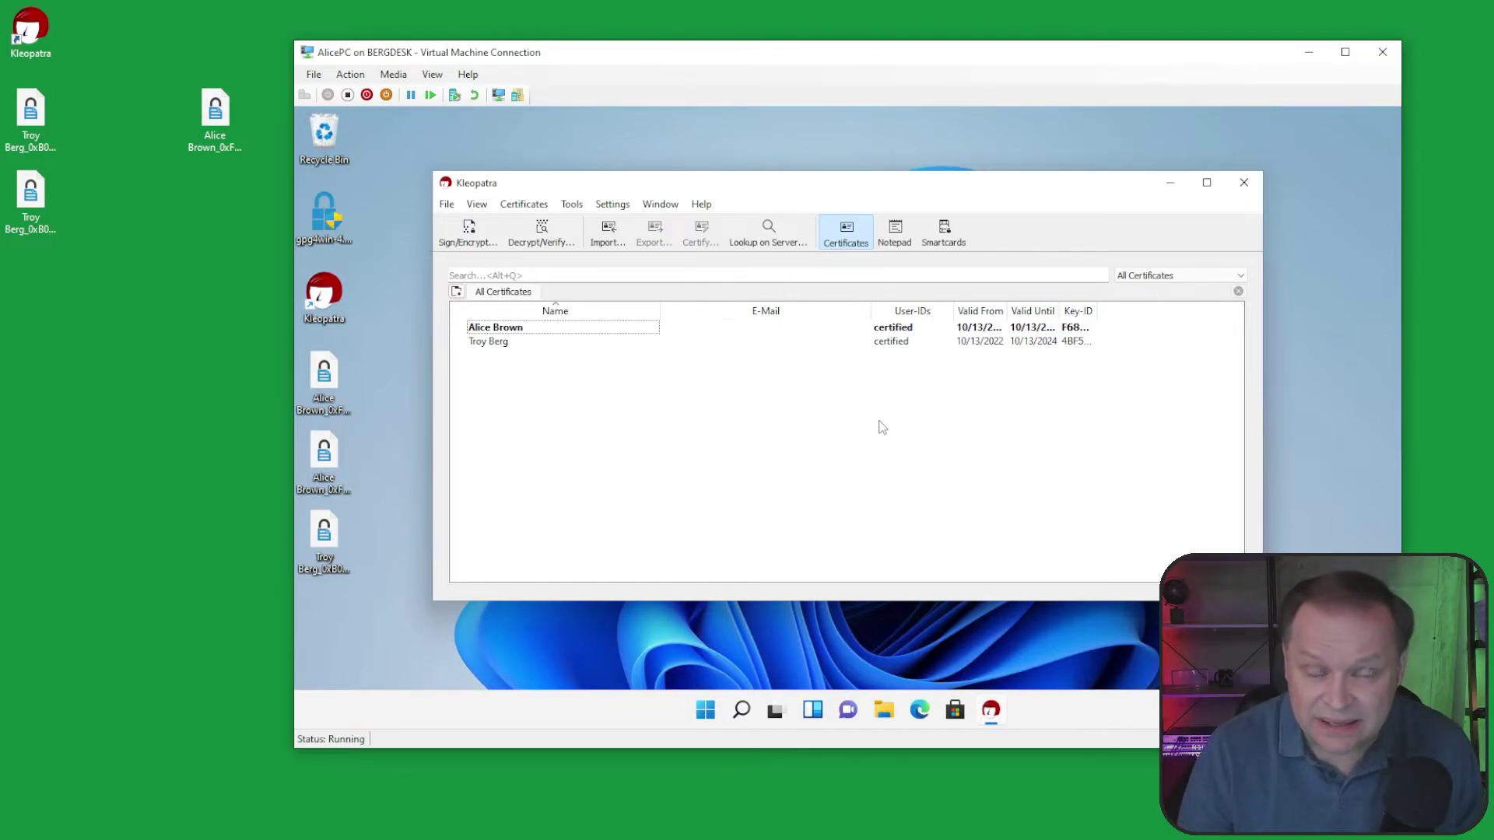
pyautogui.click(1307, 54)
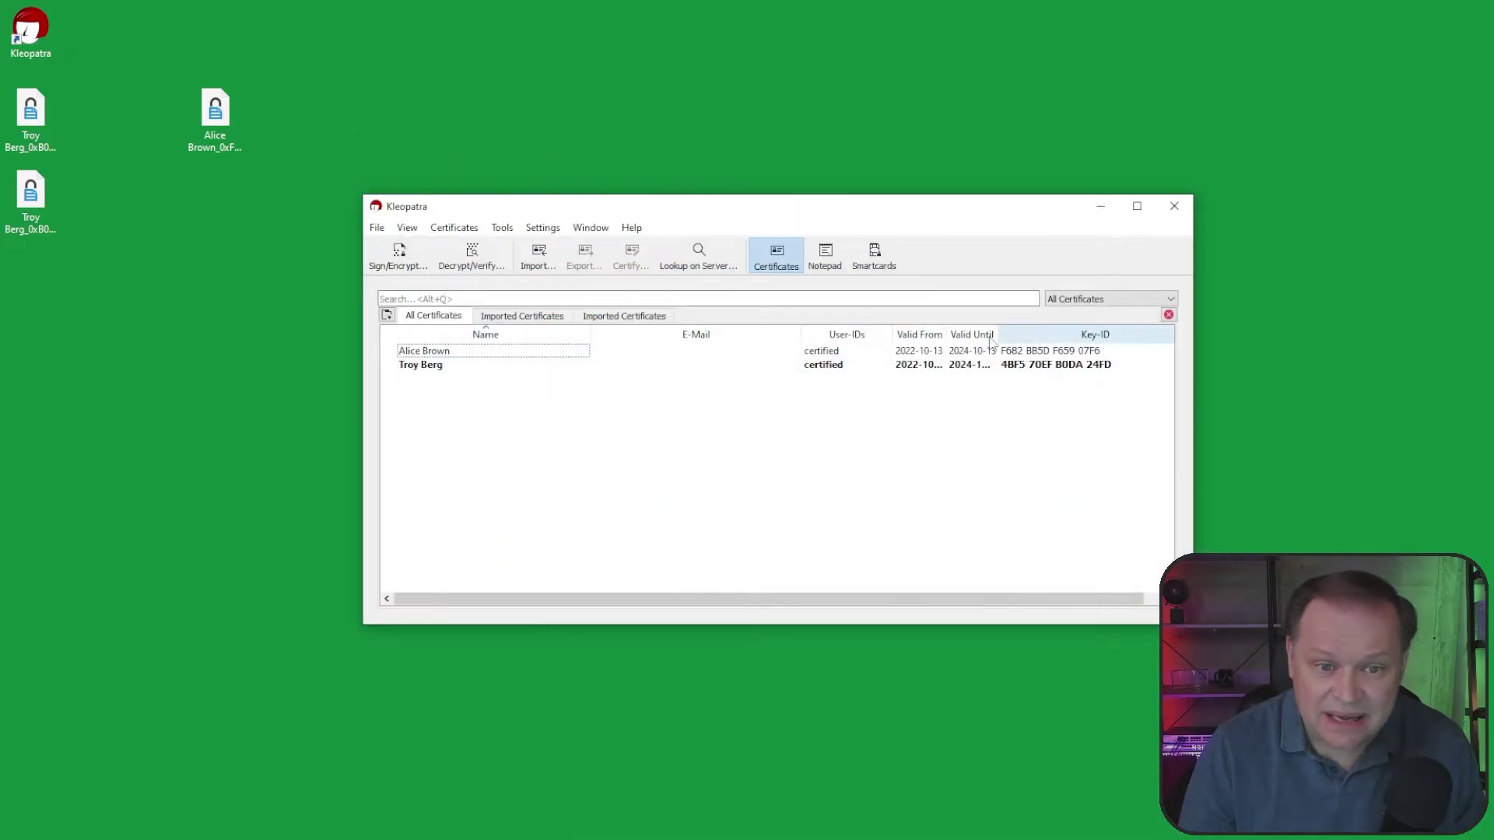
# Step: Create a new desktop text document named 'Super Secret Stuff'
pyautogui.click(248, 305)
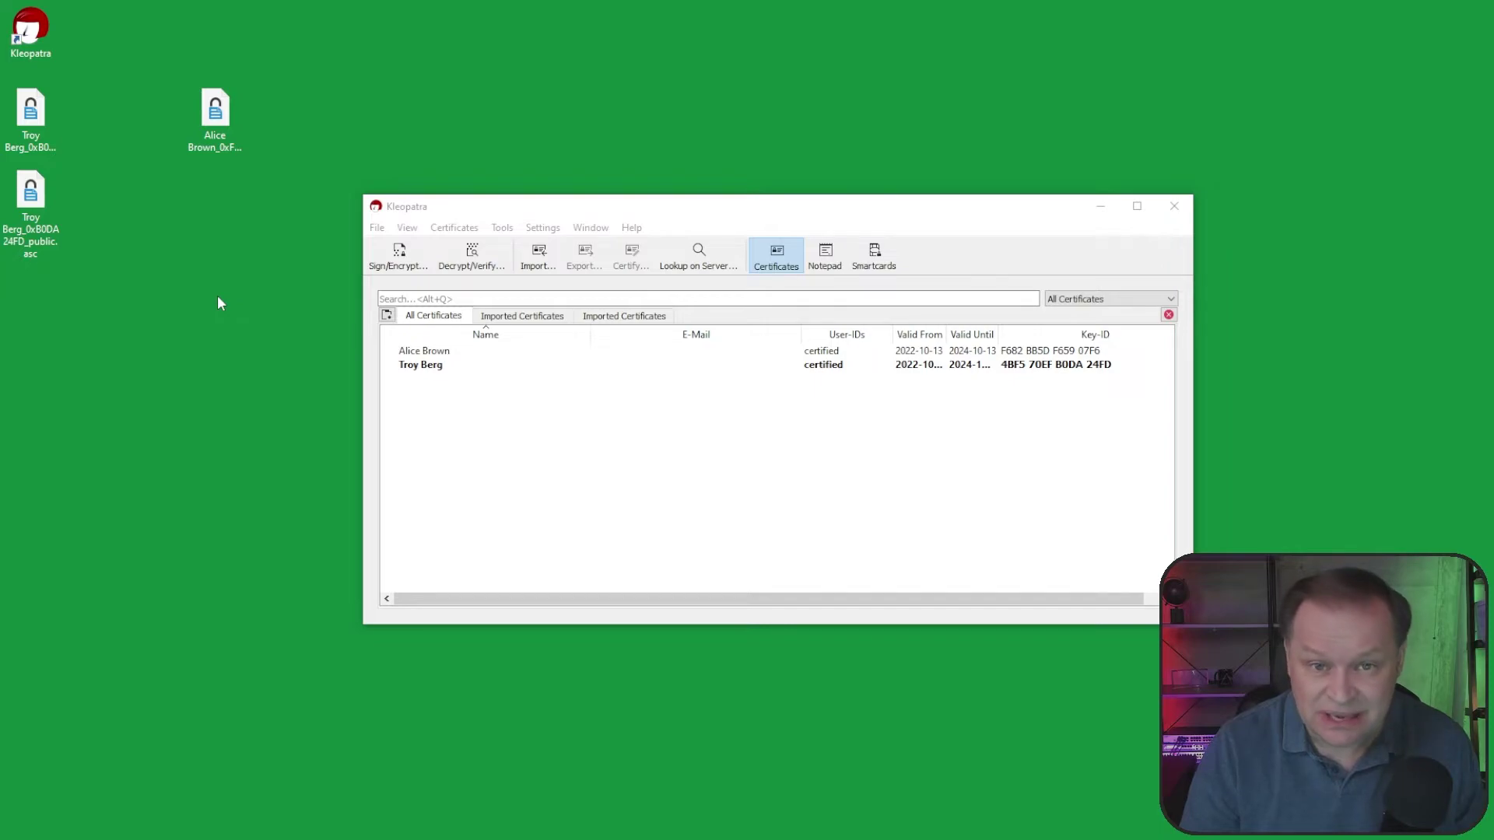
pyautogui.rightClick(217, 296)
pyautogui.moveTo(320, 451)
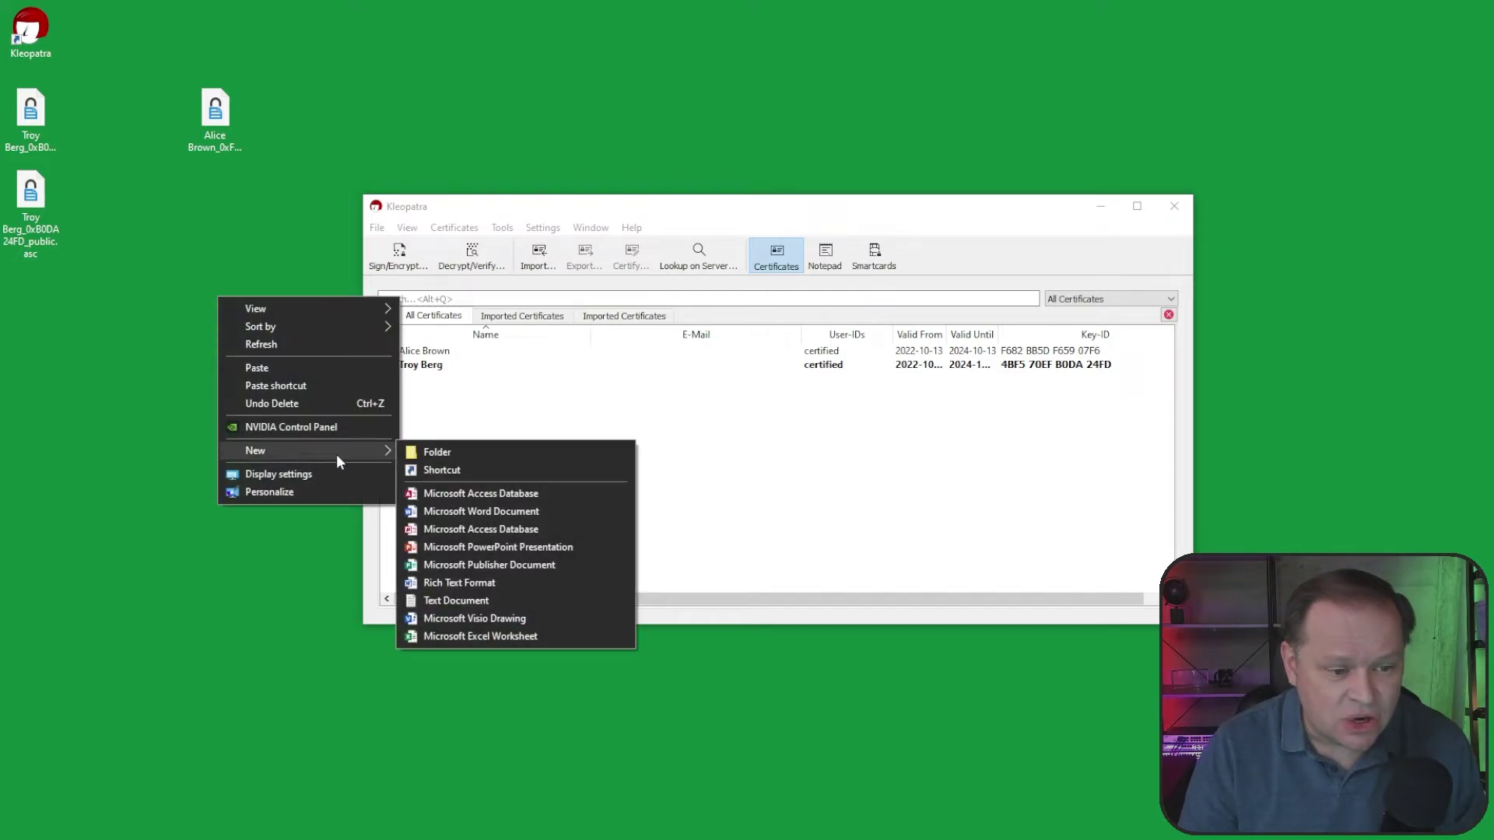
pyautogui.click(451, 595)
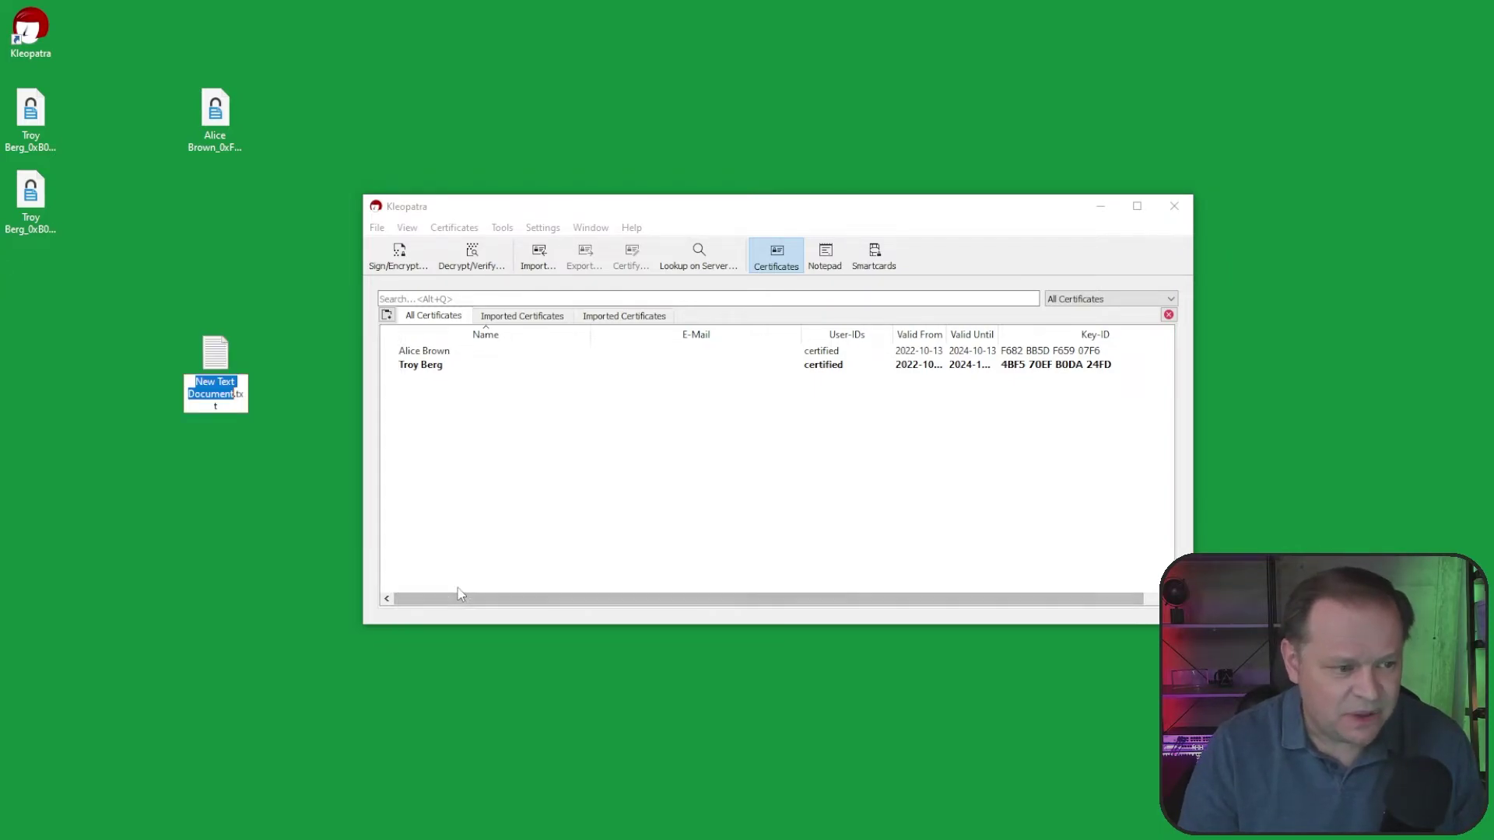
pyautogui.write('Super Secret Stuff')
pyautogui.press('Return')
# Step: Write 'Important Information' in the file in Notepad, save it, and close Notepad
pyautogui.doubleClick(217, 355)
pyautogui.write('I')
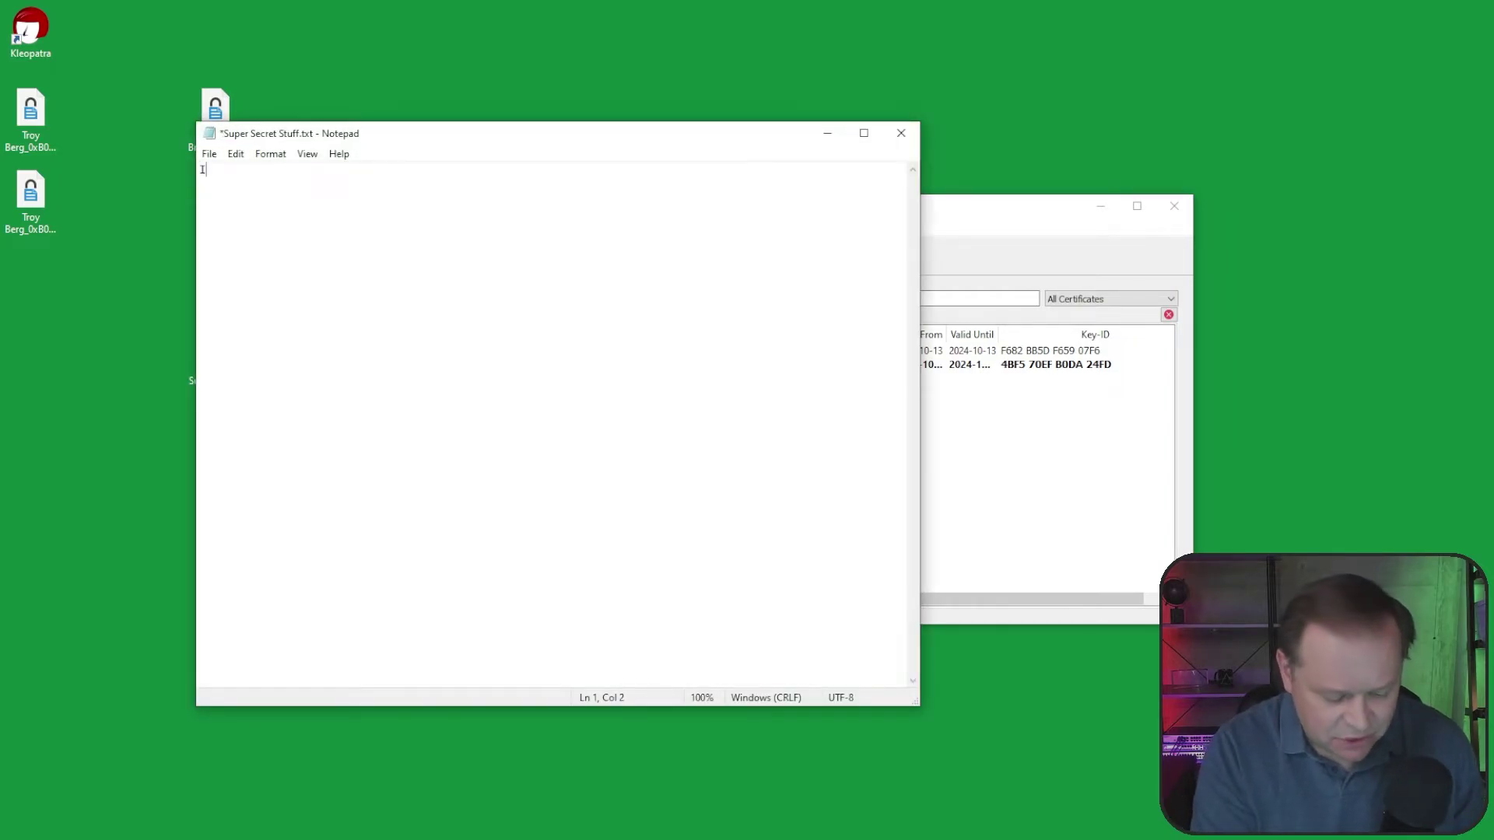
pyautogui.write('mportant Information')
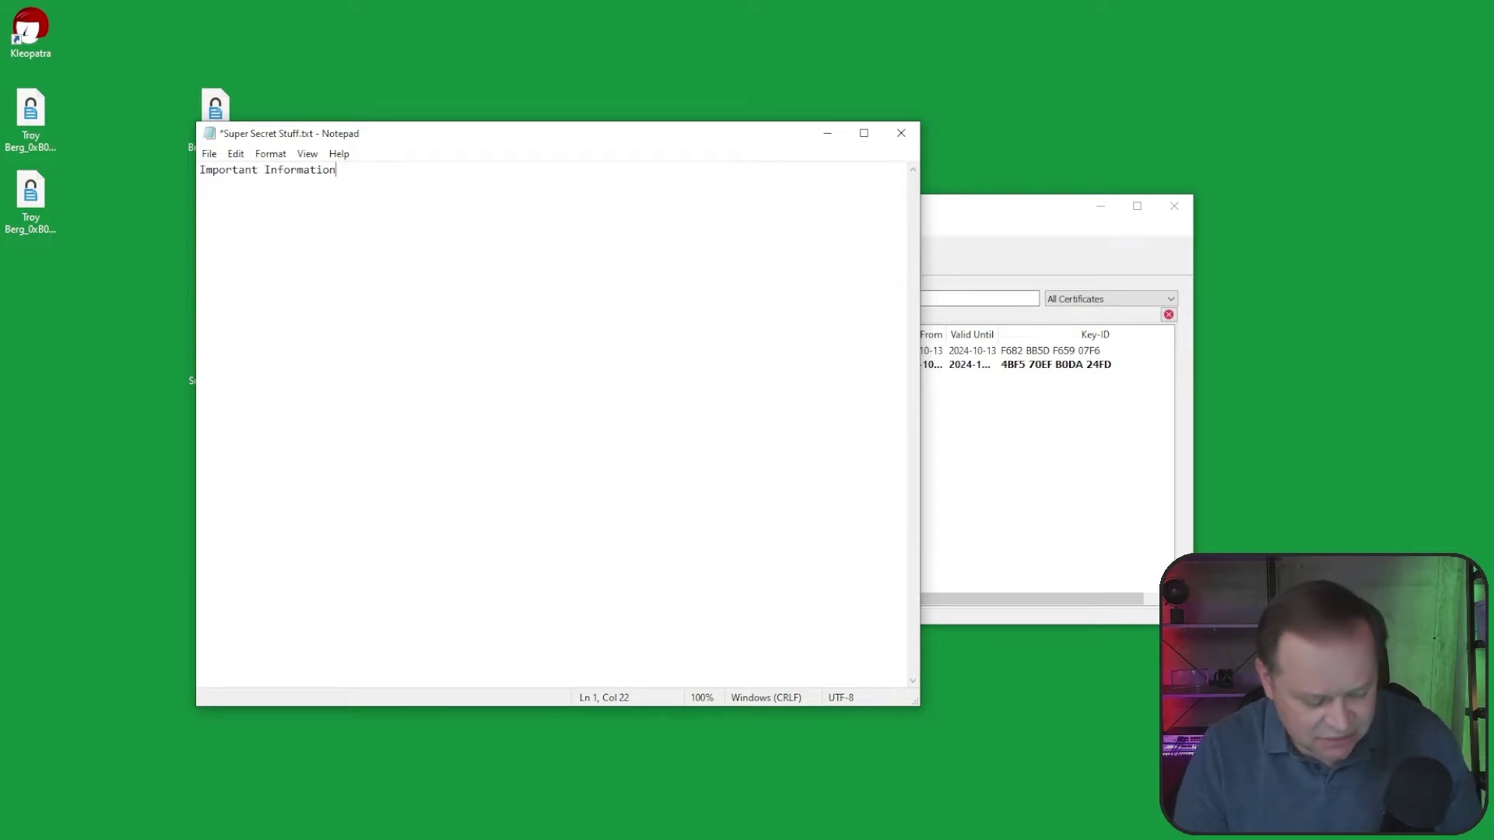
pyautogui.hotkey('ctrl', 's')
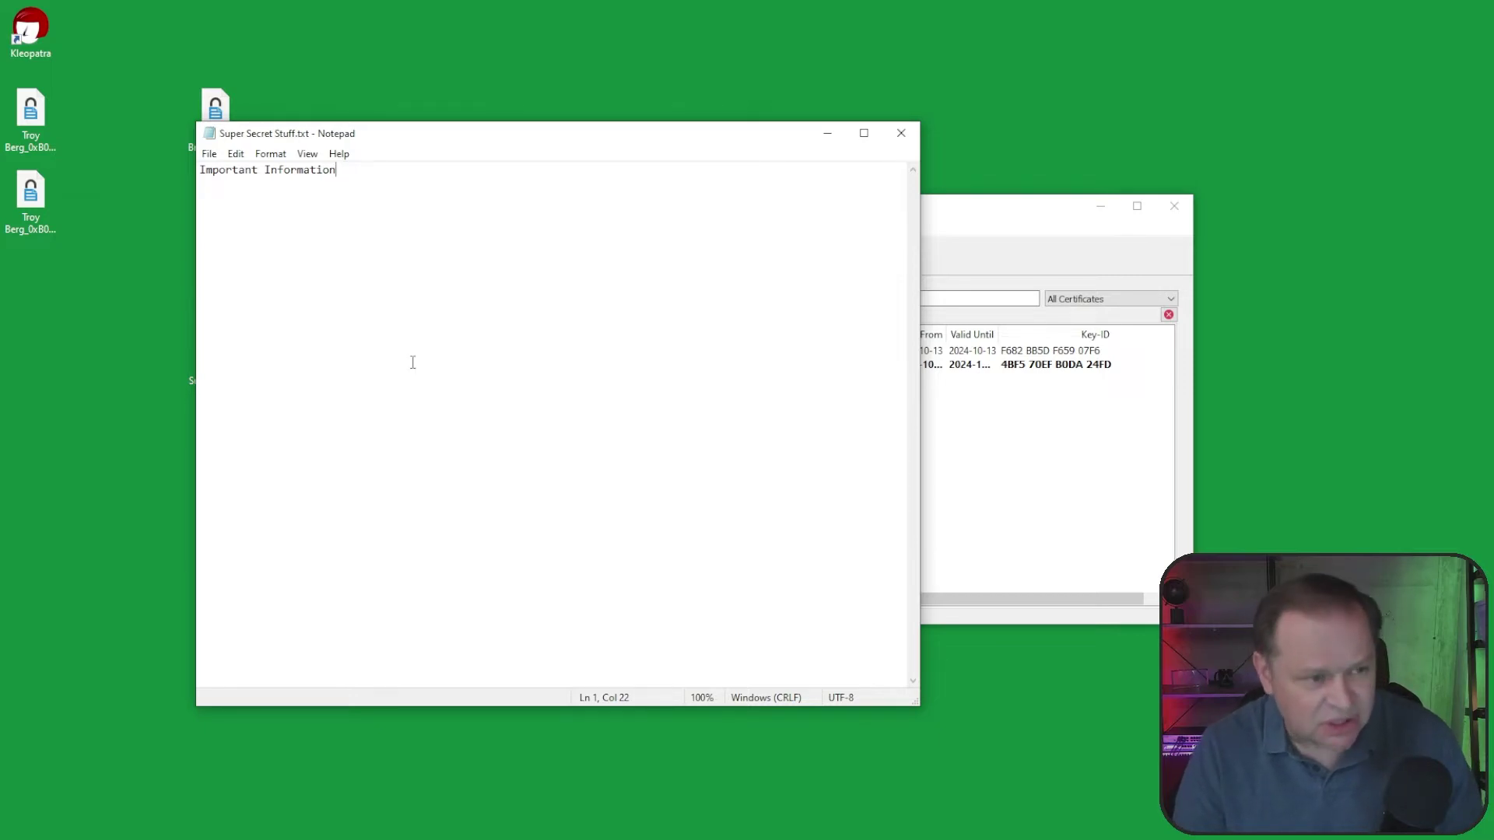
pyautogui.click(901, 133)
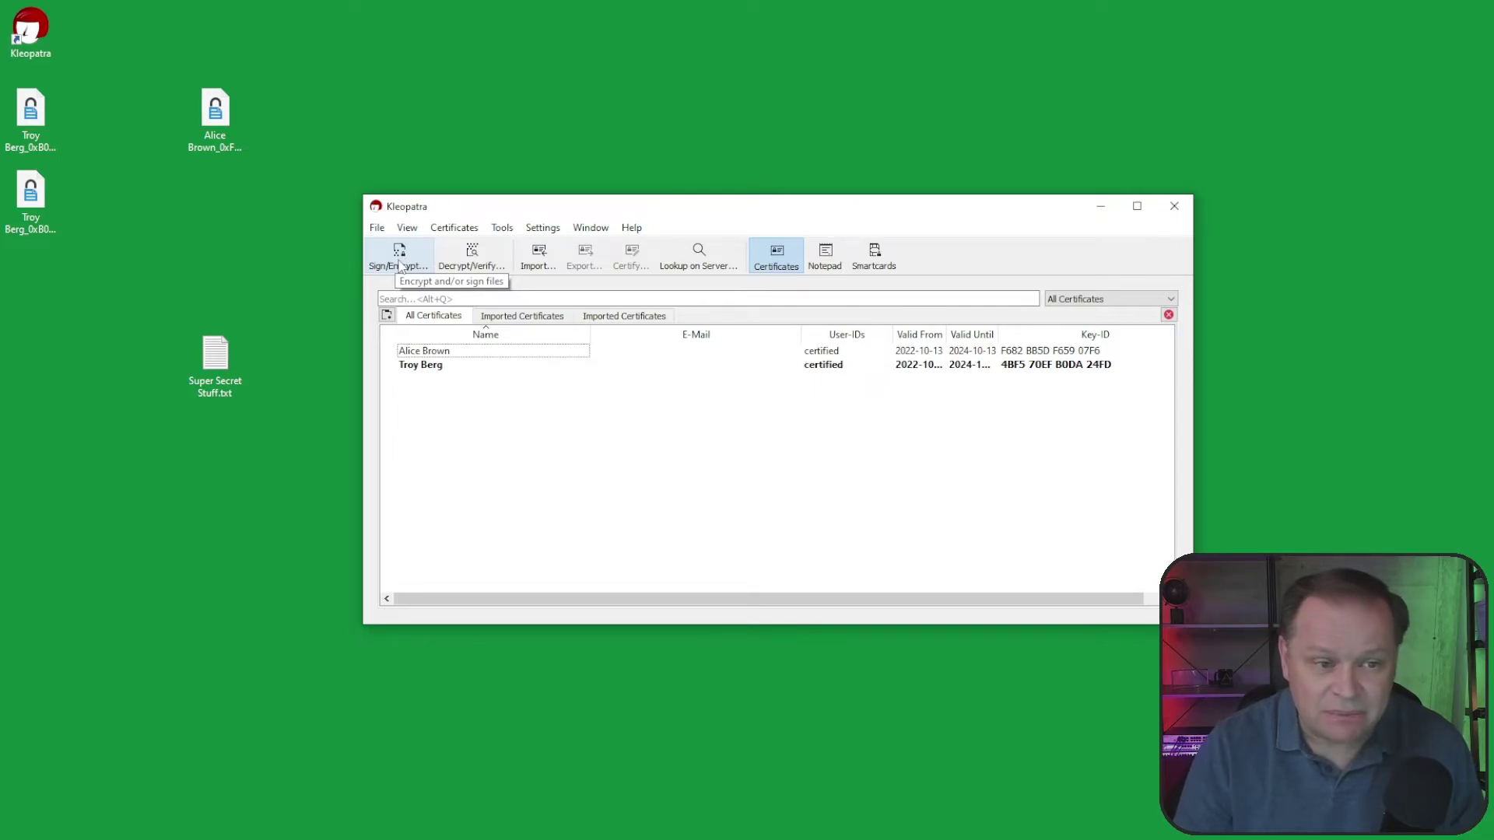
# Step: Launch GpgEX Sign and encrypt on Super Secret Stuff.txt, after cancelling Kleopatra's file chooser
pyautogui.click(399, 260)
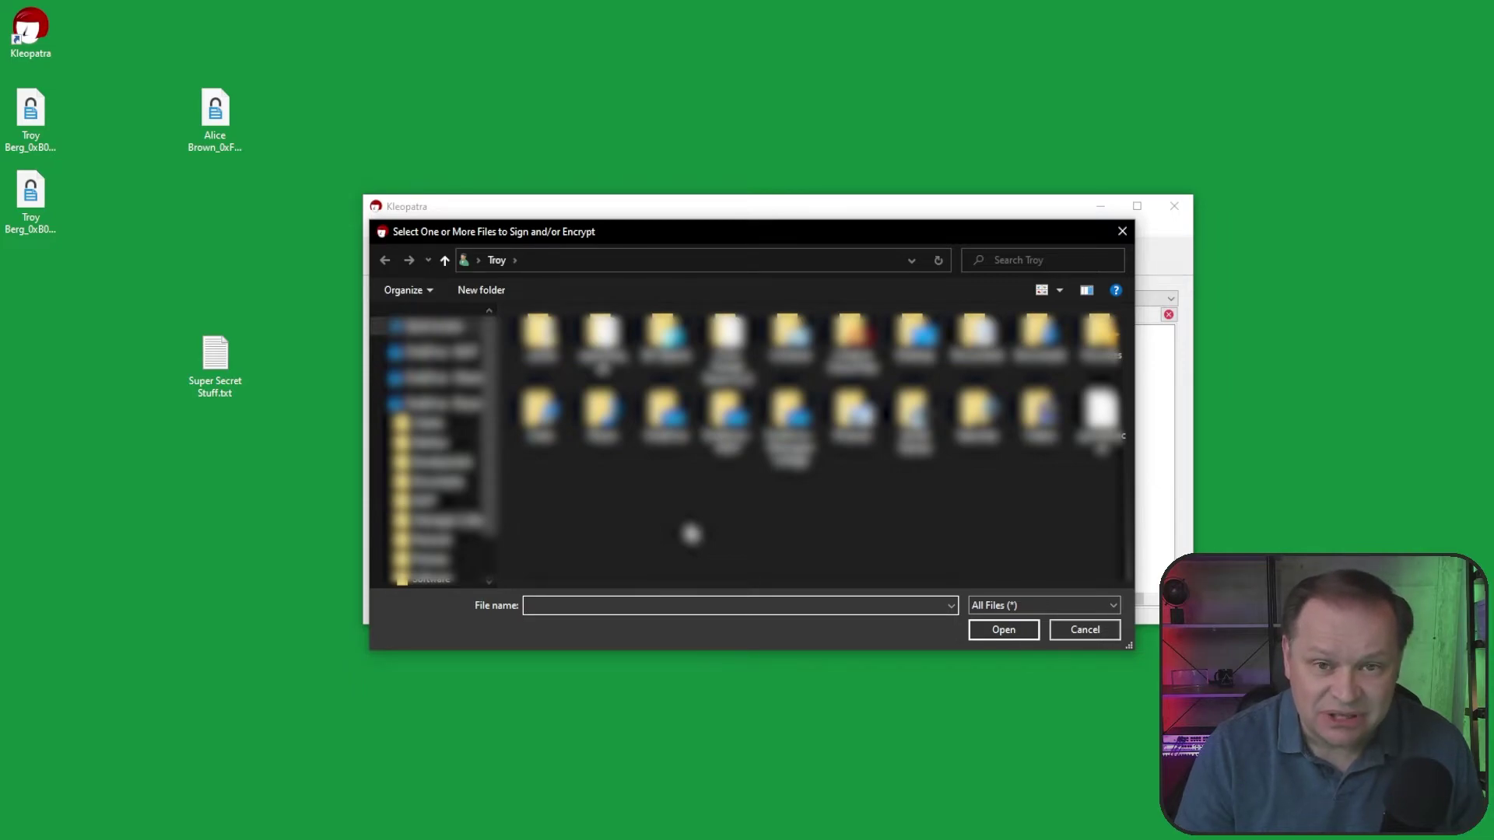
pyautogui.click(1084, 629)
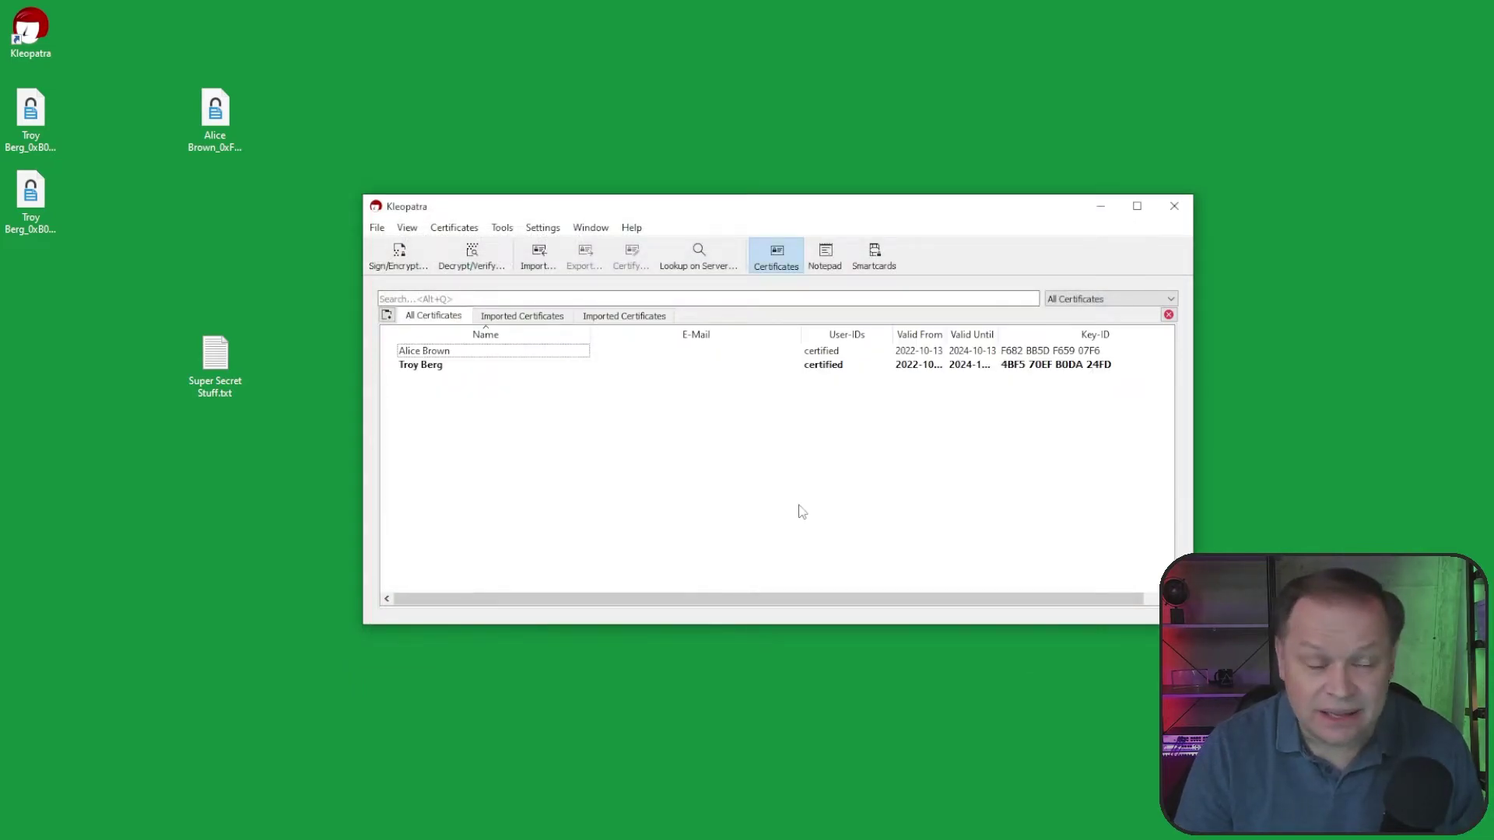
pyautogui.rightClick(216, 361)
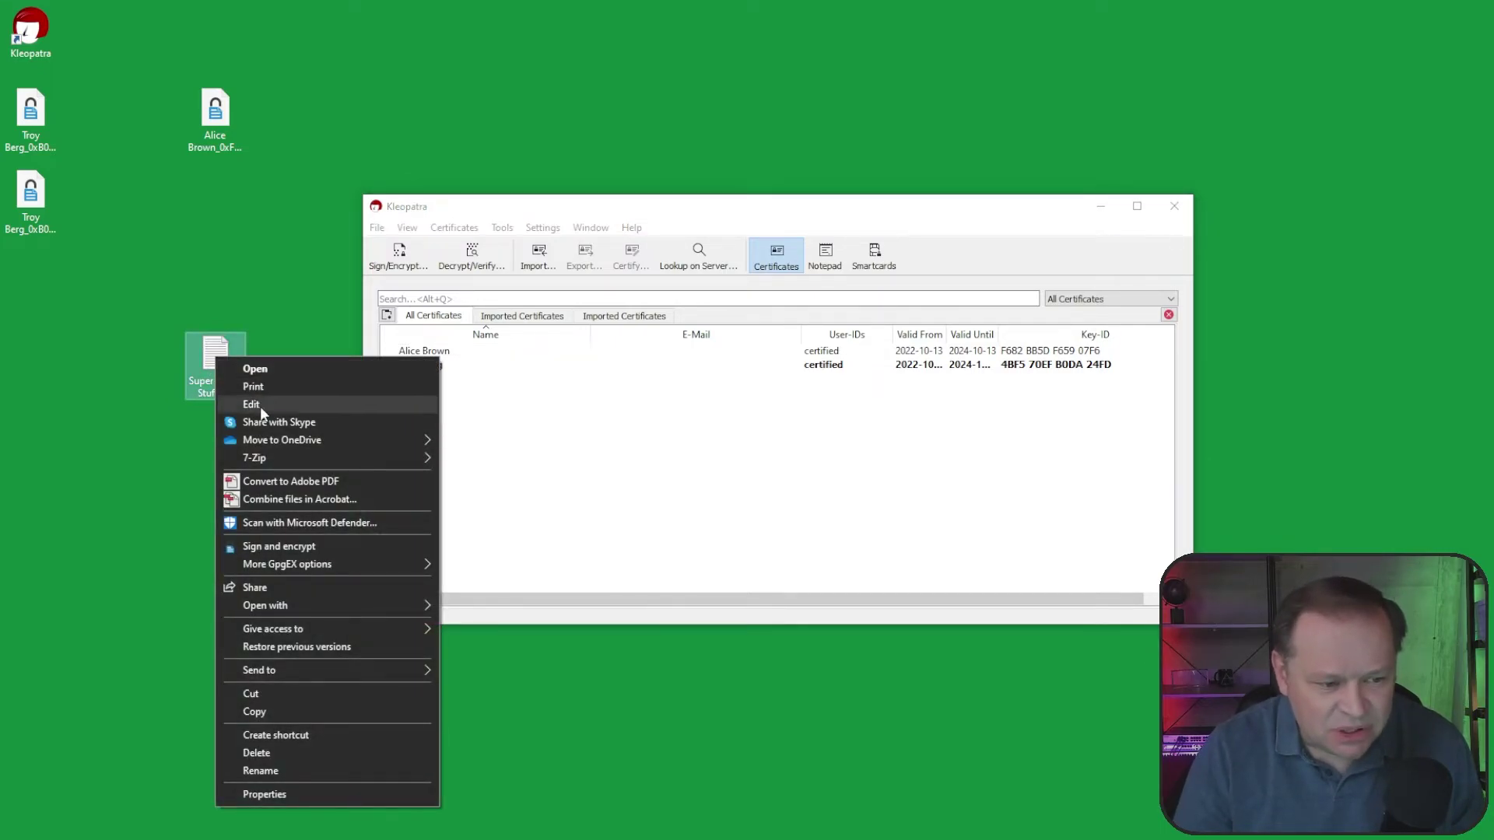
pyautogui.moveTo(338, 564)
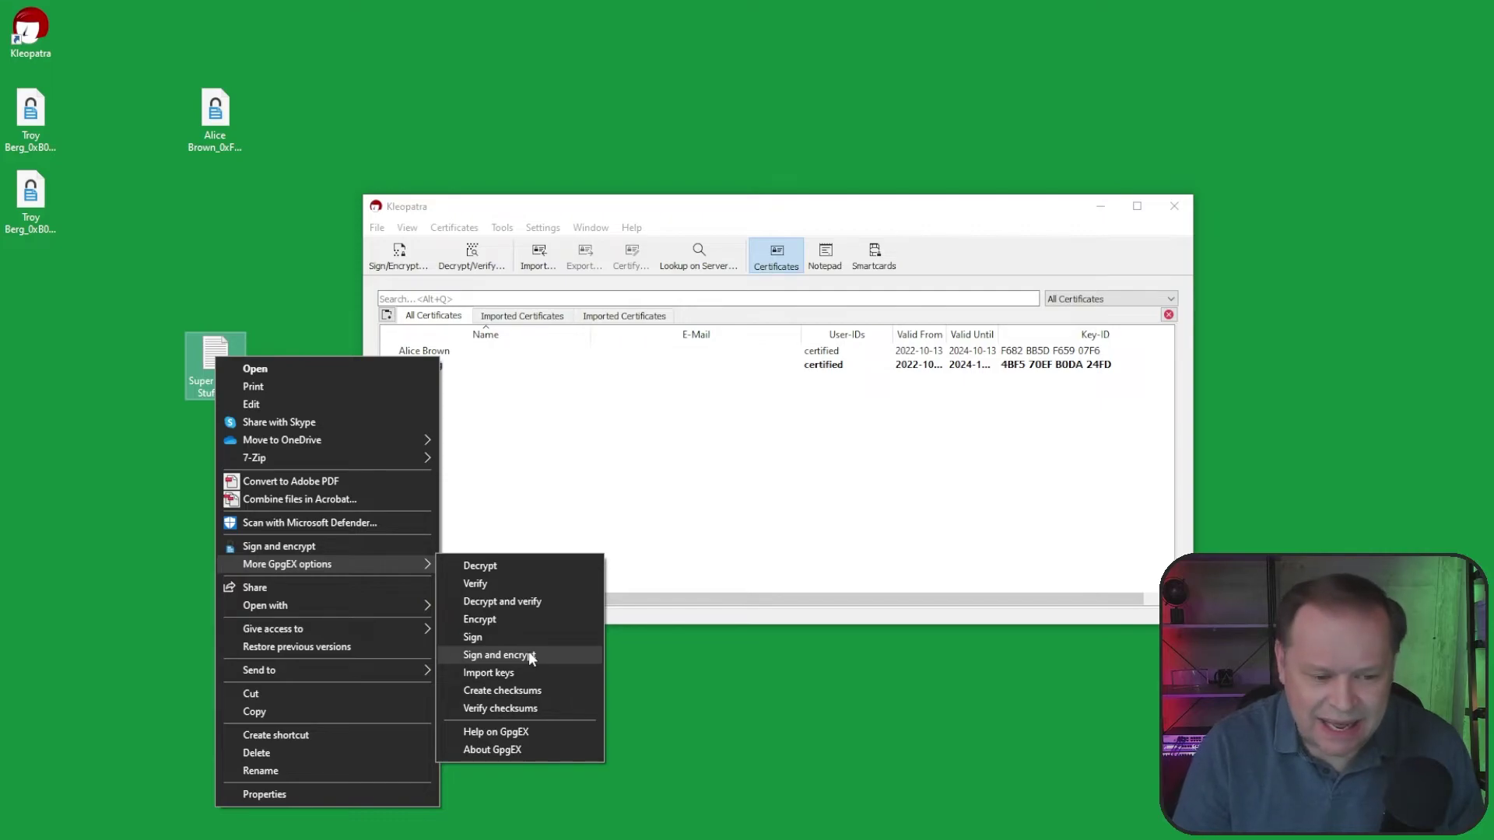
pyautogui.click(529, 655)
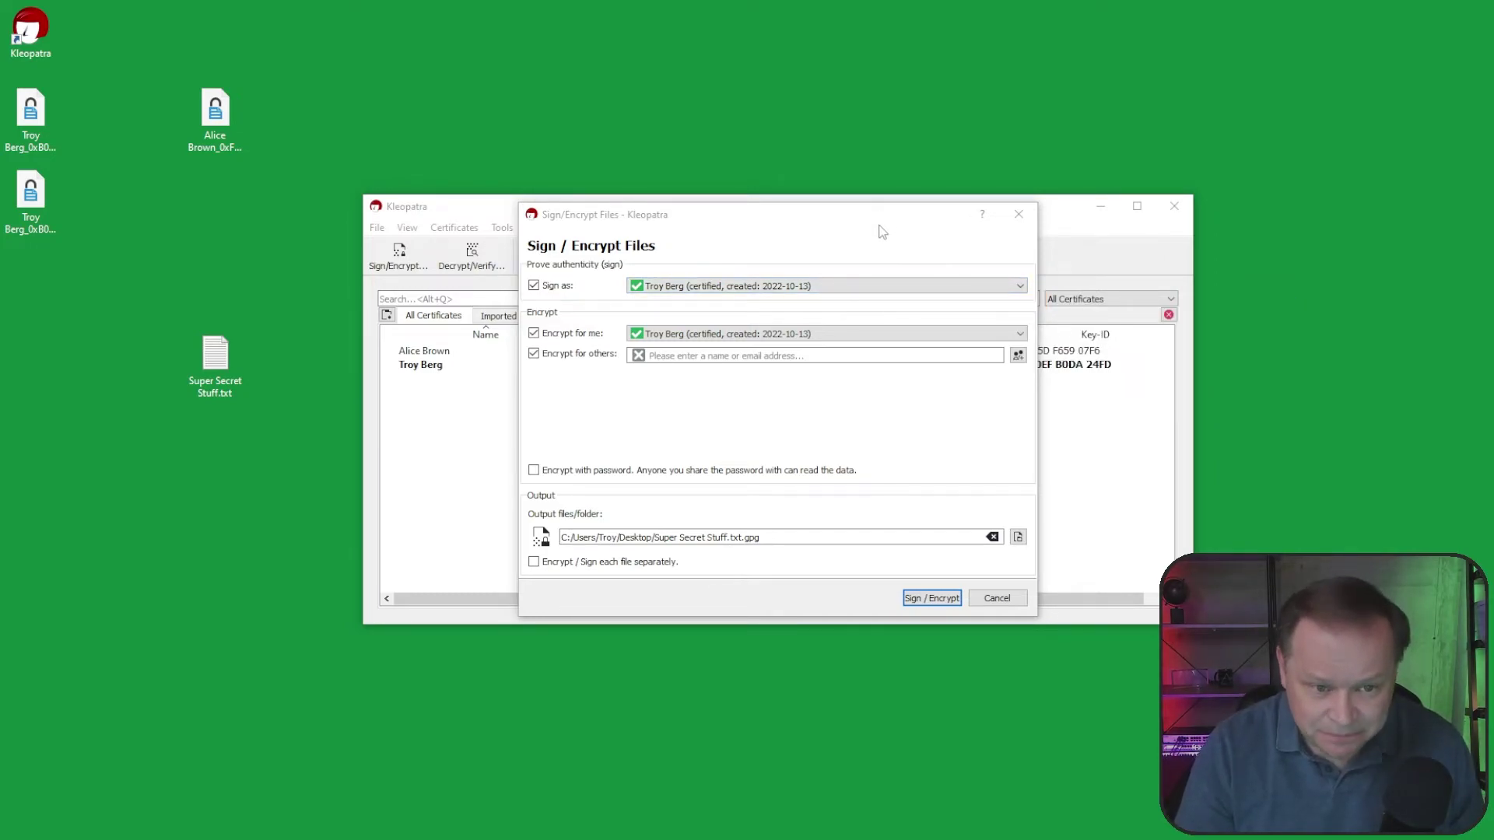
pyautogui.click(1020, 286)
pyautogui.click(1022, 286)
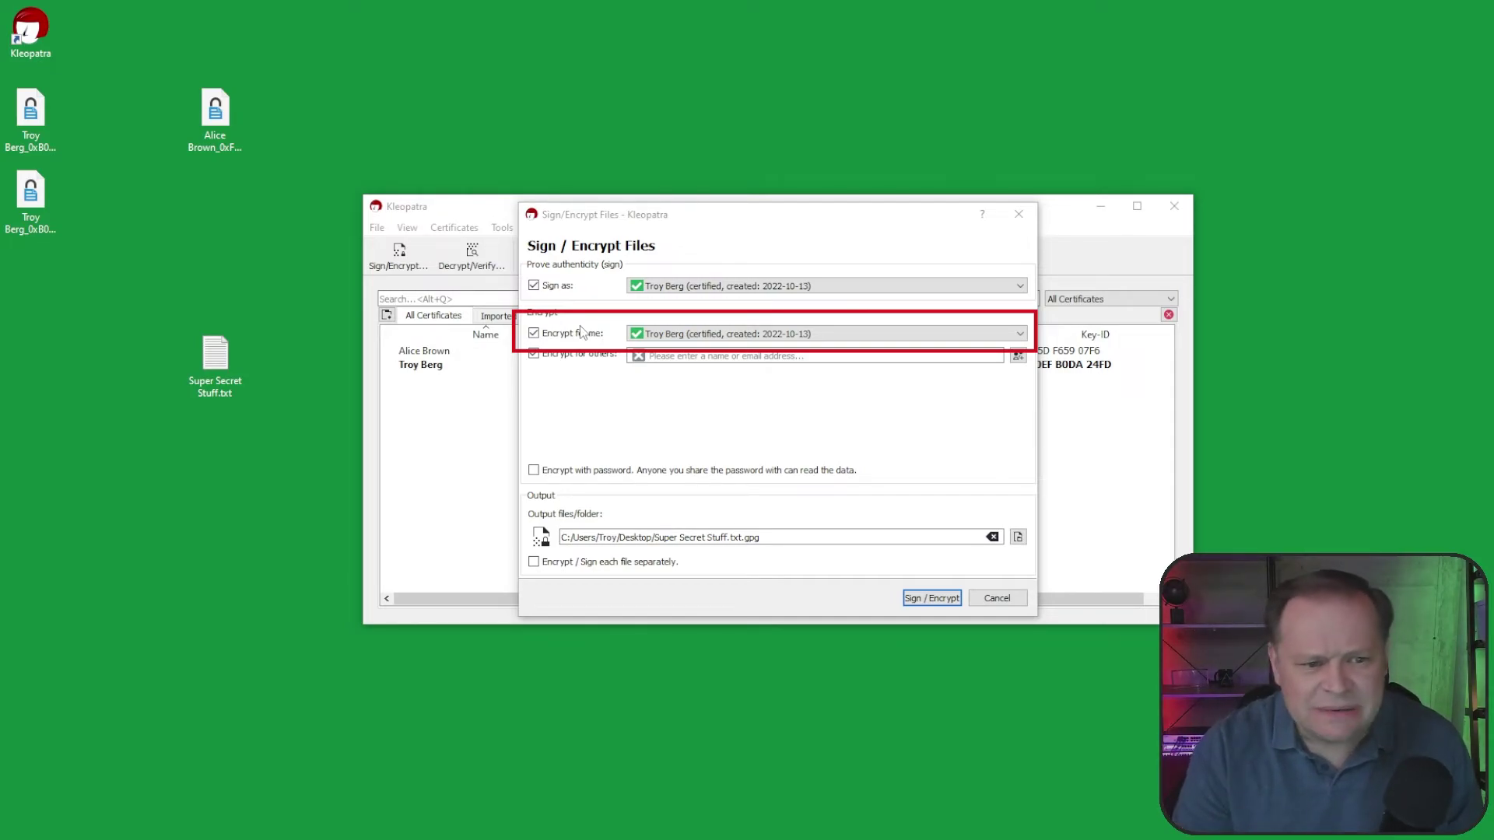
pyautogui.click(534, 333)
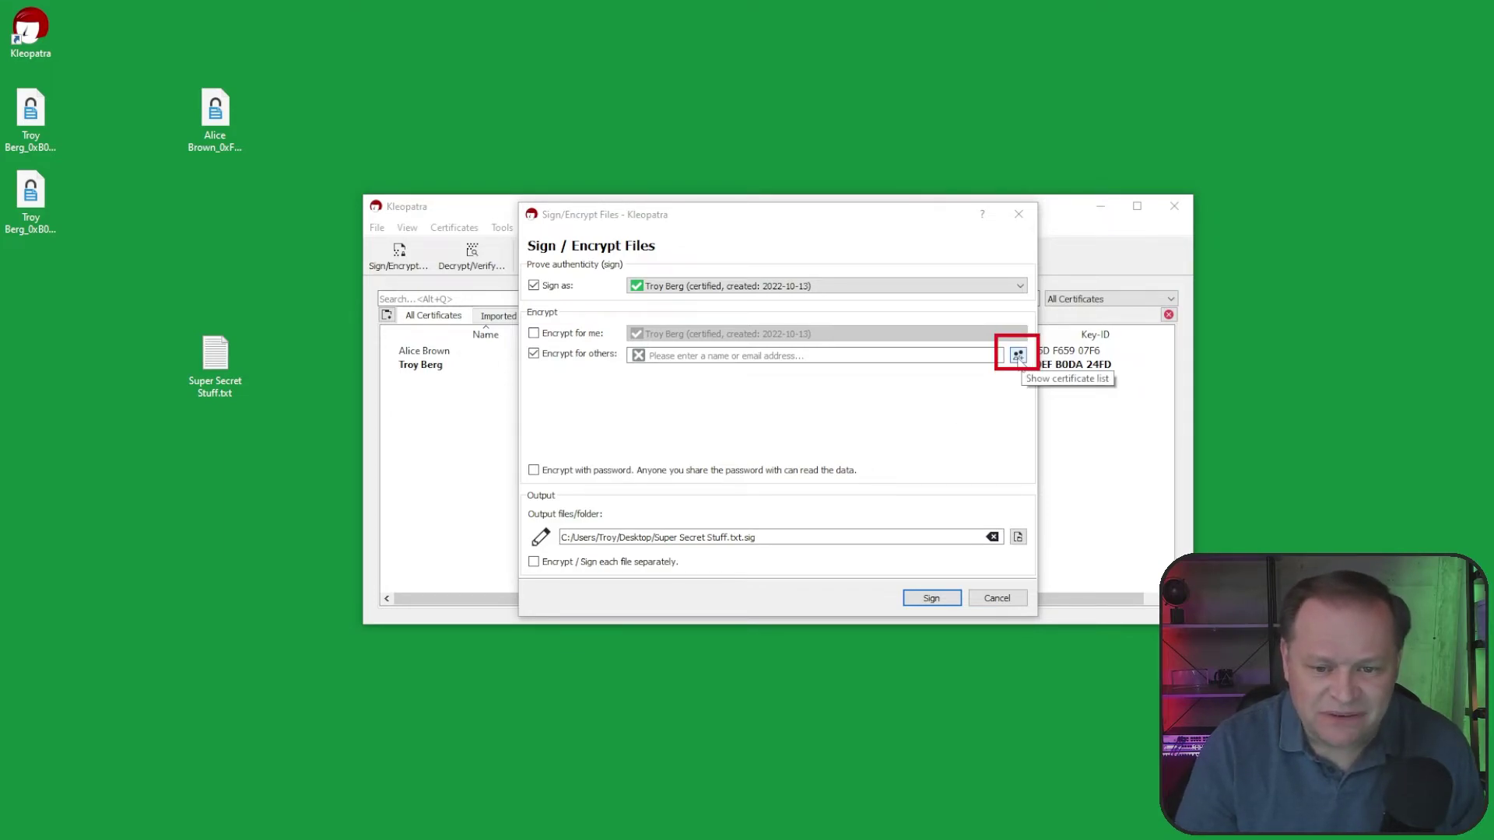
pyautogui.click(1017, 357)
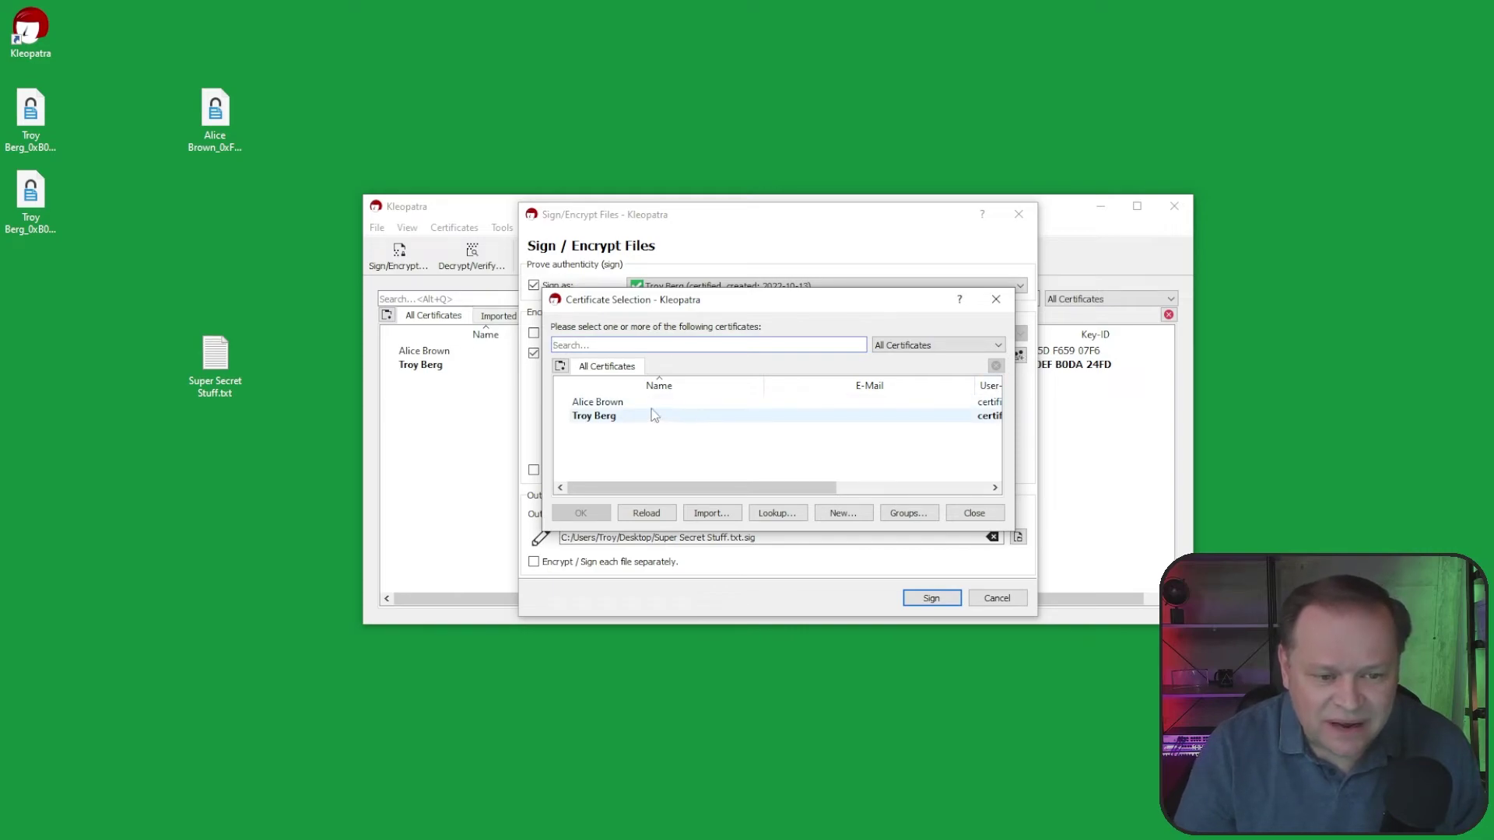
pyautogui.click(618, 405)
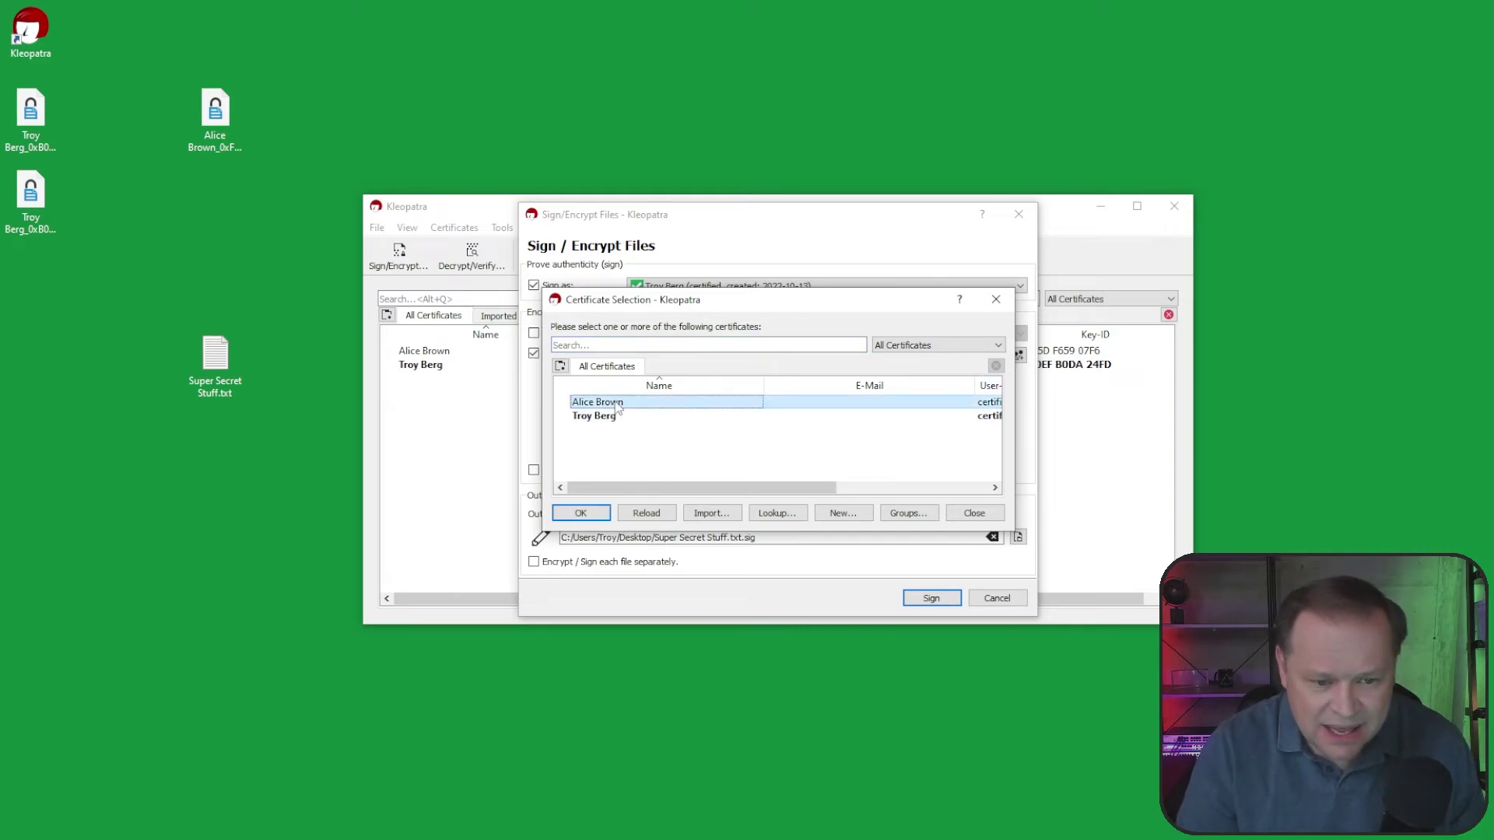
pyautogui.click(593, 515)
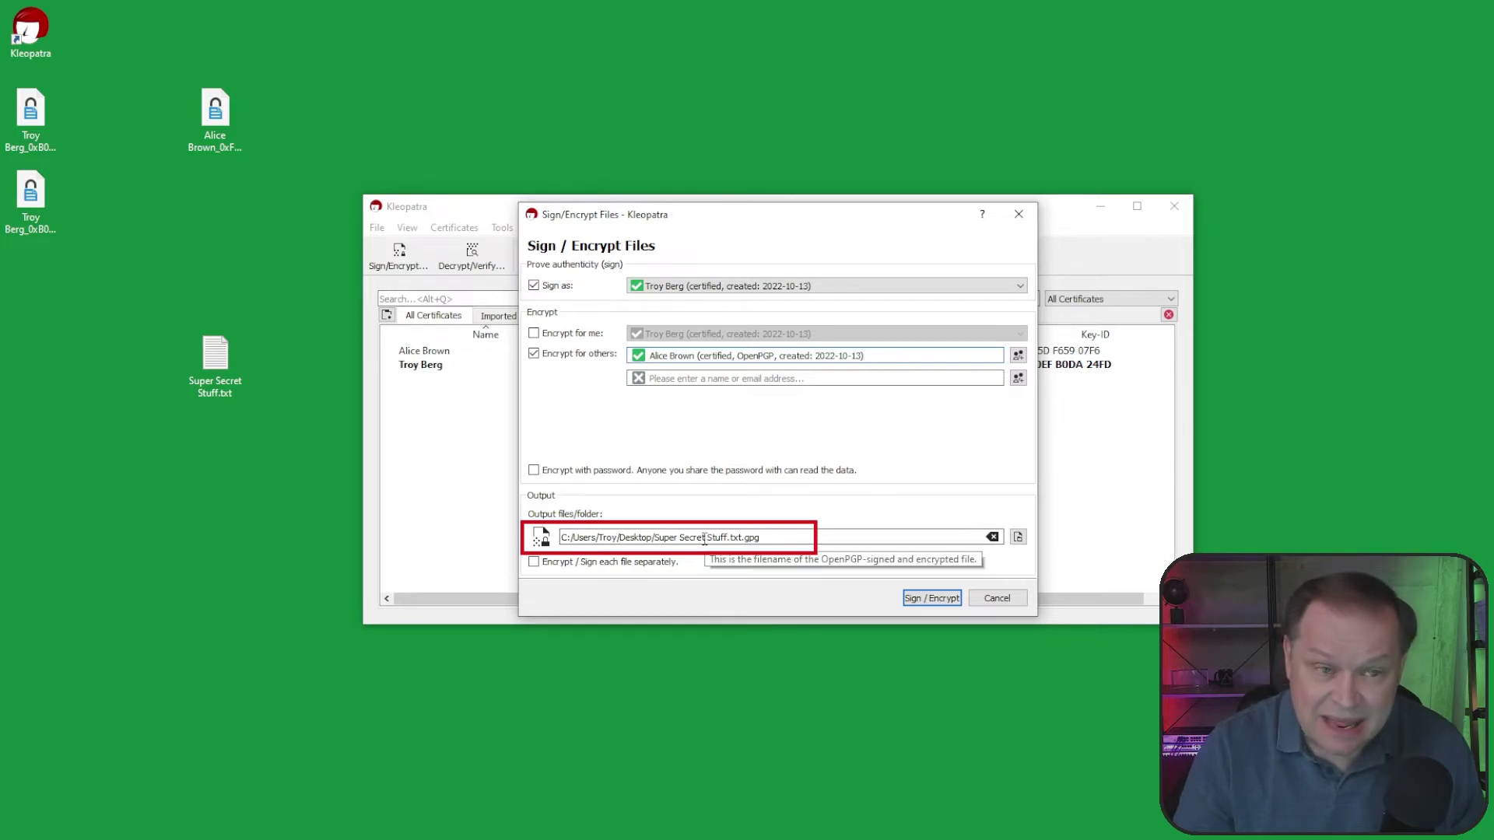
pyautogui.moveTo(735, 476)
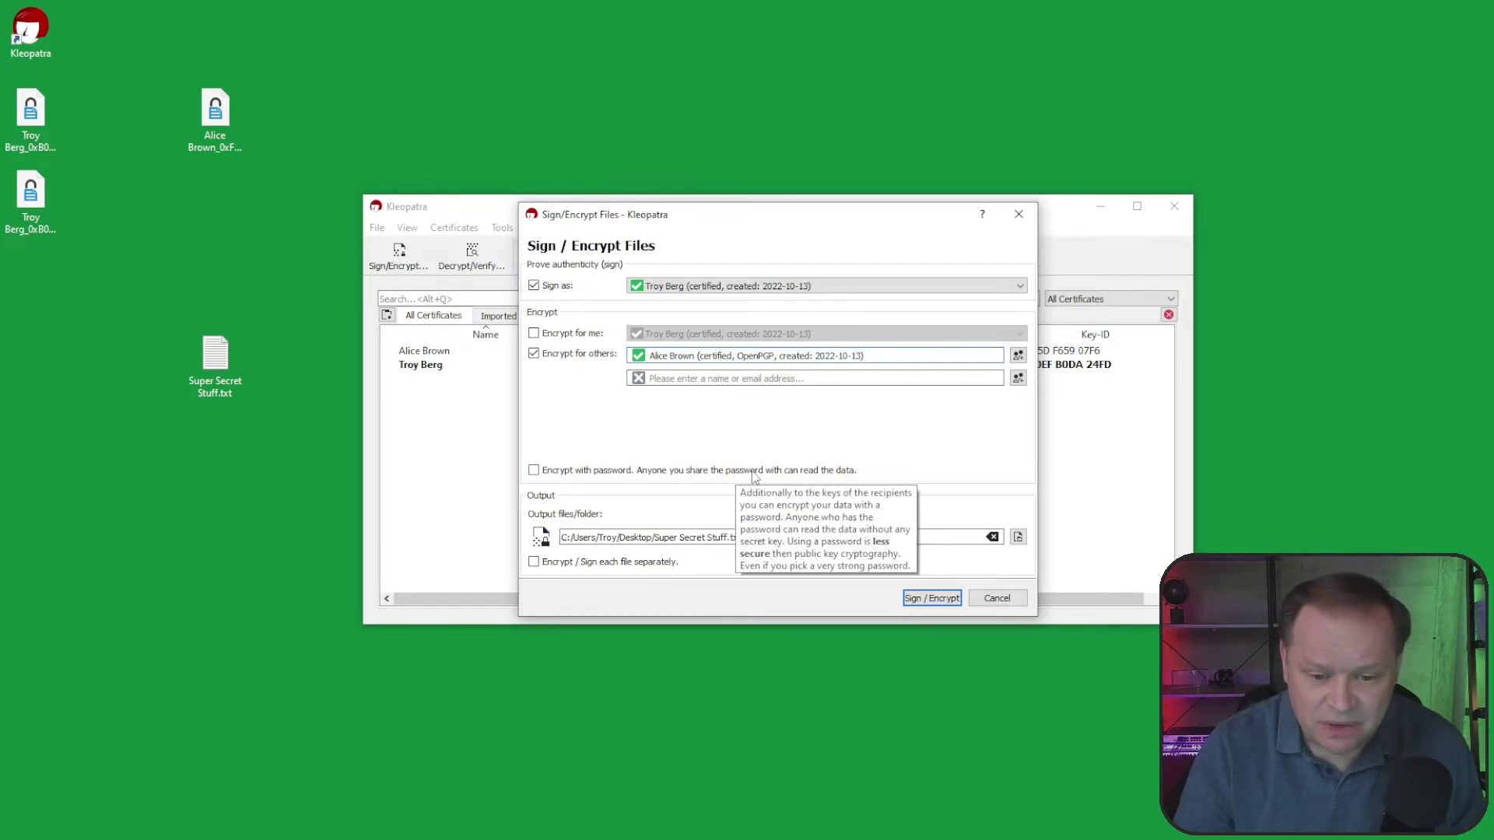
pyautogui.click(929, 597)
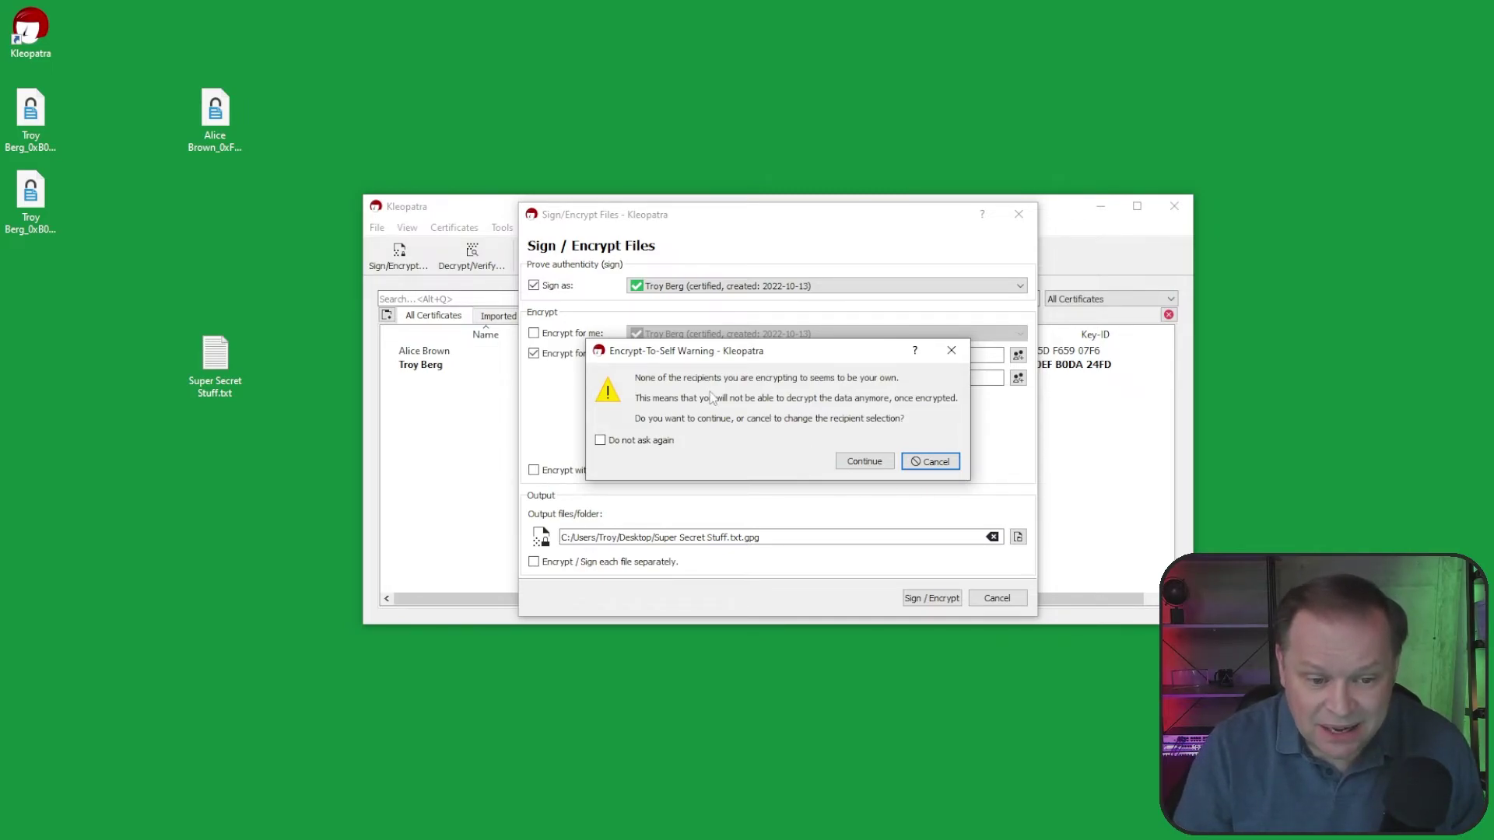
pyautogui.click(872, 462)
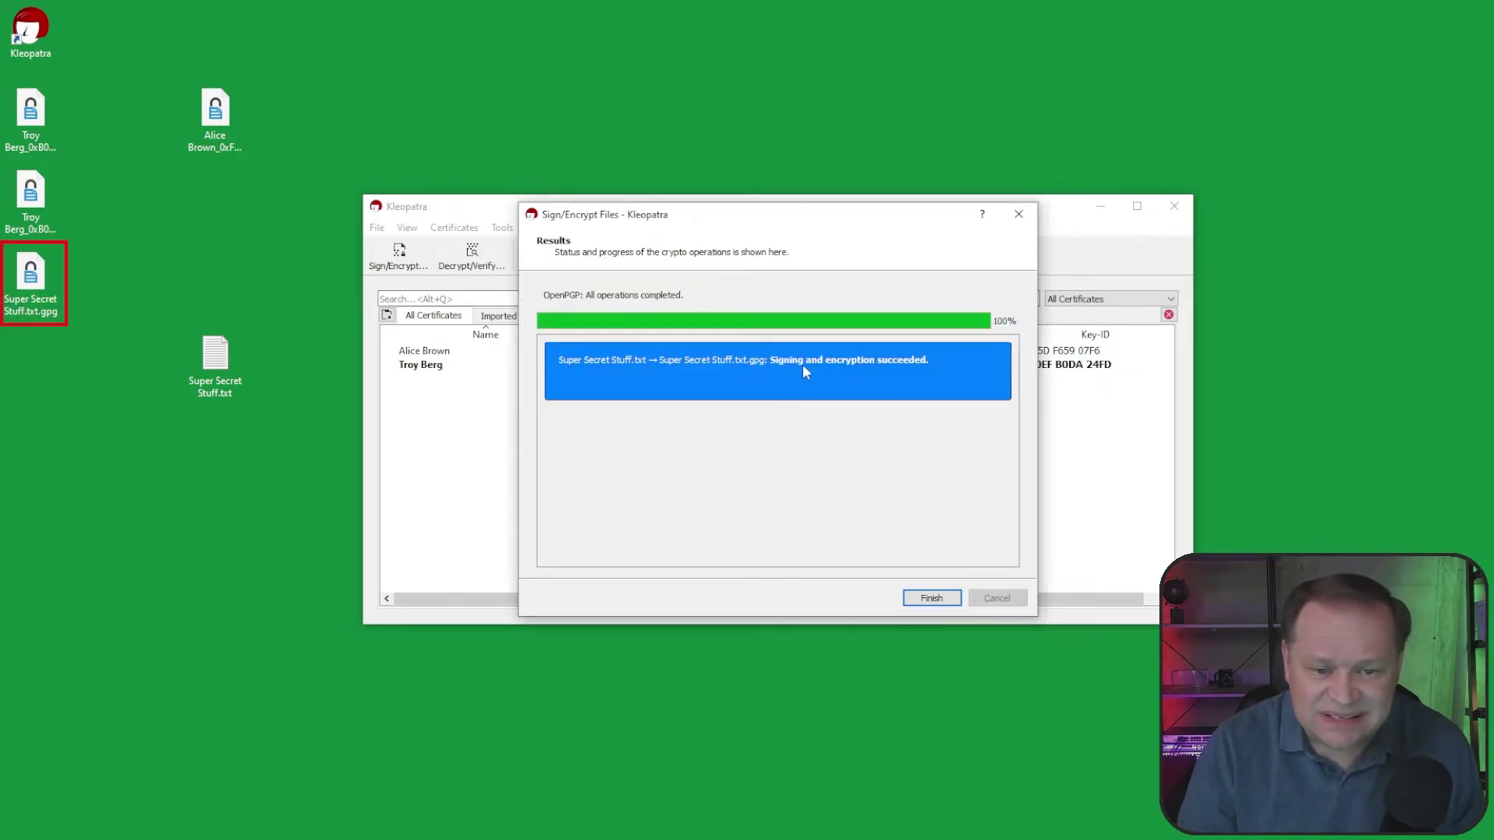
pyautogui.click(939, 600)
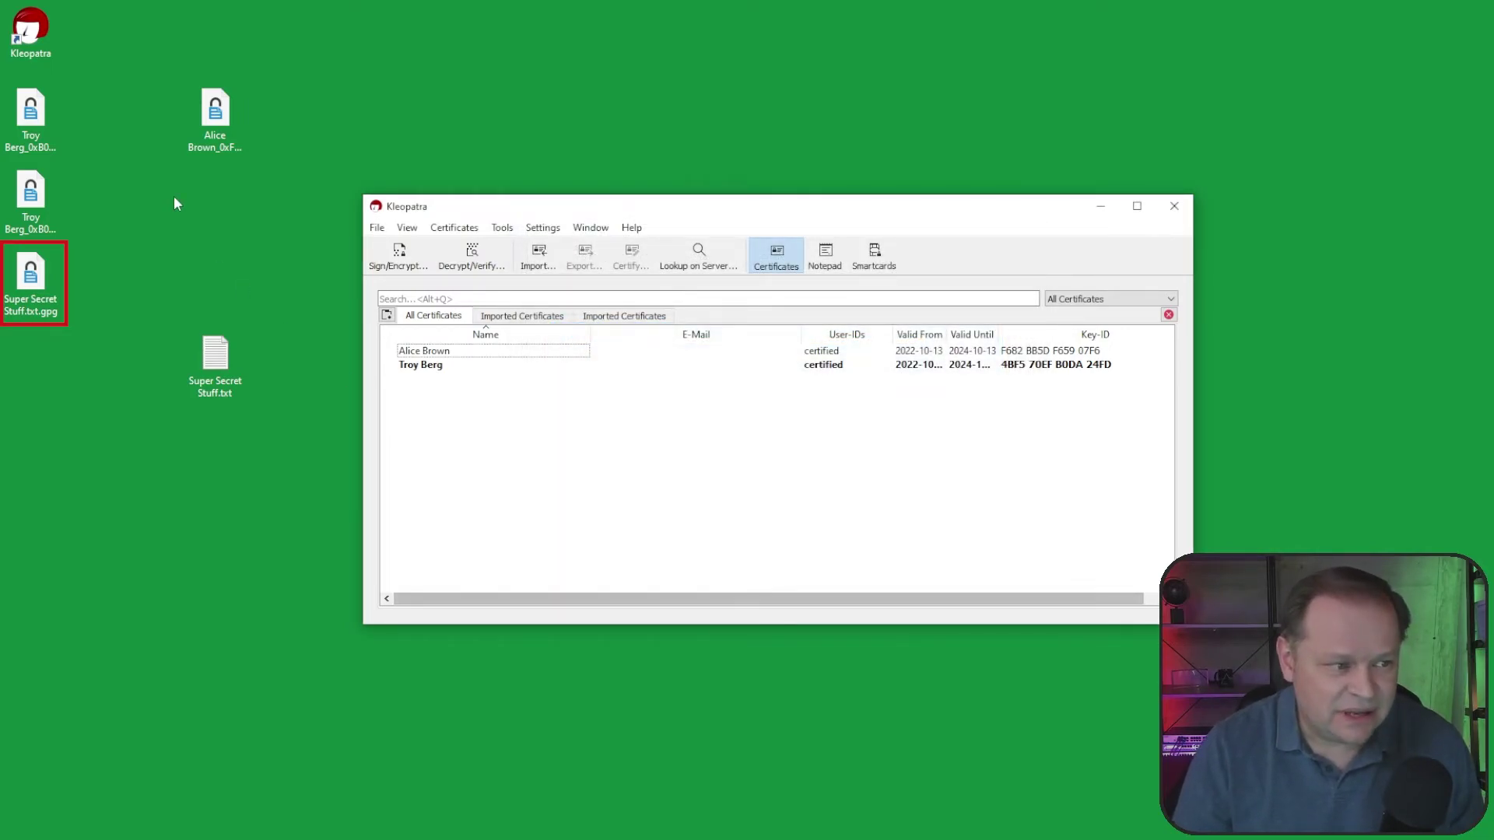
# Step: Move the .gpg file beside the original, attempt decryption (No secret key), discard, and select it
pyautogui.moveTo(31, 276); pyautogui.dragTo(229, 241)
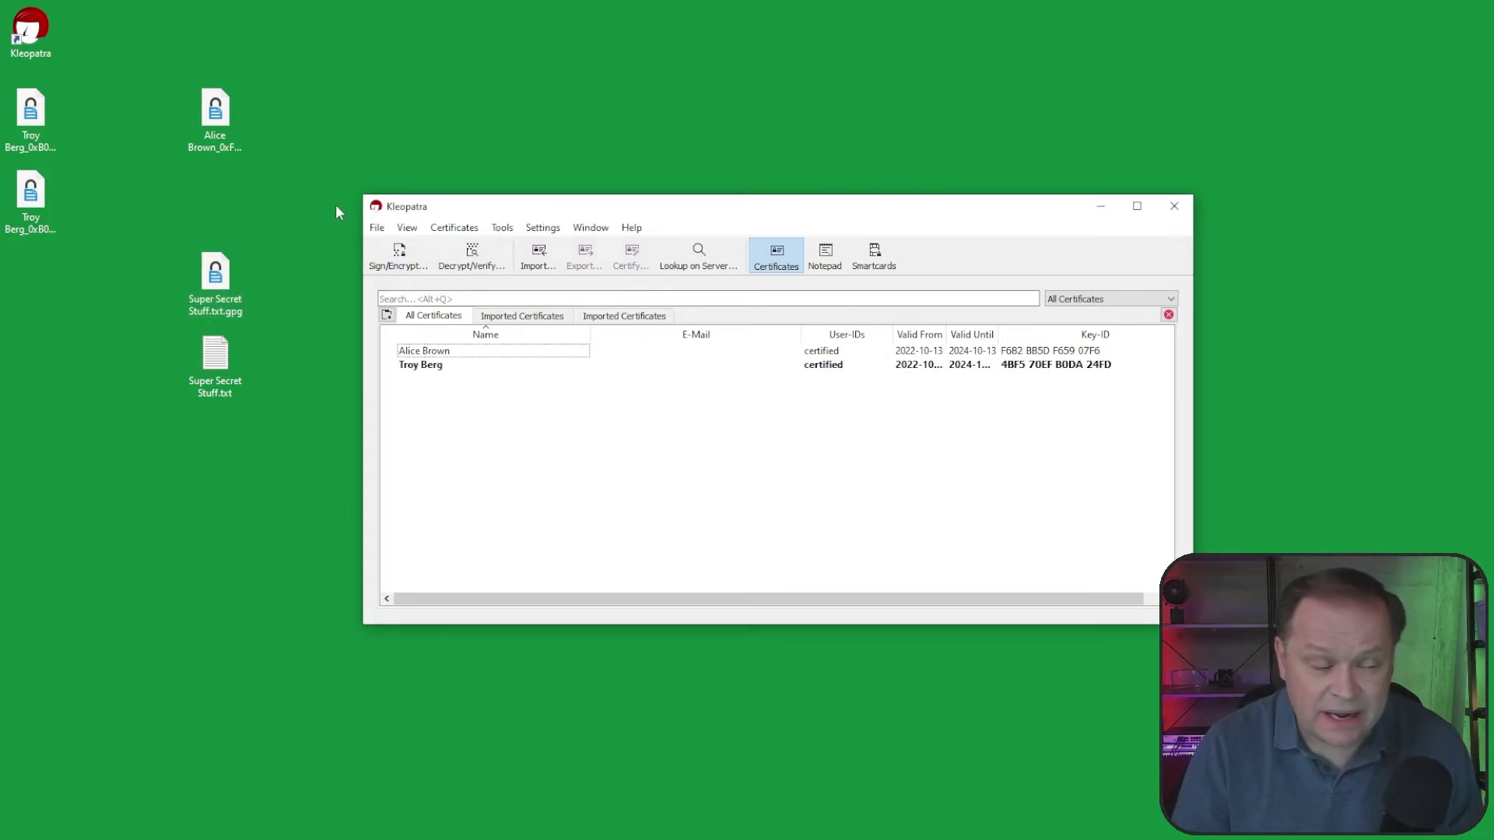
pyautogui.doubleClick(209, 274)
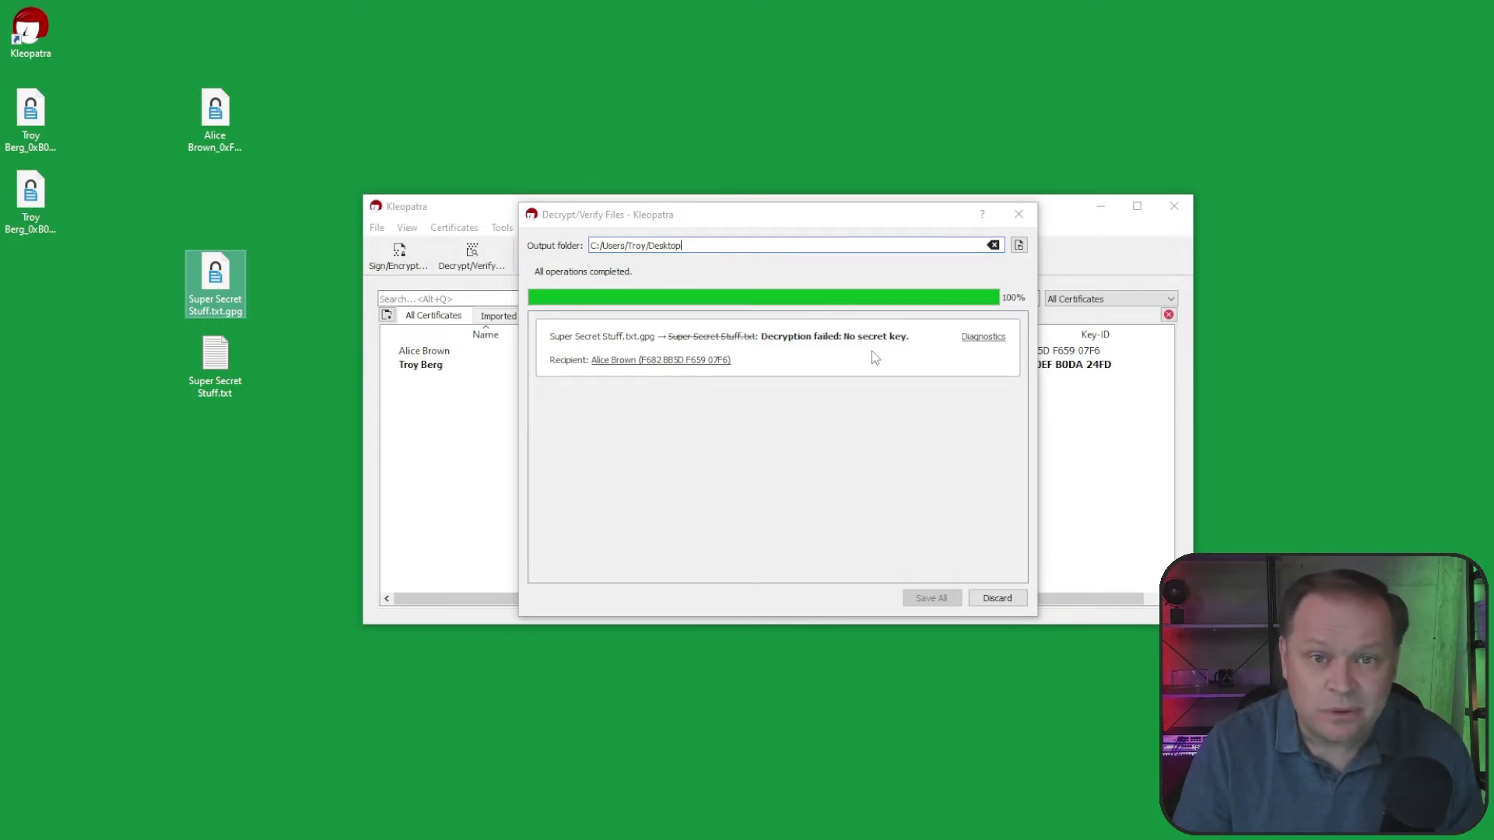
pyautogui.click(1020, 603)
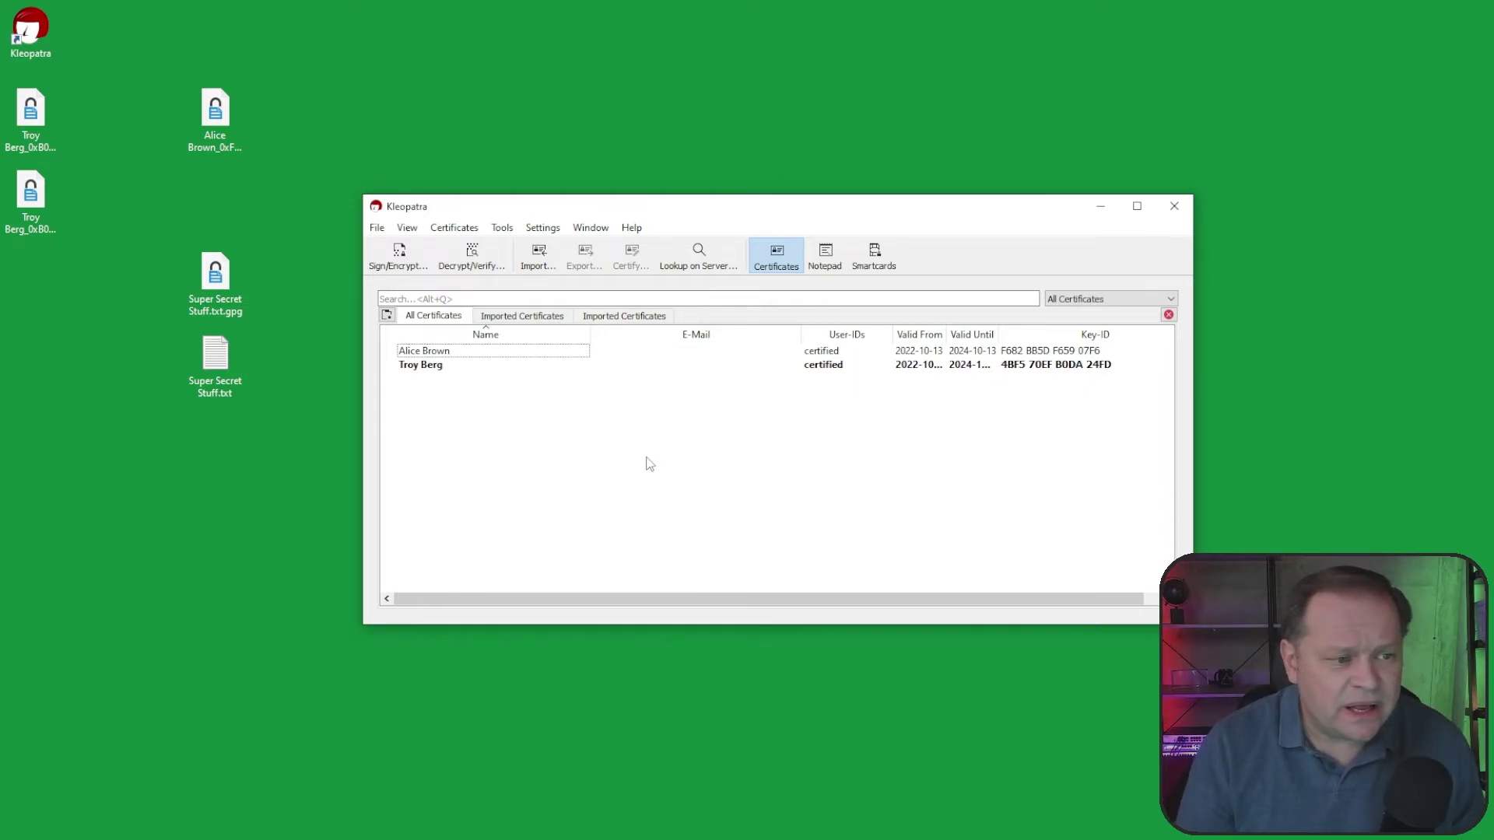
pyautogui.click(222, 283)
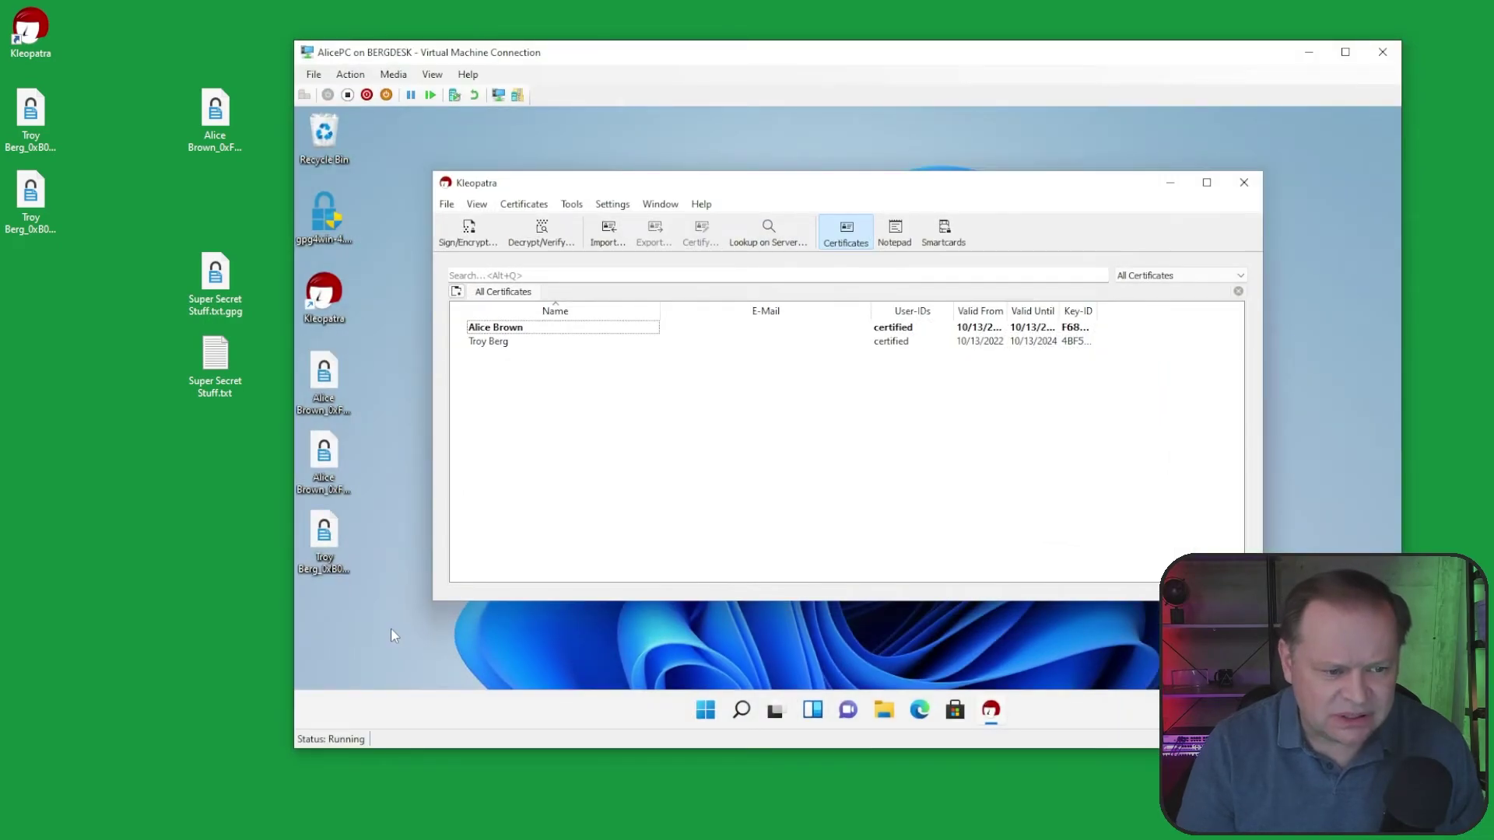
# Step: Paste Super Secret Stuff.txt.gpg onto AlicePC's desktop beside the Recycle Bin and nudge Kleopatra aside
pyautogui.click(391, 635)
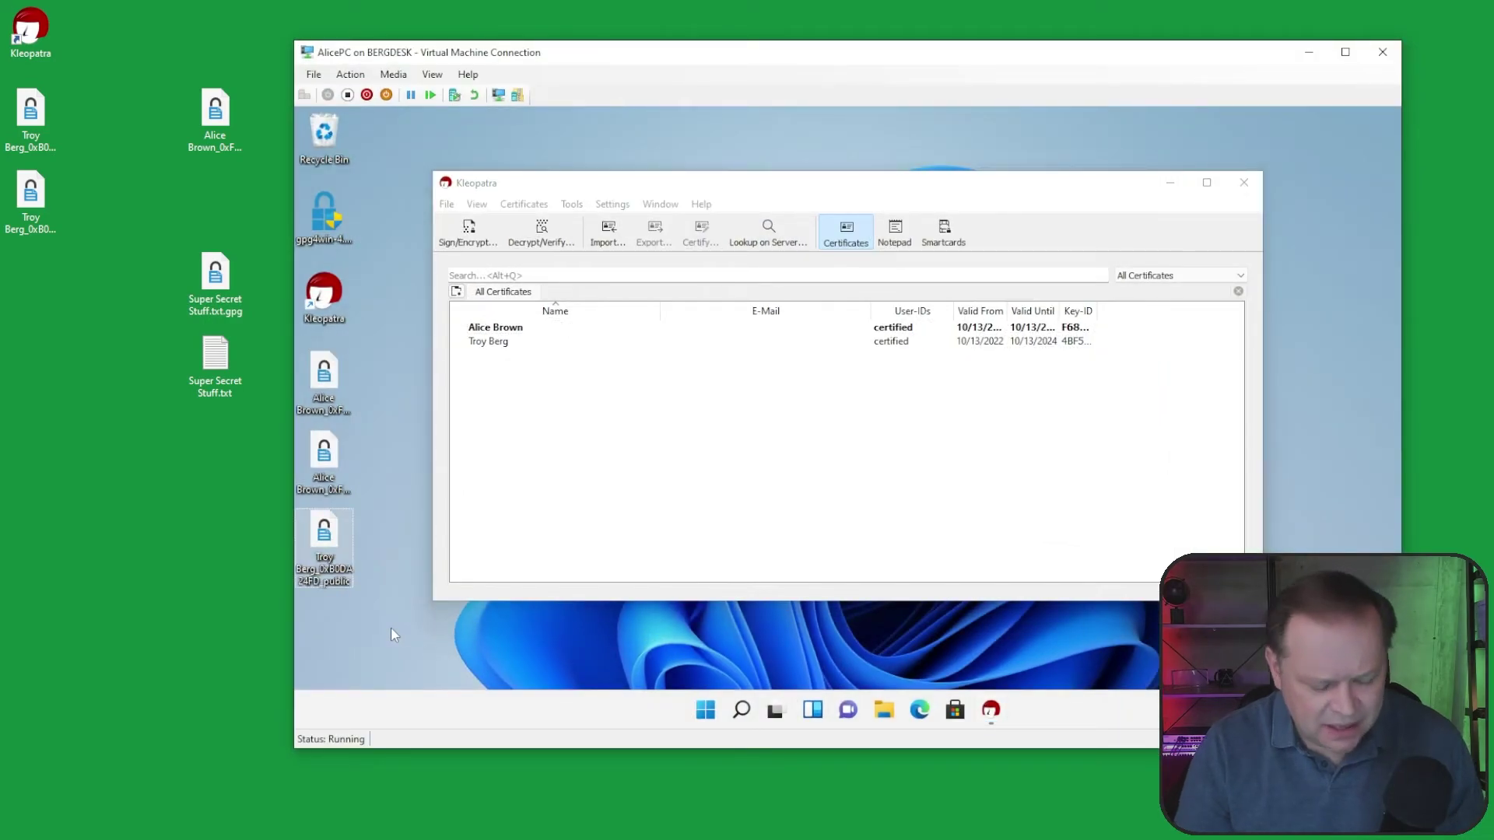
pyautogui.hotkey('ctrl', 'v')
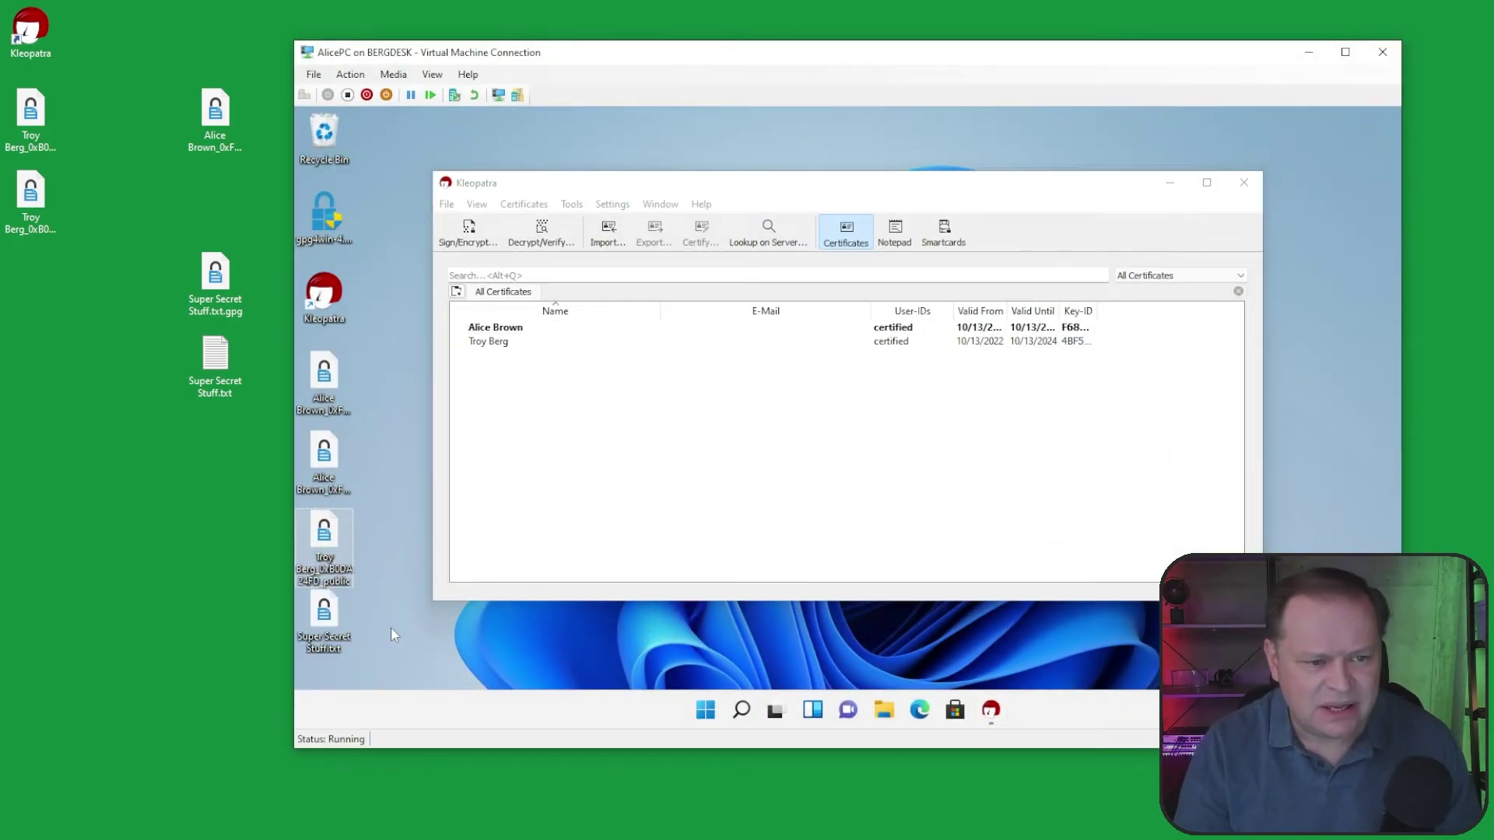
pyautogui.moveTo(324, 615); pyautogui.dragTo(397, 139)
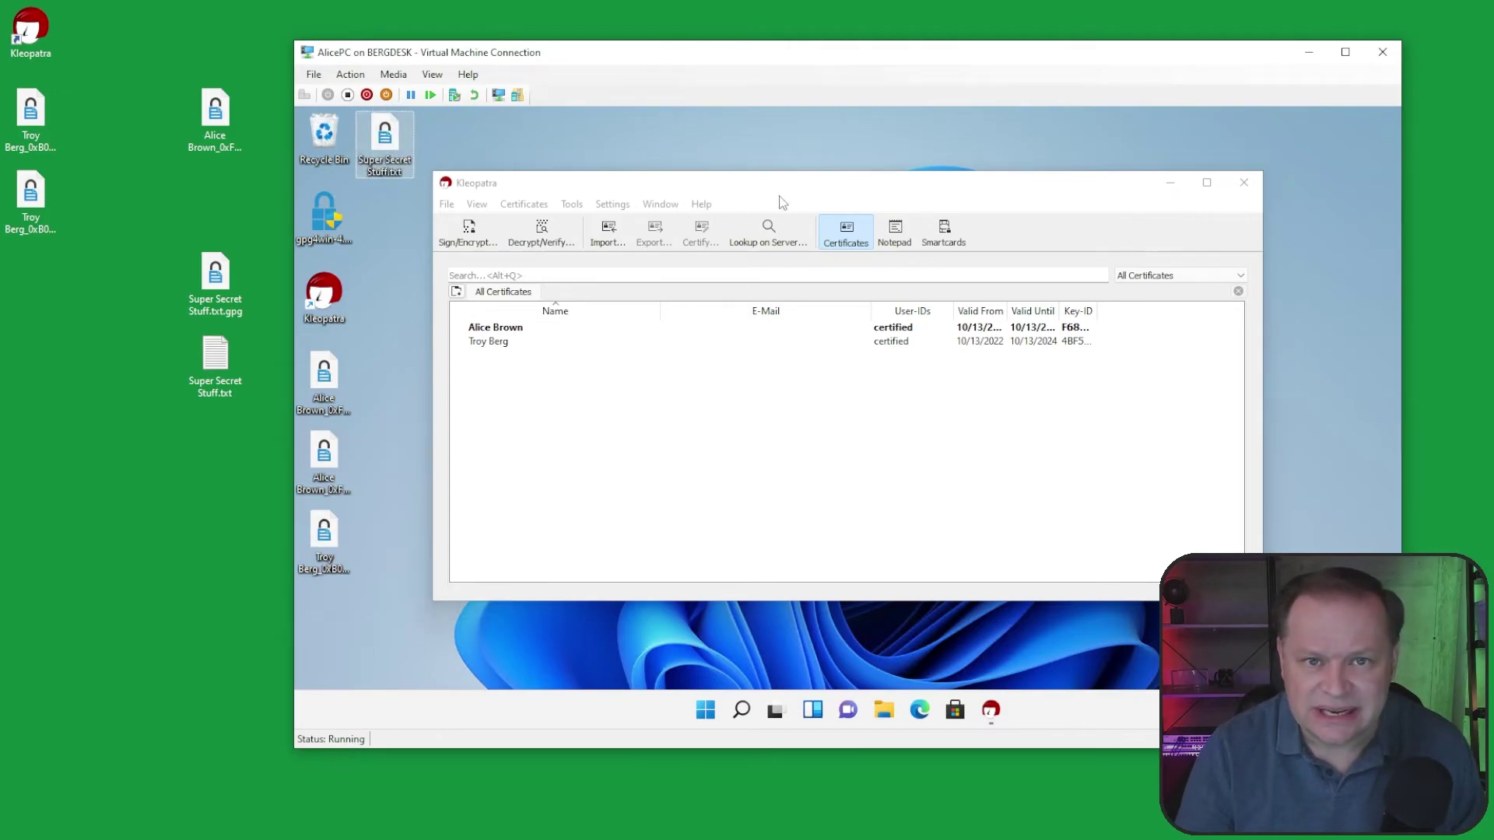
pyautogui.moveTo(792, 193); pyautogui.dragTo(836, 167)
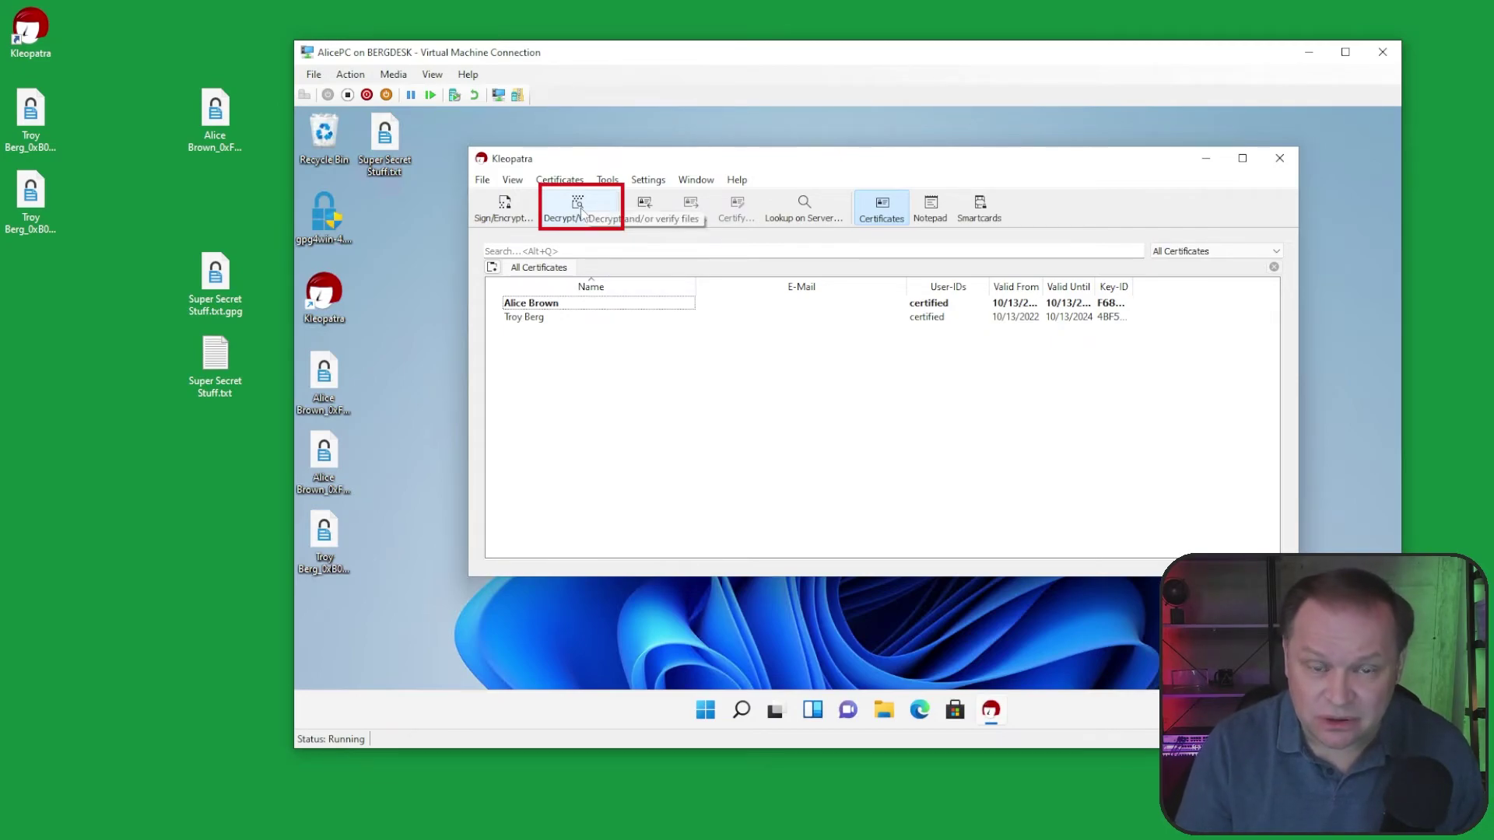
# Step: Decrypt and verify Super Secret Stuff.txt.gpg through GpgEX, then Save All to the desktop
pyautogui.rightClick(387, 138)
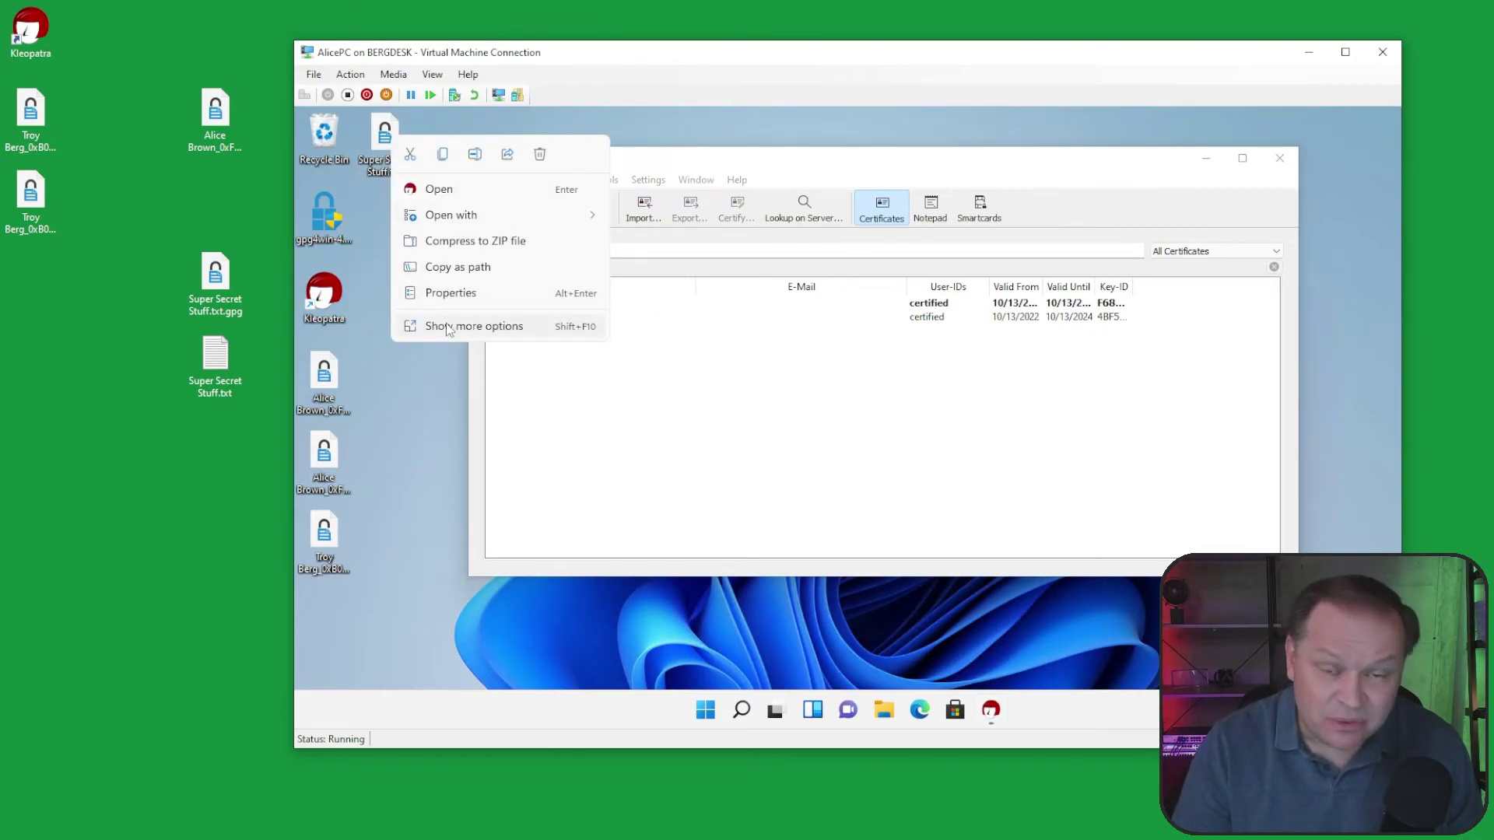
pyautogui.click(470, 327)
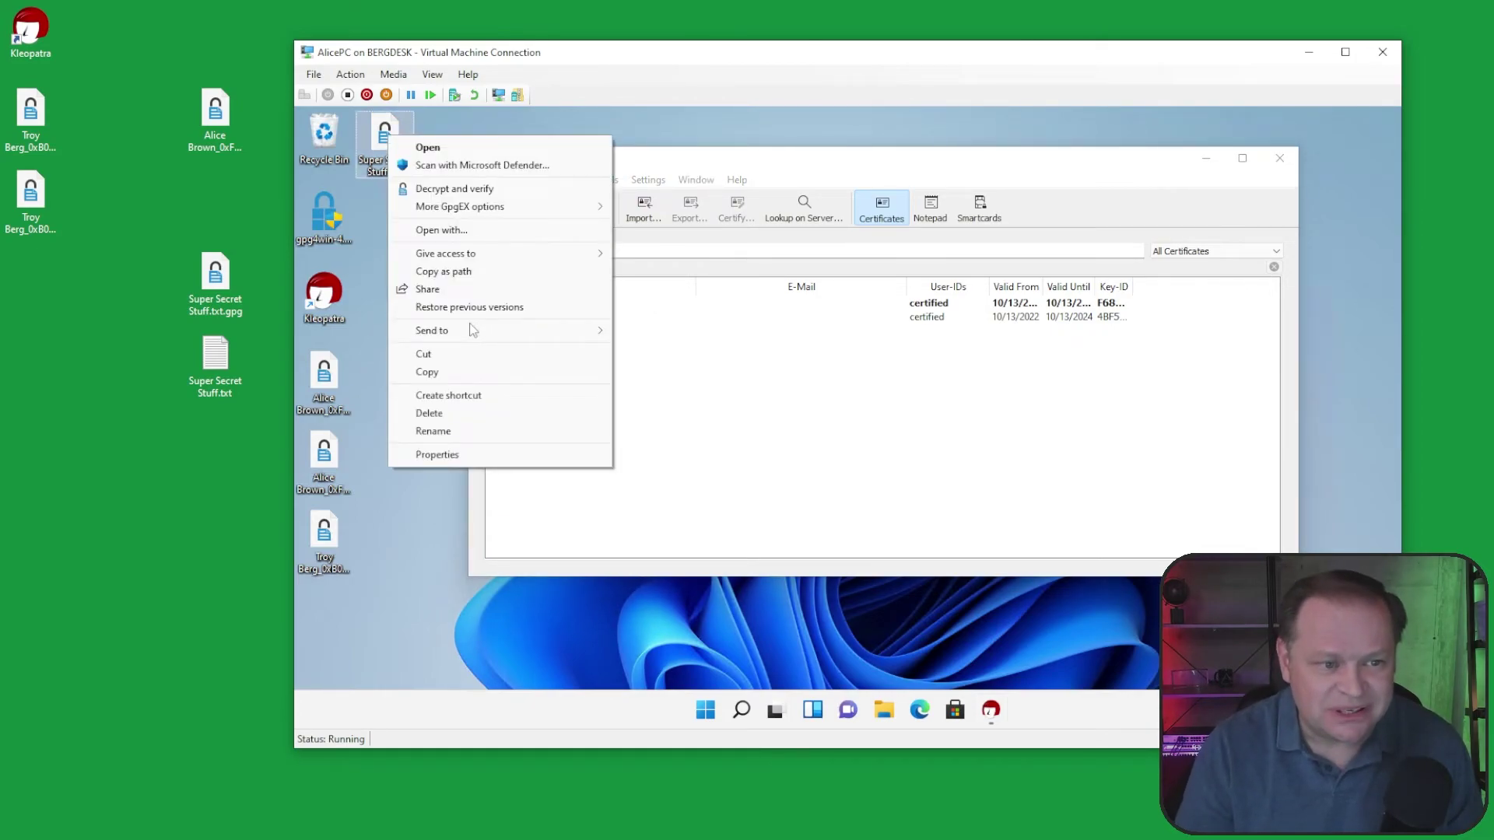
pyautogui.moveTo(485, 209)
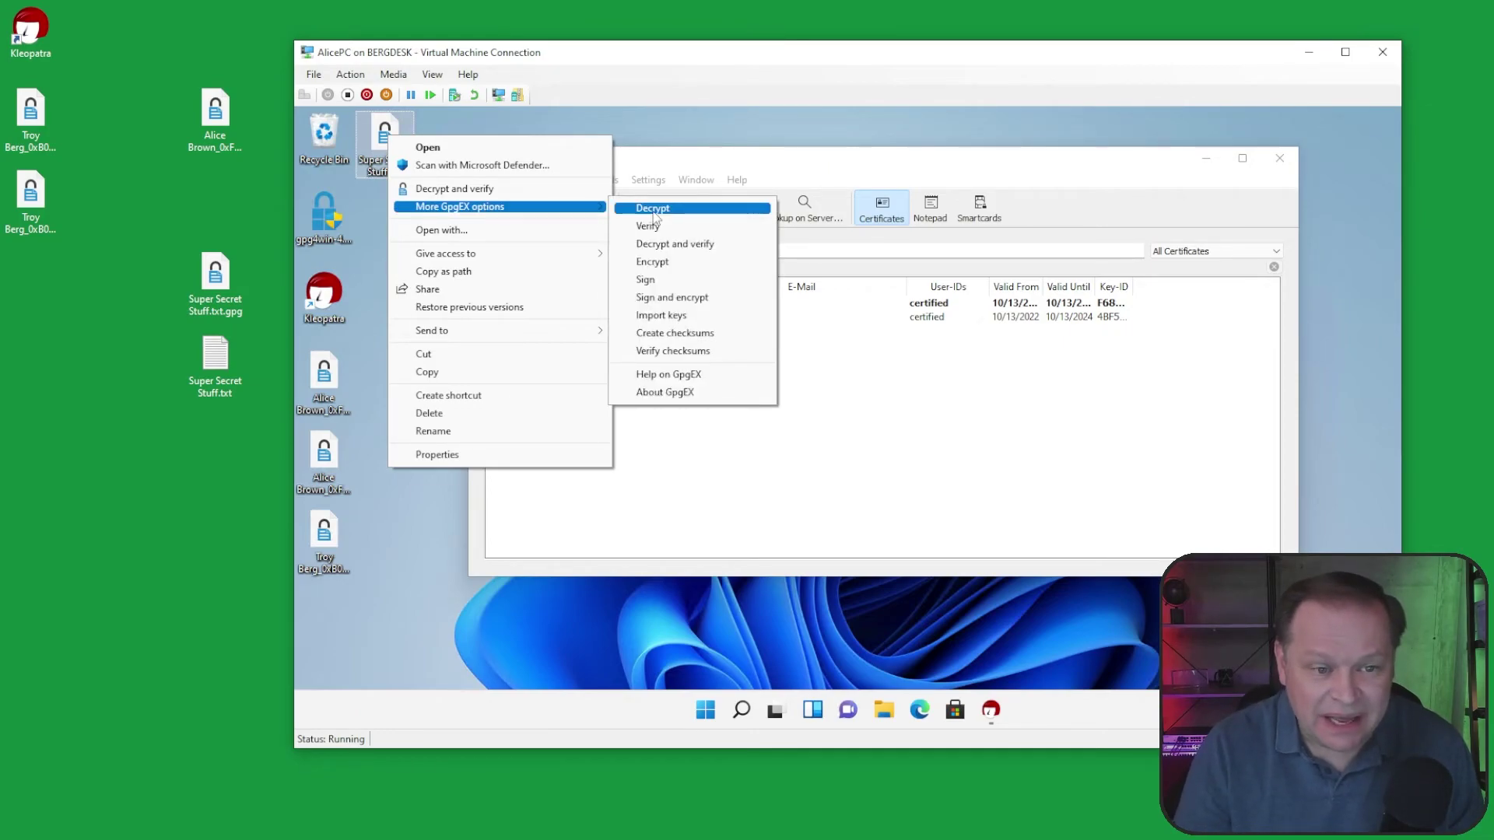
pyautogui.click(687, 245)
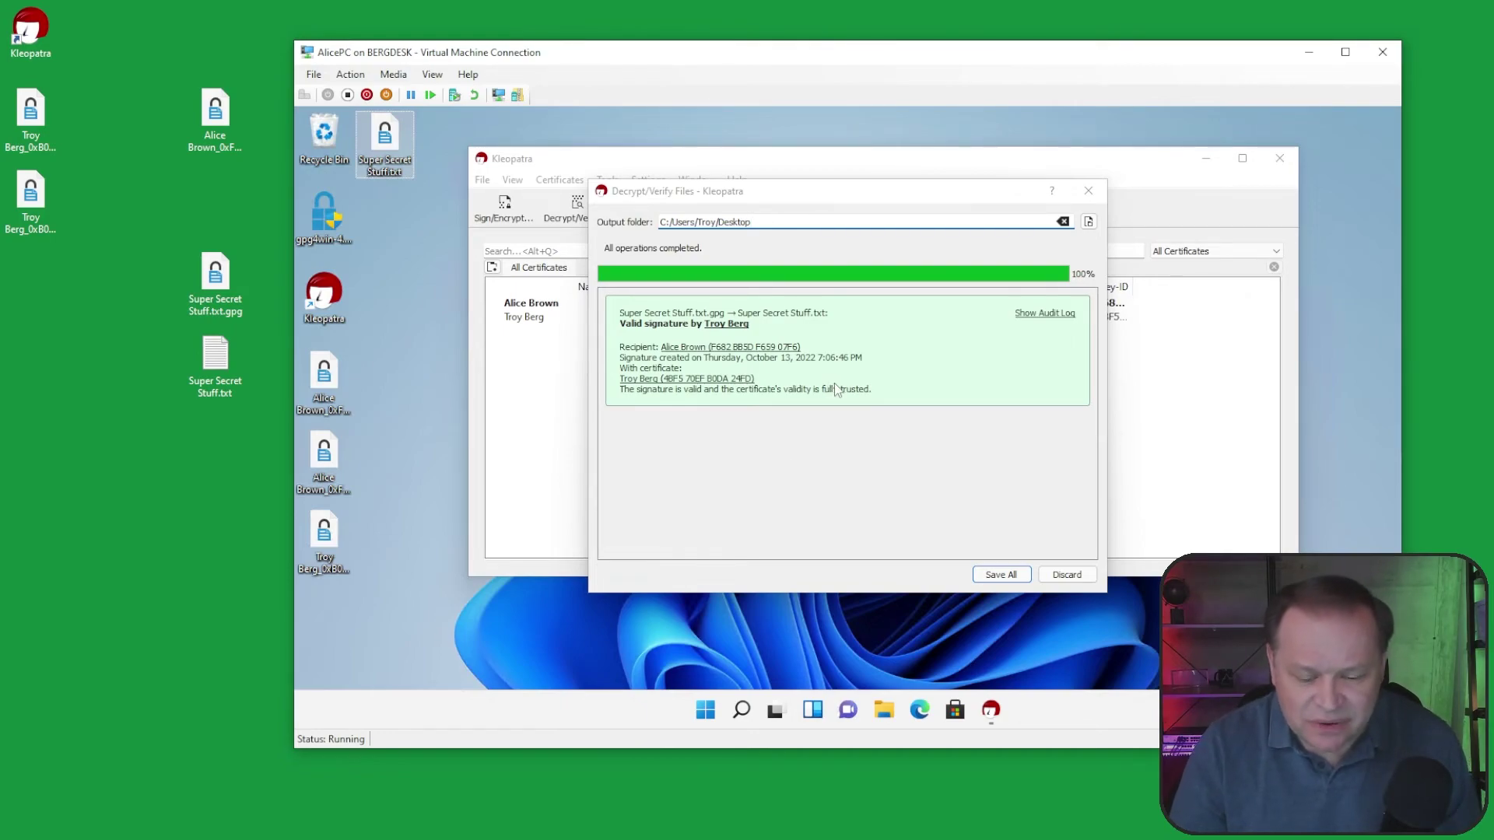
pyautogui.click(998, 574)
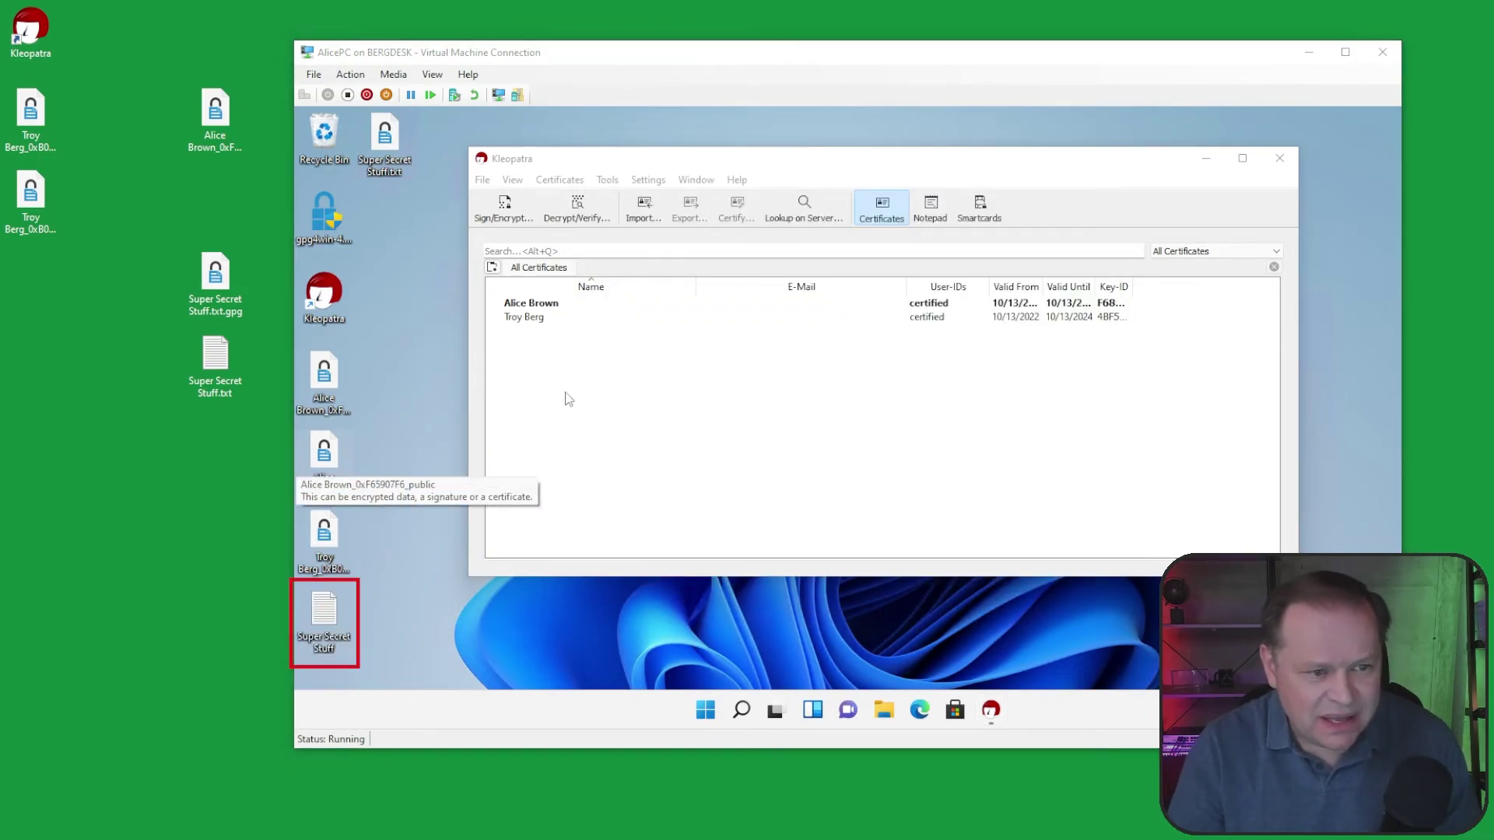
# Step: Move the decrypted Super Secret Stuff file to the top of the desktop and open it in Notepad
pyautogui.moveTo(335, 611); pyautogui.dragTo(393, 214)
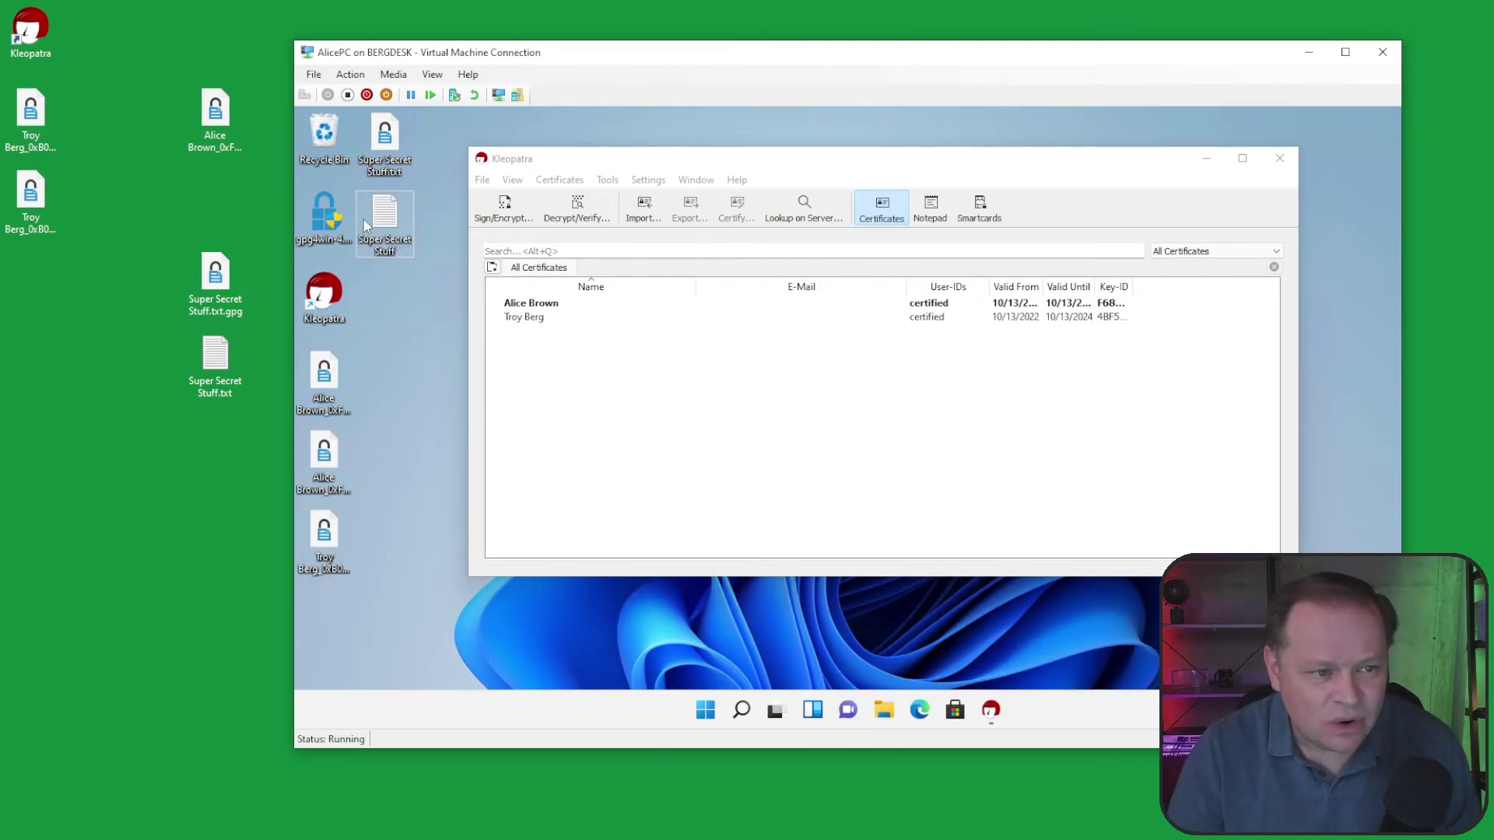
pyautogui.doubleClick(384, 218)
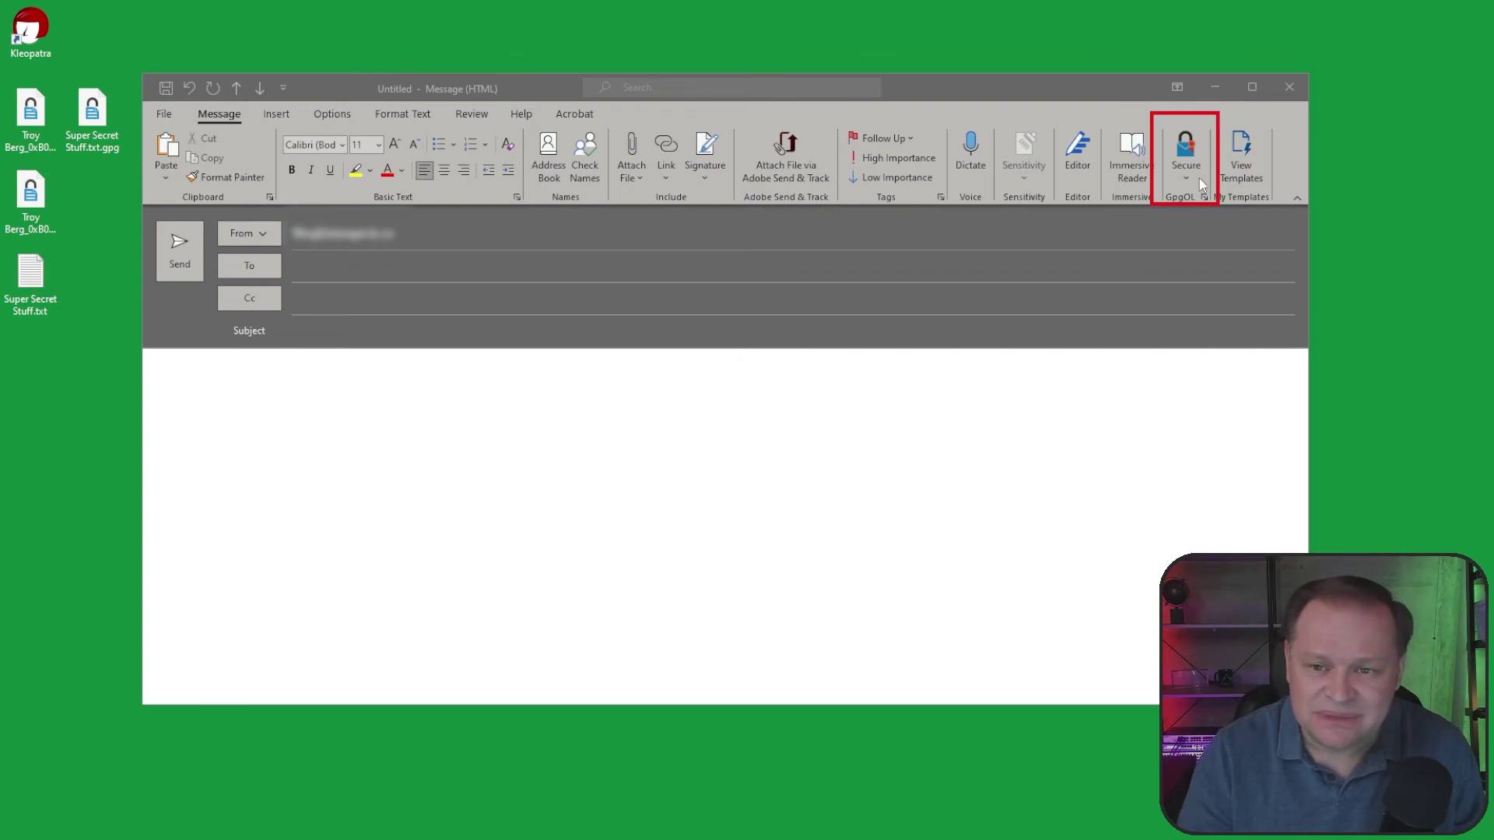
# Step: Show GpgOL's Sign and Encrypt options from the Secure menu for the blank new message
pyautogui.click(1185, 179)
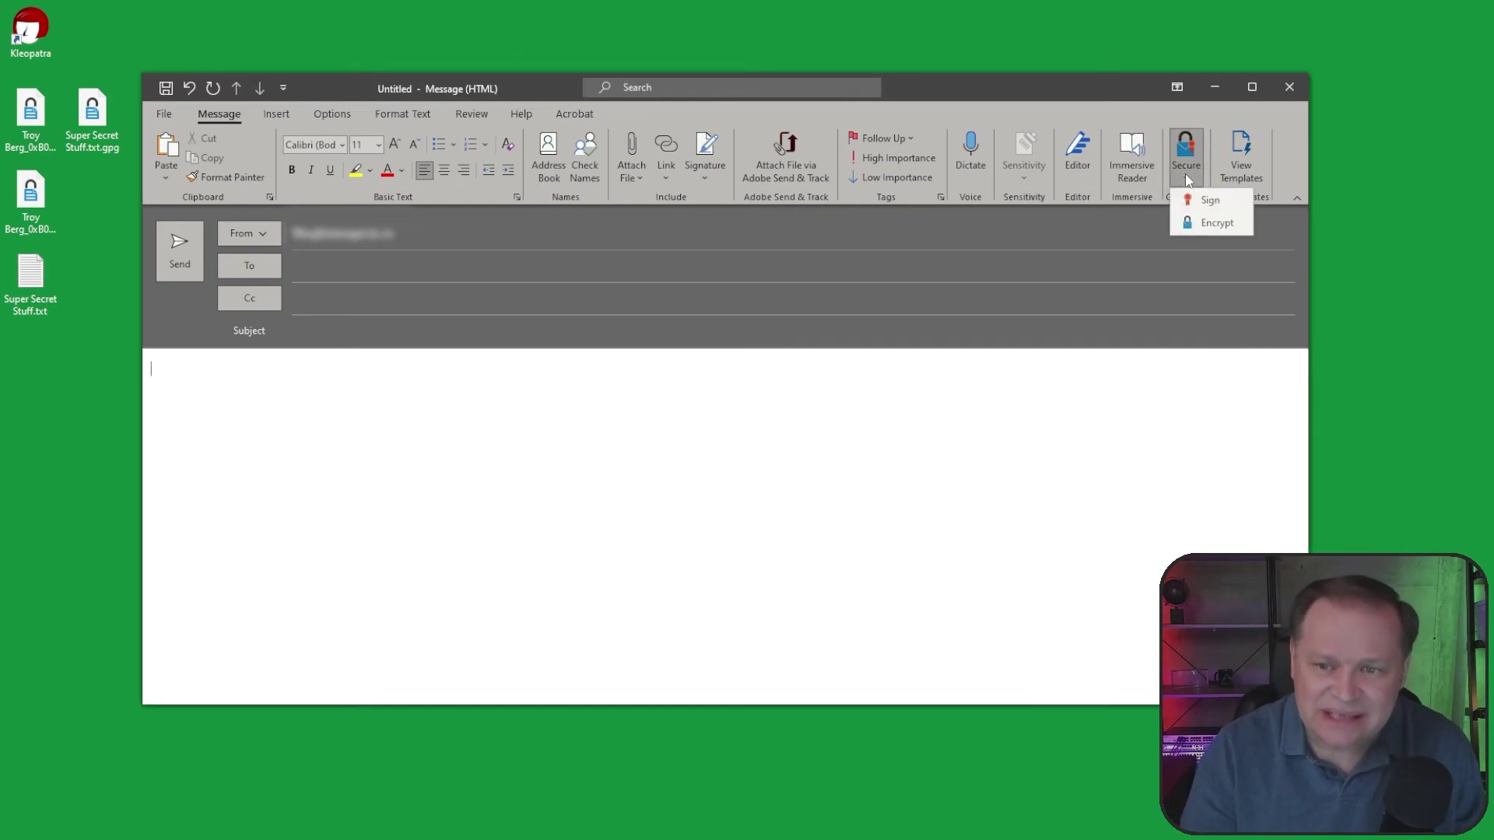